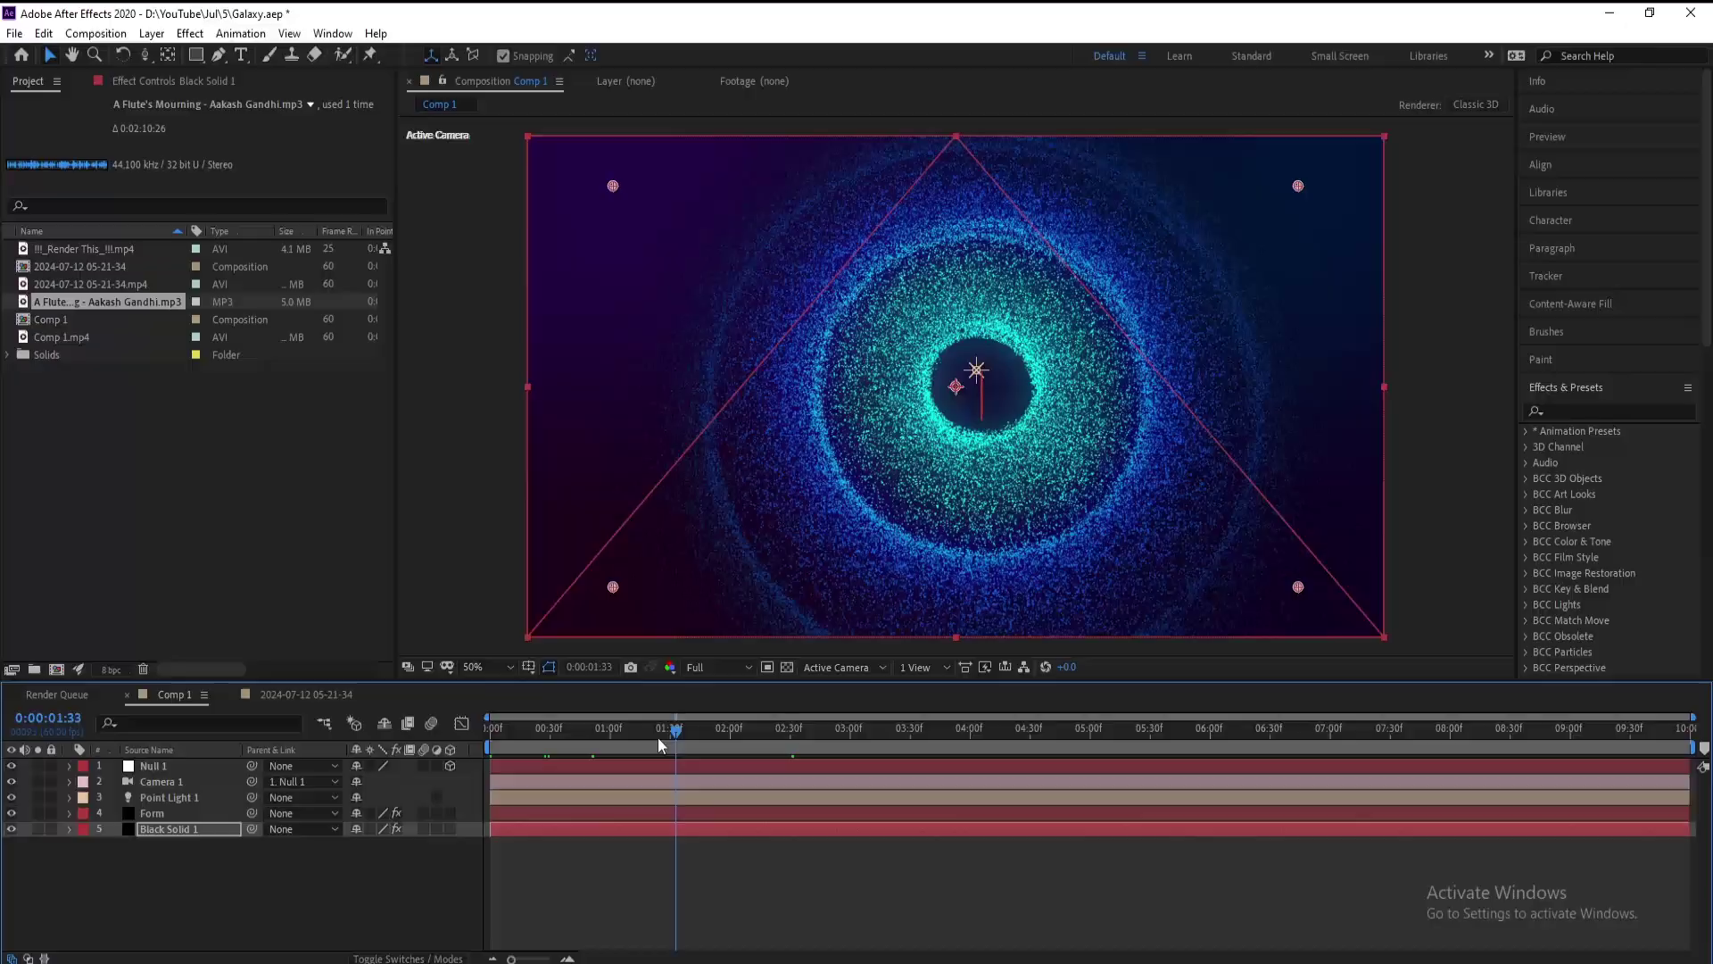
Step: Preview the finished galaxy animation, scrubbing and playing it at several times
click(500, 742)
key(space)
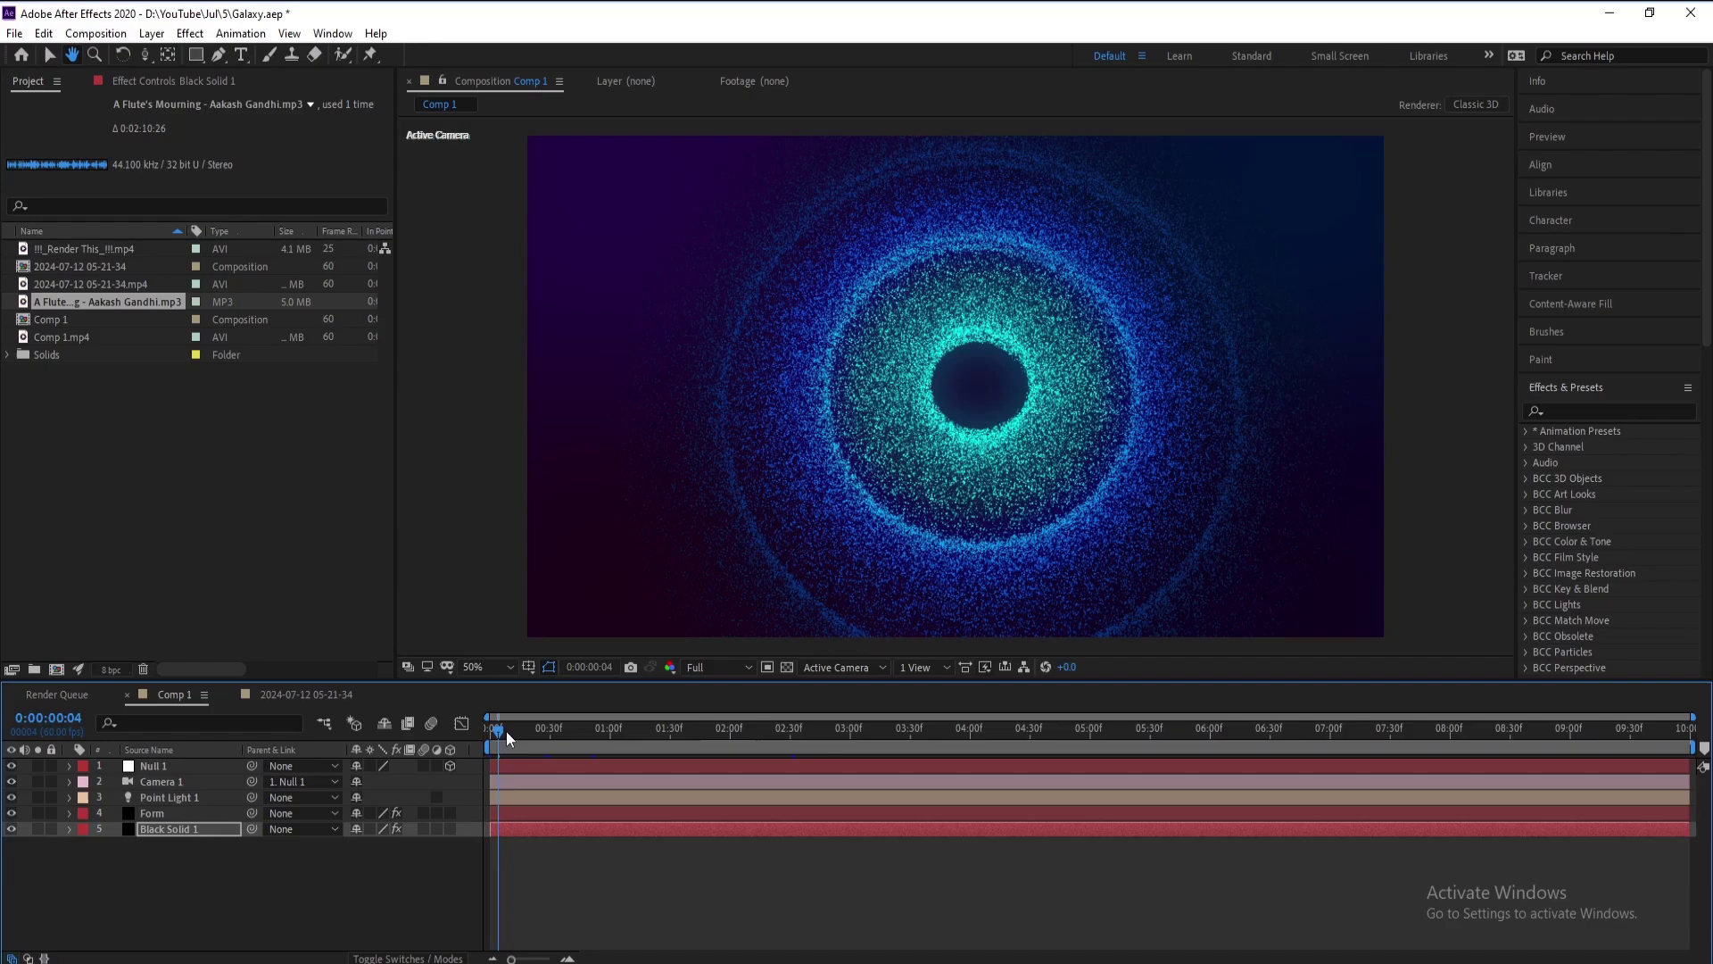
click(547, 730)
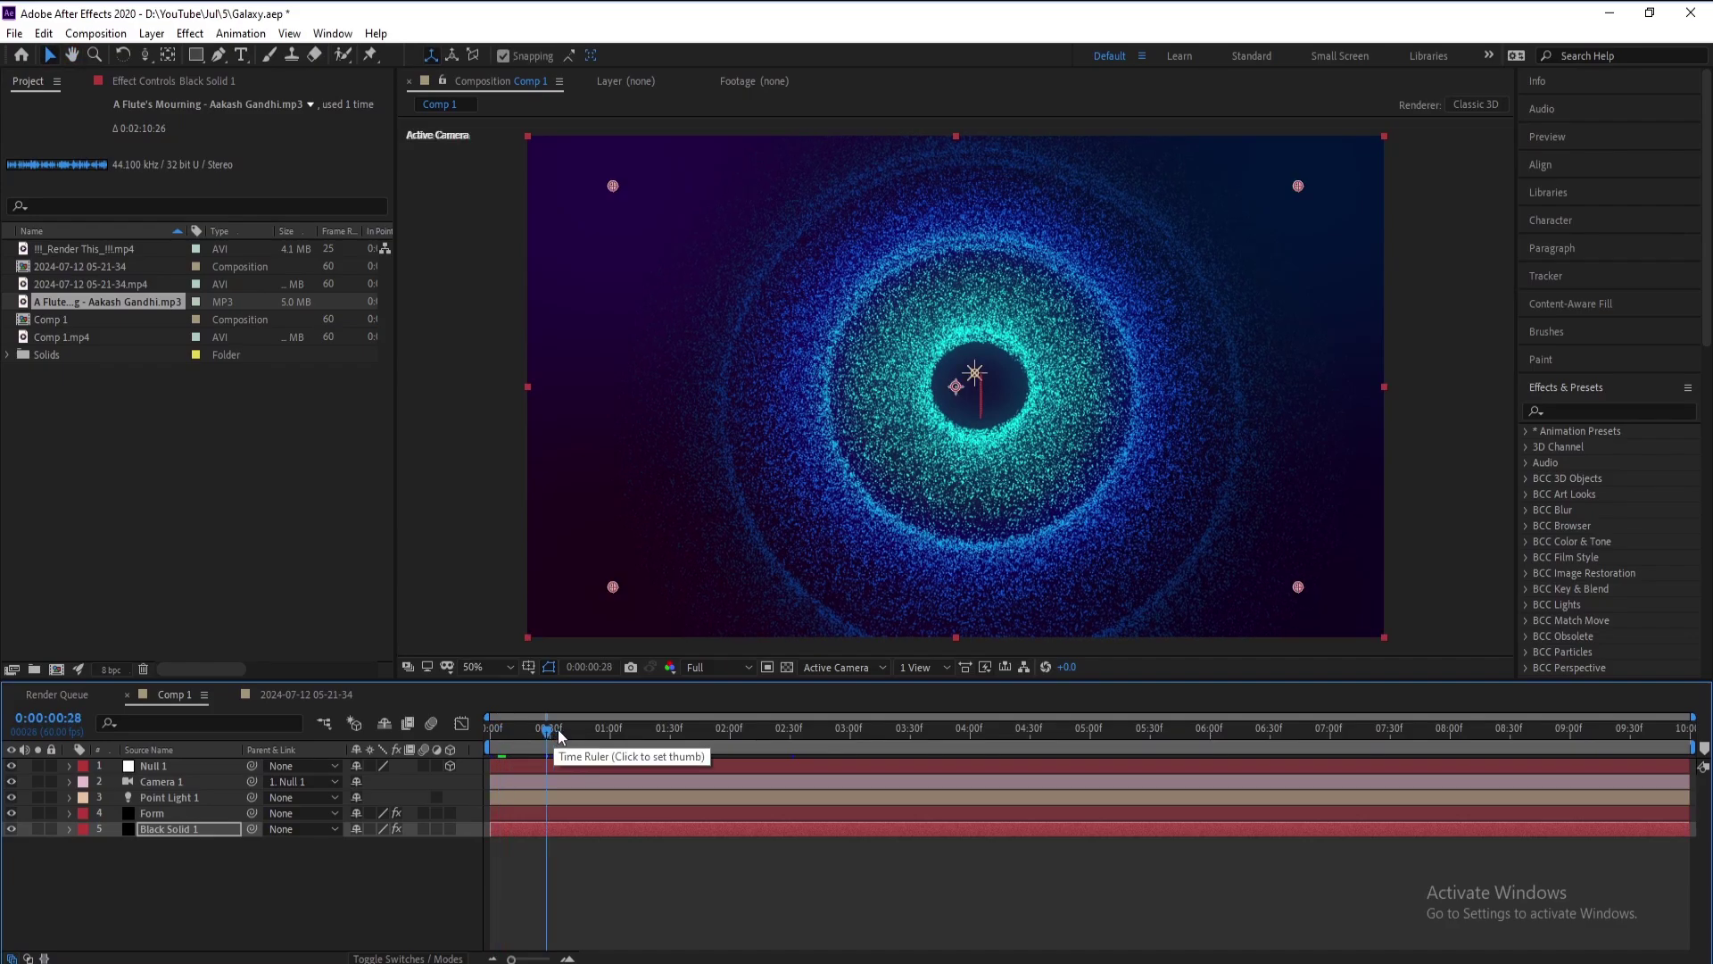
drag(588, 726, 714, 730)
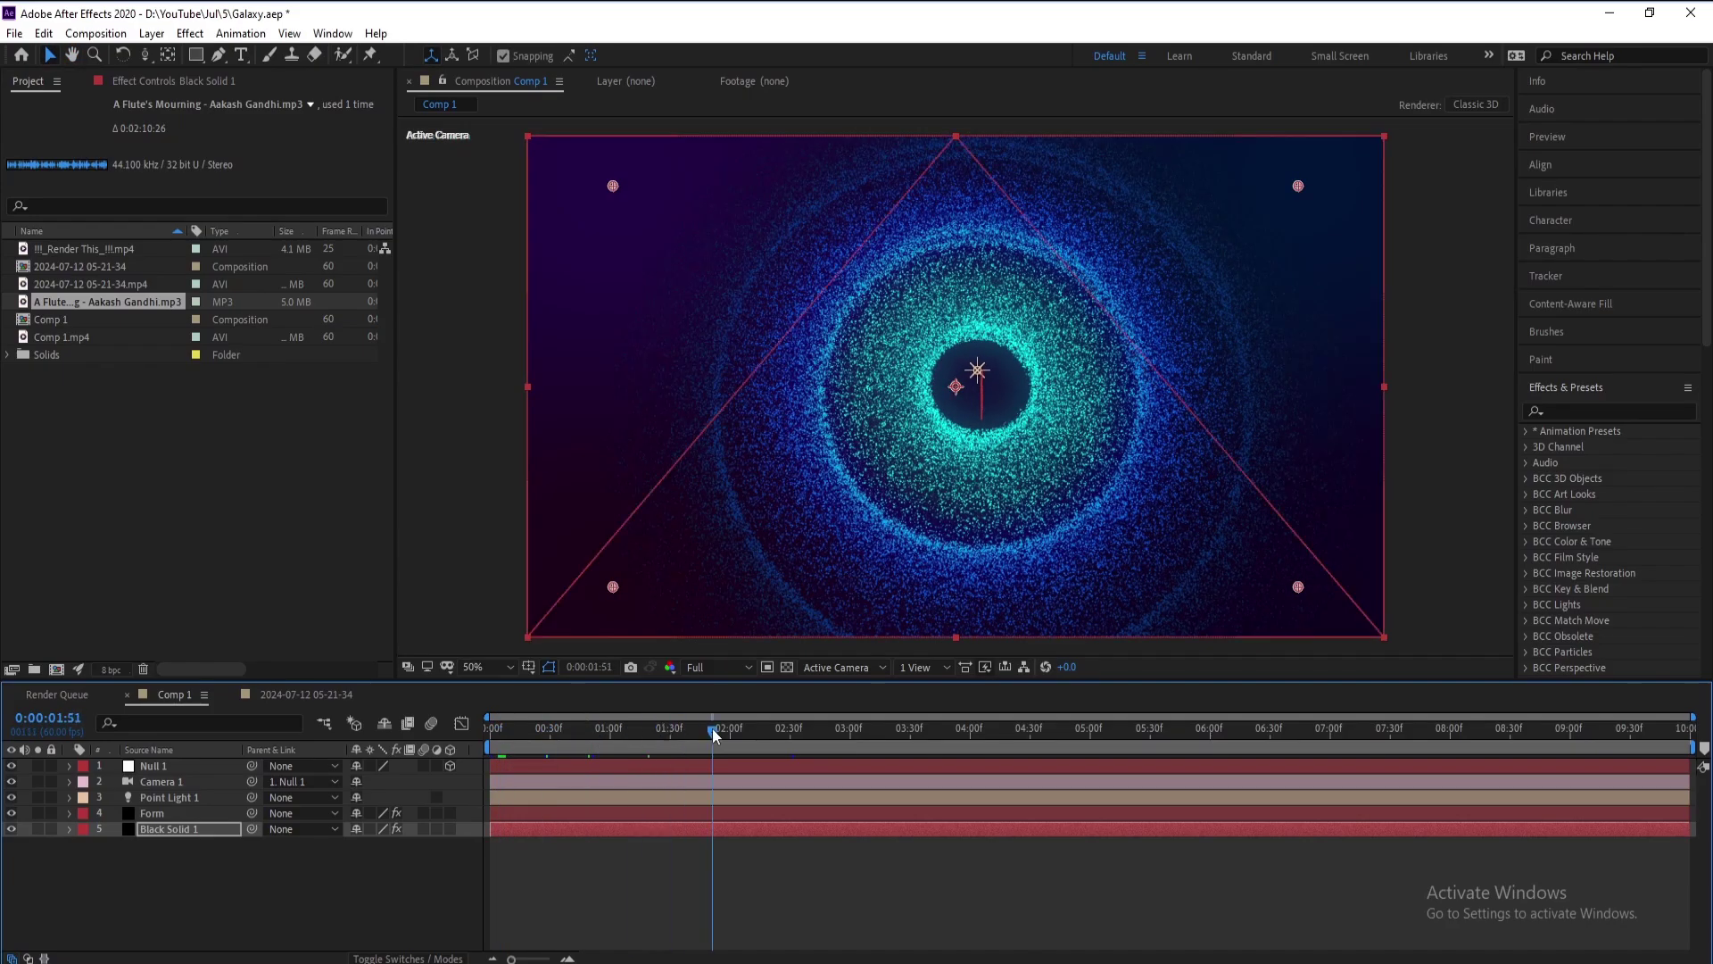
click(864, 897)
key(space)
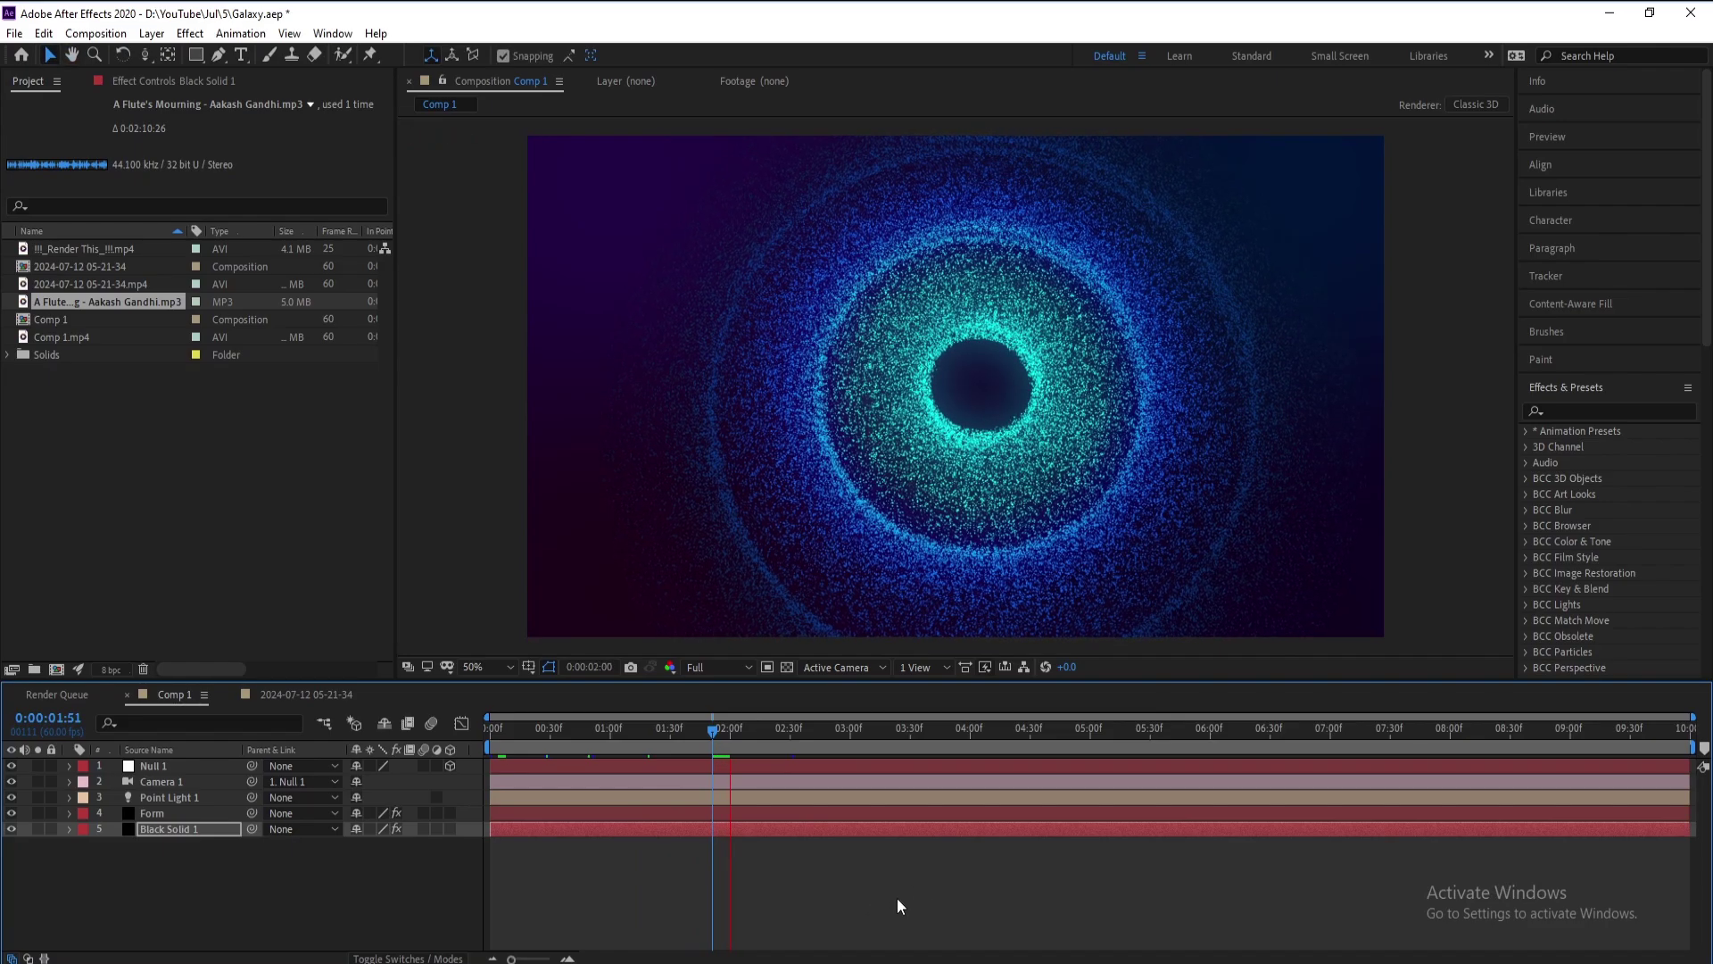
key(space)
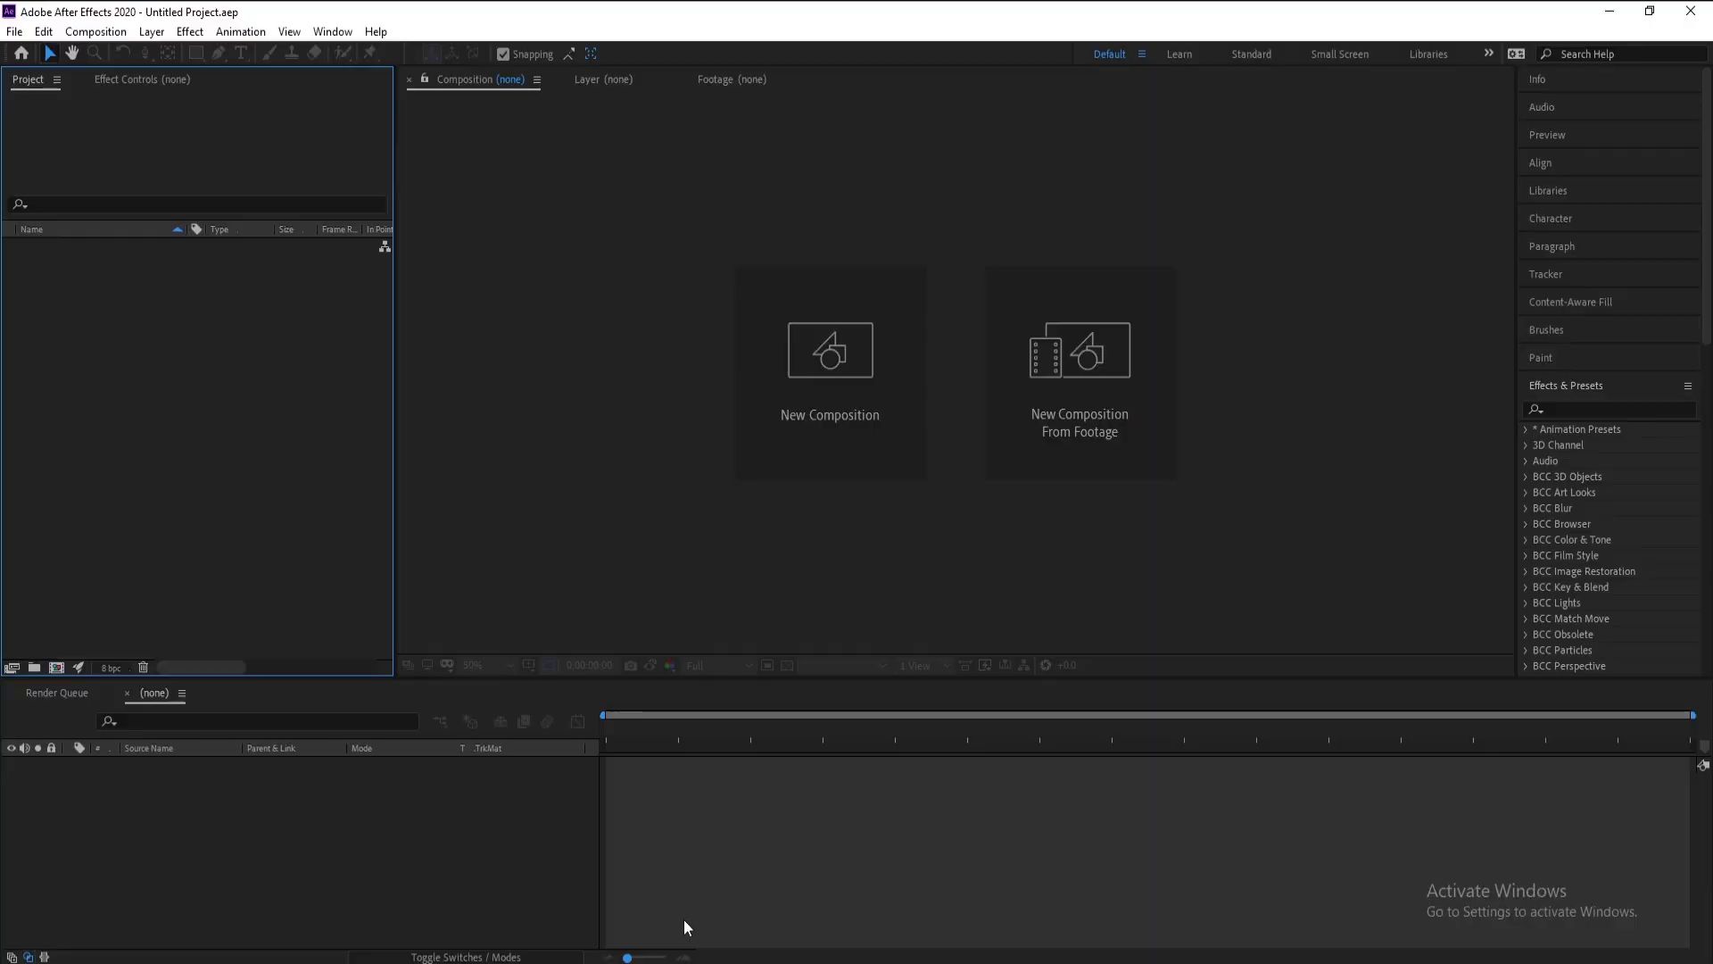
Step: Create a new 1920×1080, 60 fps composition, Comp 1
click(96, 32)
click(116, 50)
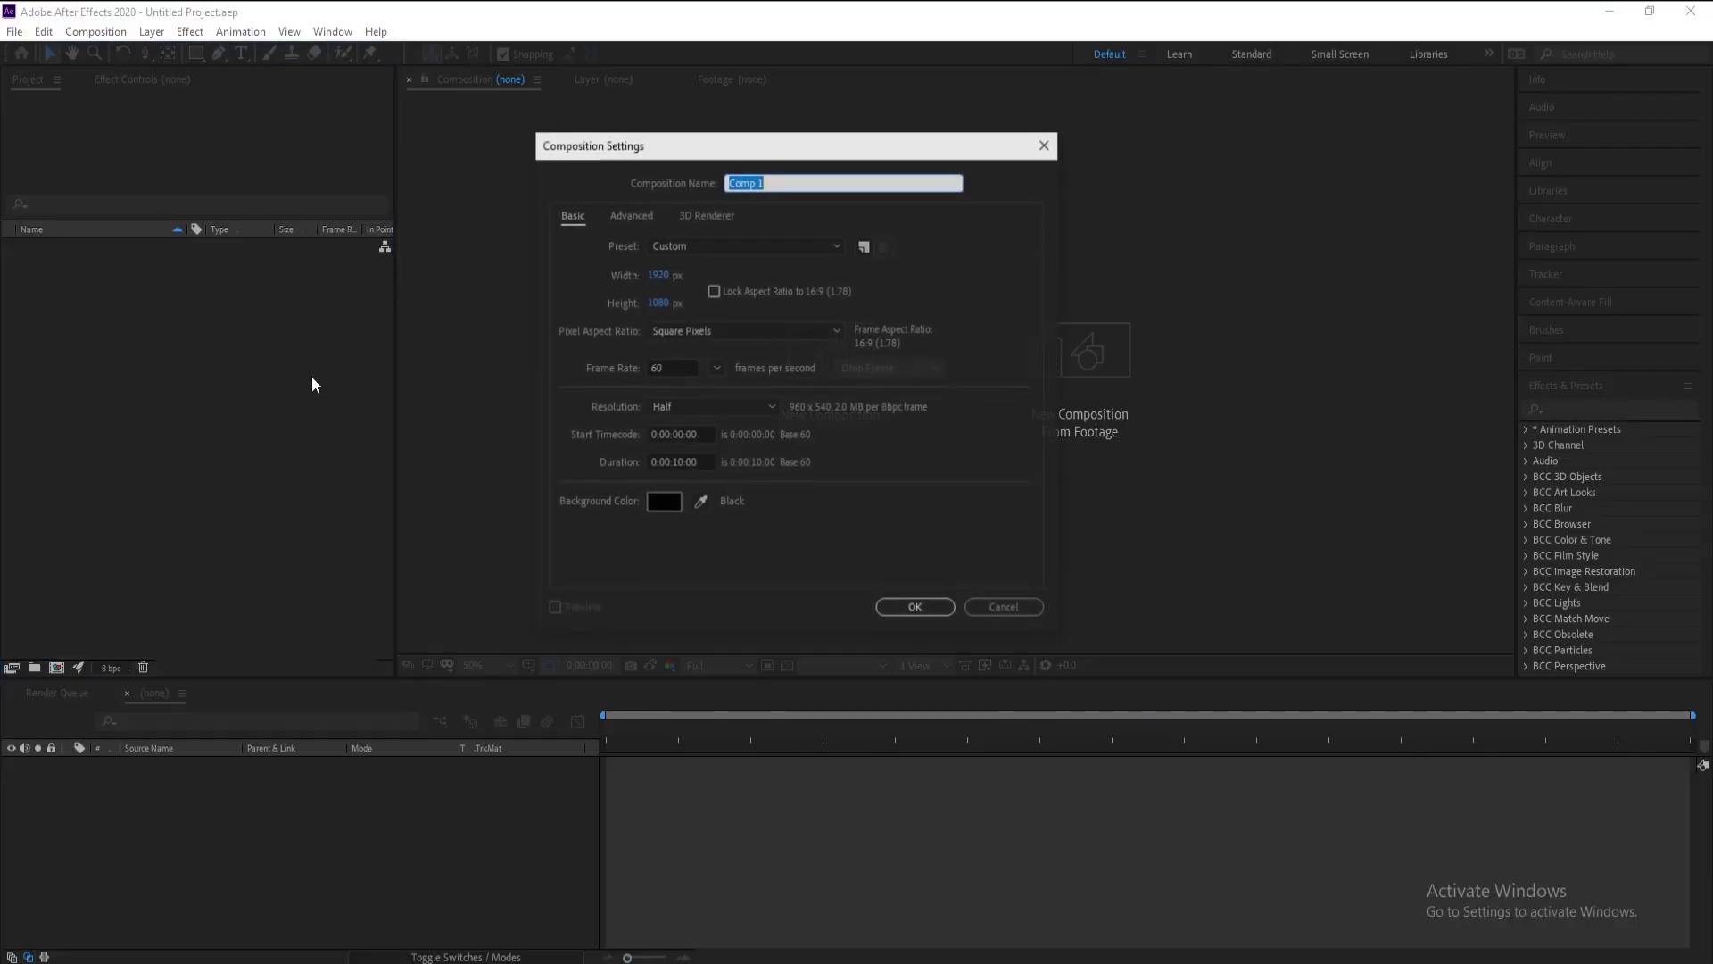
click(915, 608)
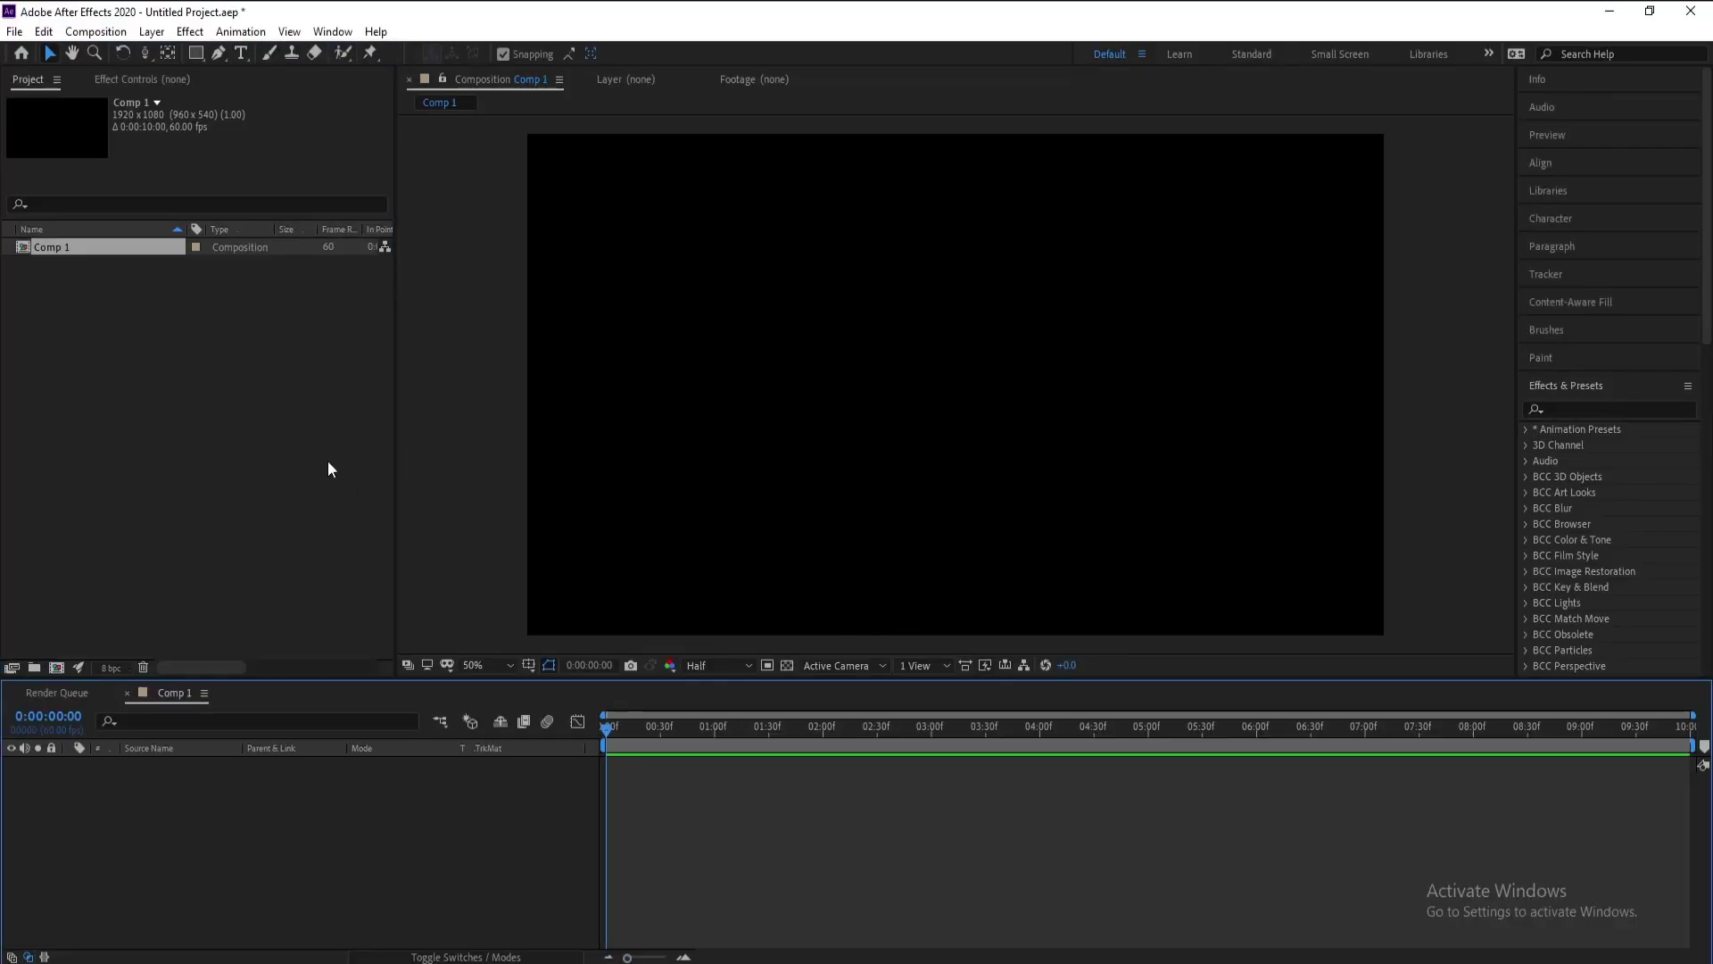
Step: Add a black solid layer named Form to Comp 1
click(151, 32)
mouse_move(179, 51)
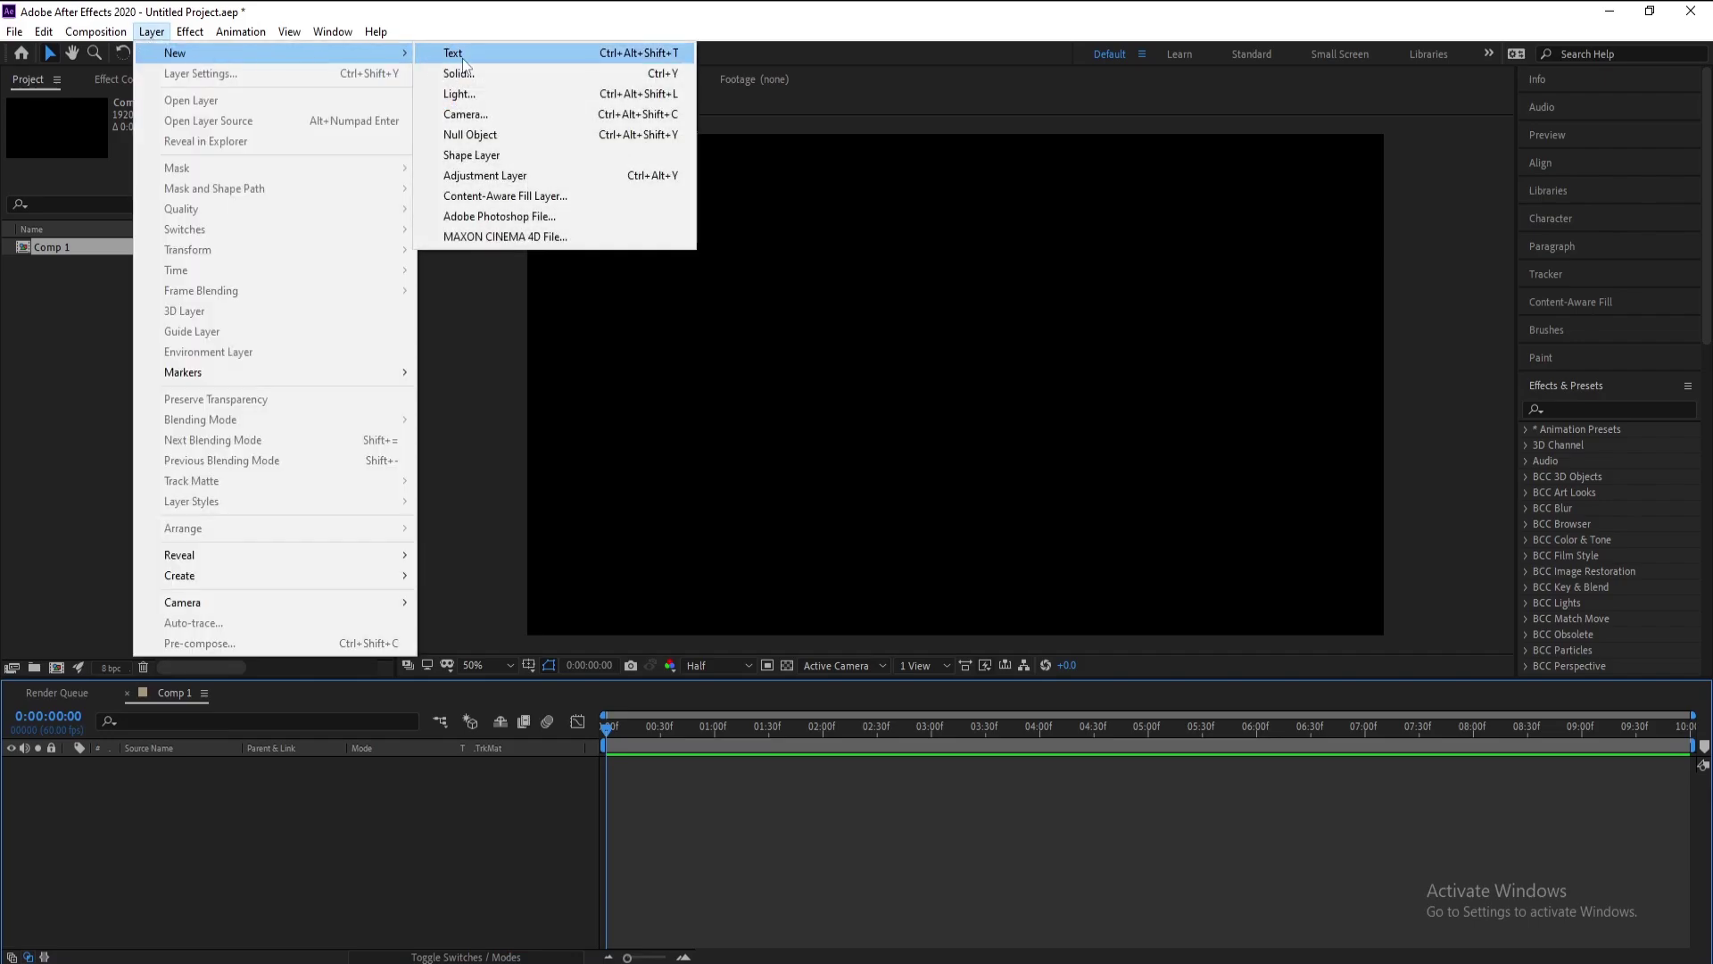
click(455, 69)
text(Form)
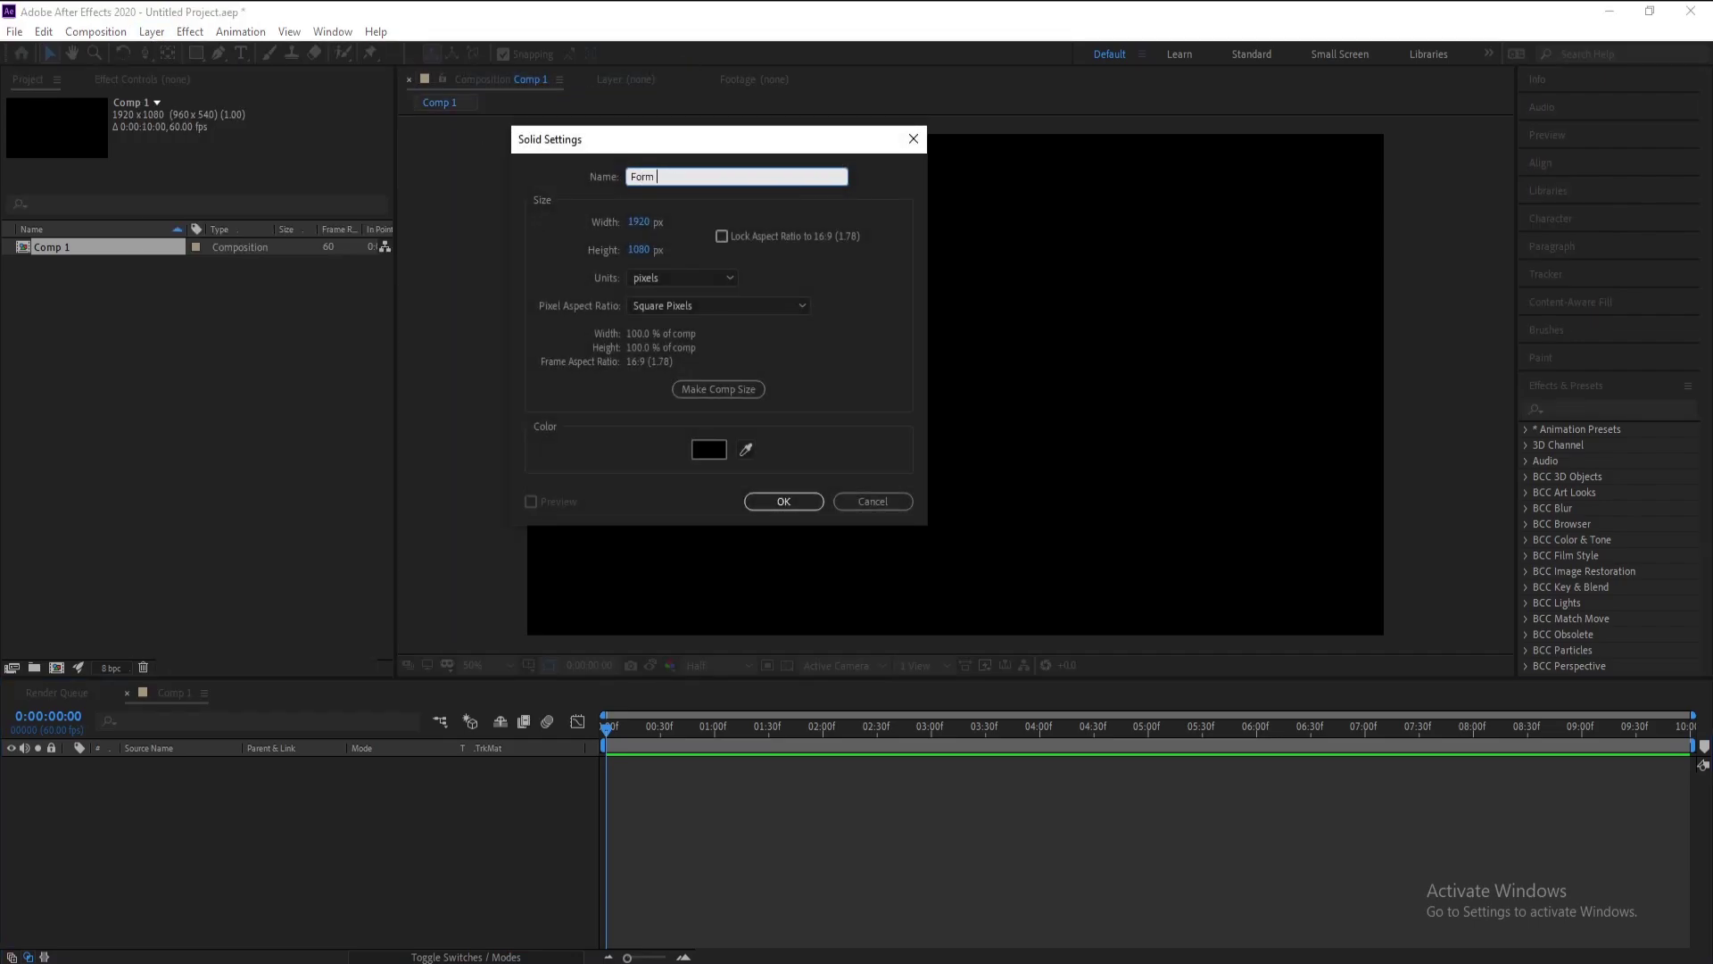
key(Return)
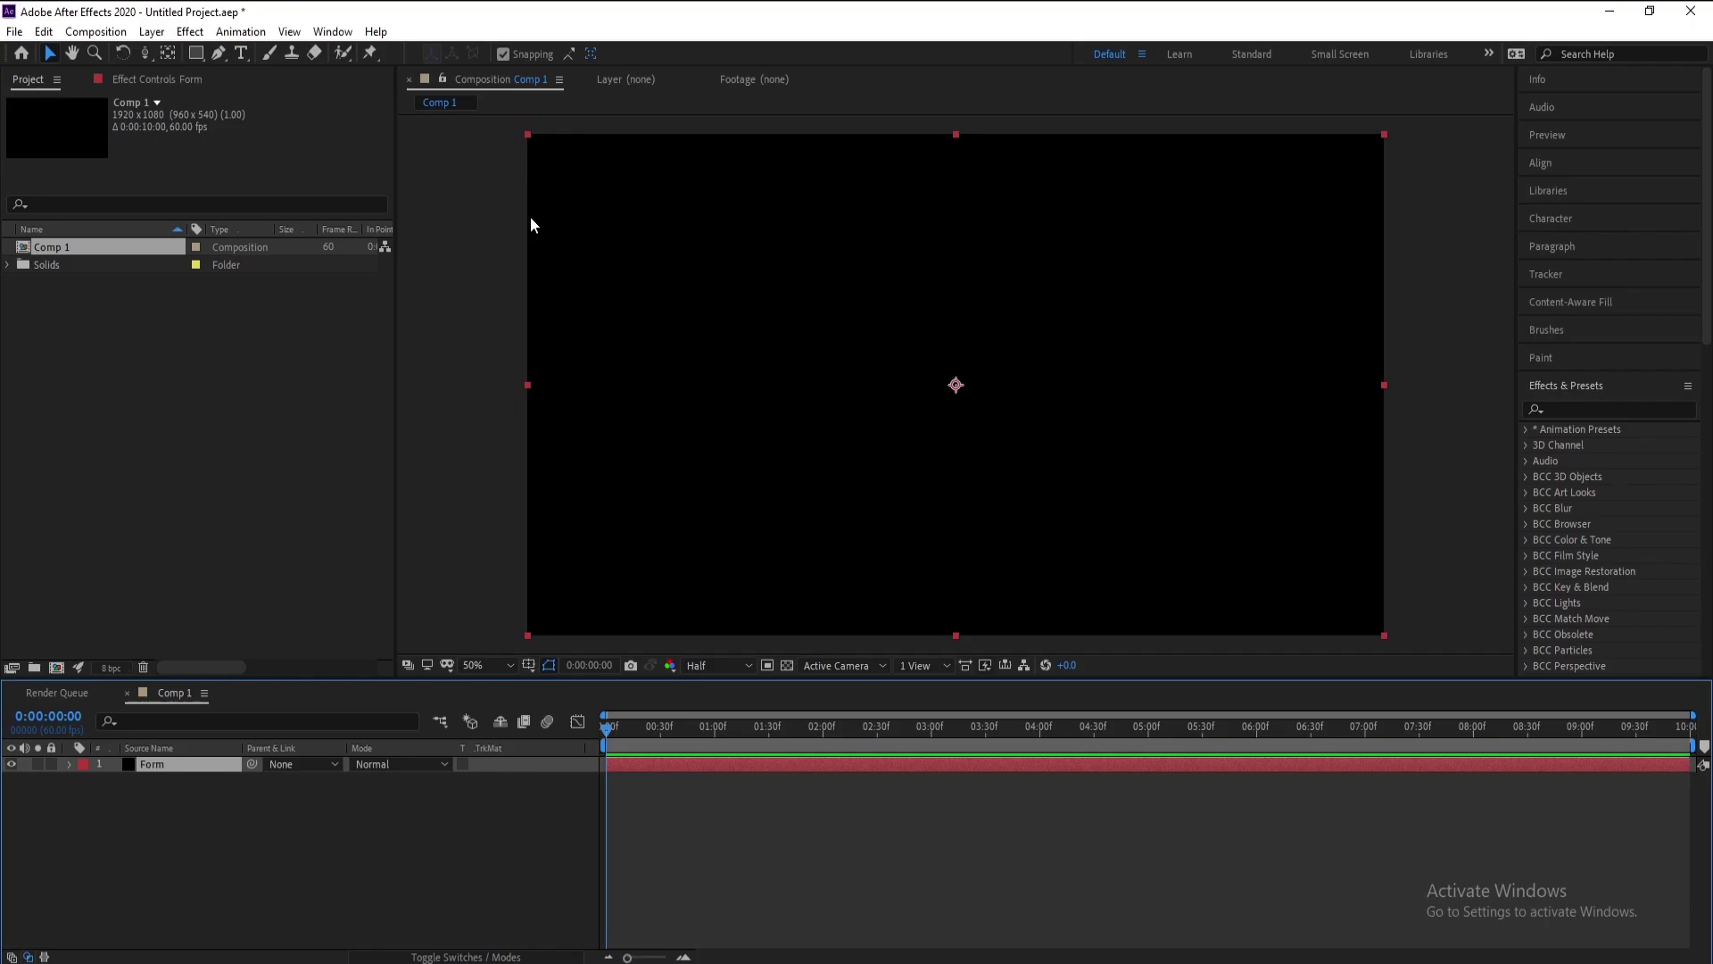
Step: Apply the Trapcode Form effect to the Form solid
click(193, 34)
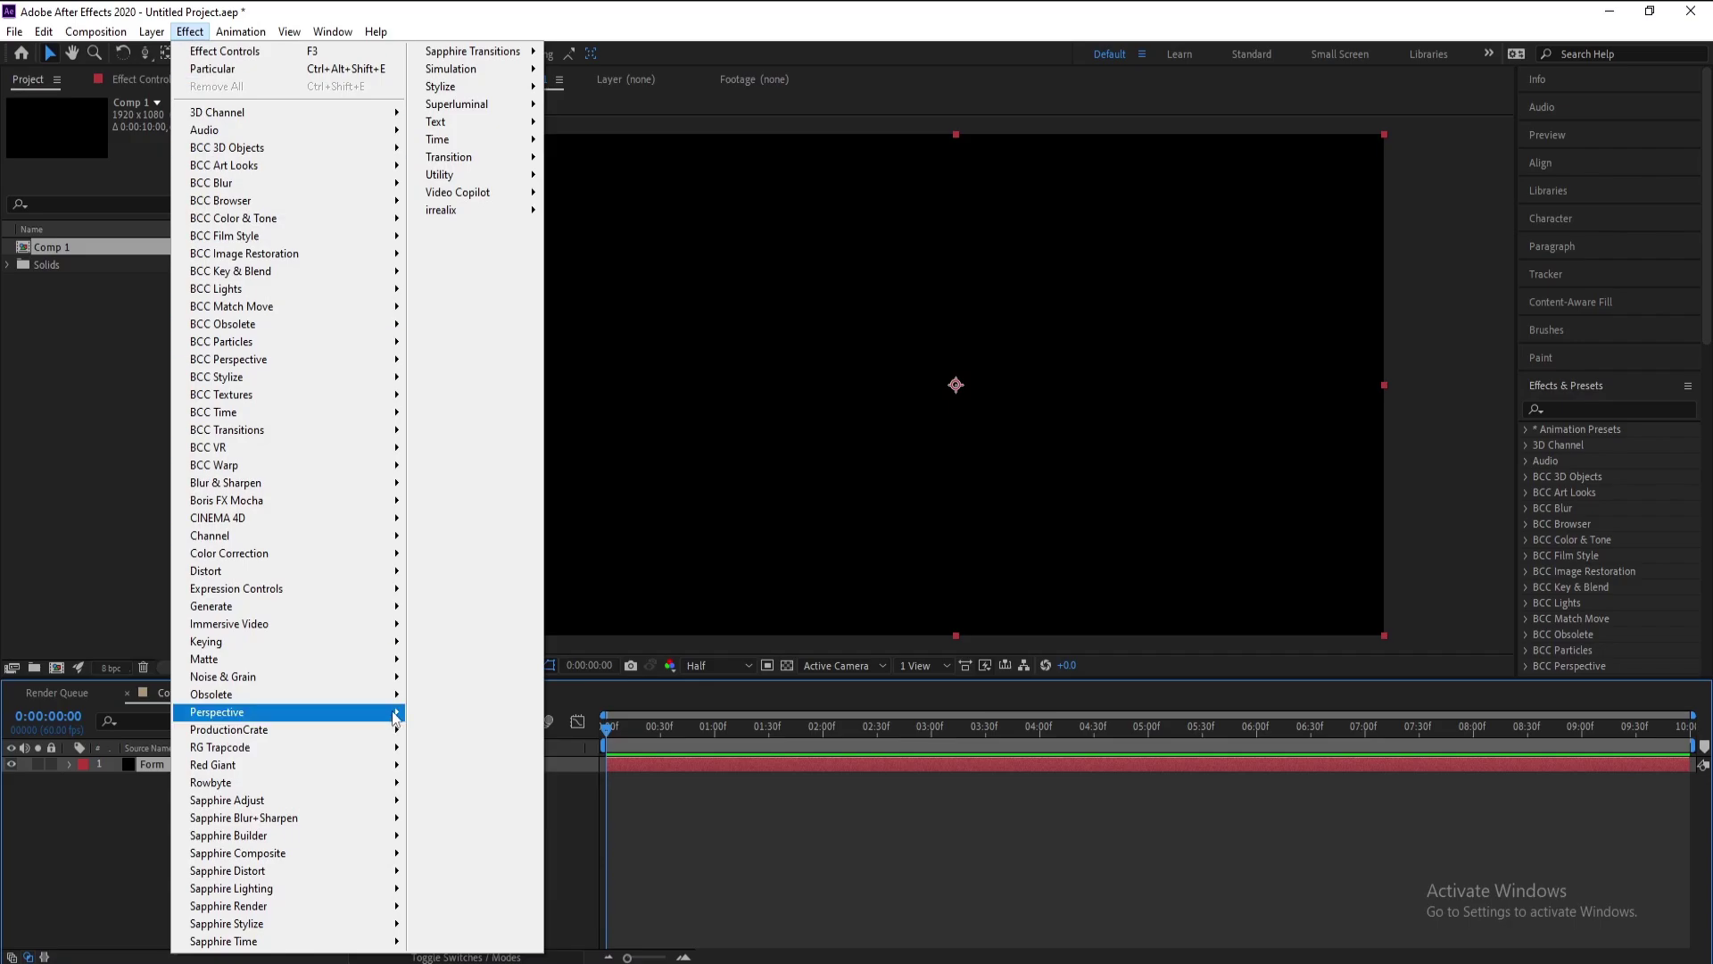
mouse_move(367, 748)
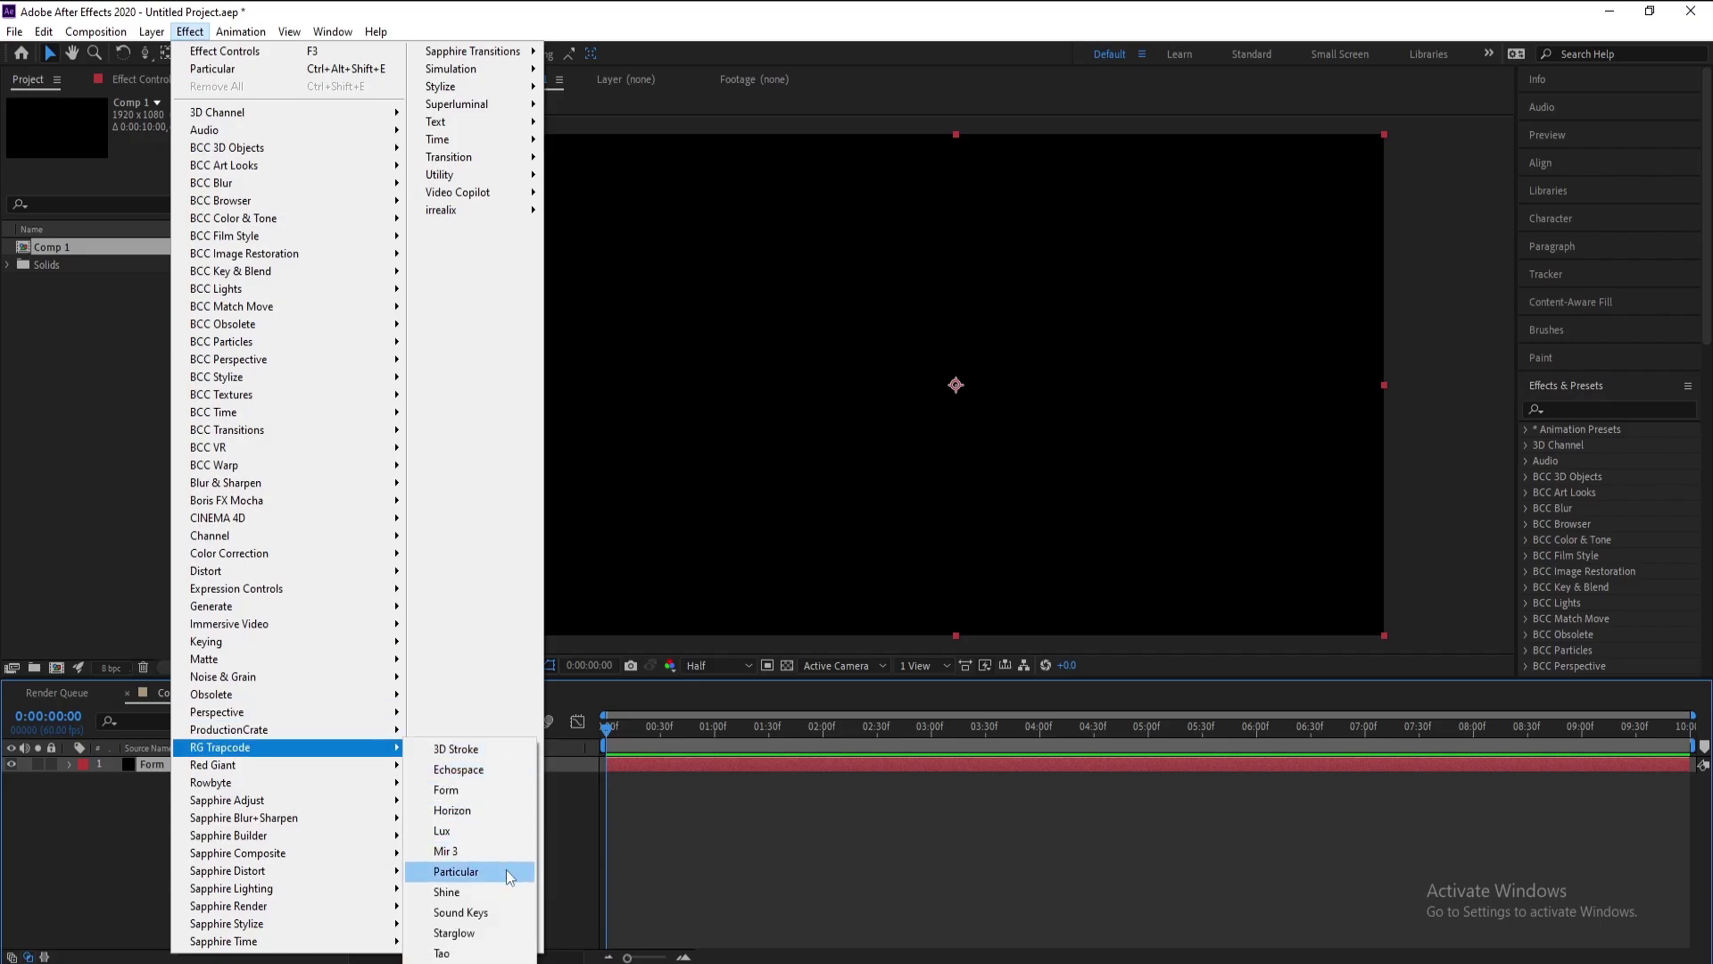
click(495, 791)
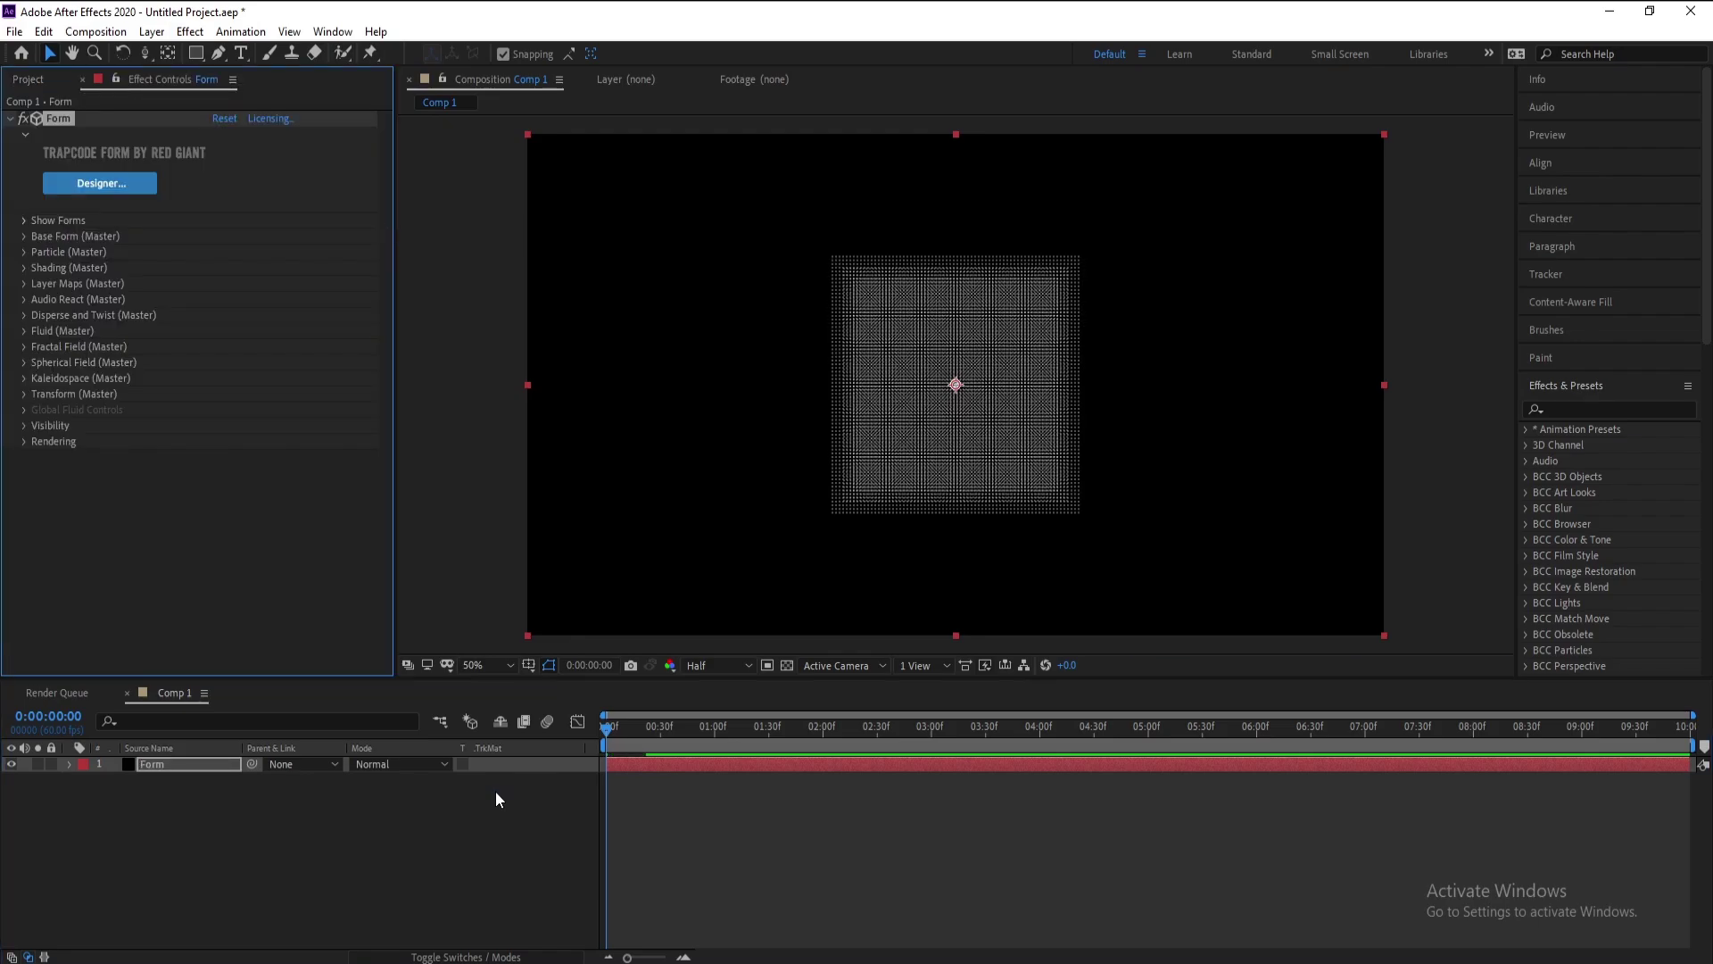
click(666, 729)
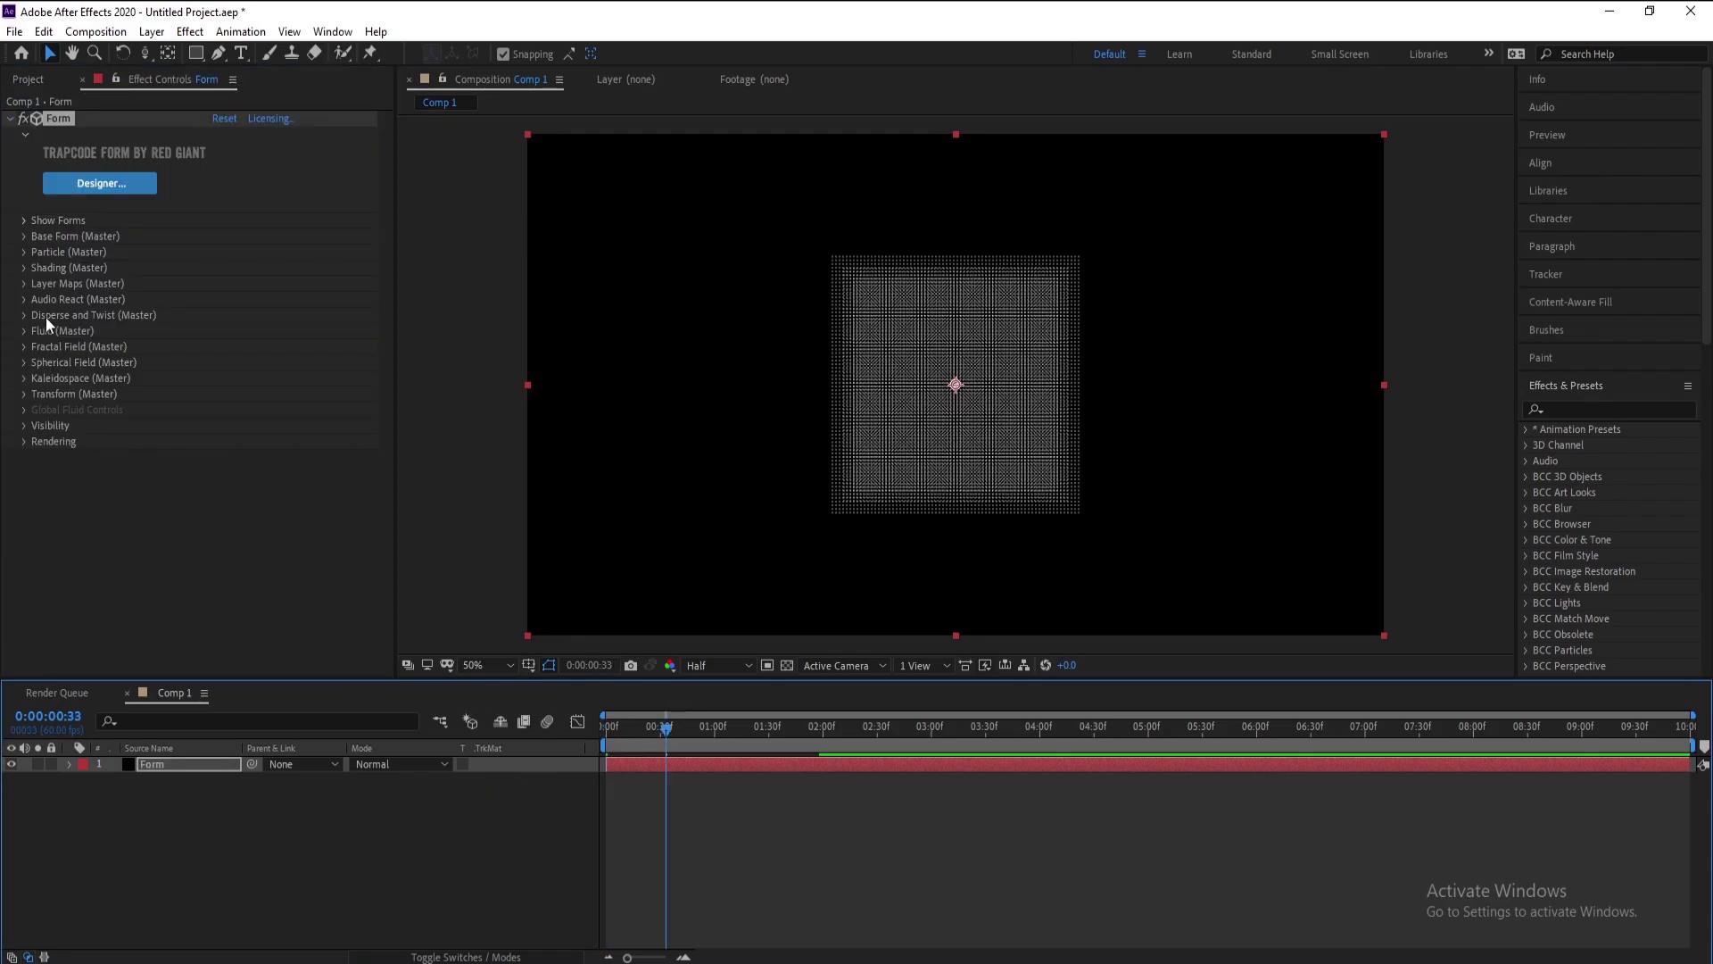
Step: Set Base Form size to XYZ Individual with Size X 100, Y 1500, Z 1500
click(24, 235)
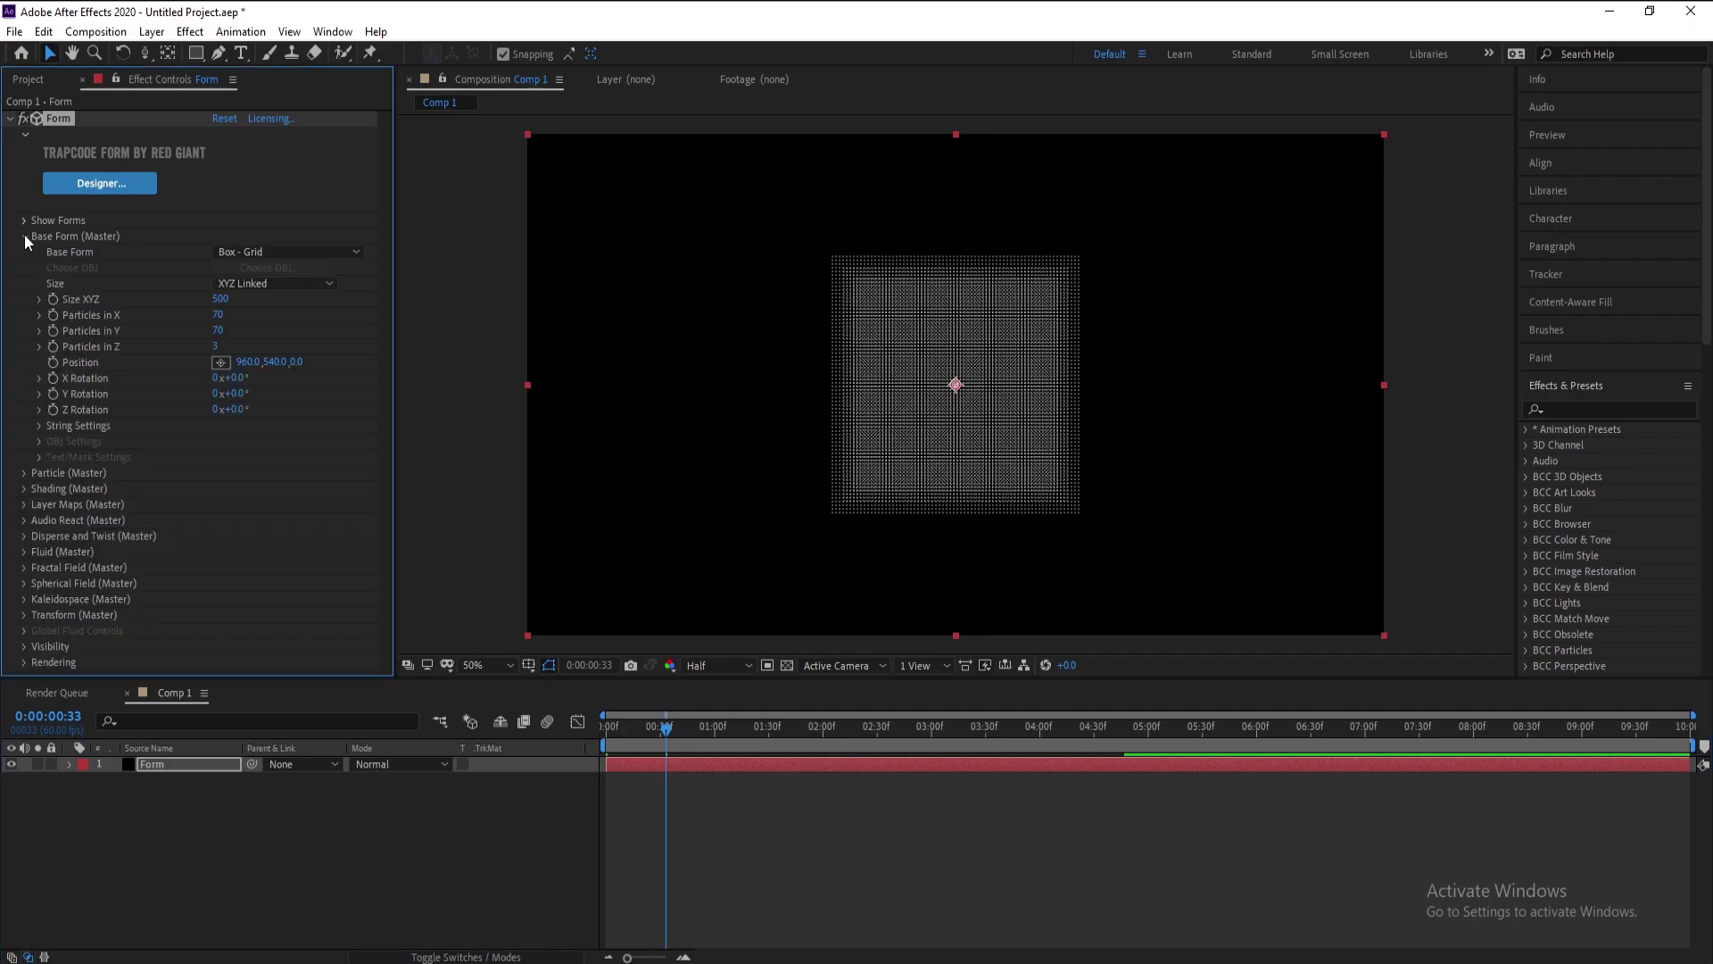
click(317, 283)
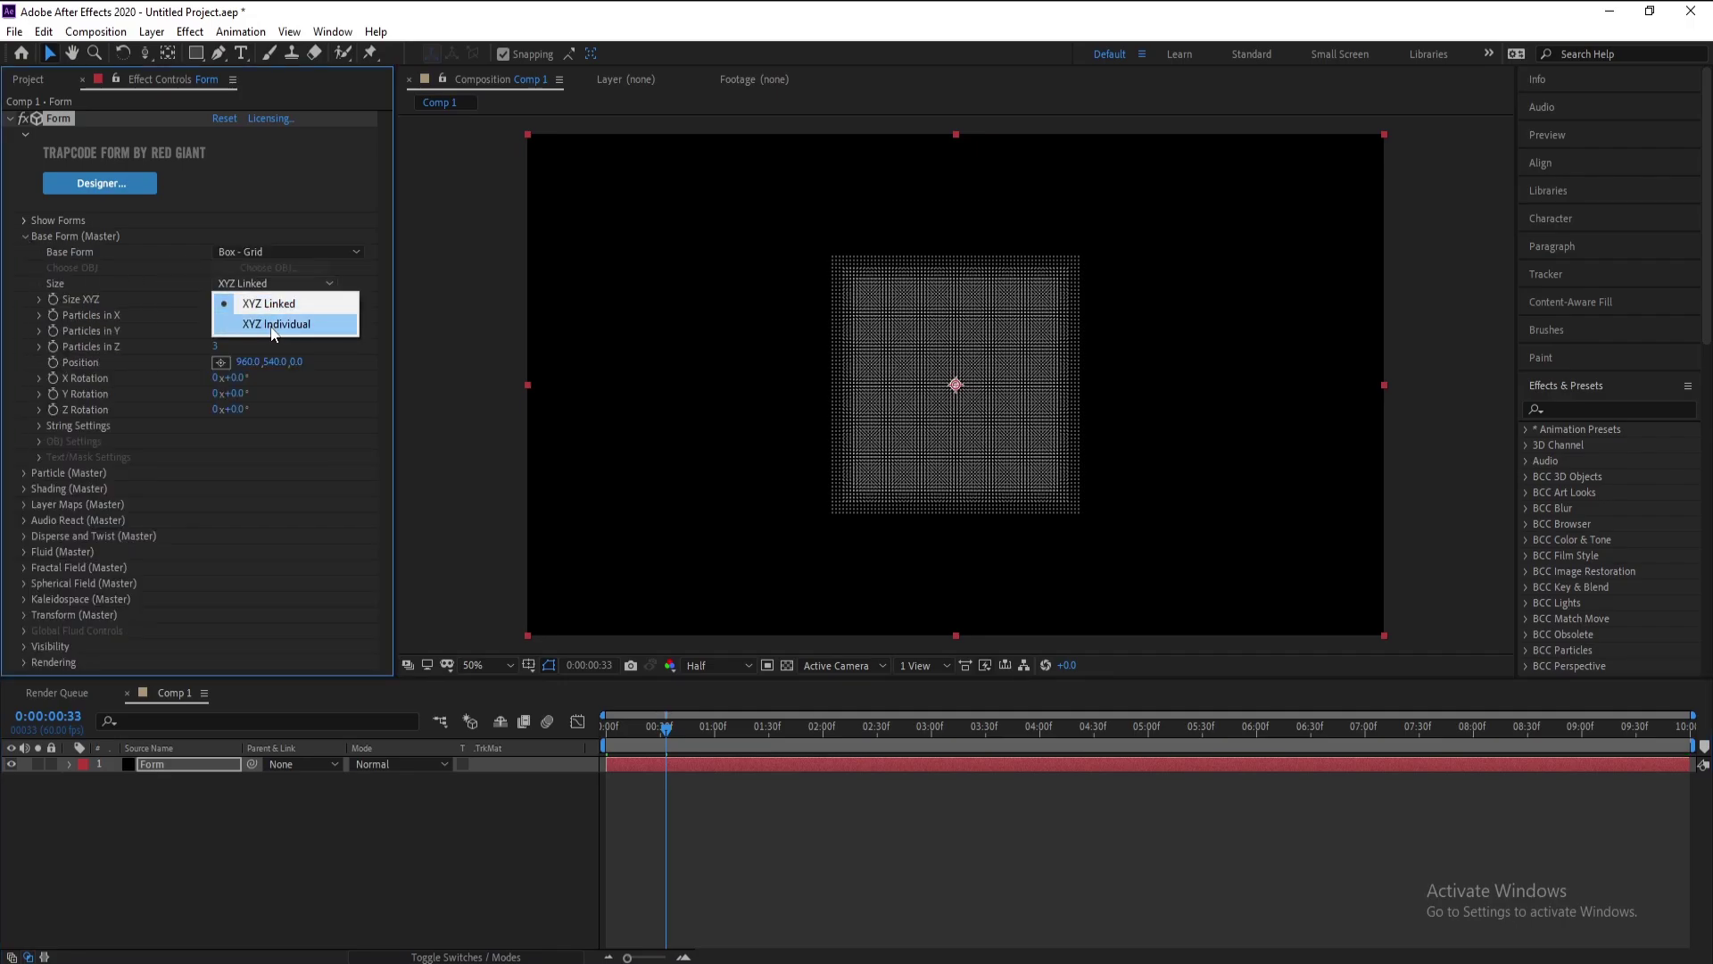
click(274, 326)
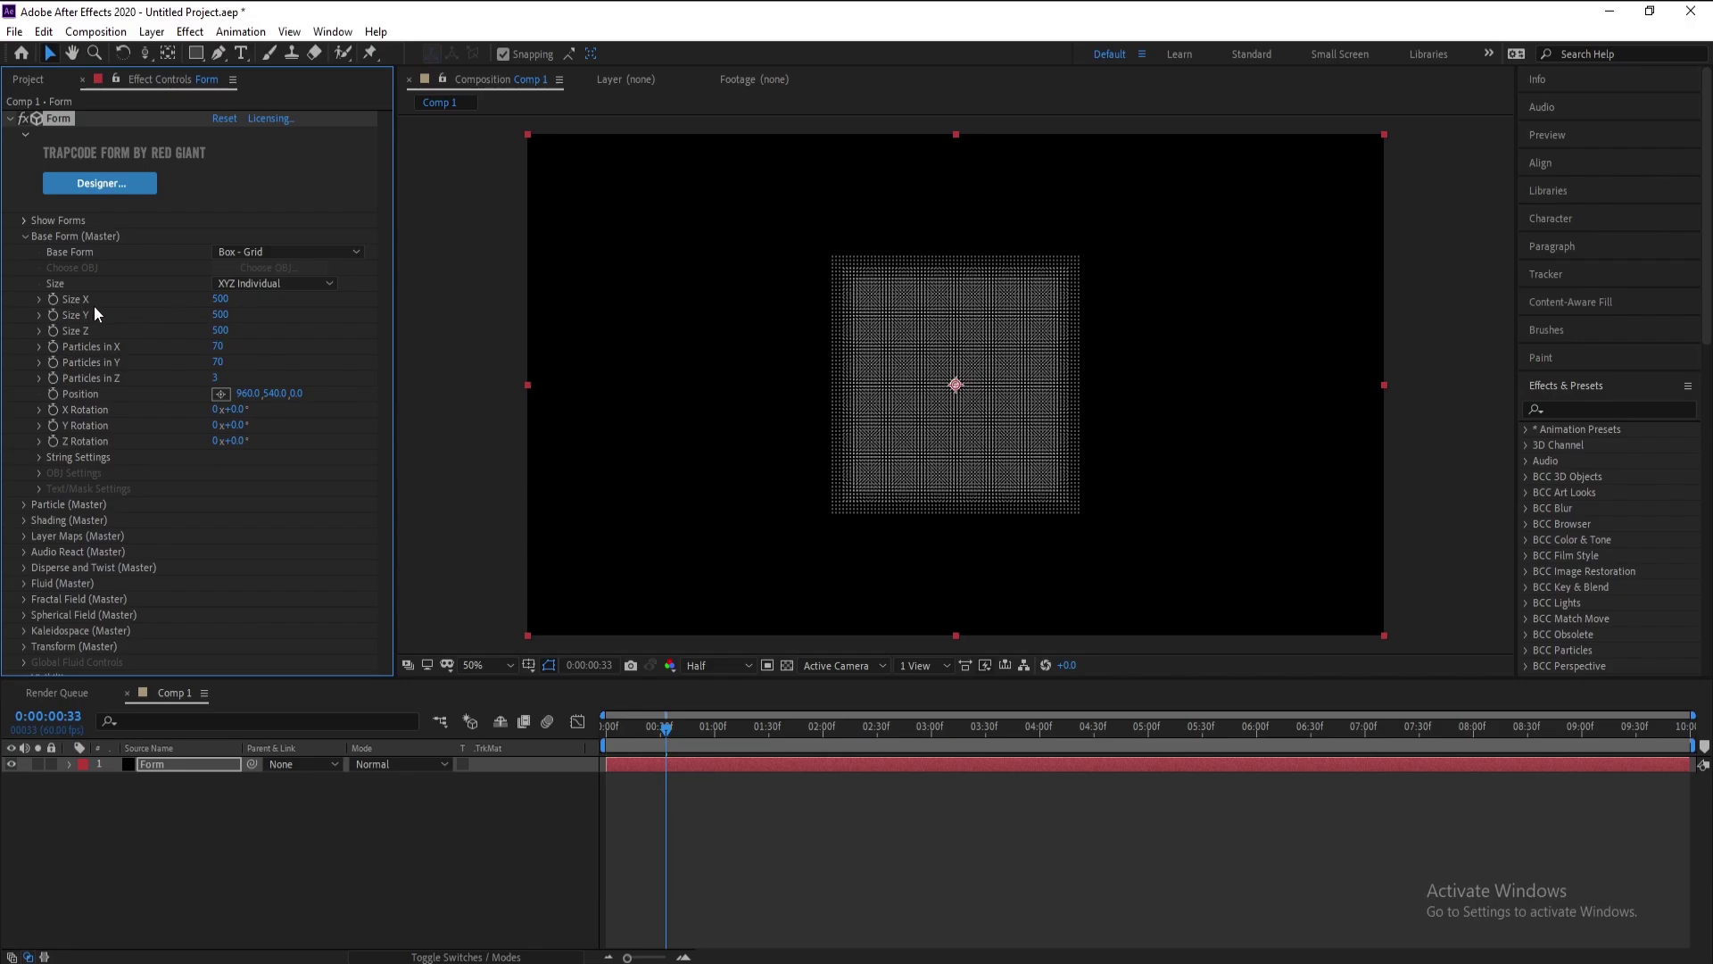
click(217, 299)
text(100)
key(Tab)
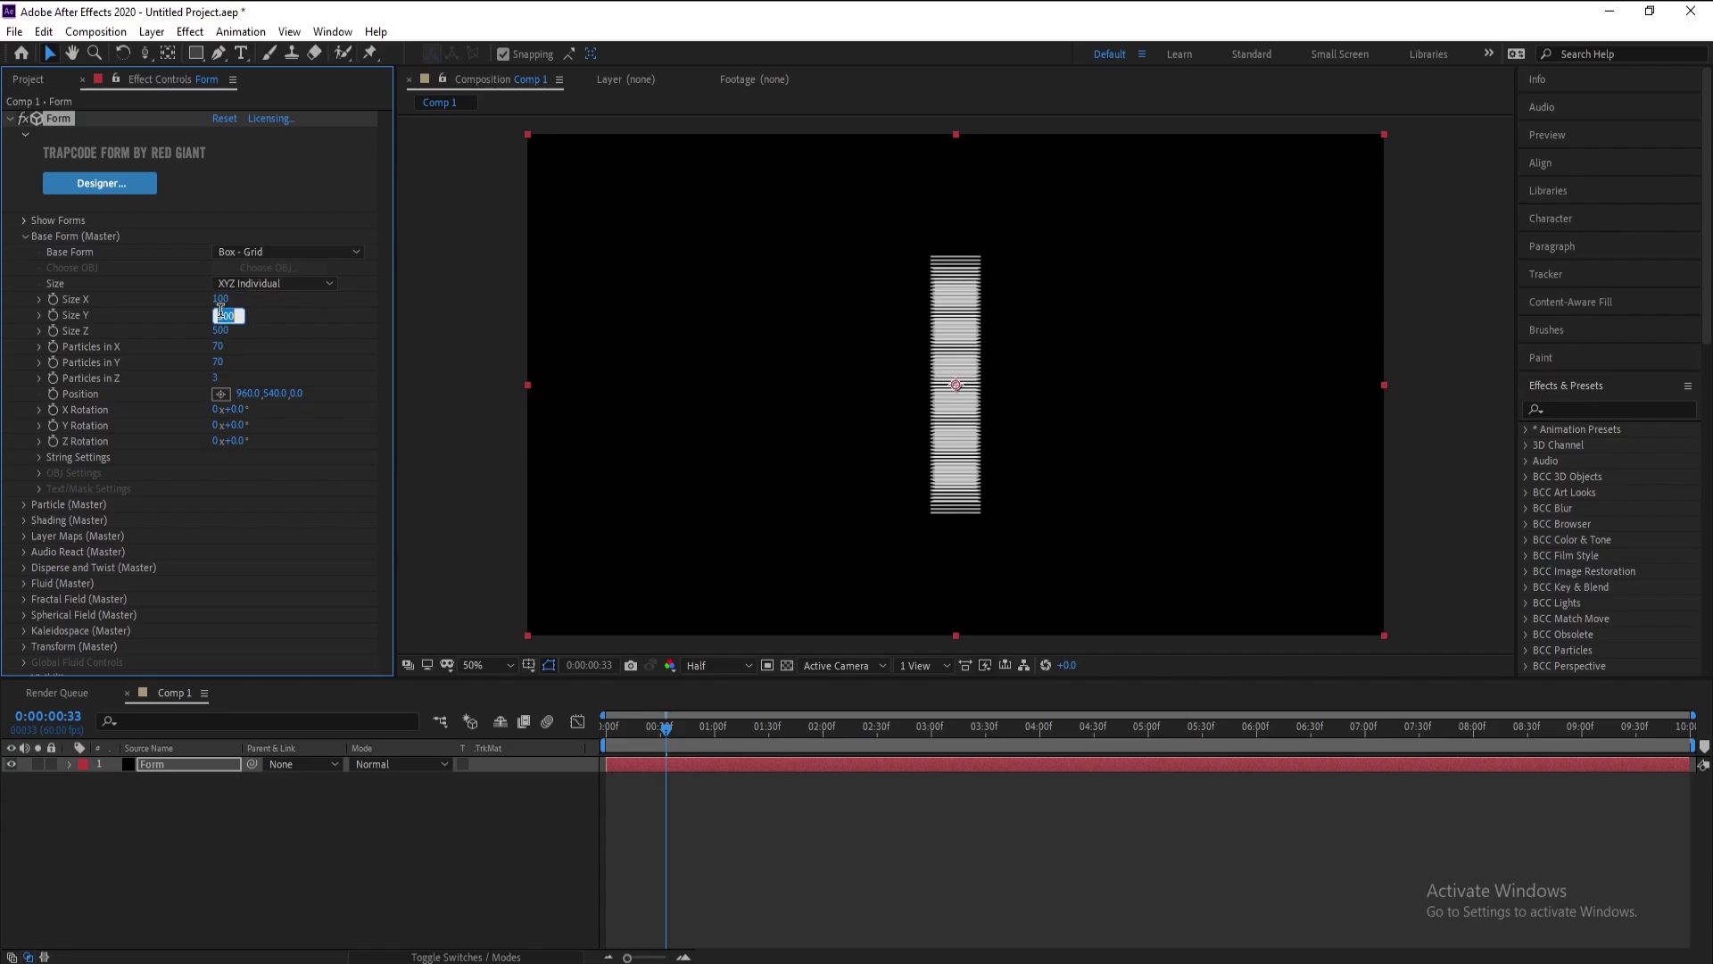
text(1500)
key(Return)
click(223, 331)
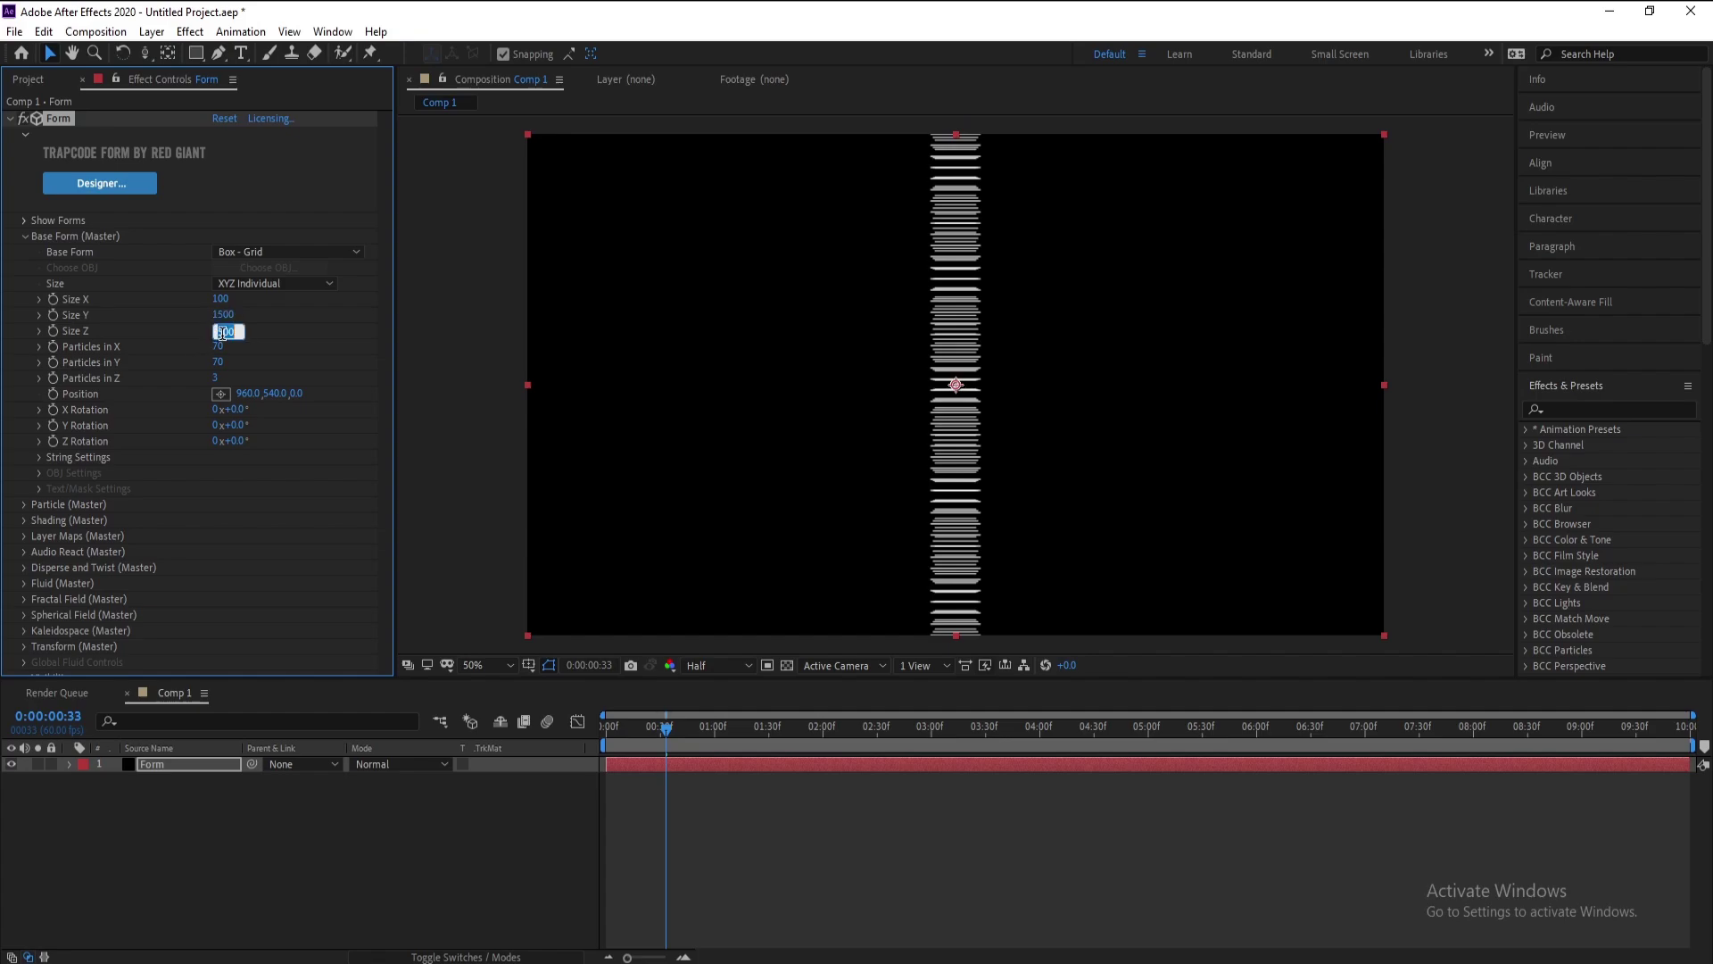
text(1)
key(Return)
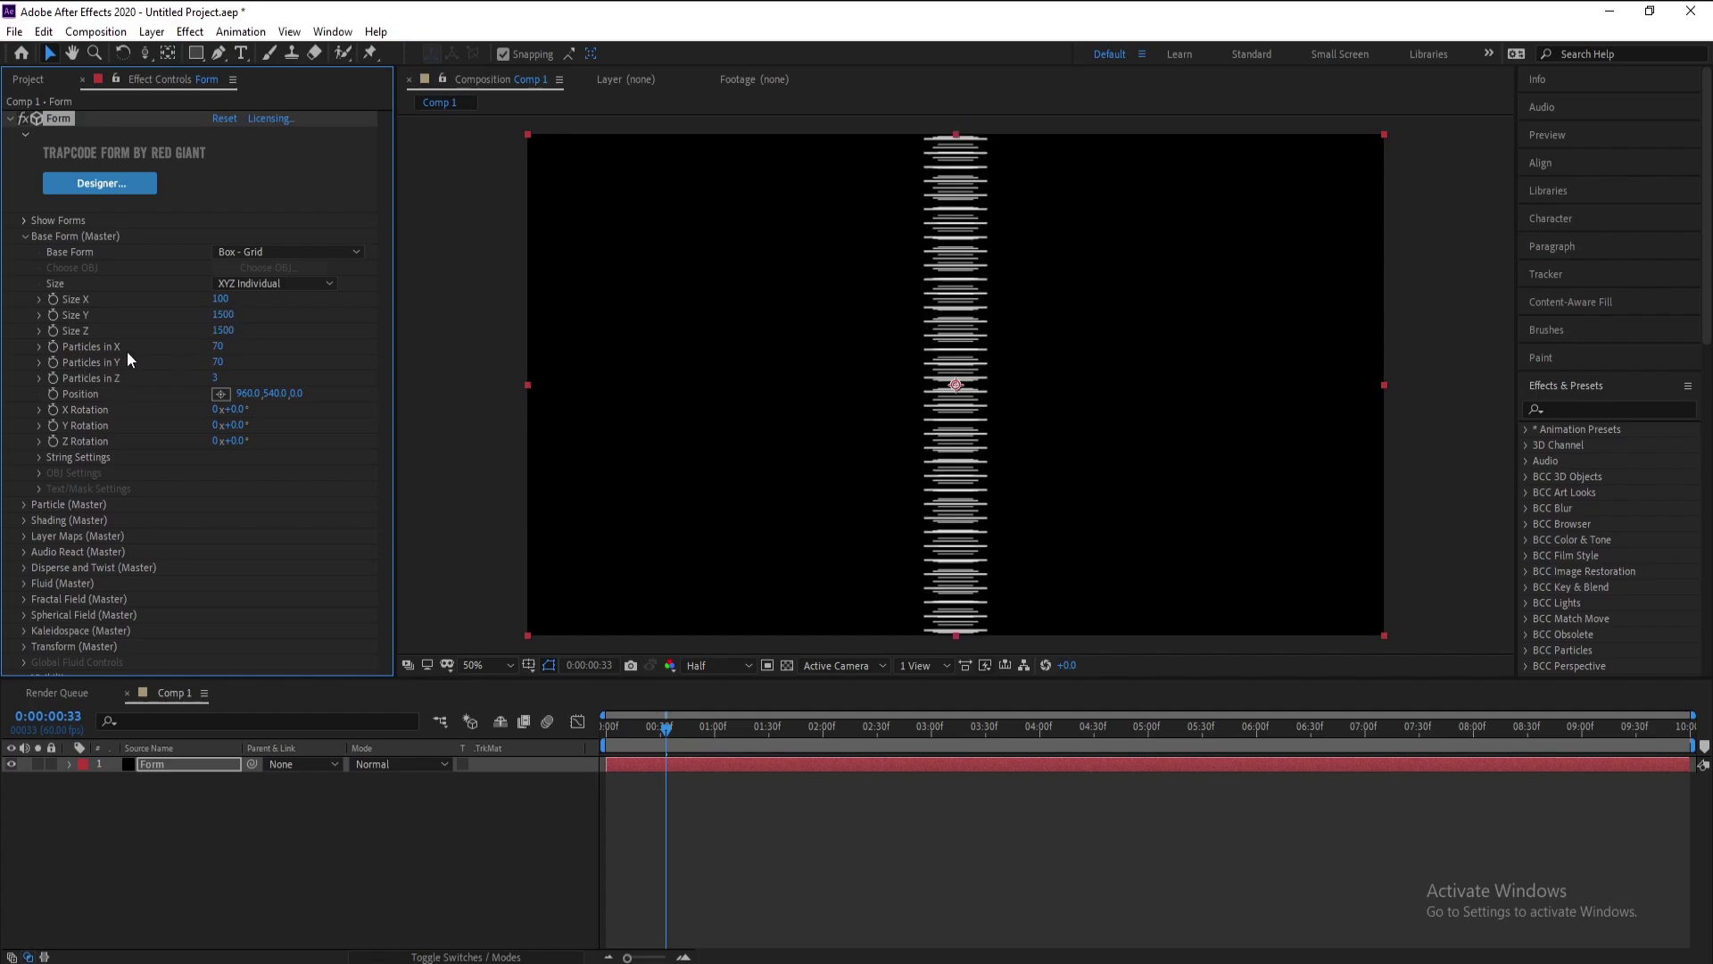
Step: Set the particle counts to 200 in X, 200 in Y and 6 in Z
click(217, 346)
text(200)
click(219, 364)
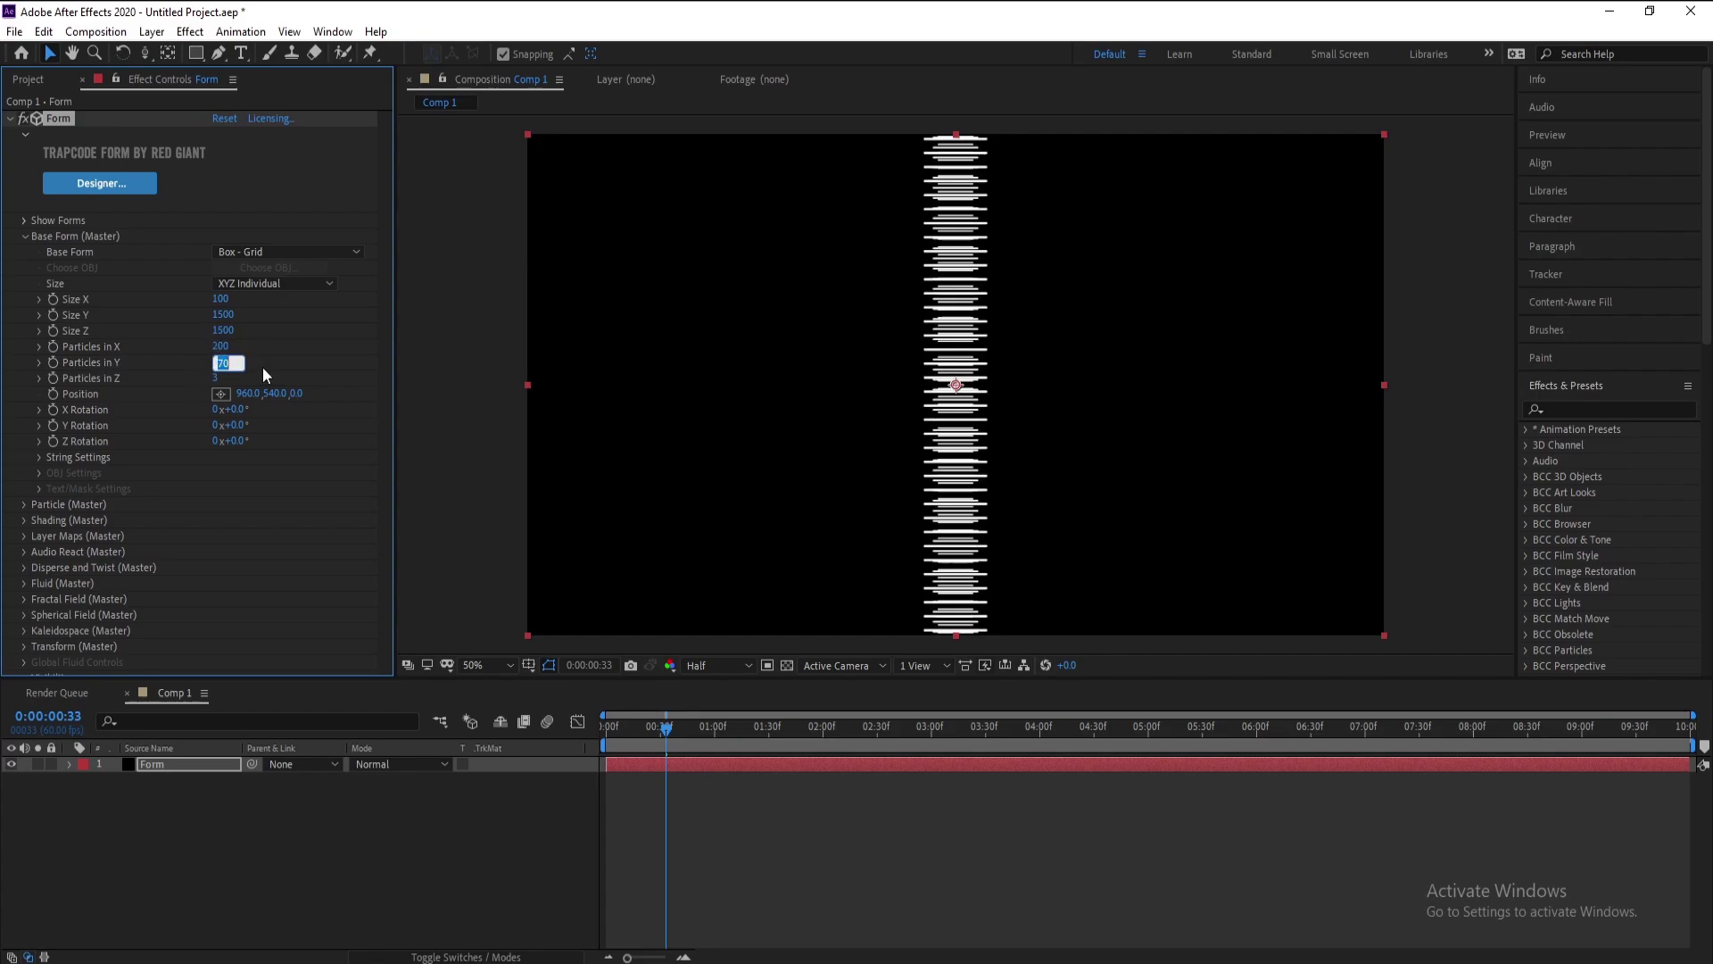
text(200)
key(Tab)
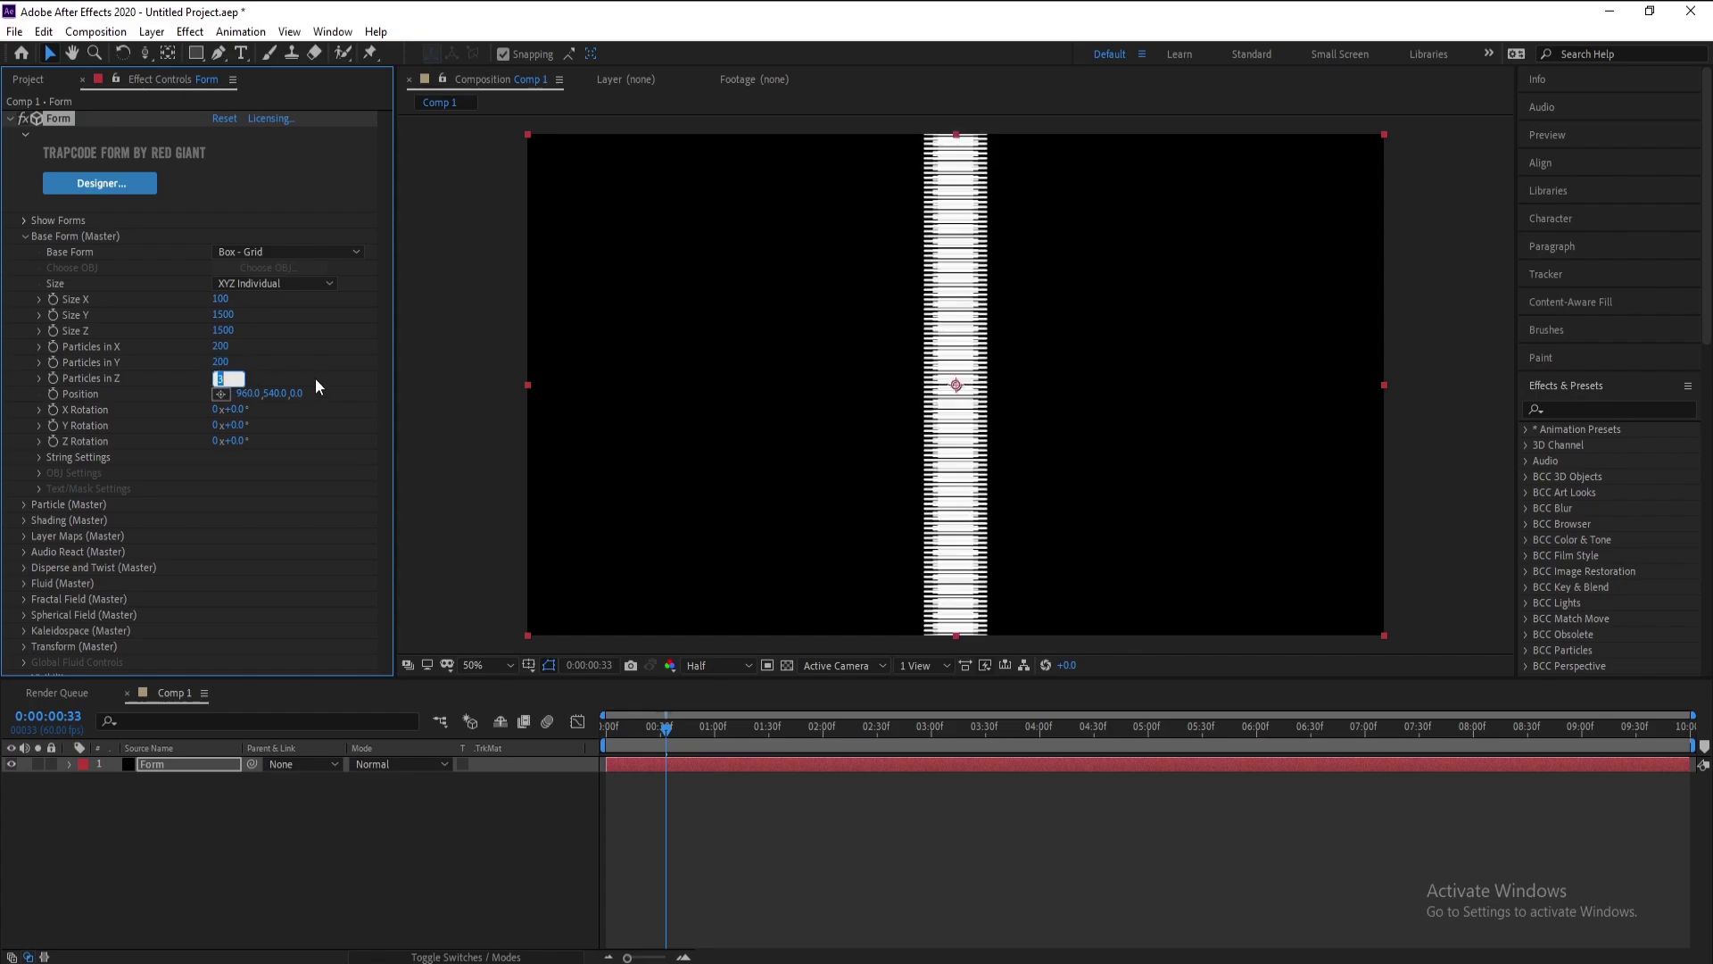
text(6)
key(Return)
click(159, 767)
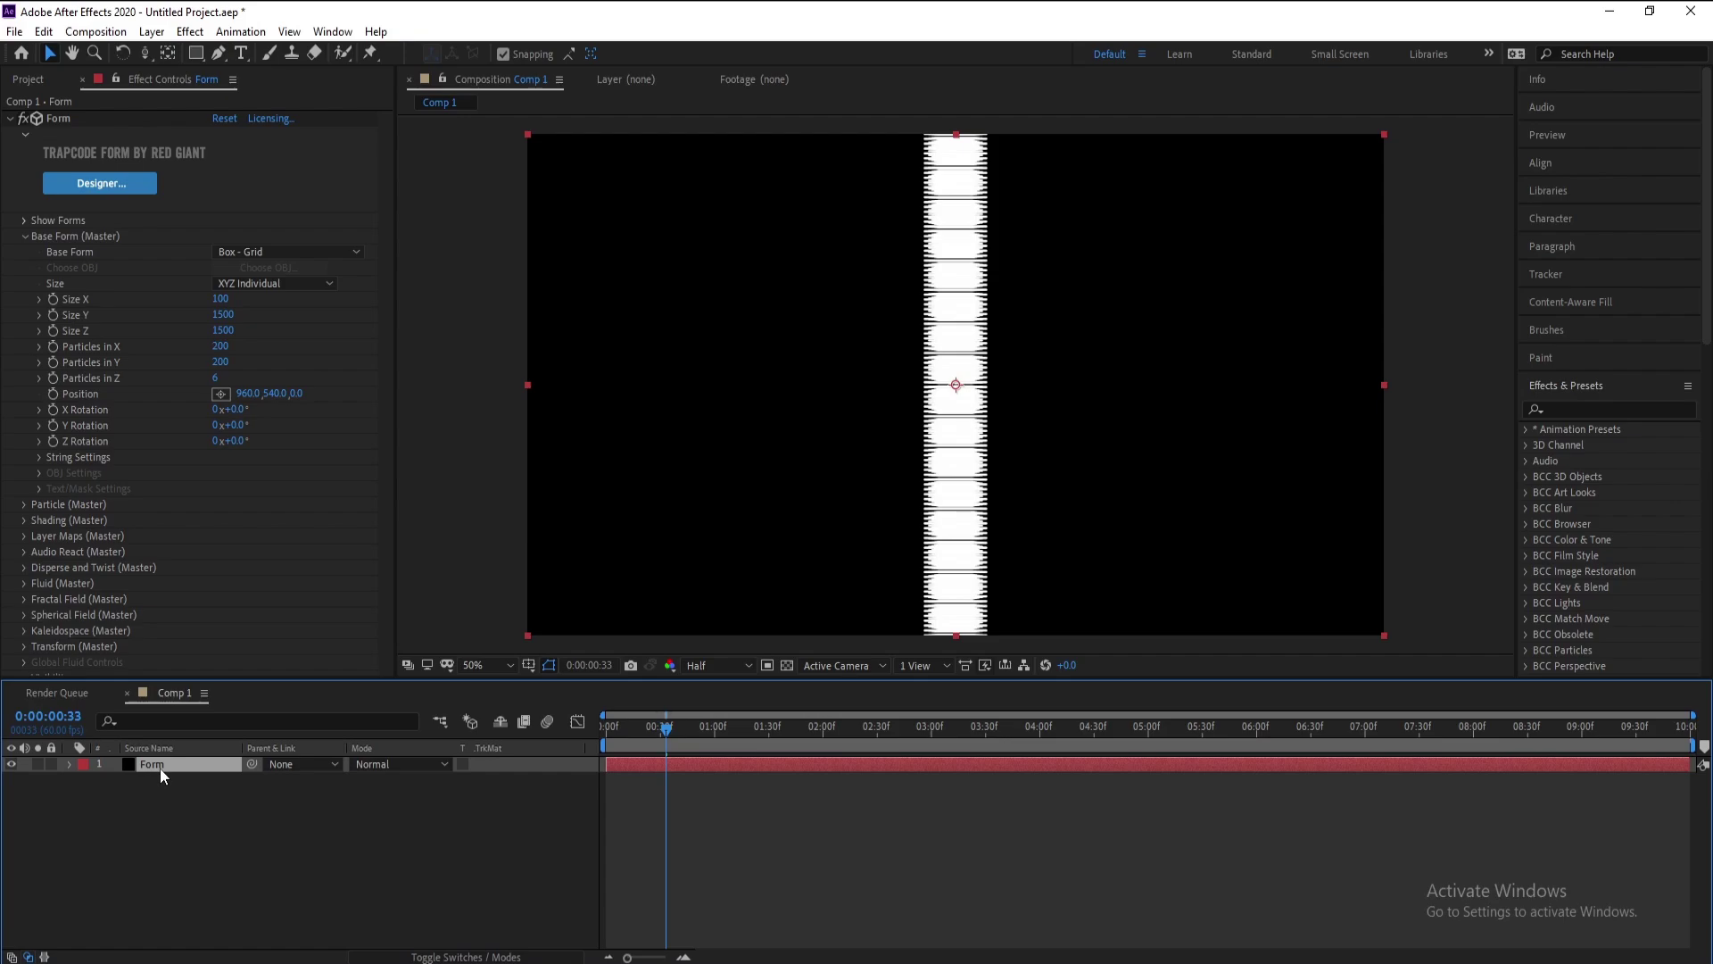
Step: Add a Camera 1 layer with default settings
click(151, 31)
mouse_move(196, 50)
click(501, 112)
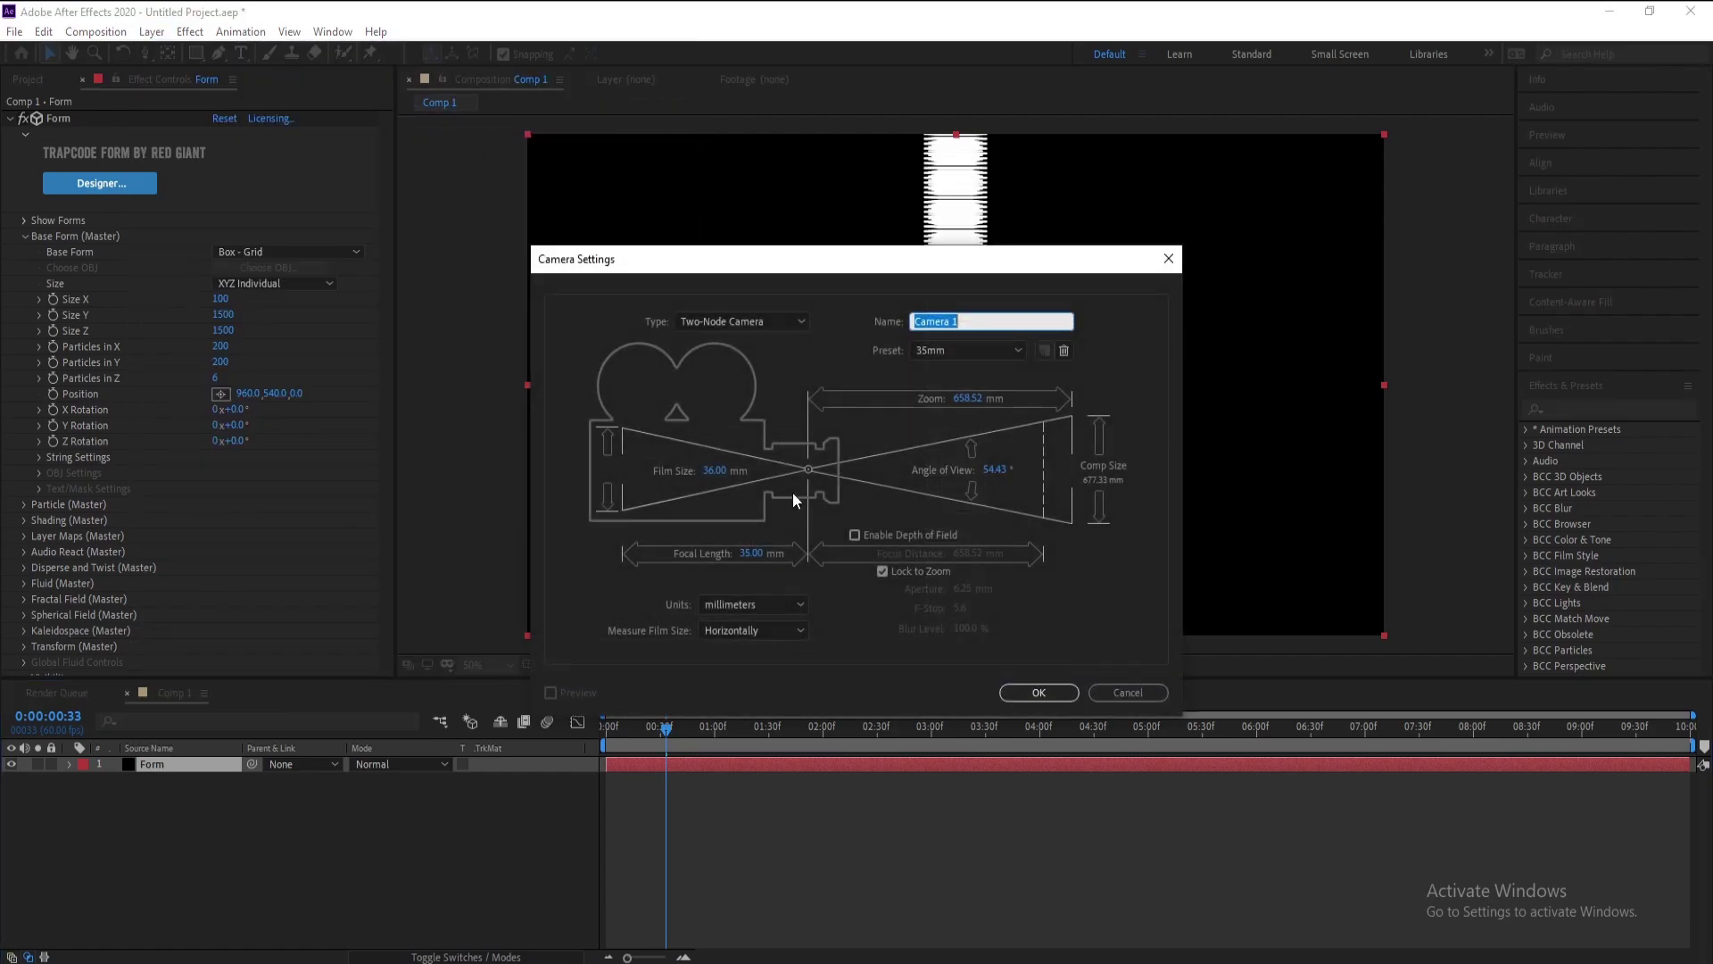
click(1038, 693)
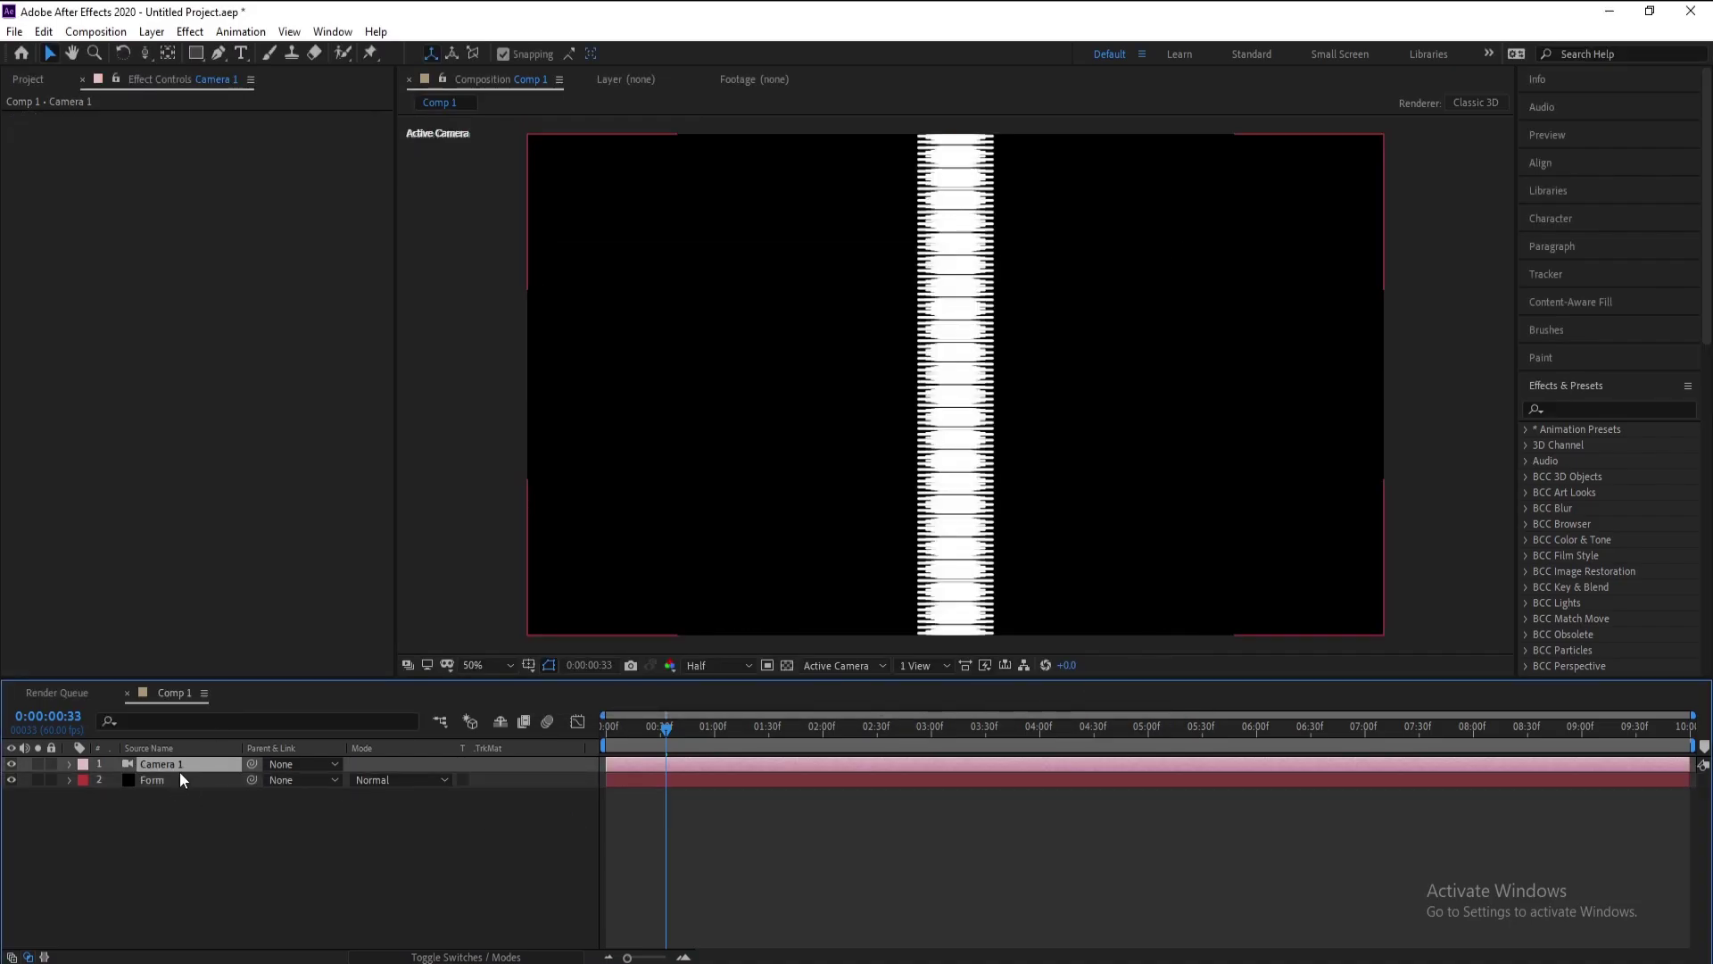
Step: Orbit the camera to view the particle grid at an angle and collapse Base Form
click(144, 53)
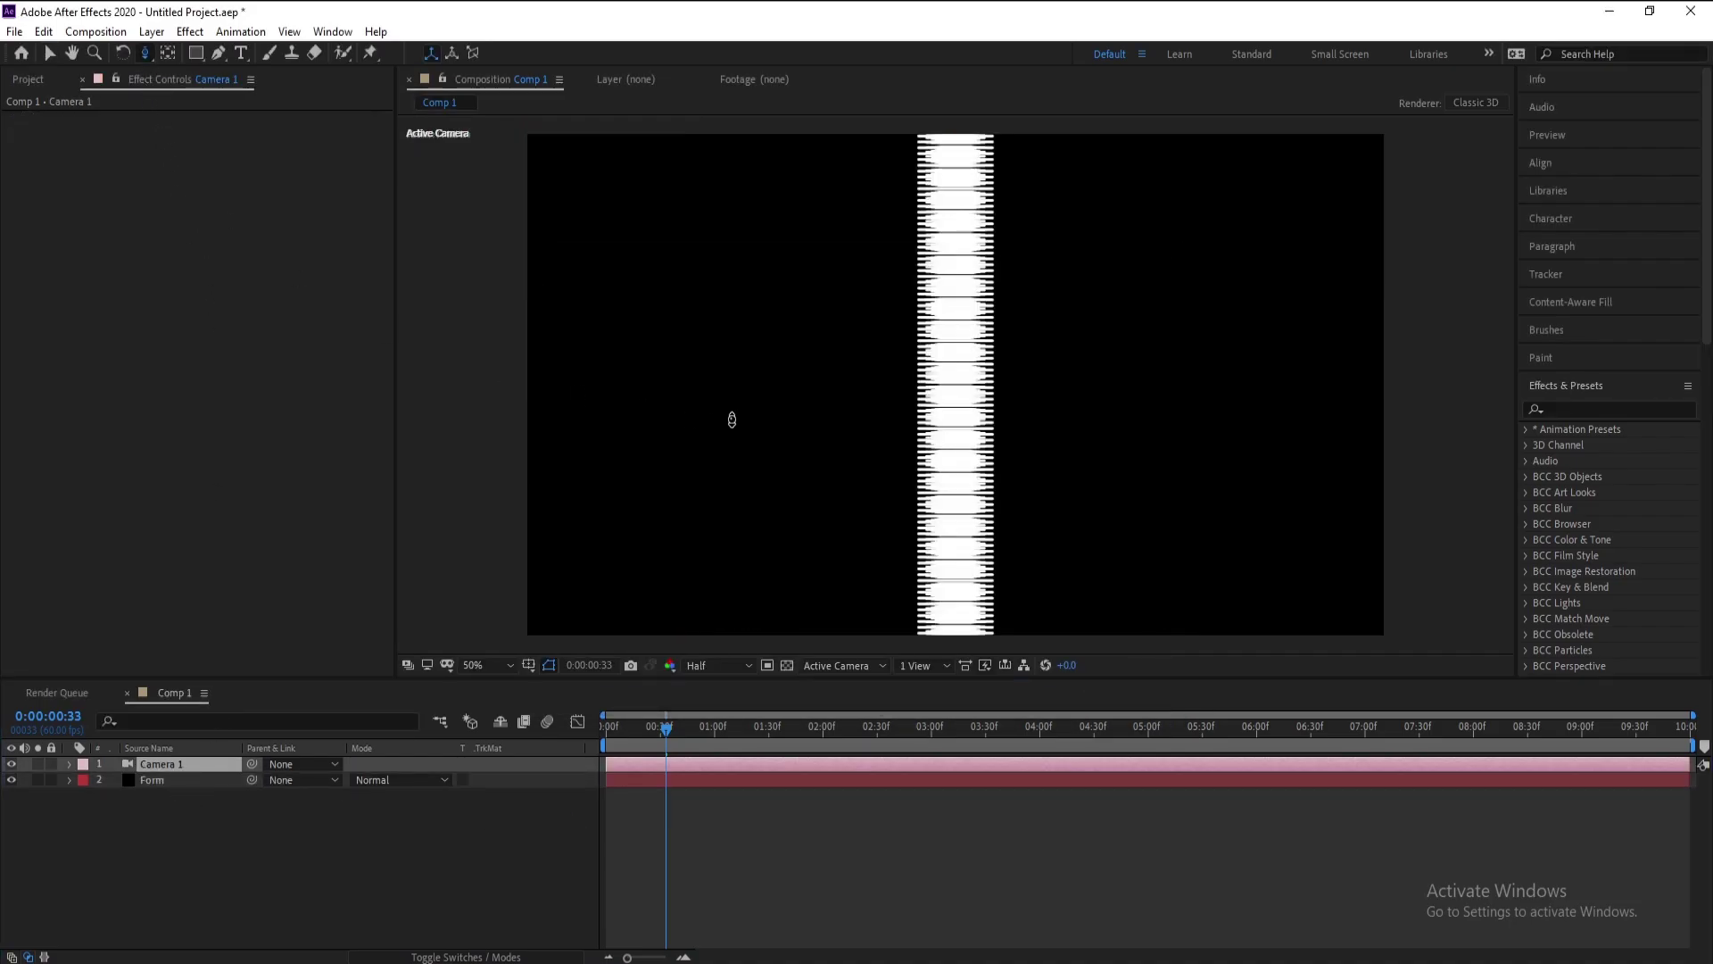
click(951, 434)
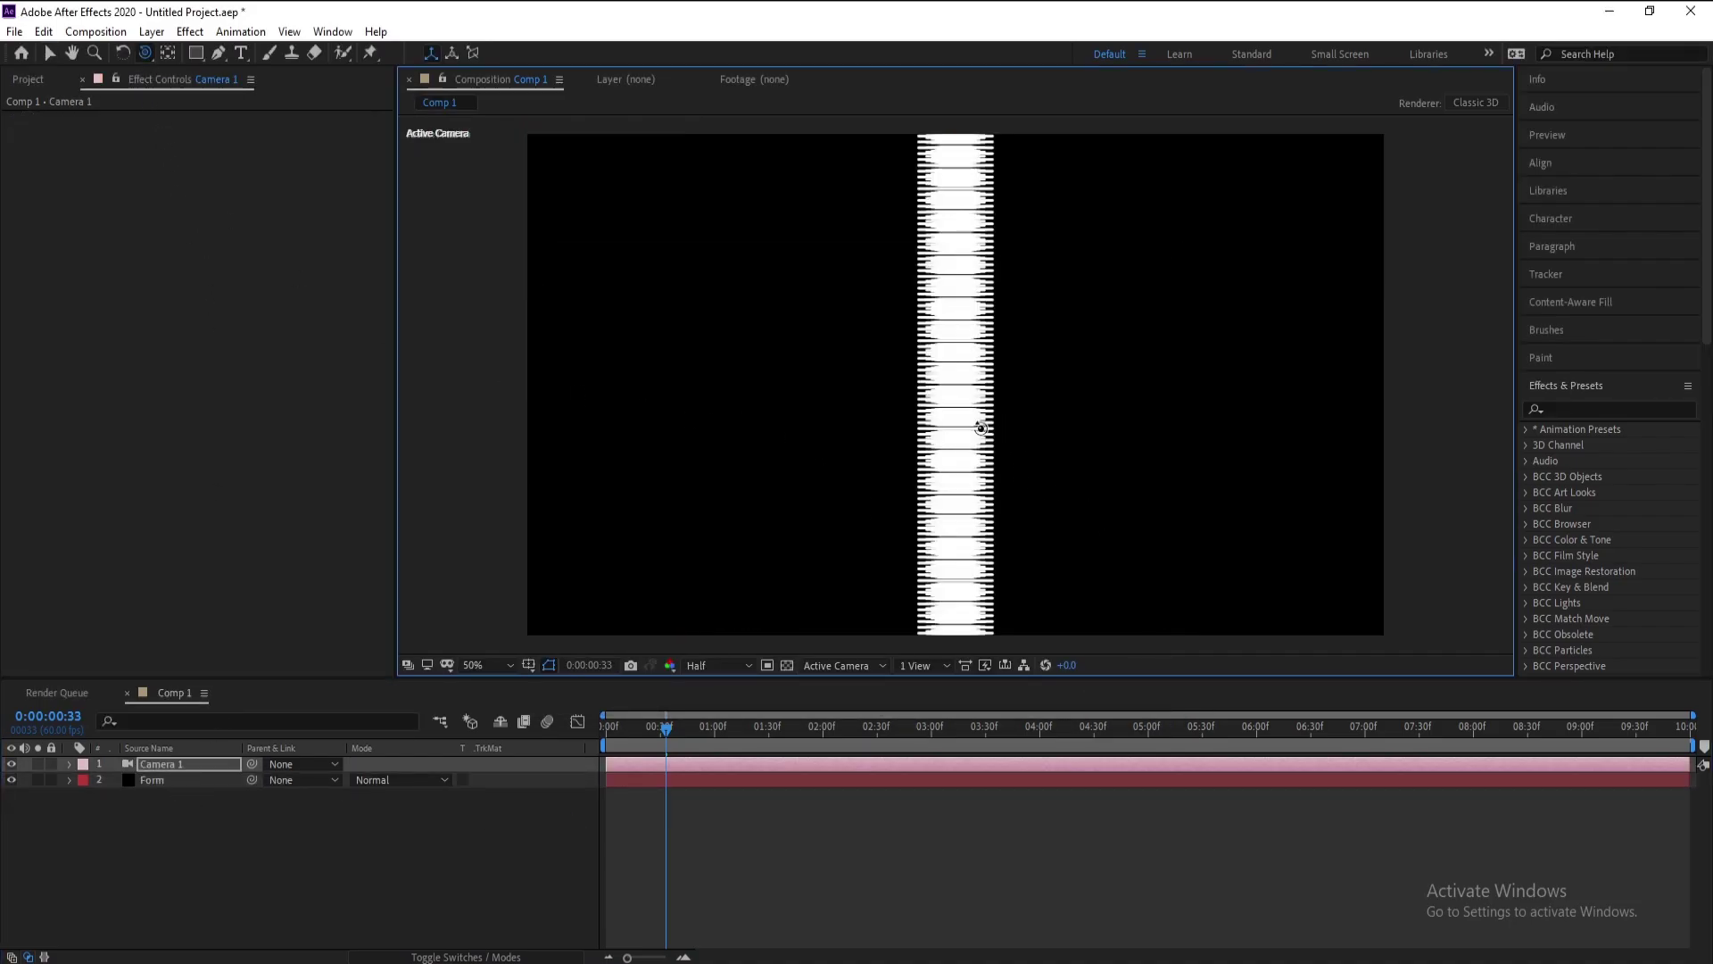
drag(950, 433, 931, 412)
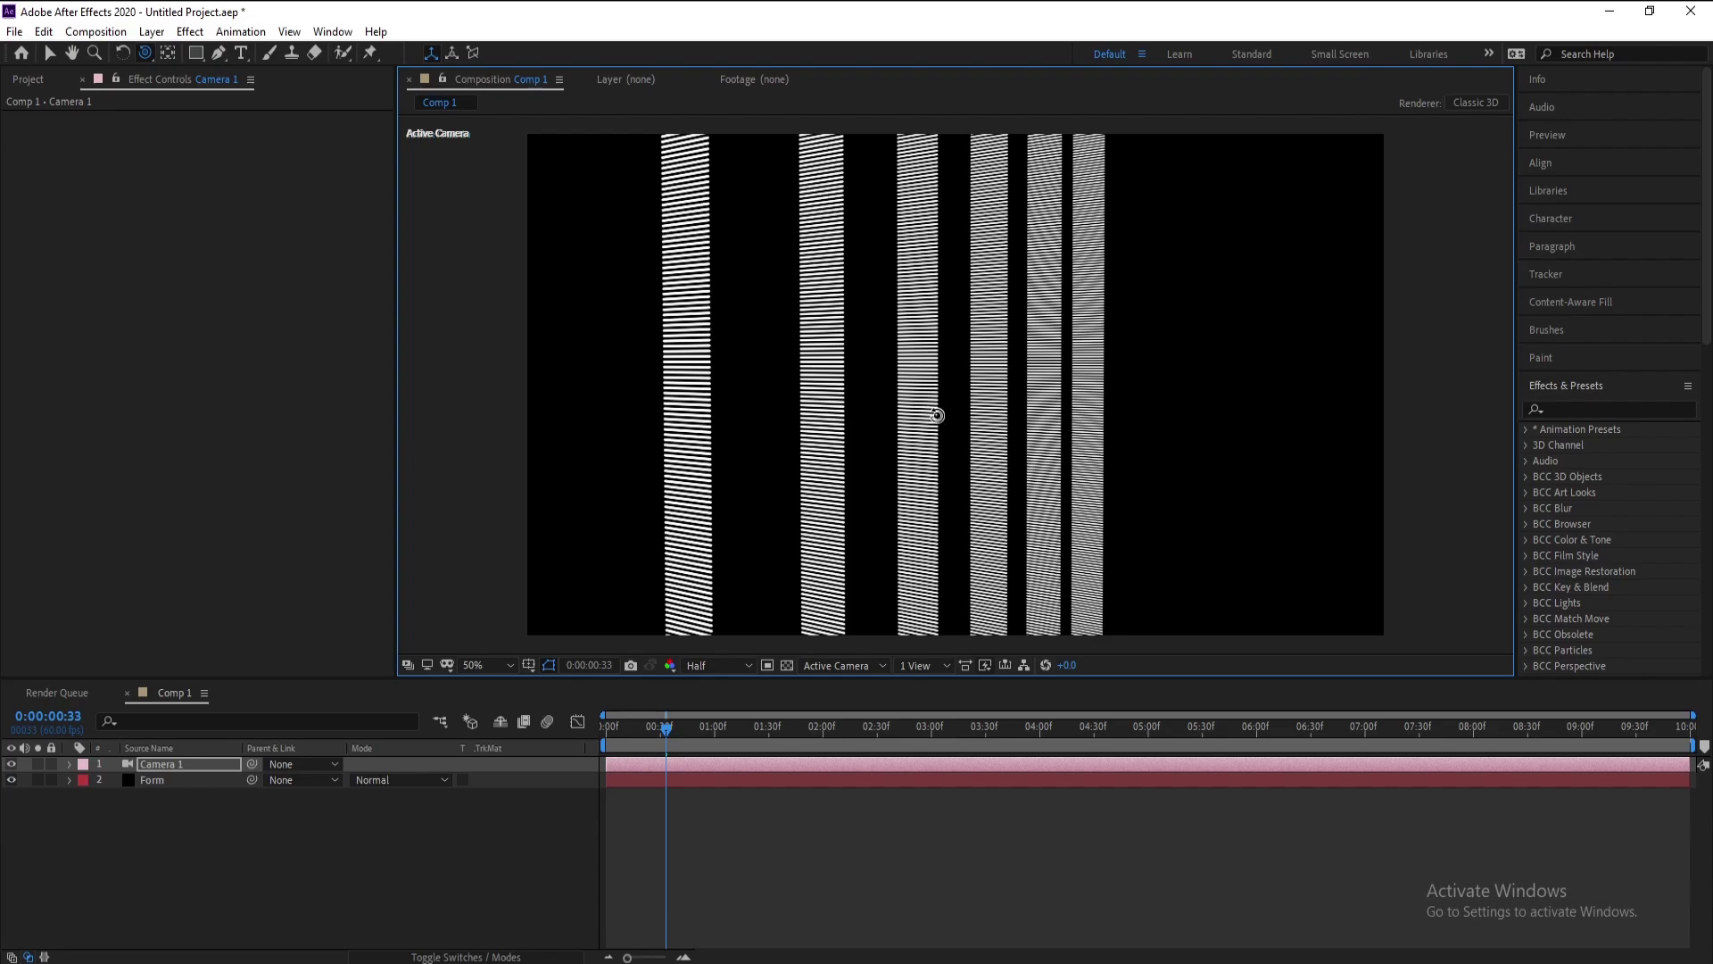
click(184, 780)
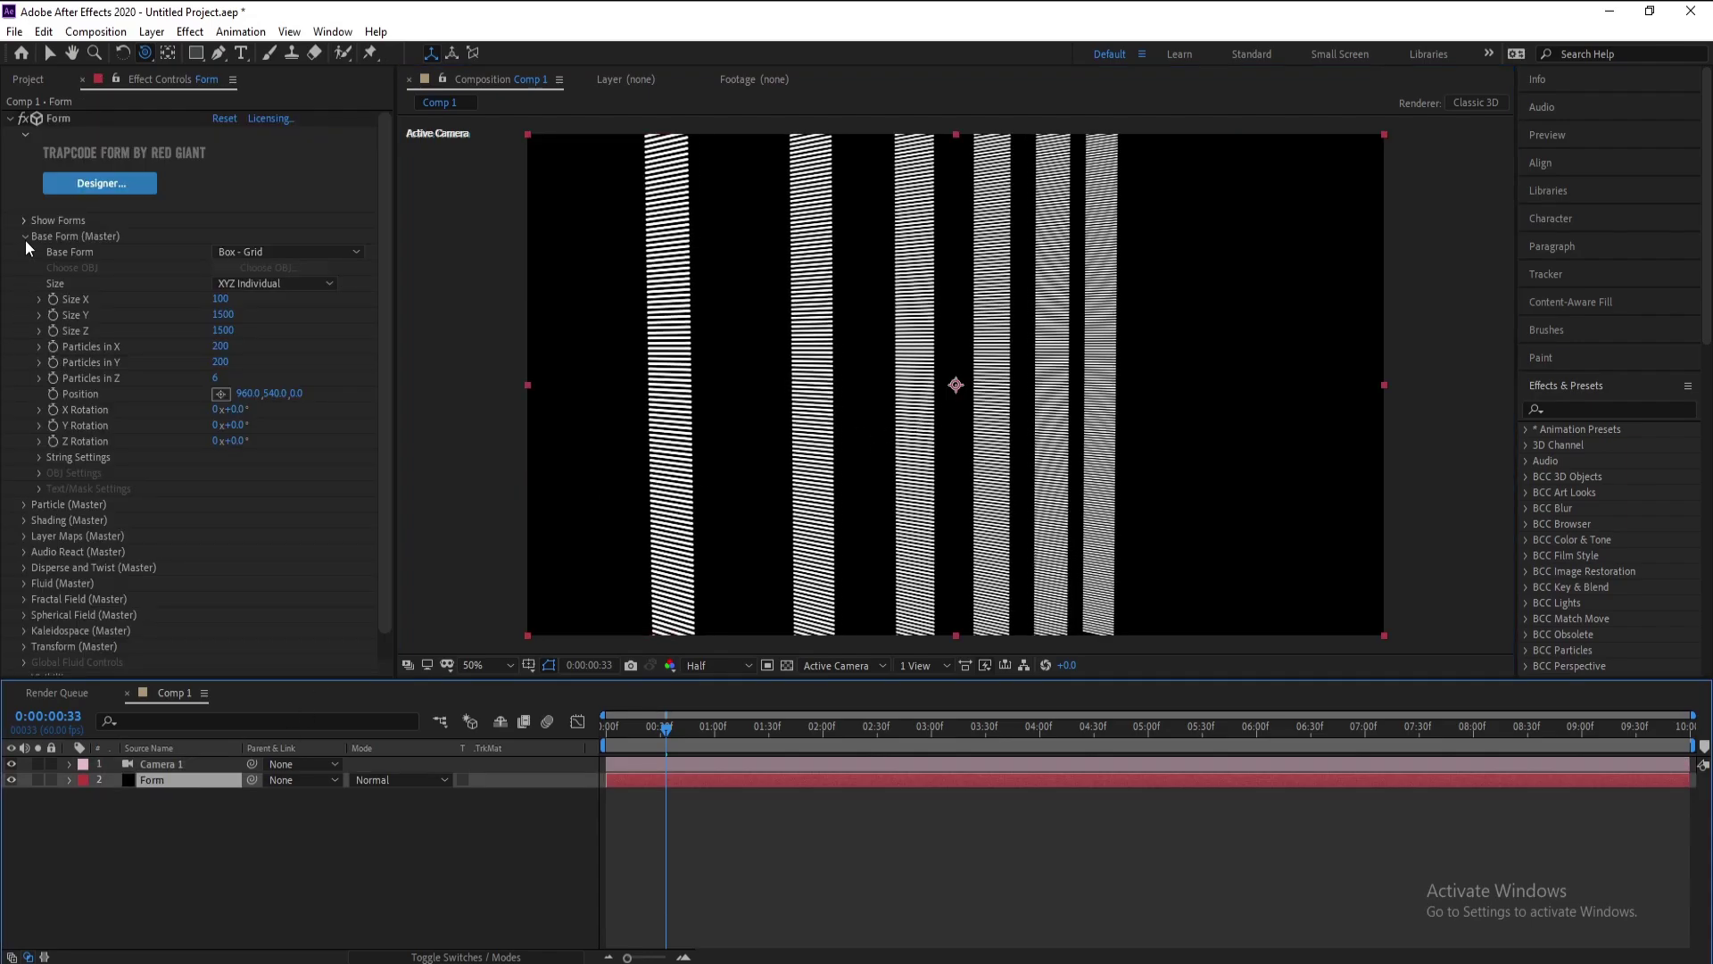
click(25, 236)
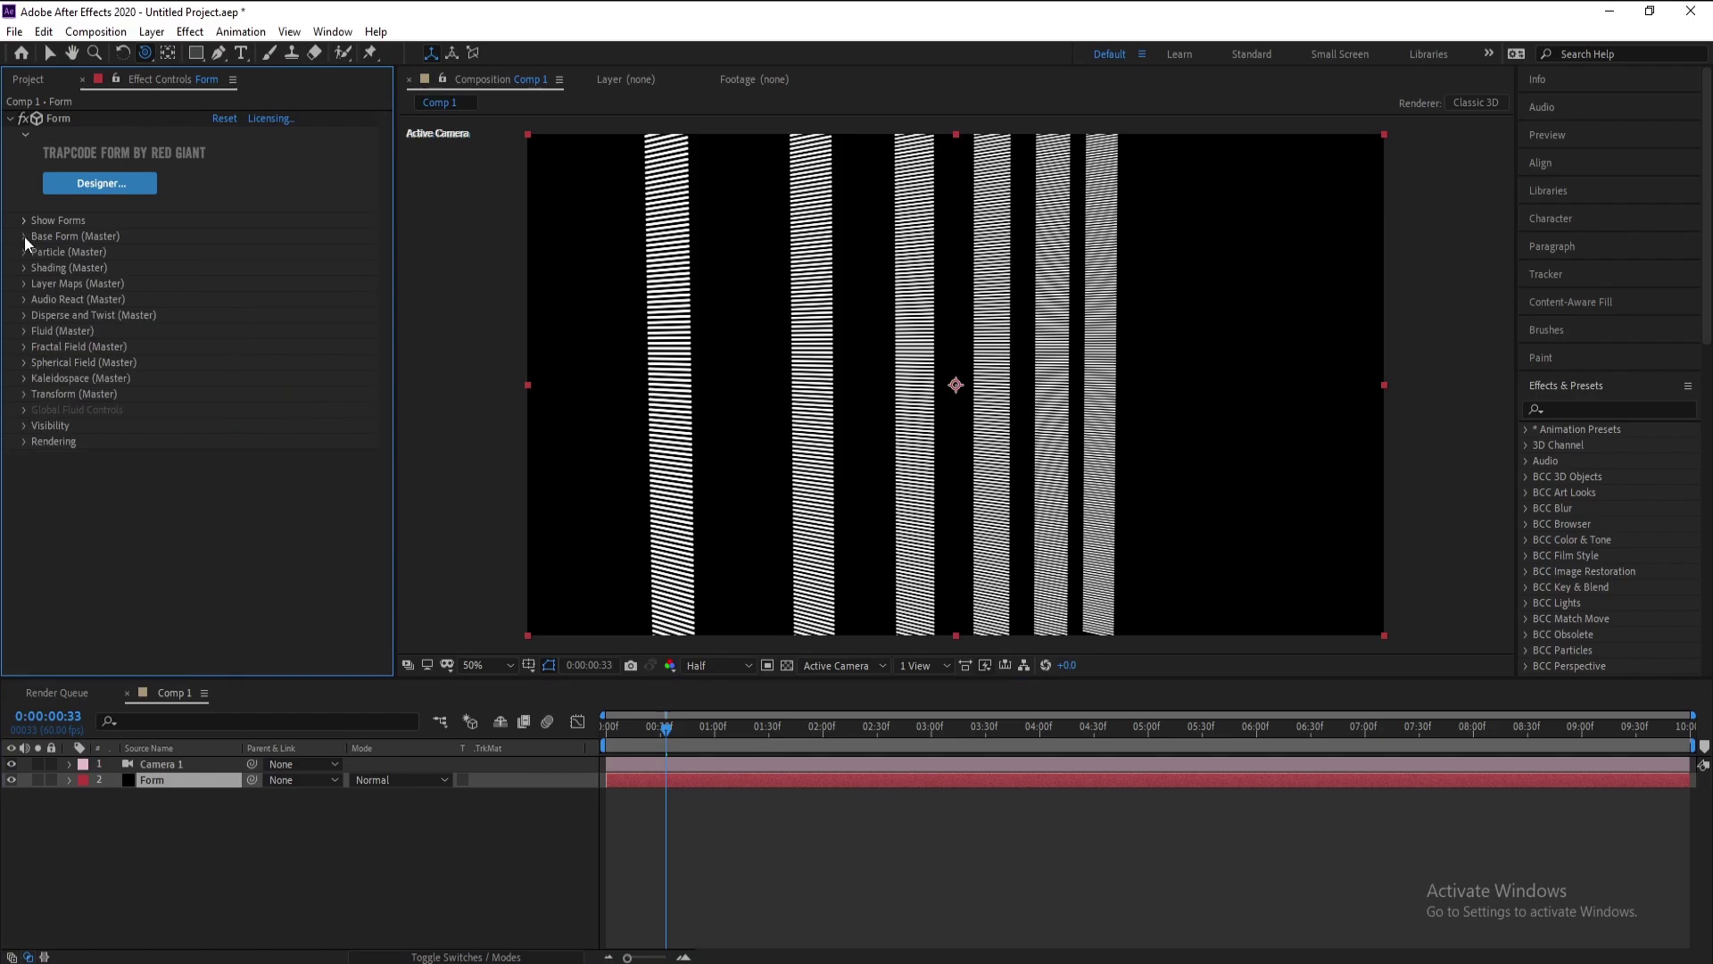
Step: Set Form's Twist to 50 under Disperse and Twist
click(24, 316)
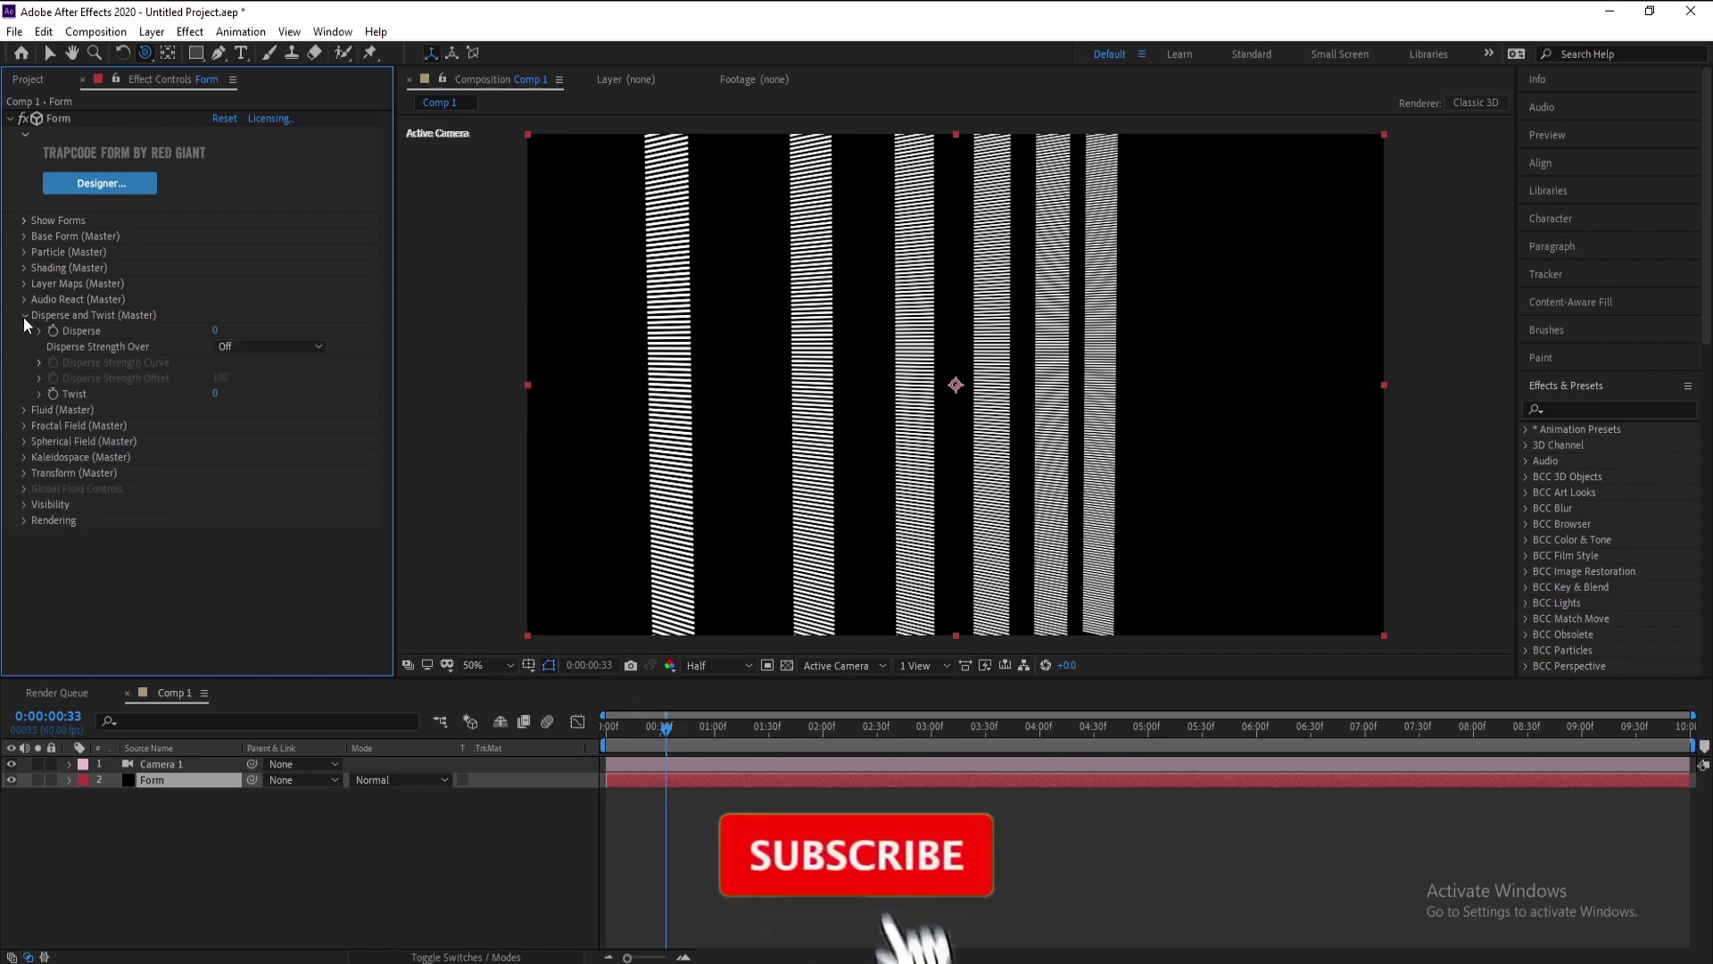
mouse_move(220, 394)
mouse_down()
mouse_move(254, 394)
mouse_move(217, 393)
mouse_up()
click(217, 393)
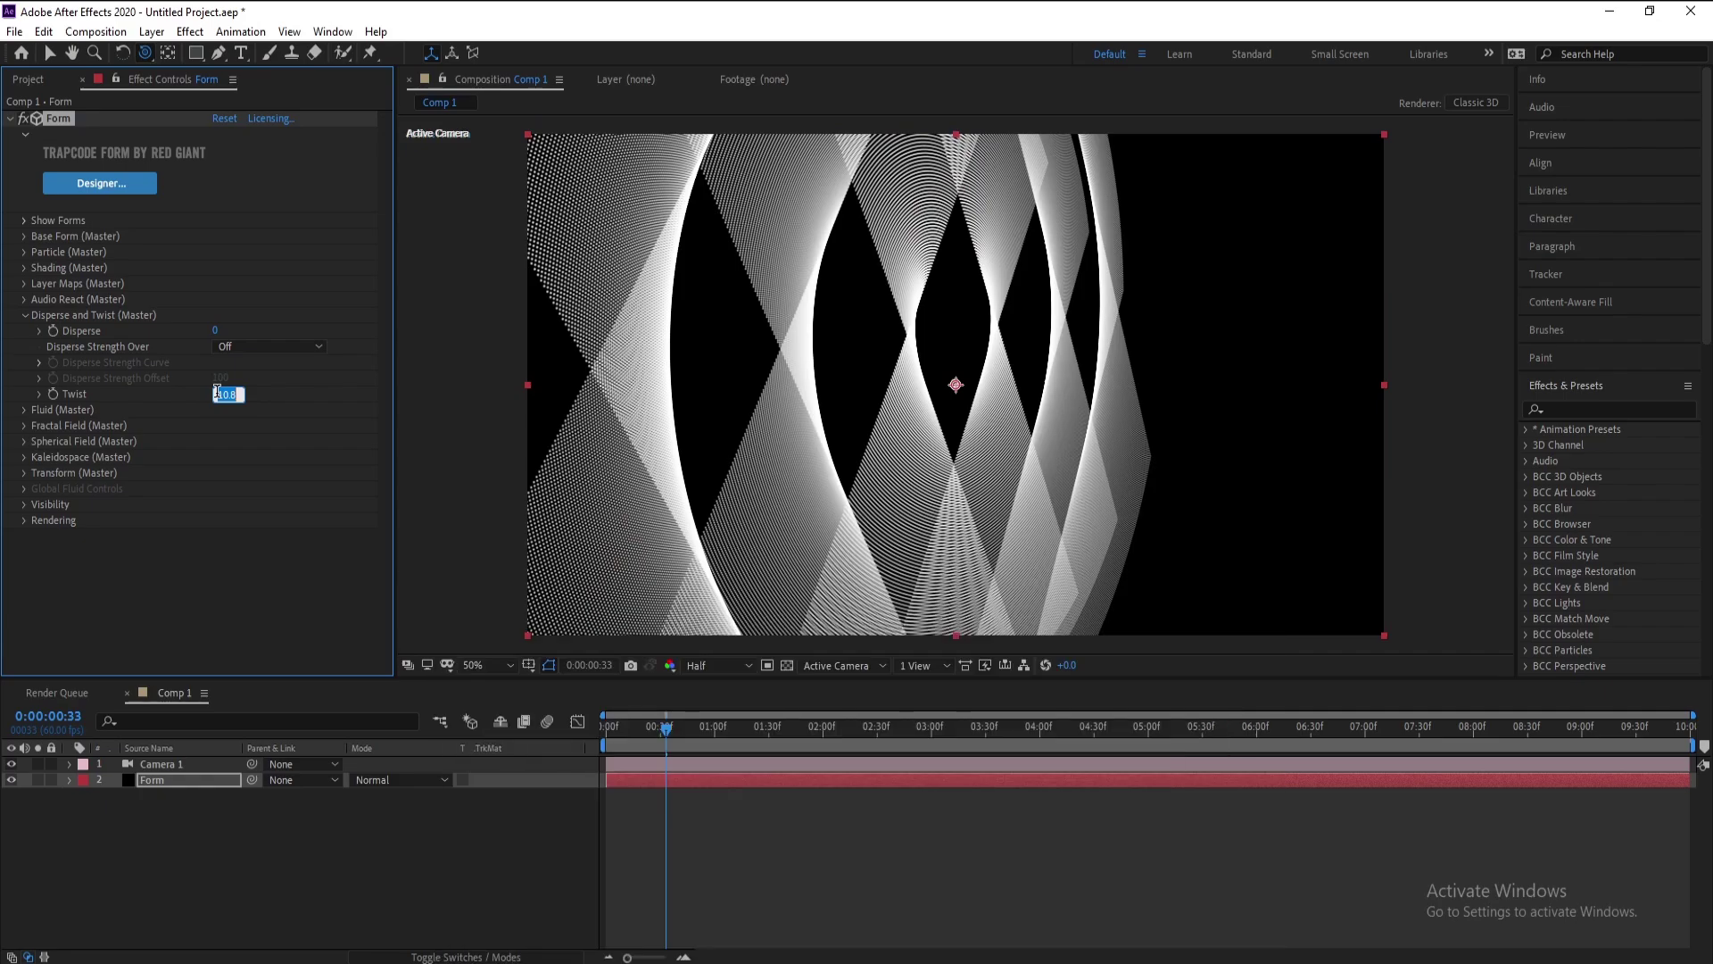
text(100)
key(Return)
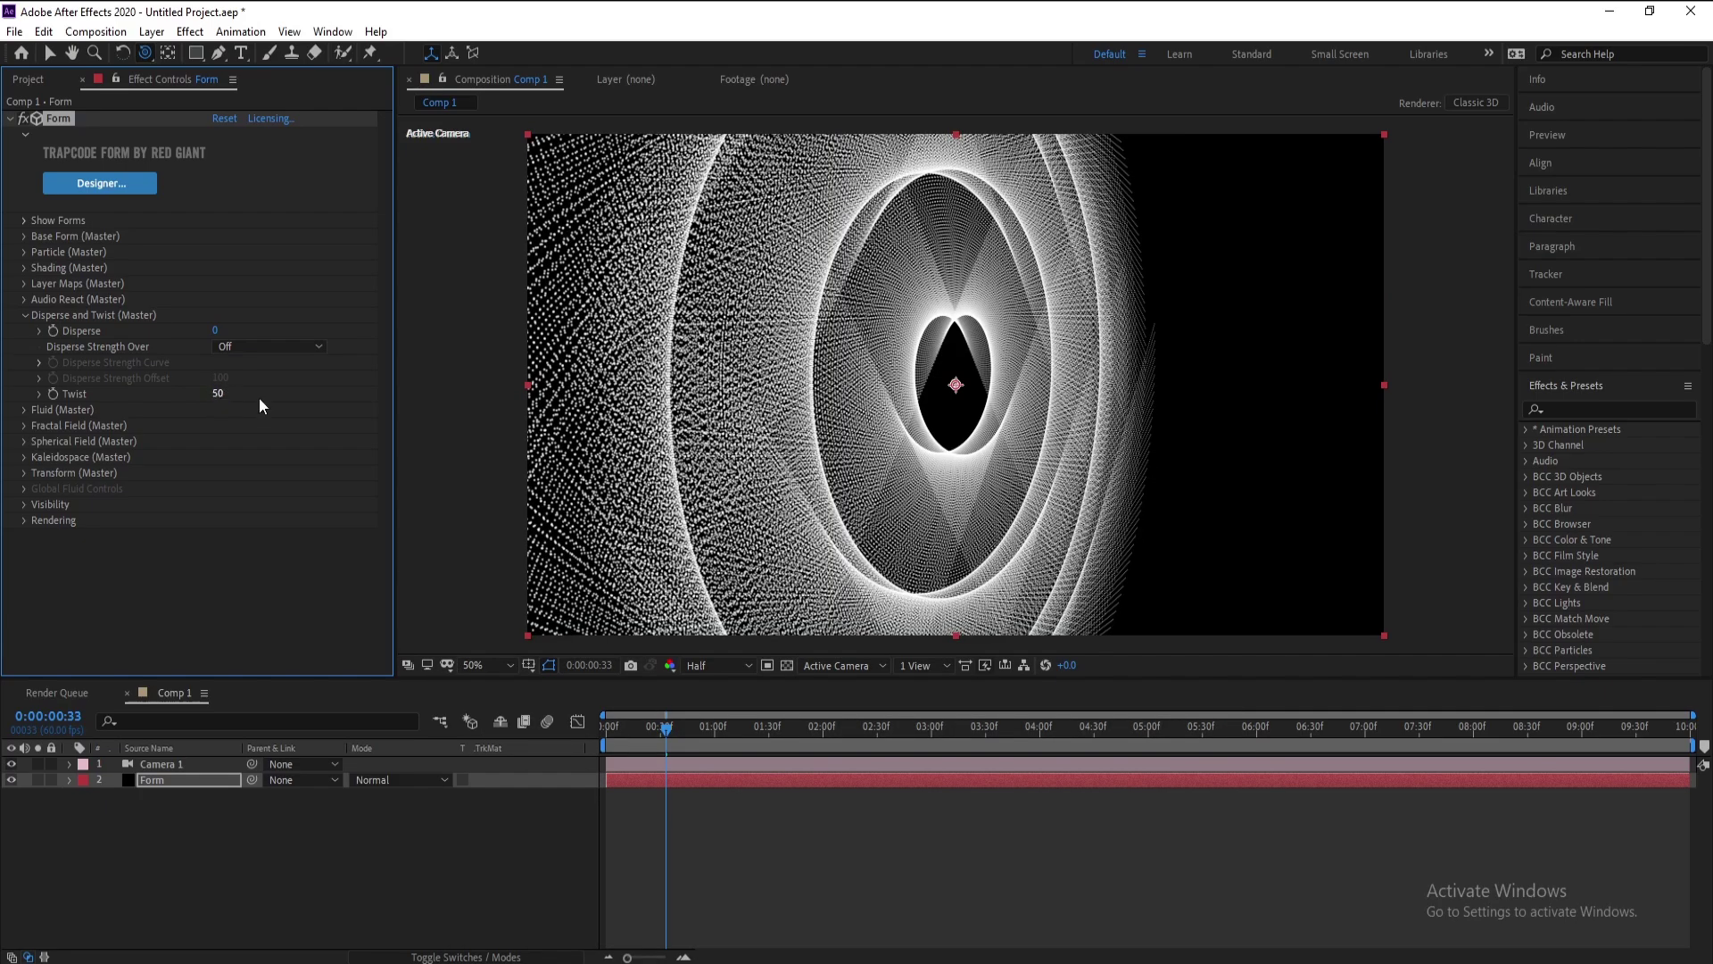
Step: Adjust the camera view of the rings with orbit and Track XY camera tools
click(930, 386)
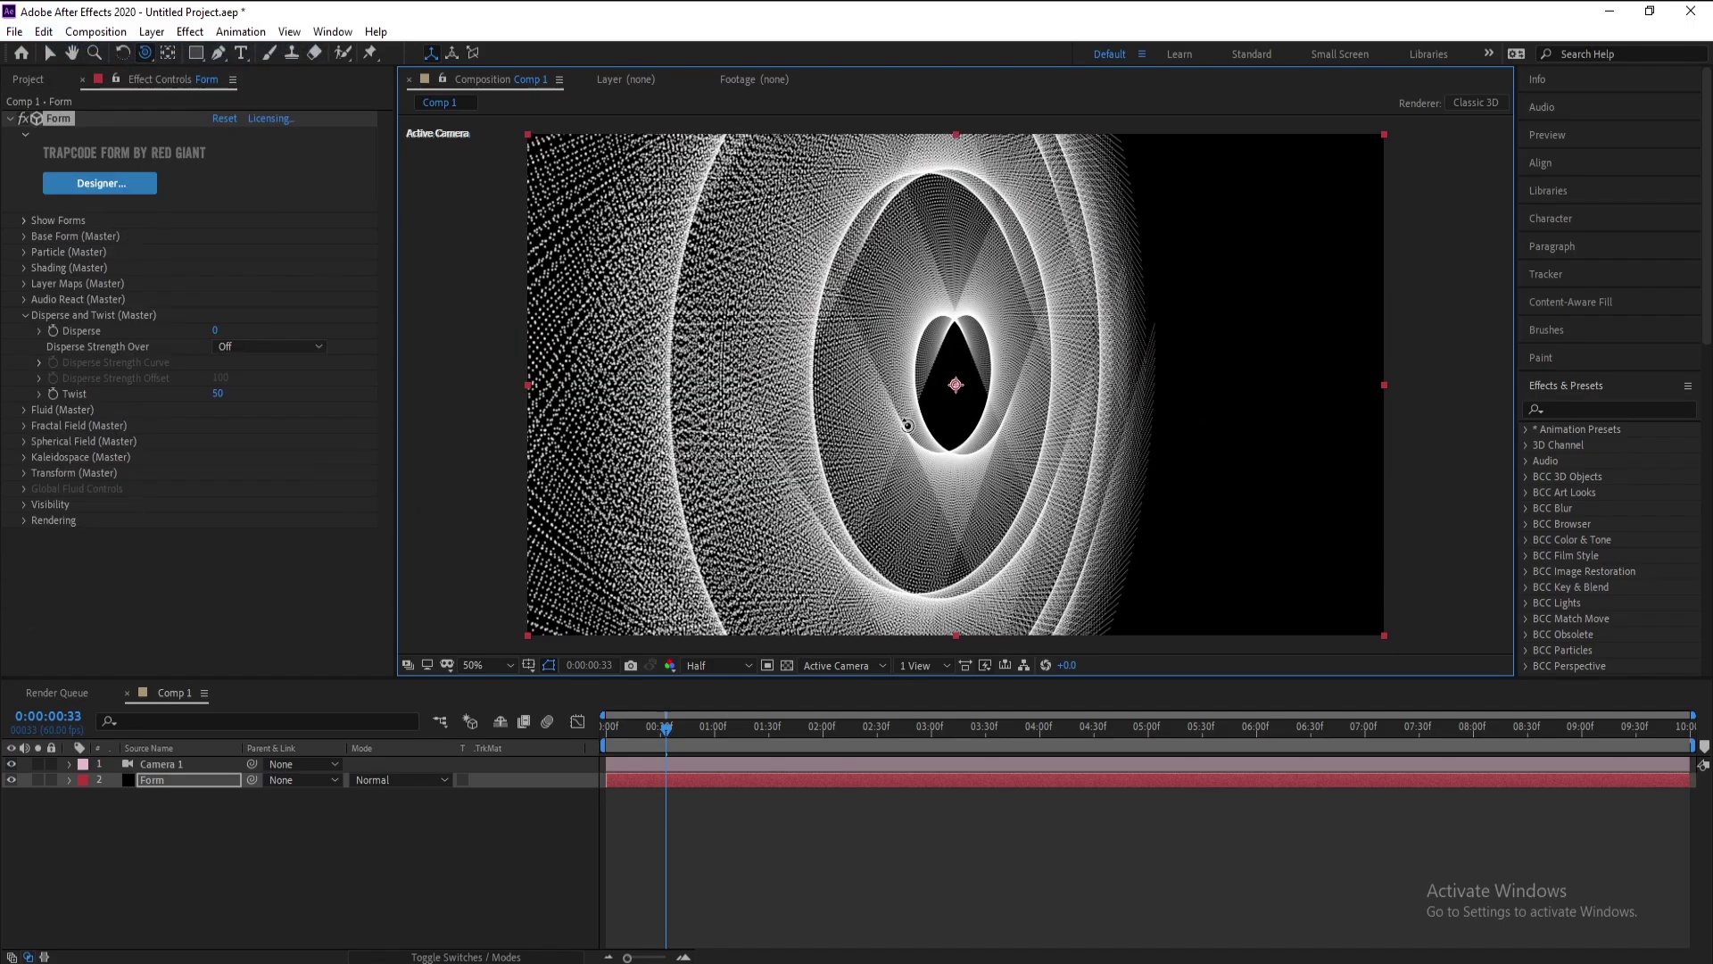
mouse_move(908, 426)
mouse_down()
mouse_move(883, 420)
mouse_move(915, 411)
mouse_up()
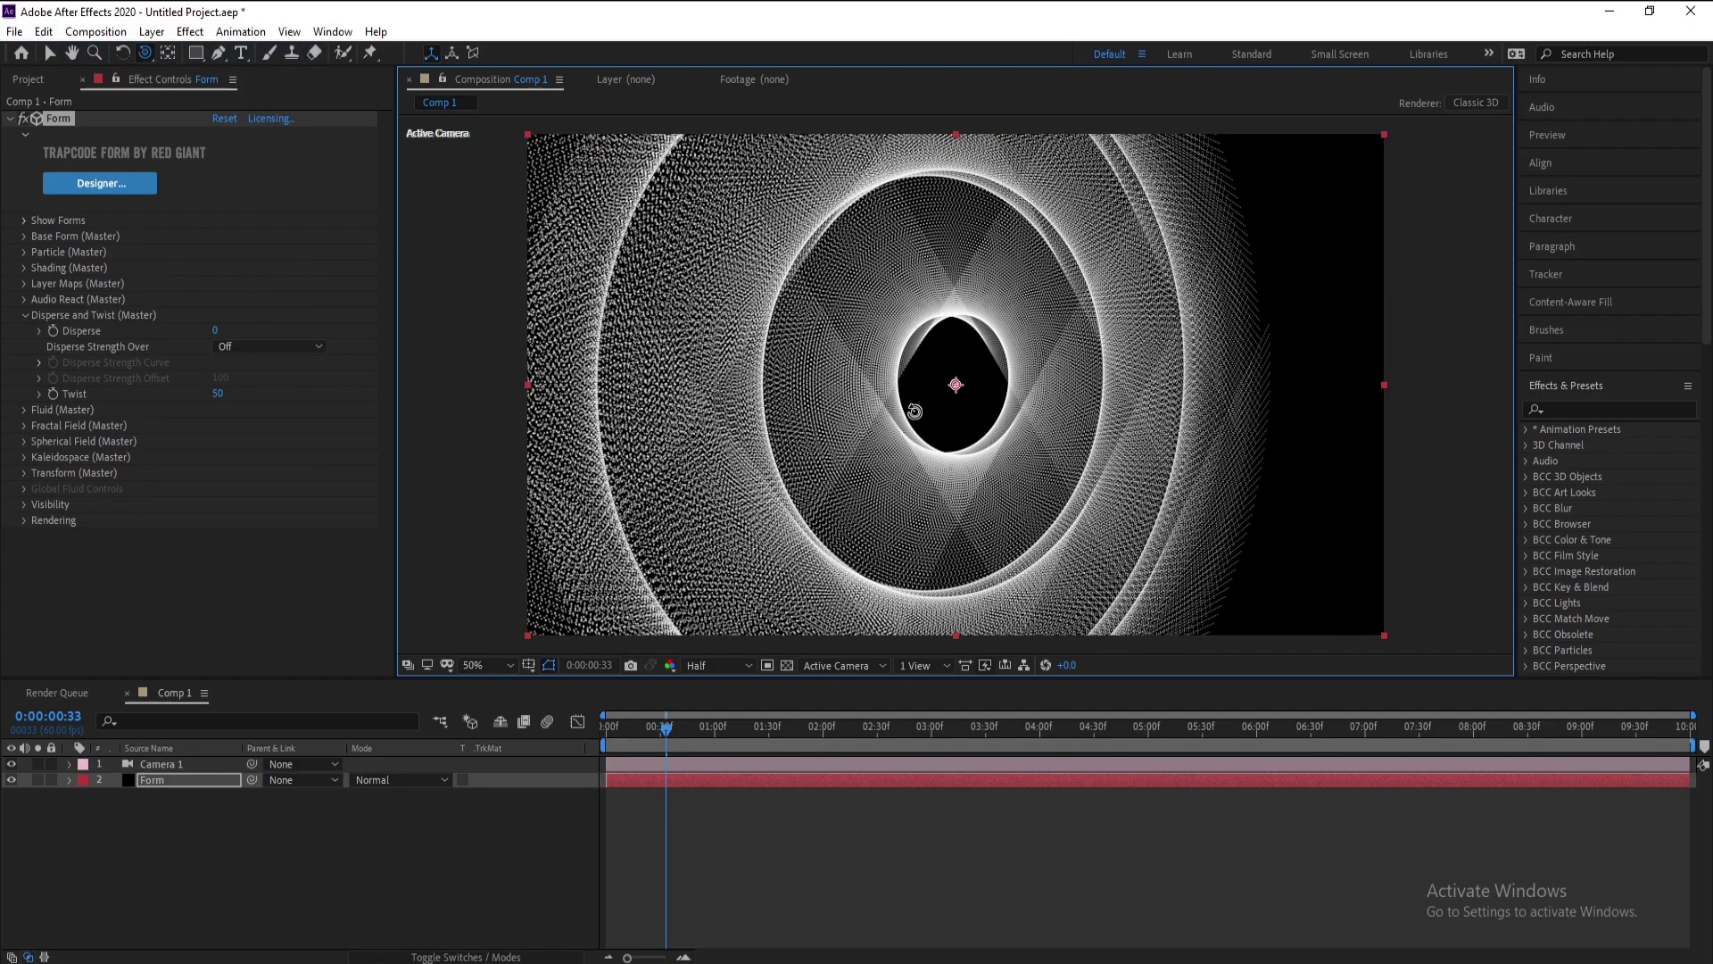
key(ctrl+z)
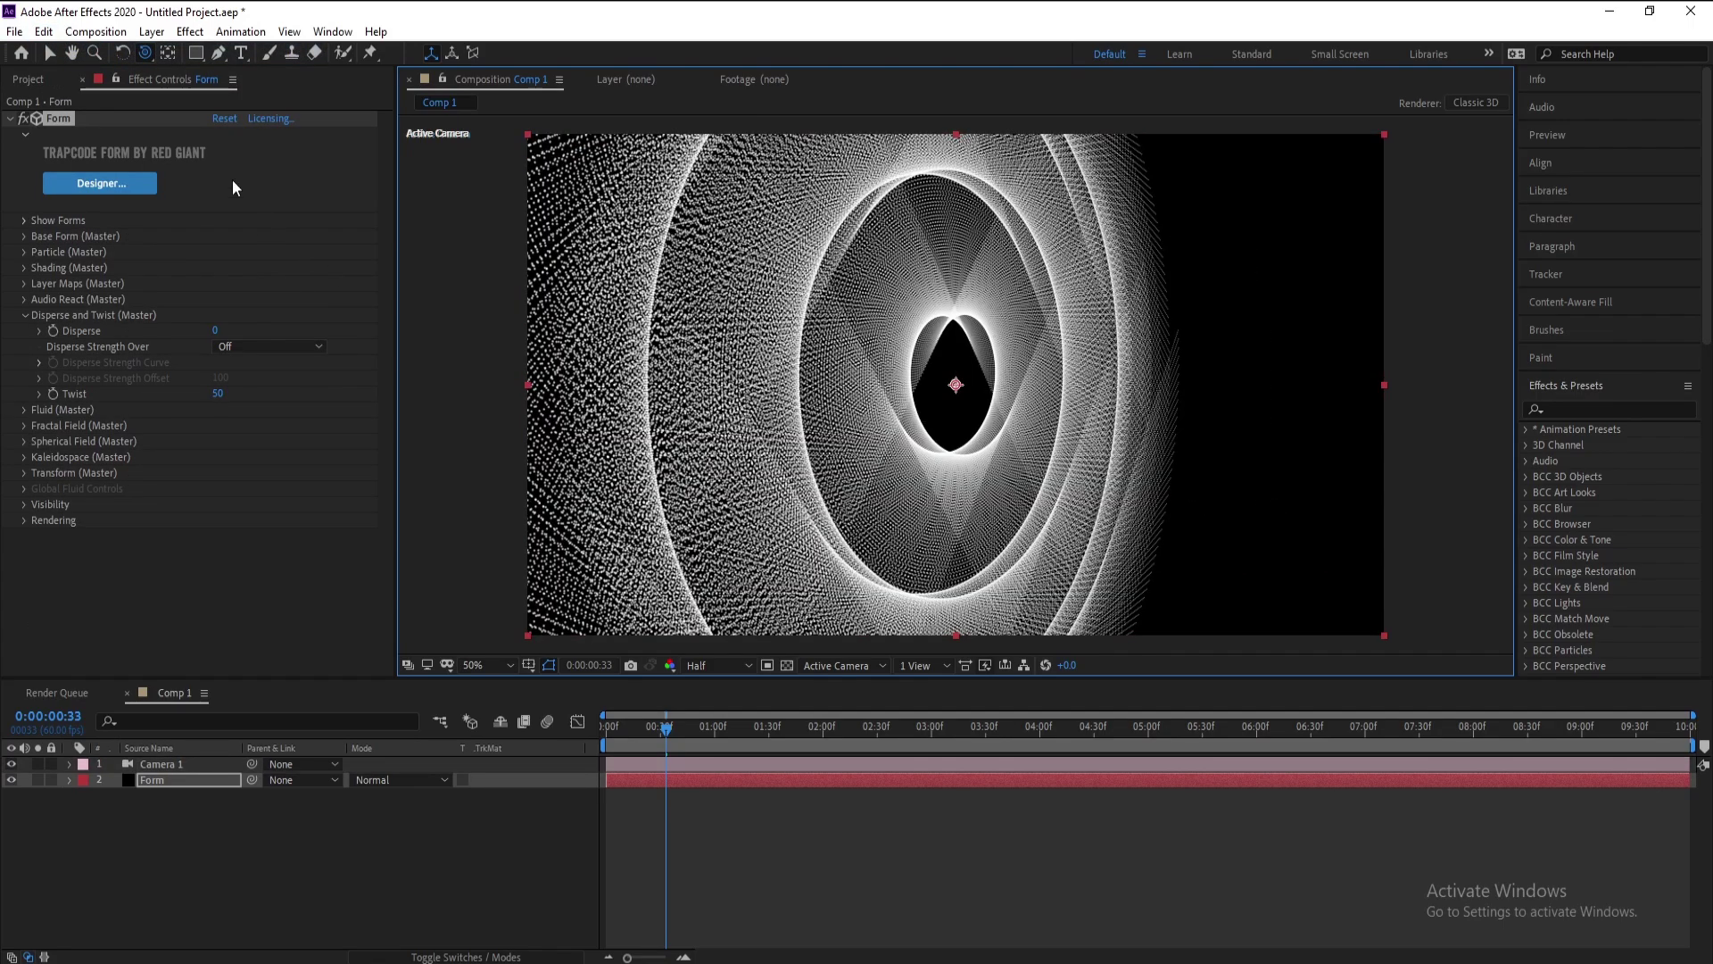
key(c)
drag(895, 356, 905, 419)
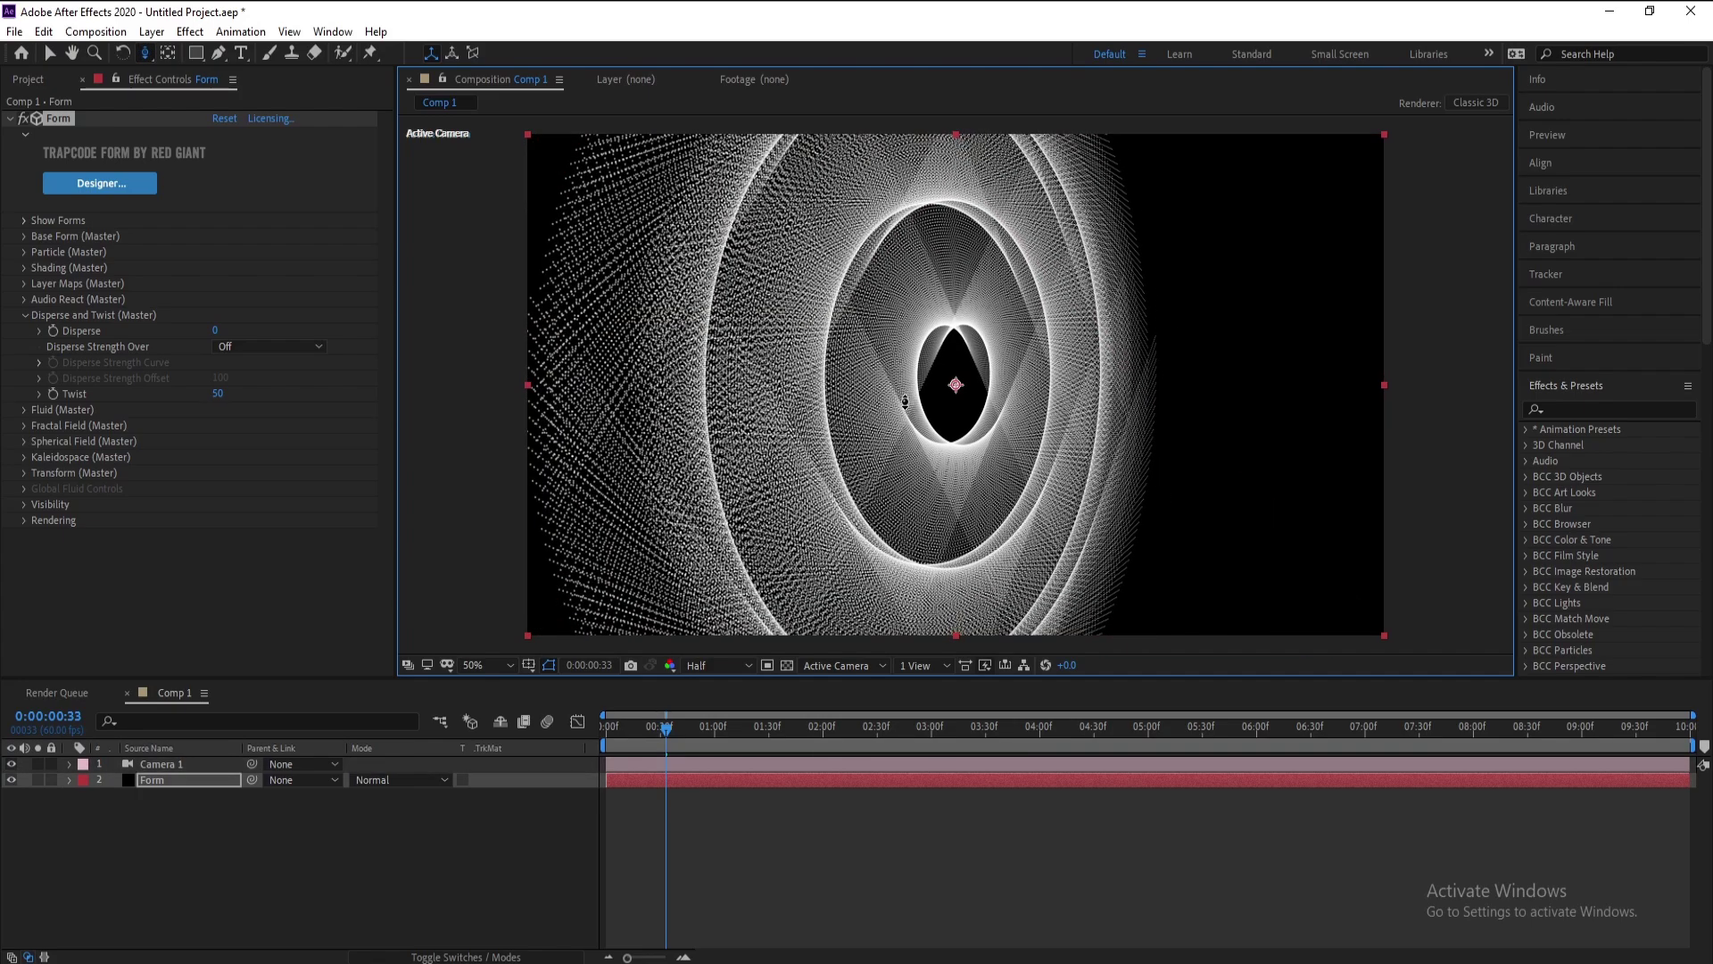
key(c)
key(c)
click(840, 396)
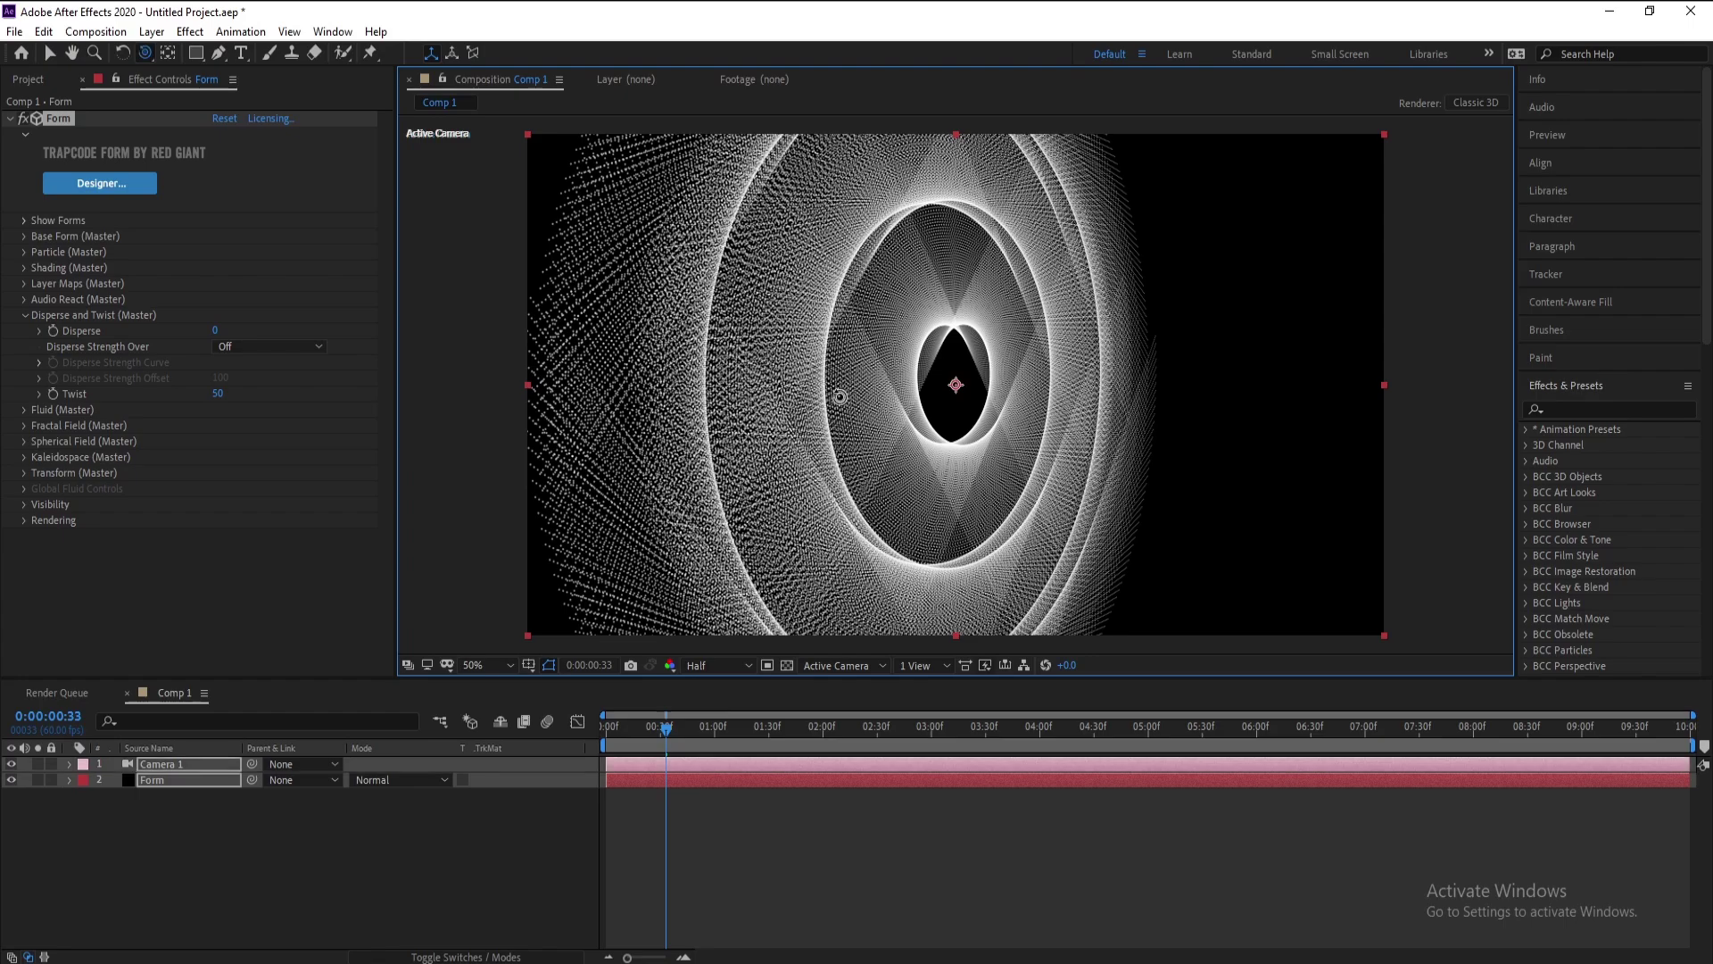
scroll(840, 396, up, 2)
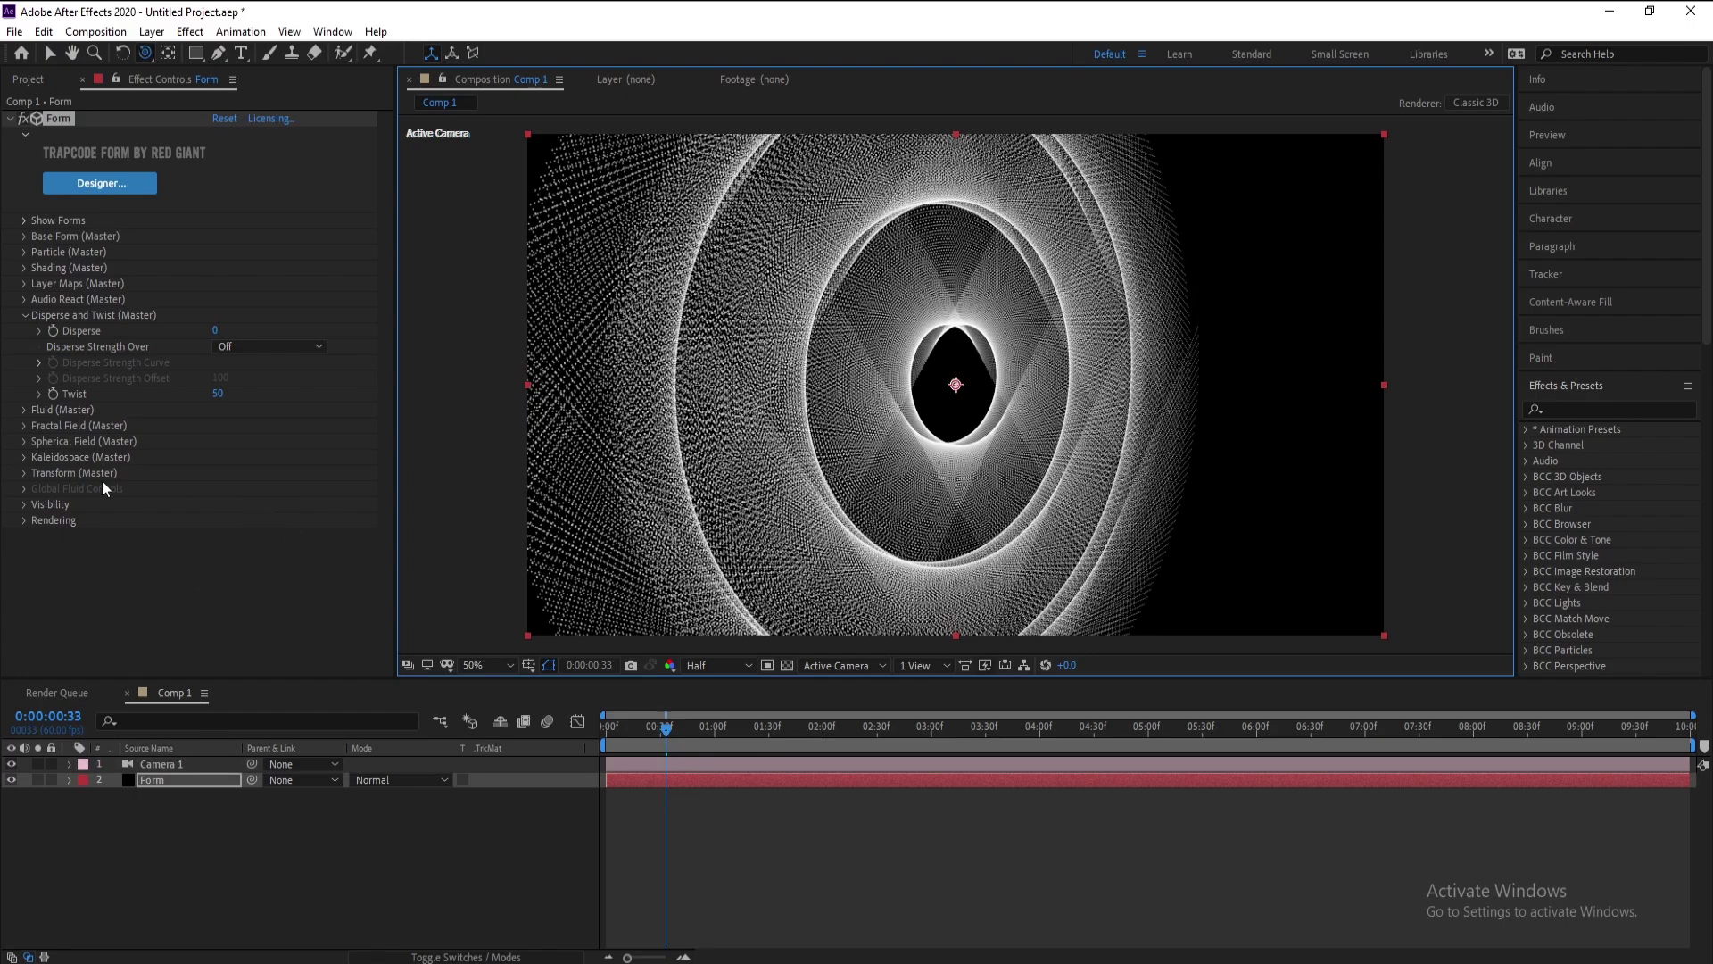
Step: Set Disperse to 10 so the rings scatter into grainy particles
click(216, 331)
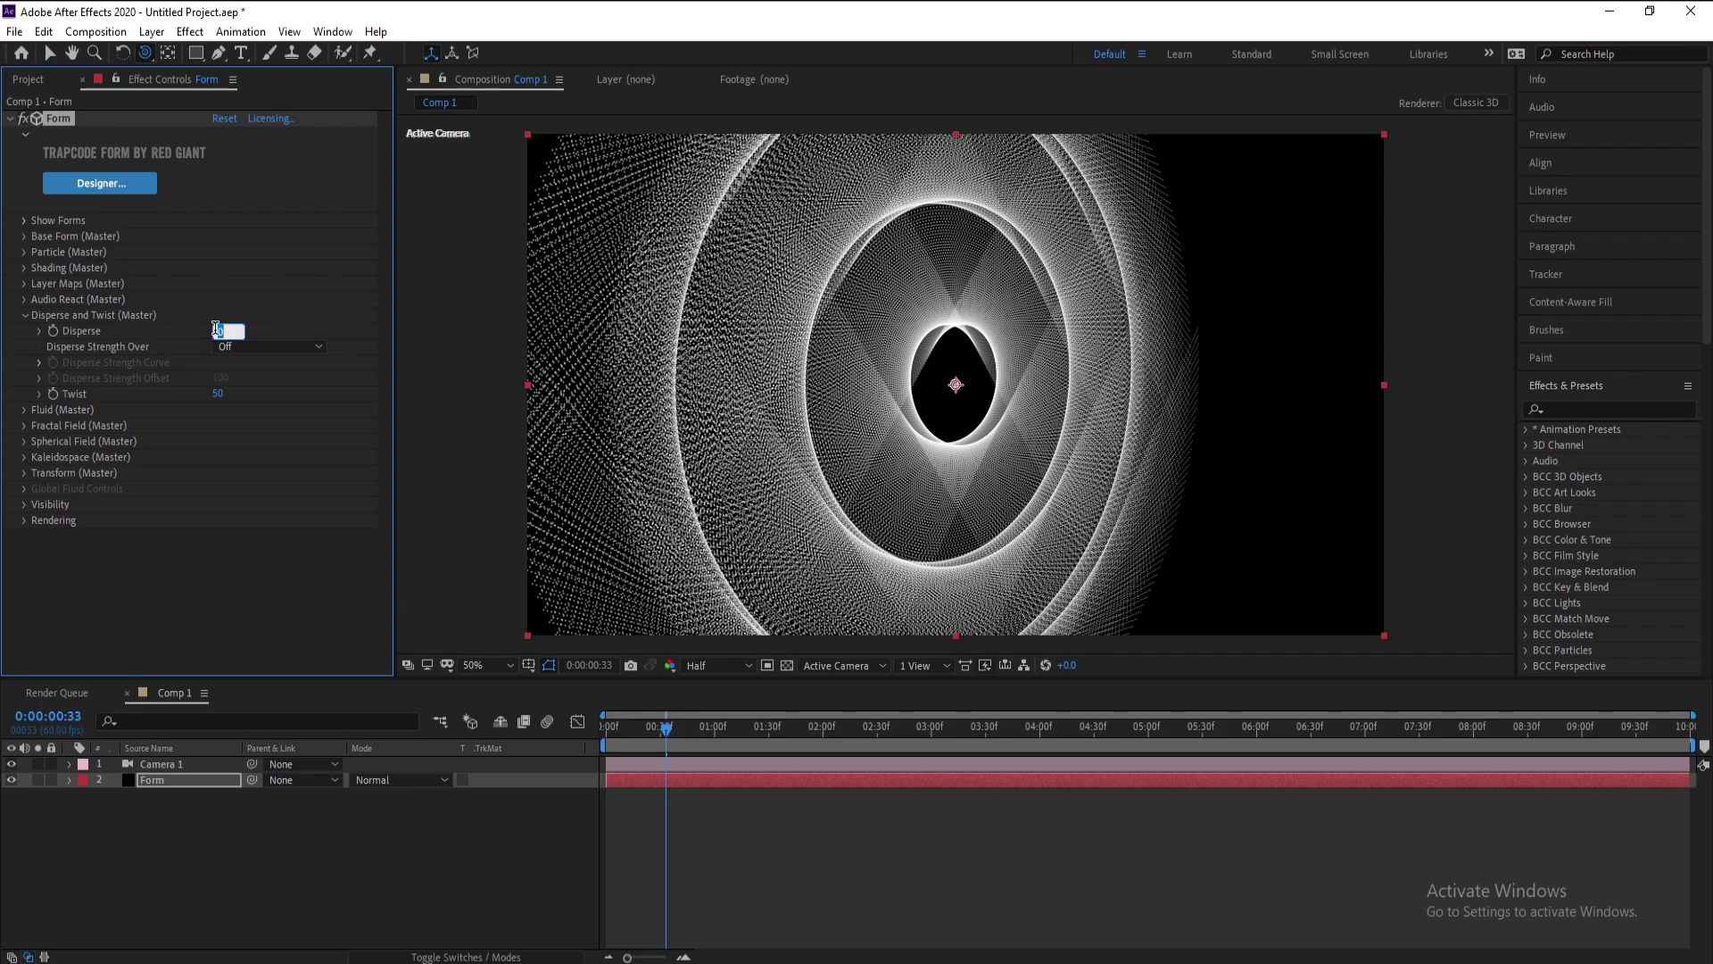
text(10)
key(Return)
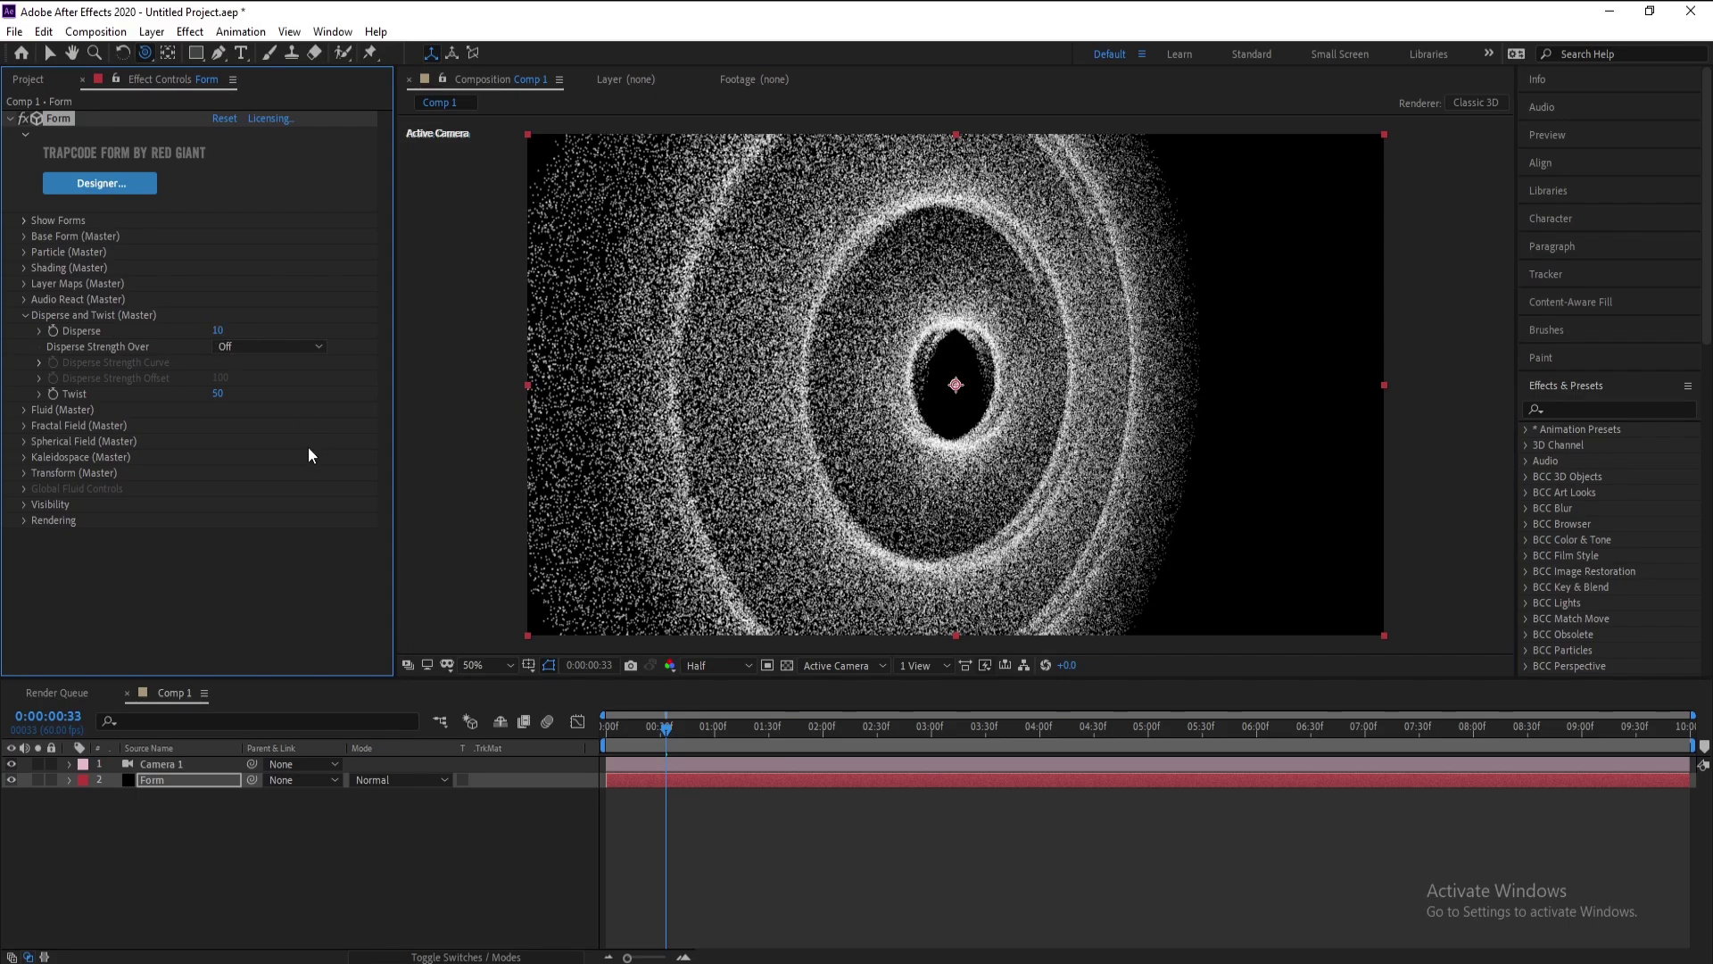
scroll(933, 385, up, 2)
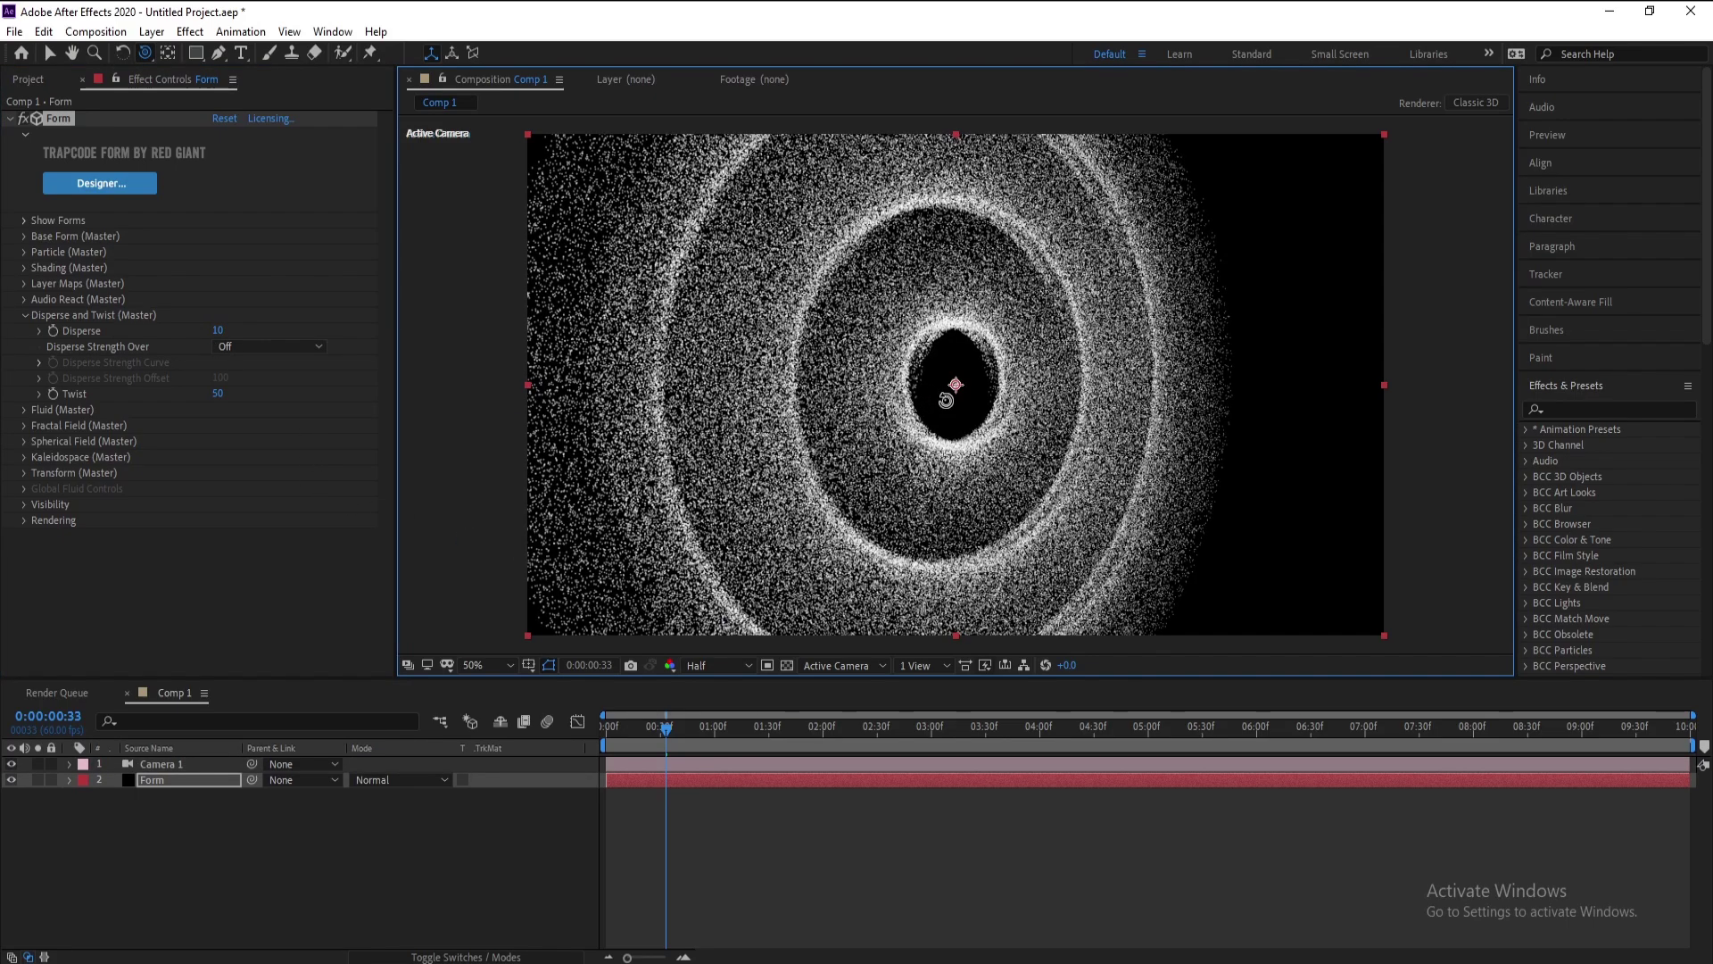
Step: Orbit Camera 1 to face the particle rings head-on
drag(962, 400, 974, 405)
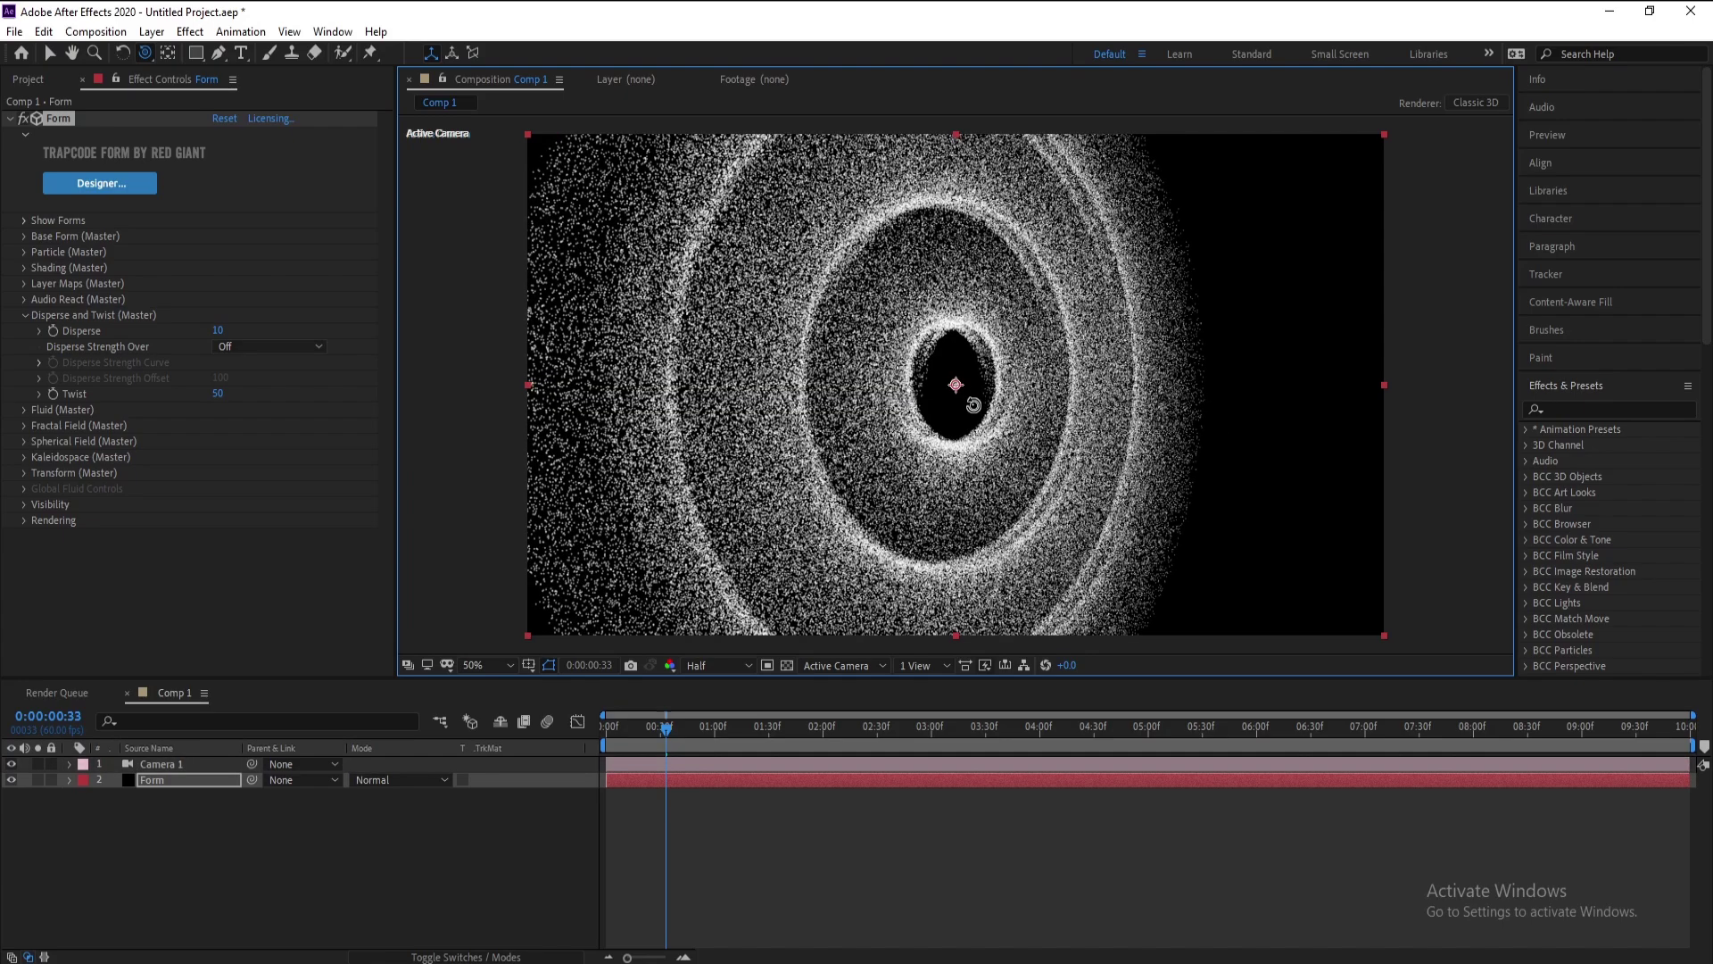
click(179, 781)
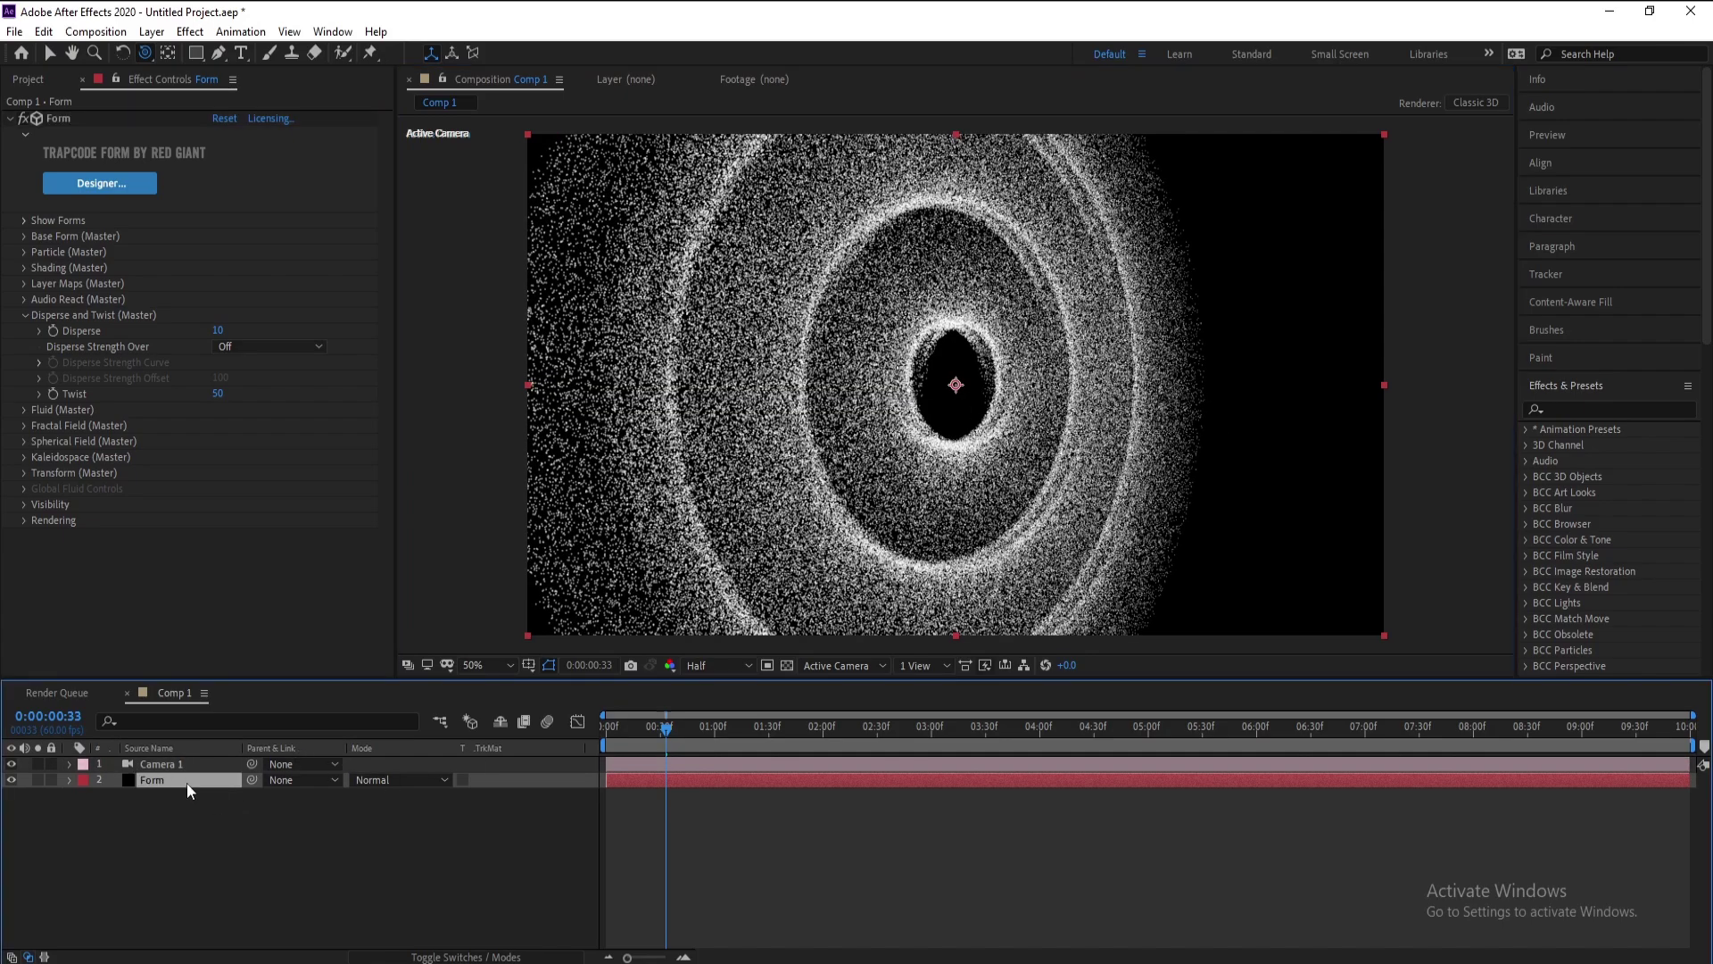
click(932, 421)
key(ctrl+a)
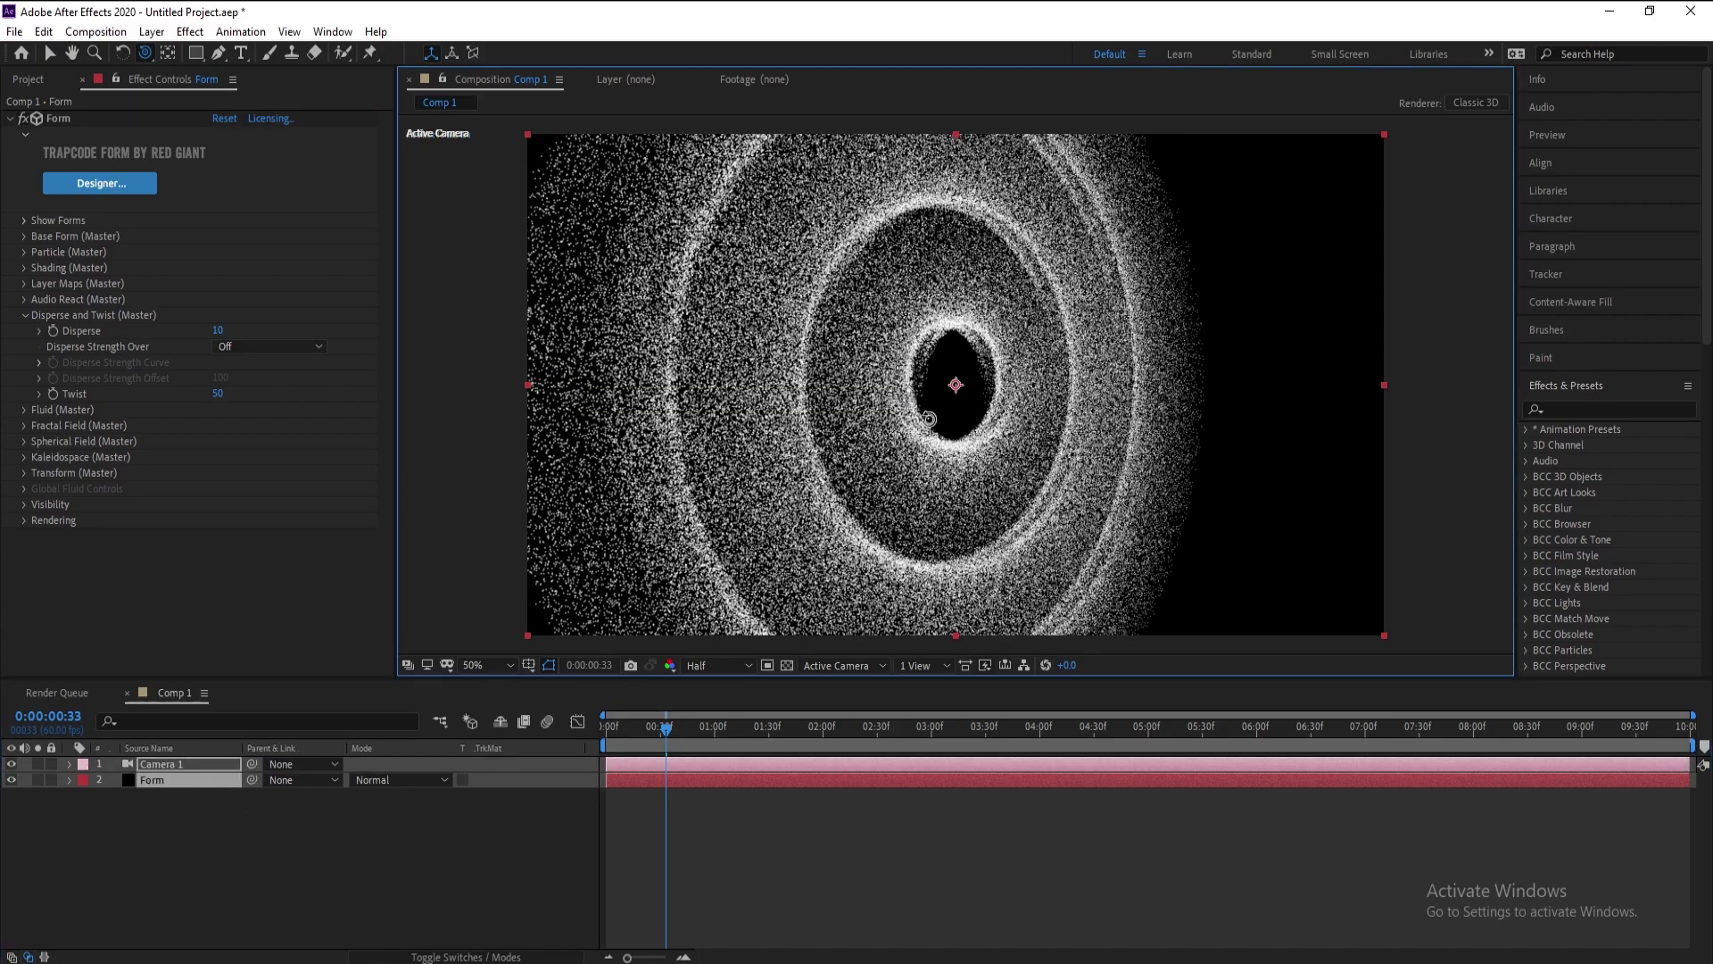
drag(927, 419, 929, 427)
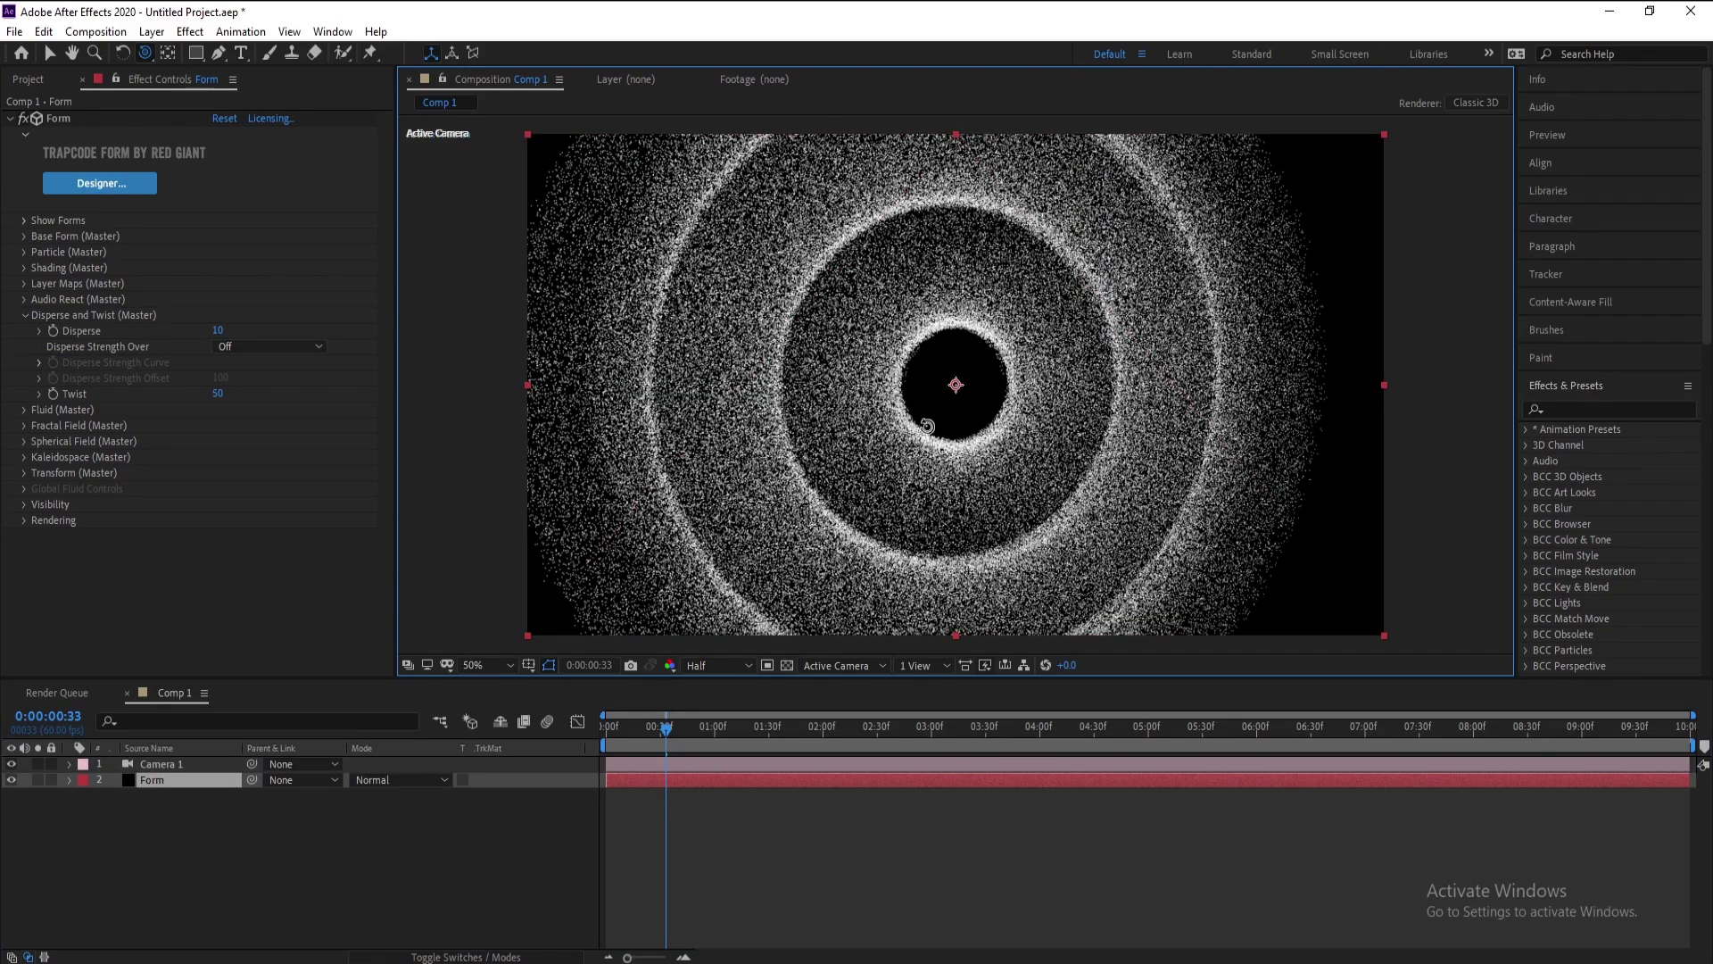
Step: Pan the camera to centre the rings and collapse Disperse and Twist
key(c)
key(c)
mouse_move(954, 418)
mouse_down()
mouse_move(972, 400)
mouse_move(973, 442)
mouse_up()
key(c)
click(170, 798)
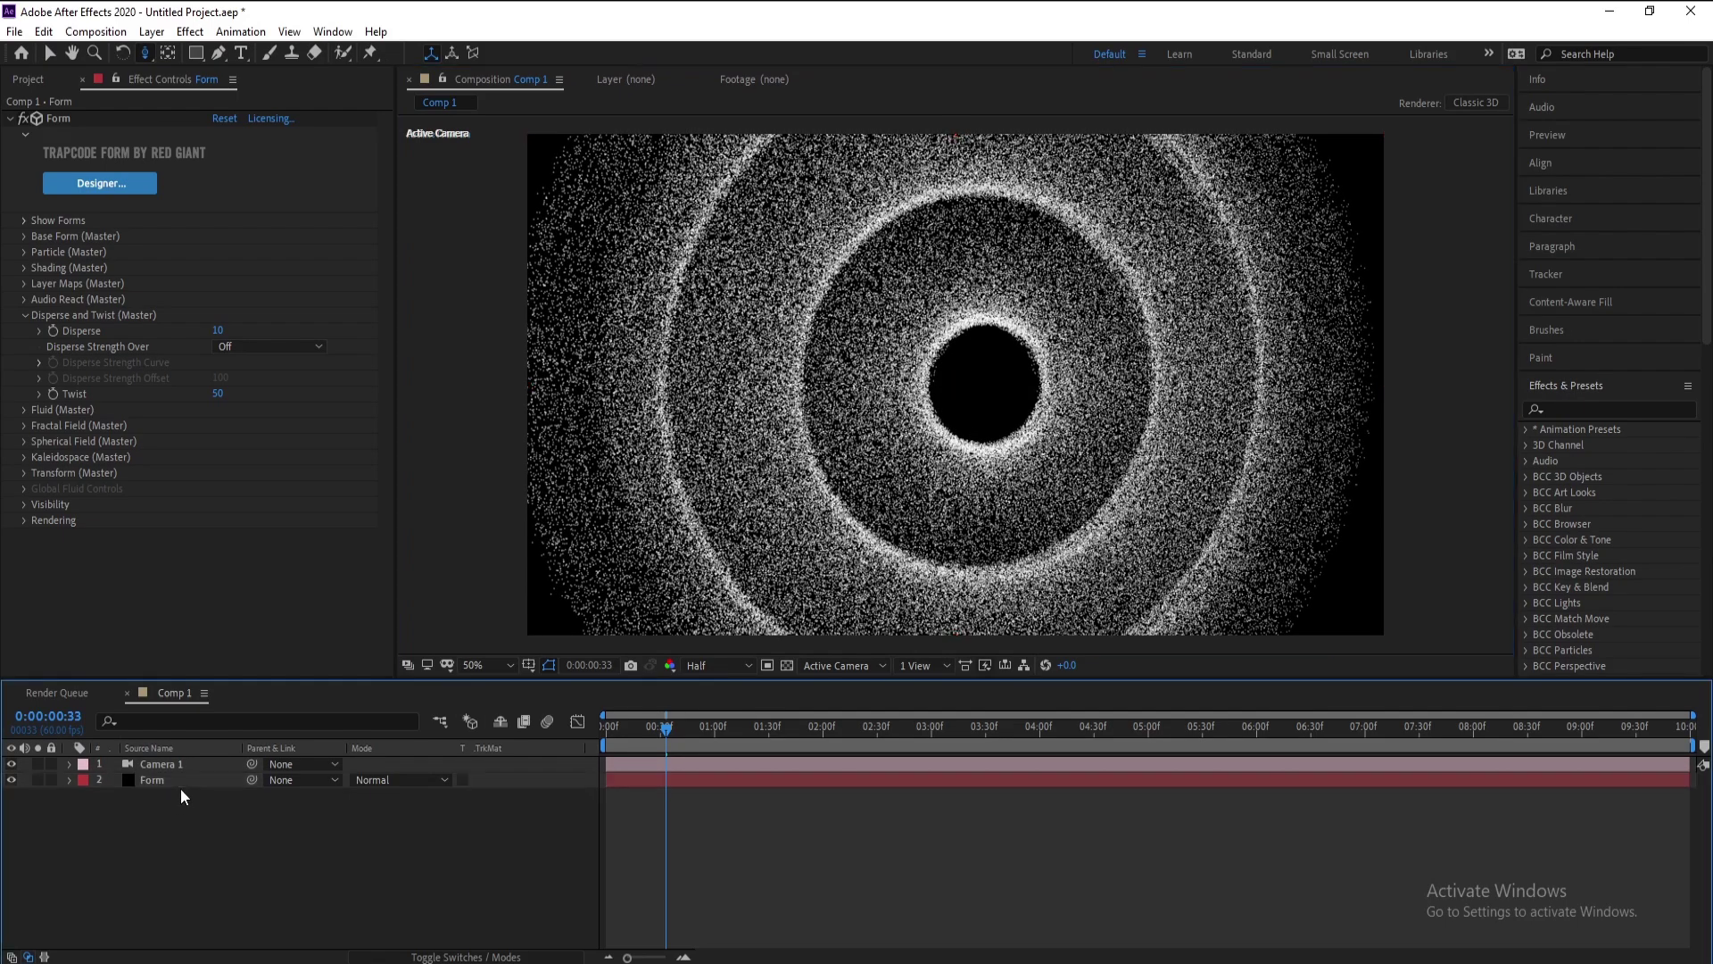
click(181, 784)
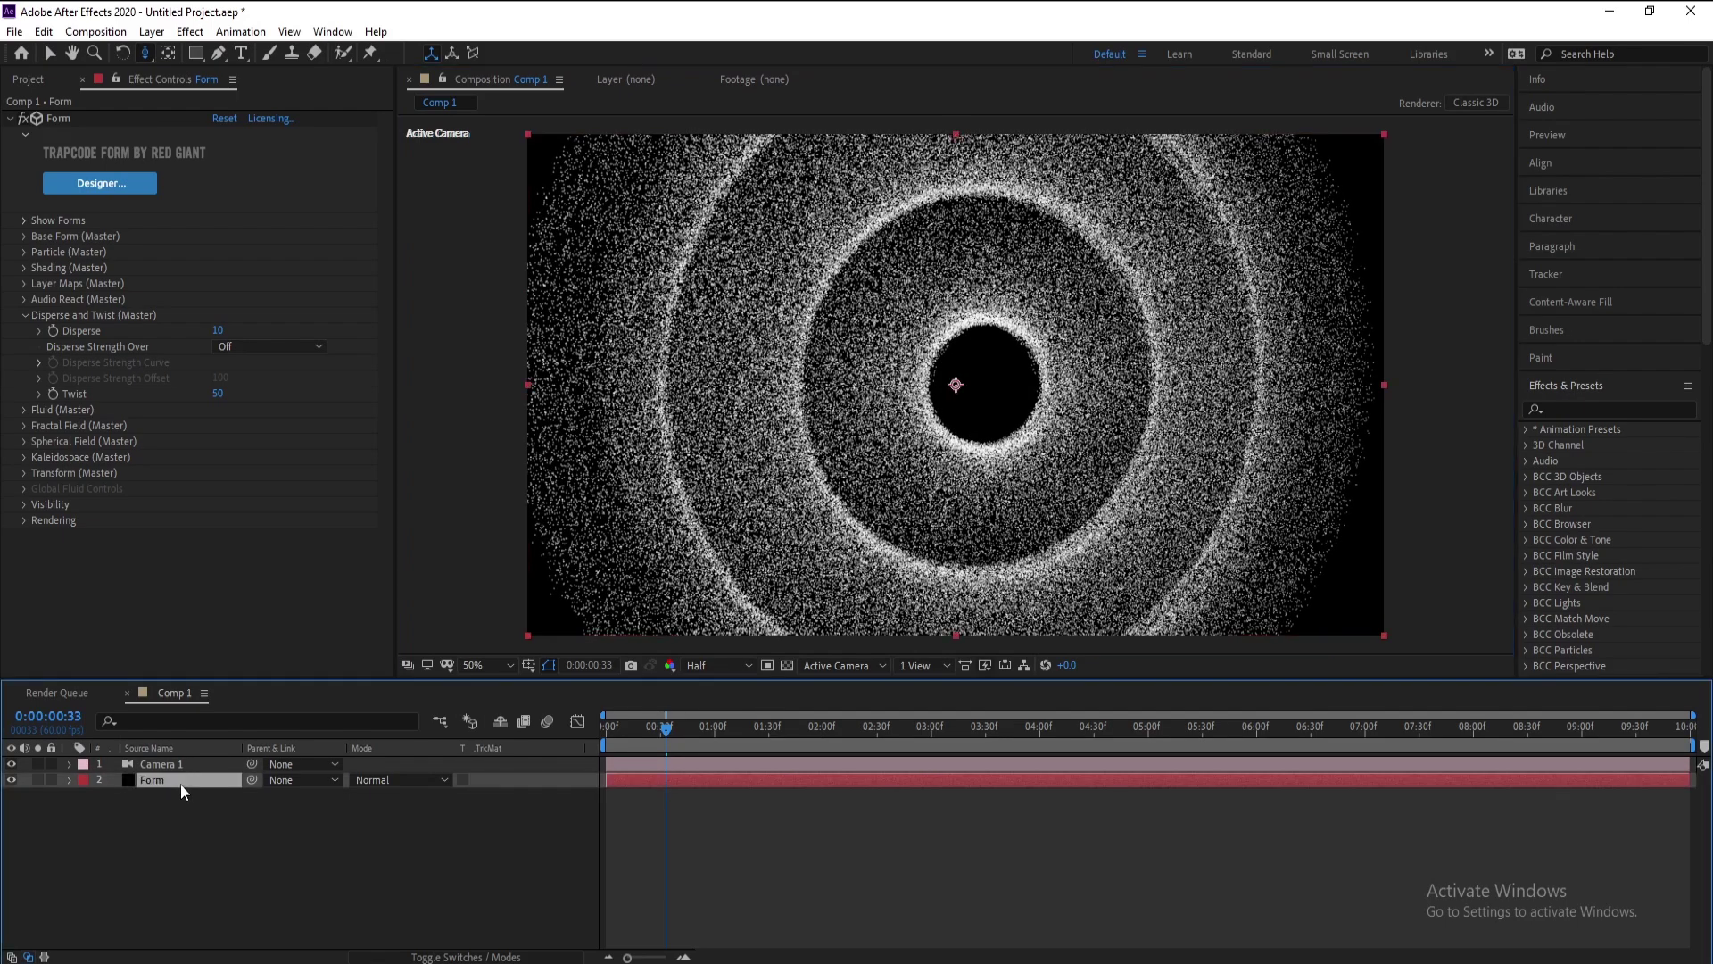
click(24, 315)
Step: Give Form particles Sphere Feather 100, Size 3, Size Random 100% and Opacity Random 100%
click(24, 251)
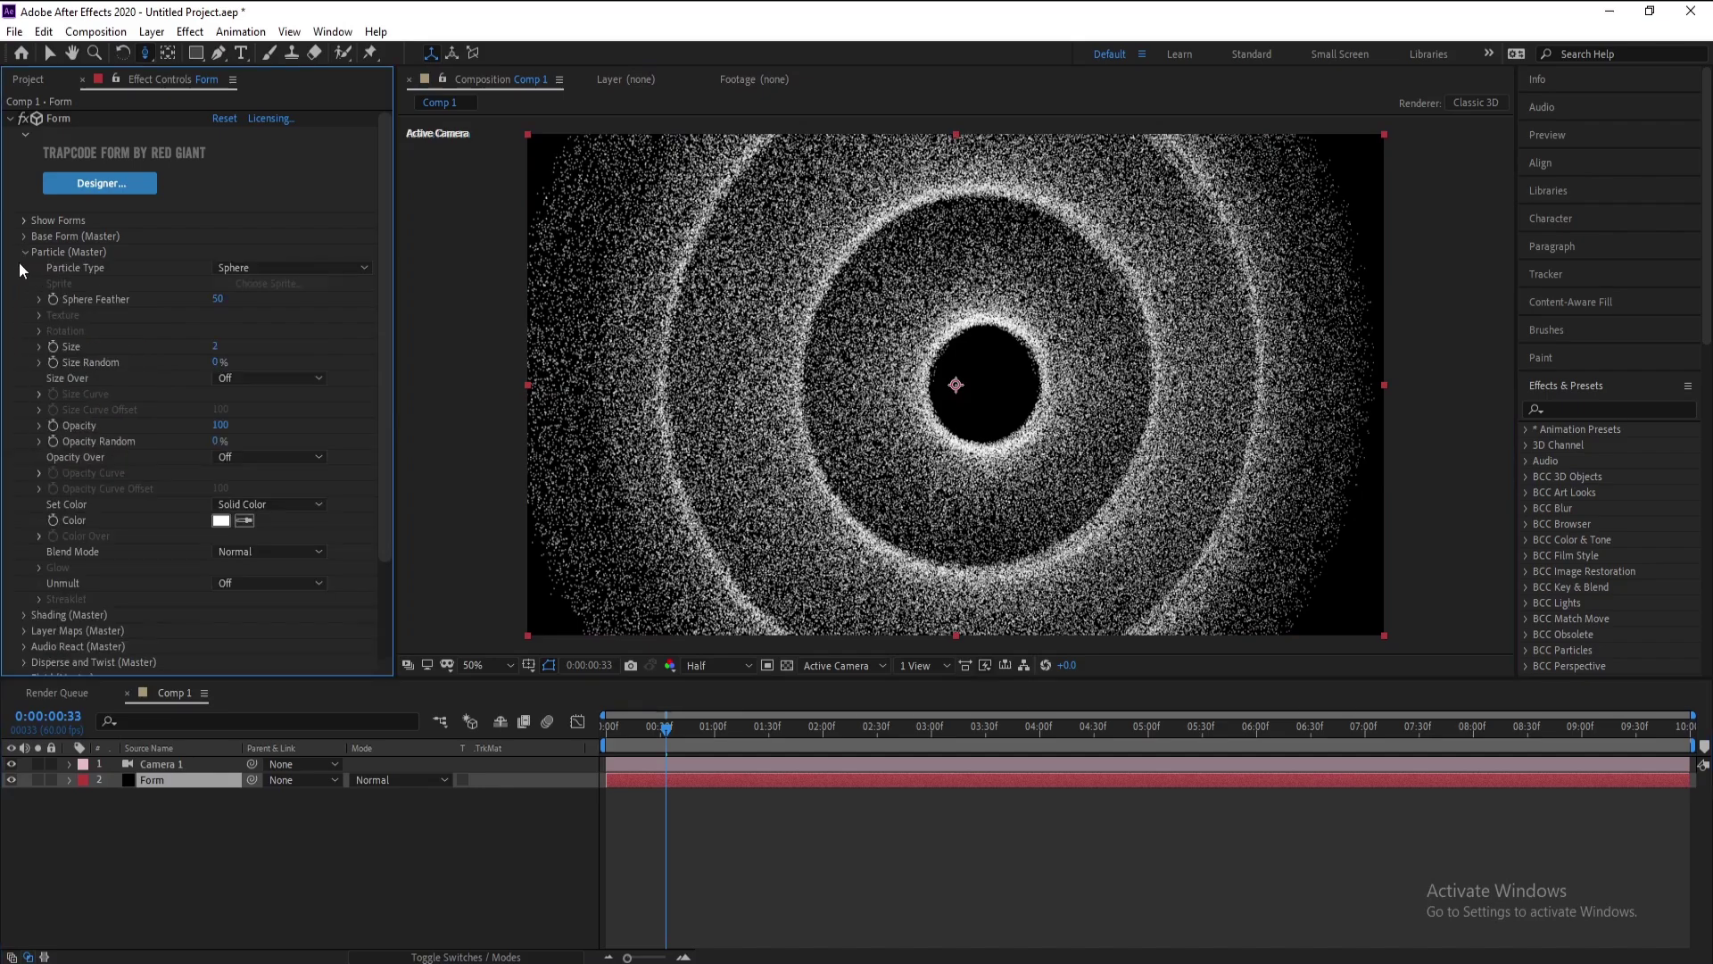
click(218, 298)
text(100)
key(Return)
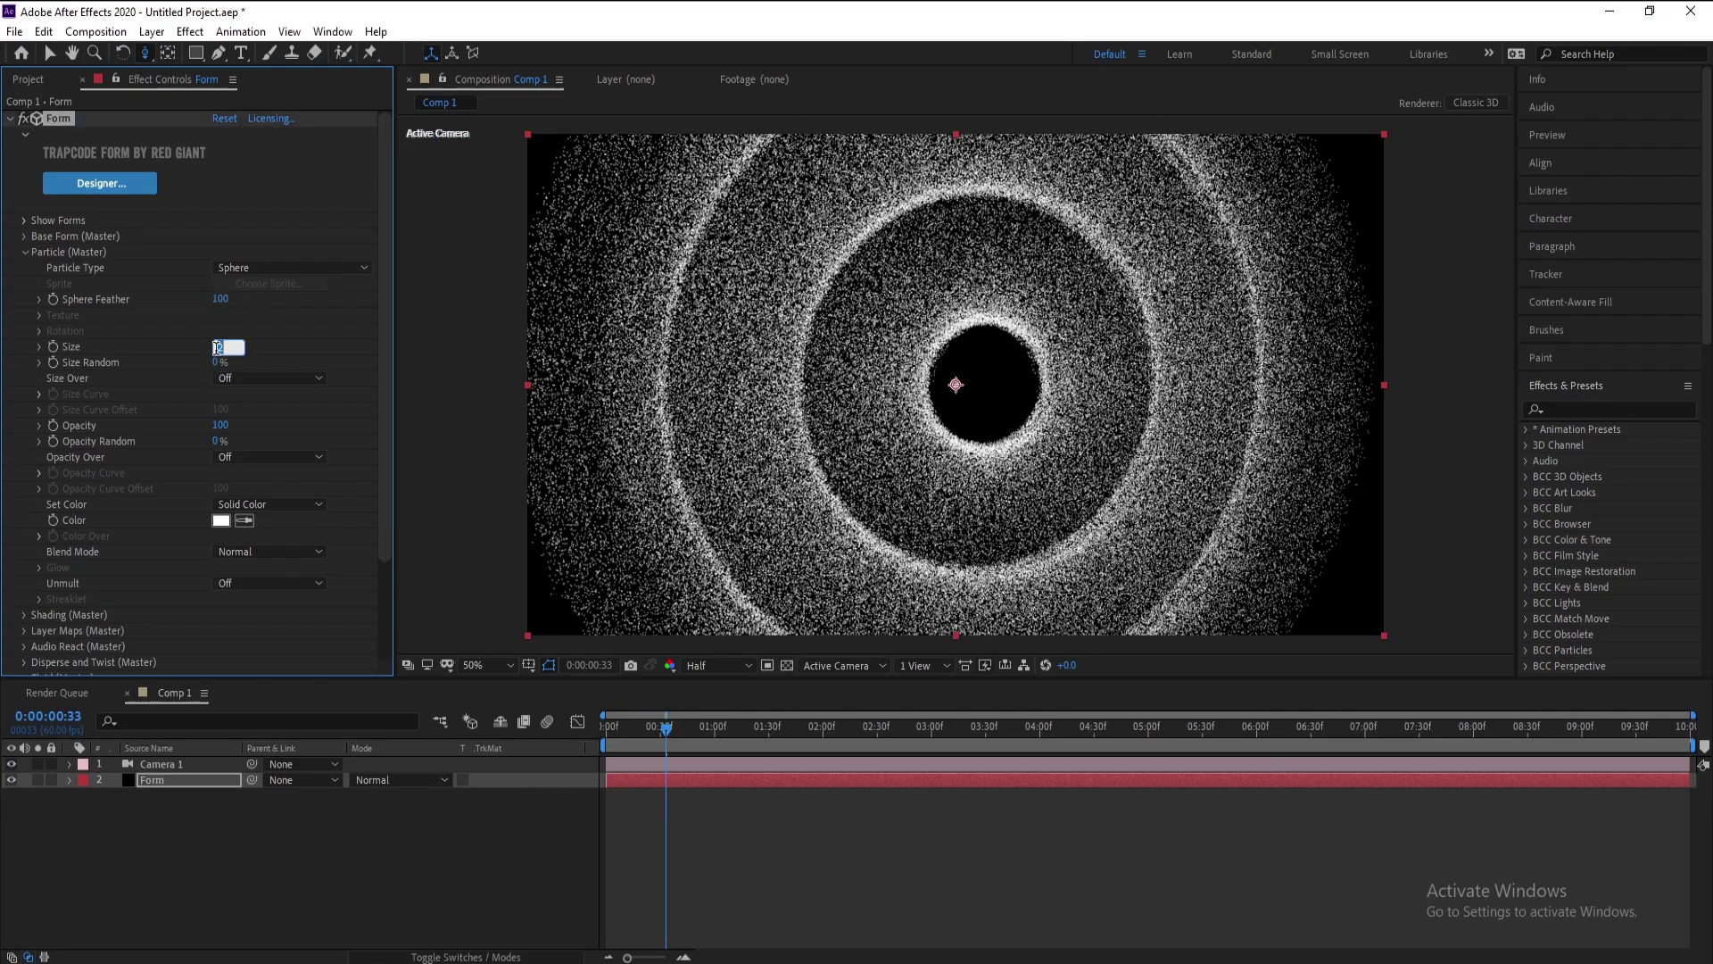
click(211, 362)
text(100)
key(Return)
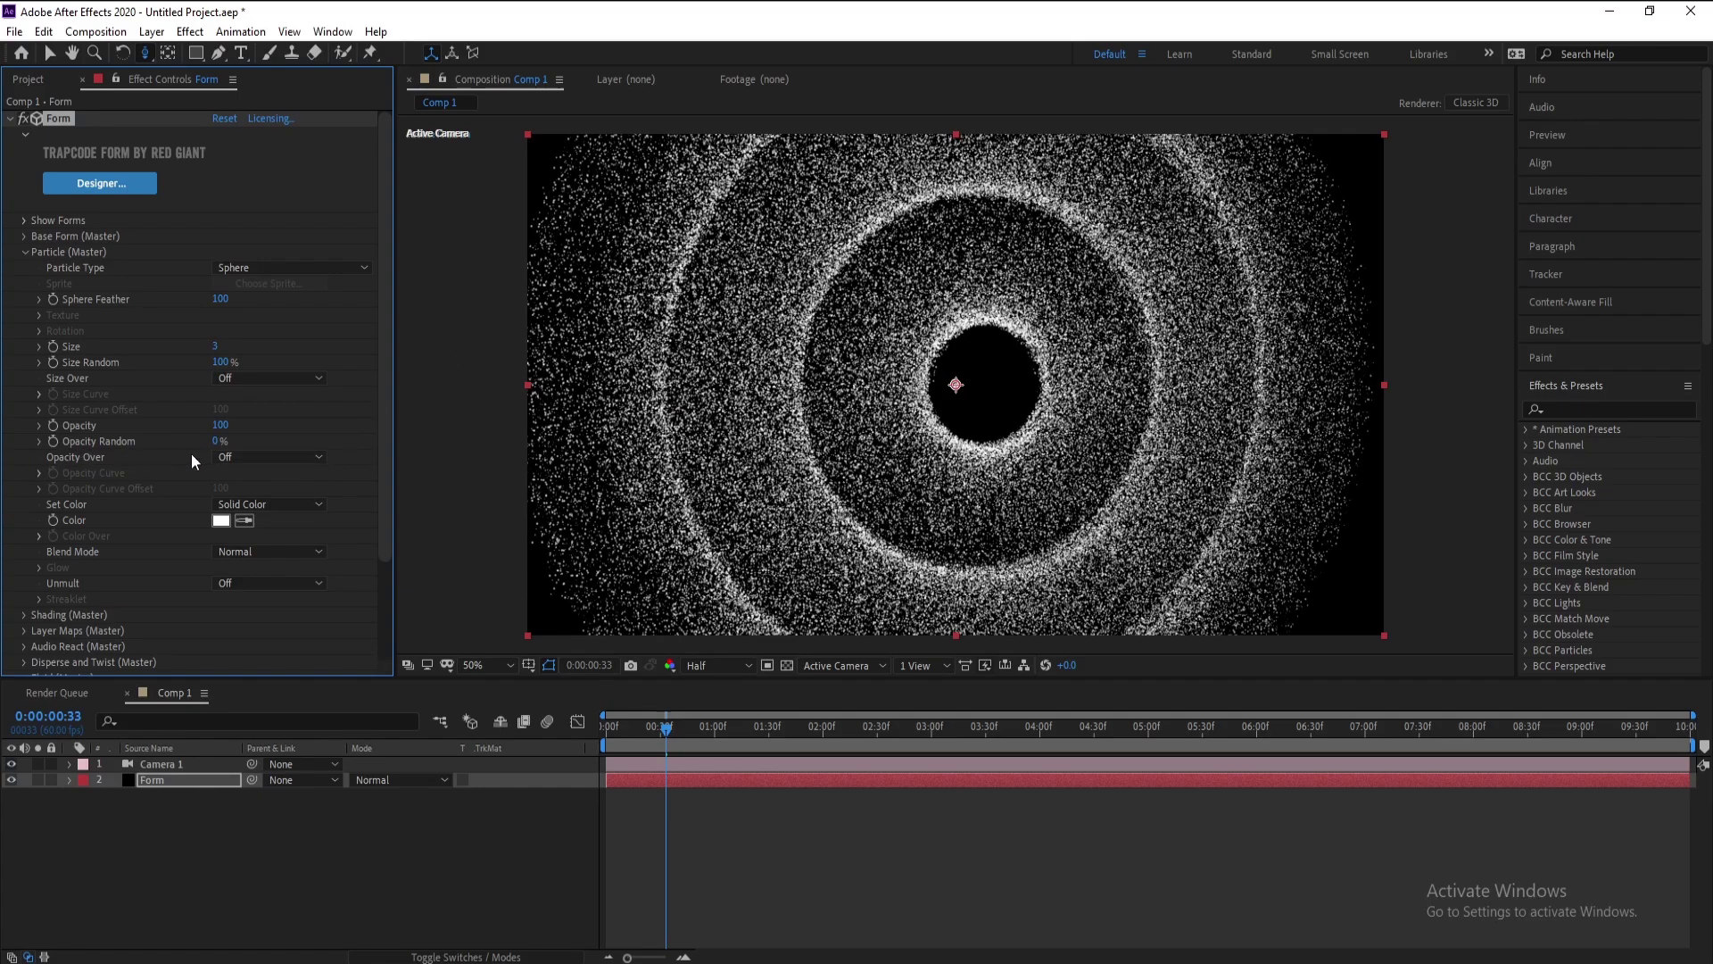
click(218, 441)
text(100)
key(Return)
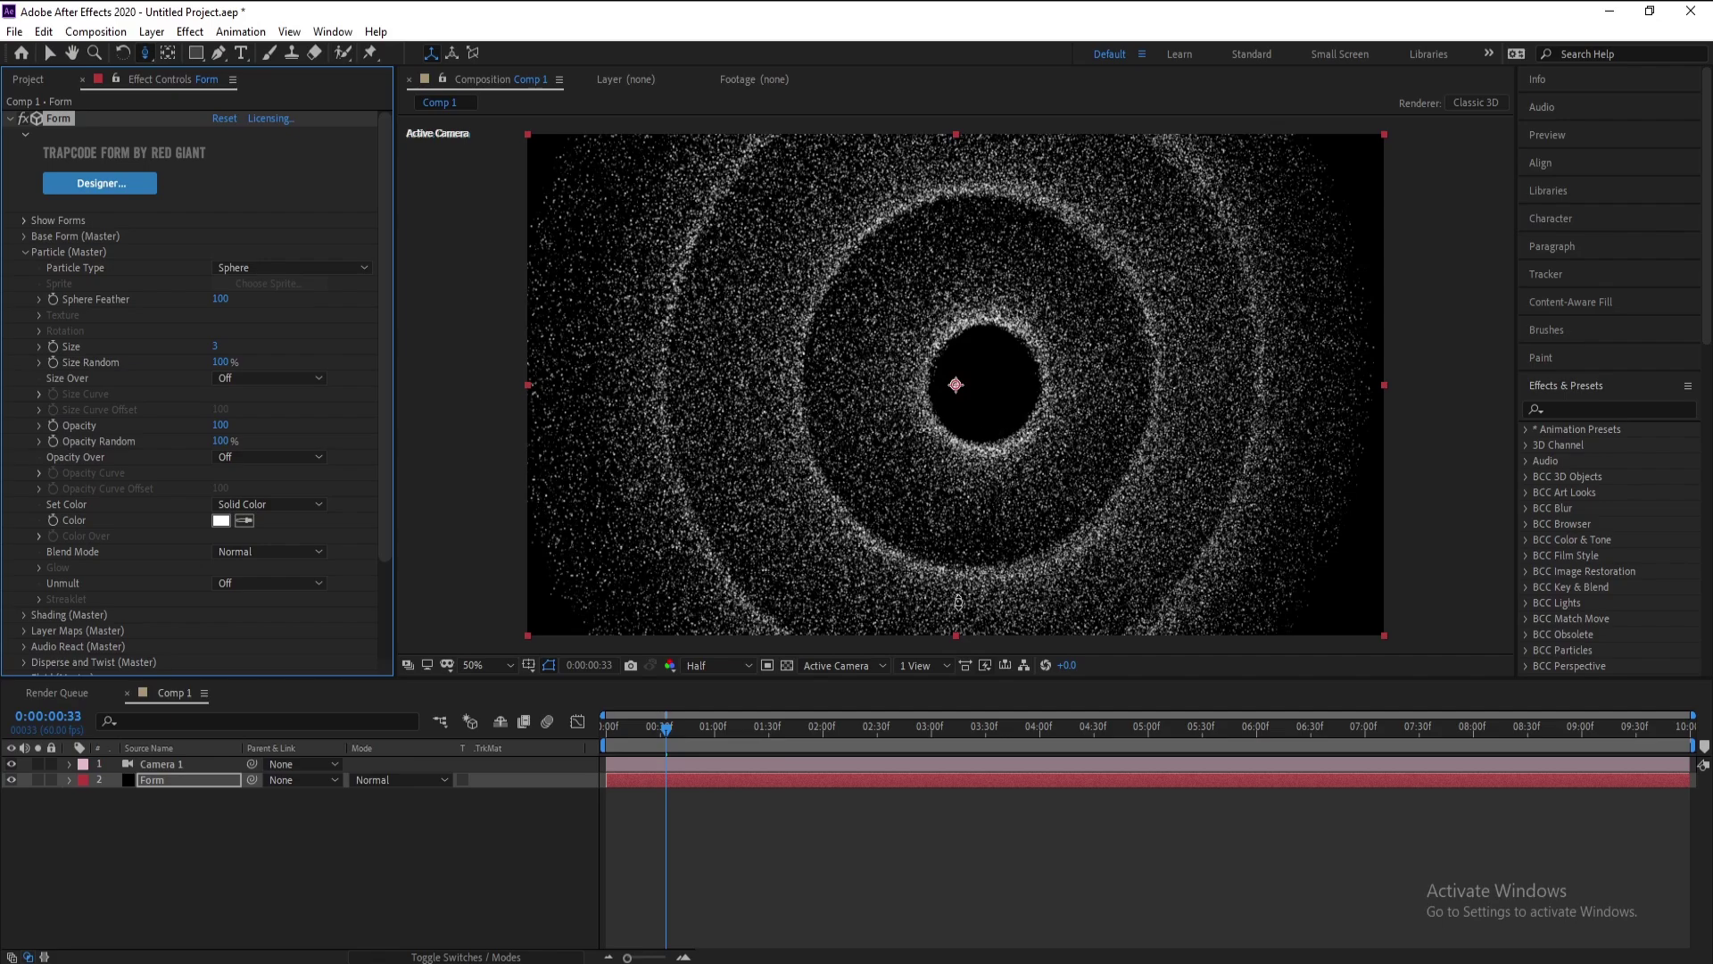
Step: Change the Form particle colour to light blue 00A2FF
click(221, 520)
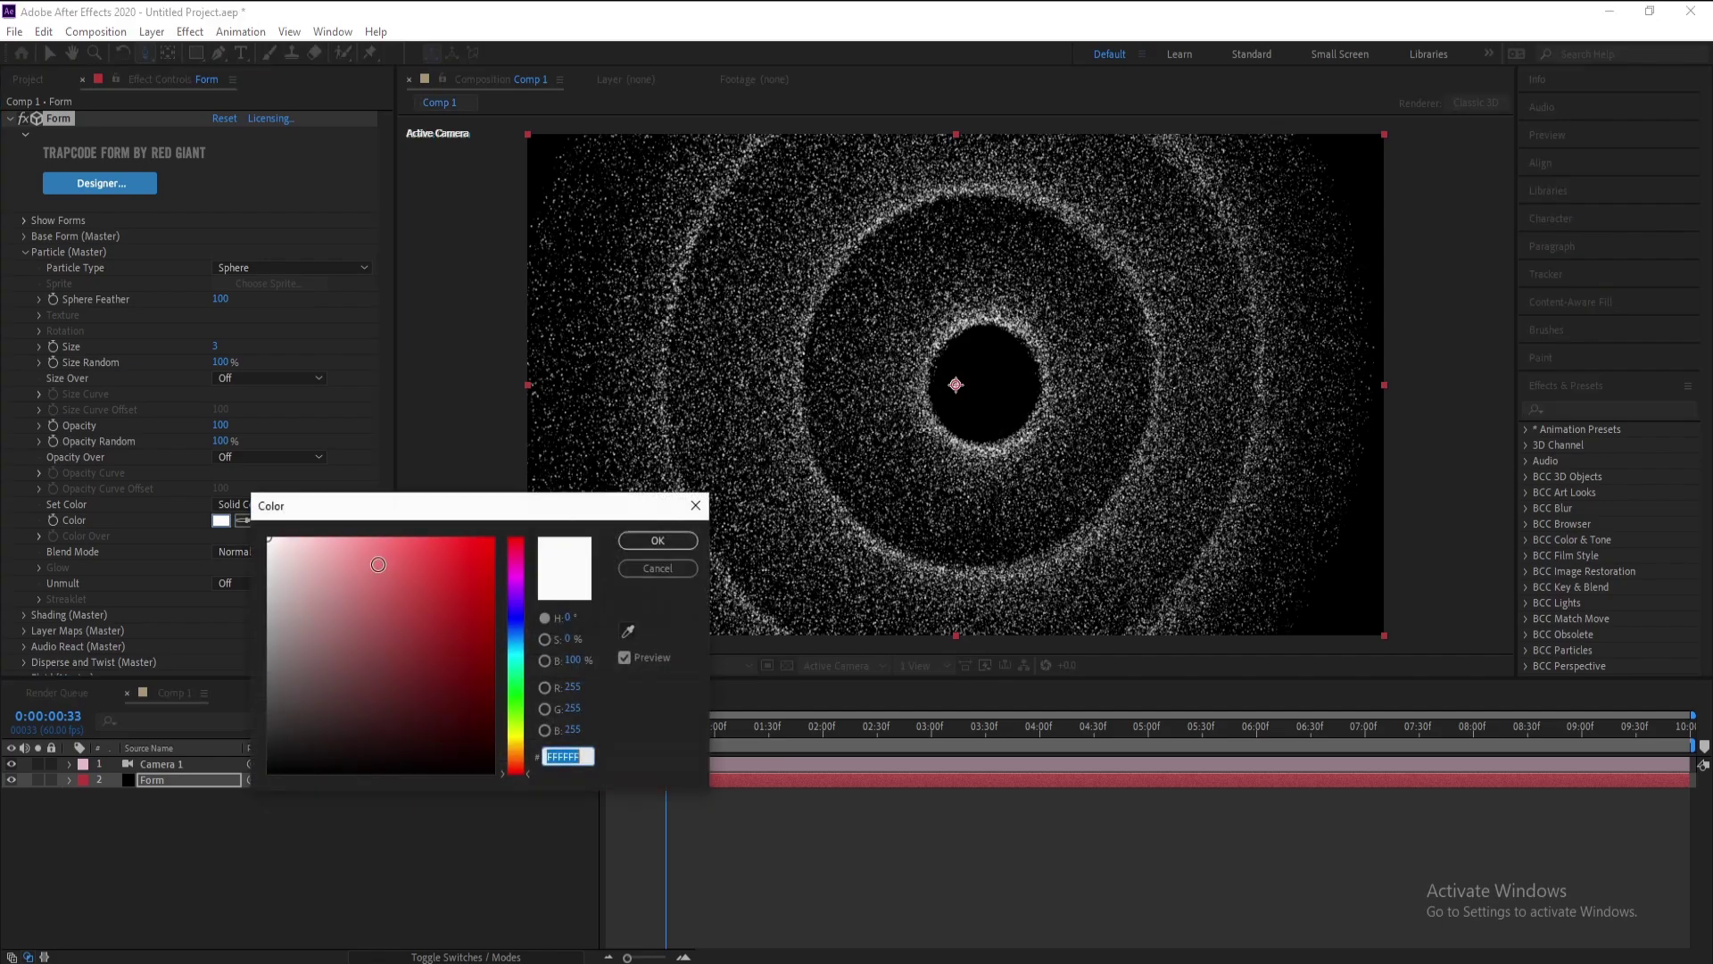
click(516, 637)
click(483, 560)
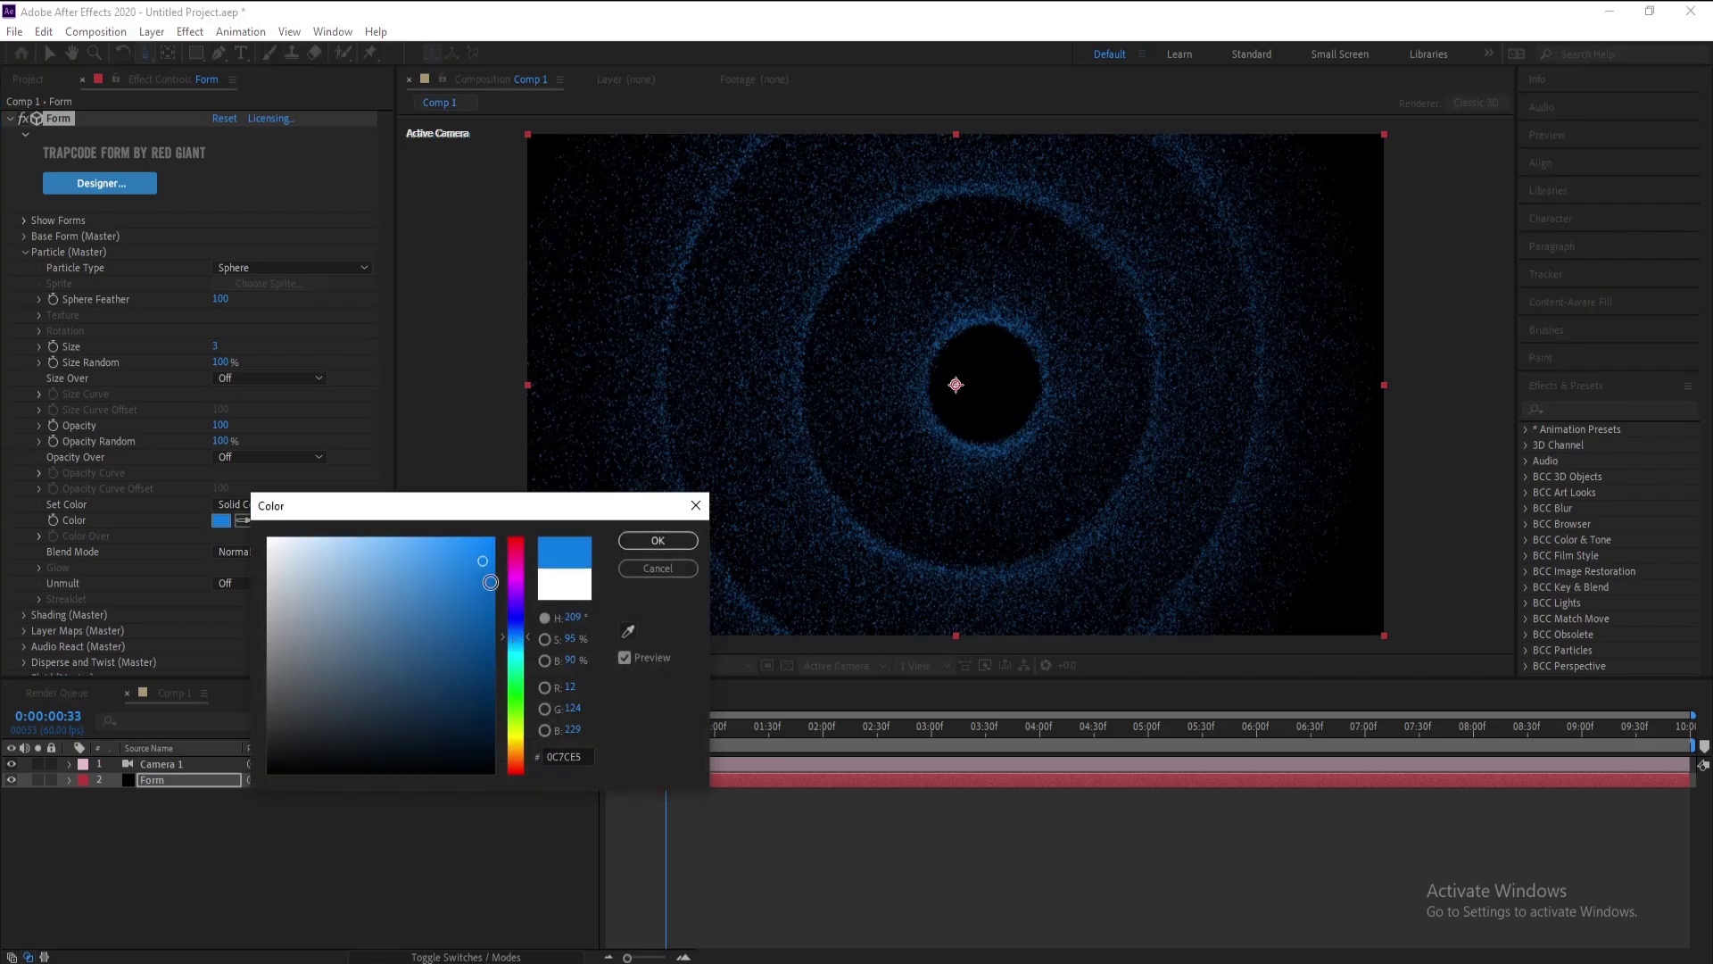
drag(490, 582, 494, 538)
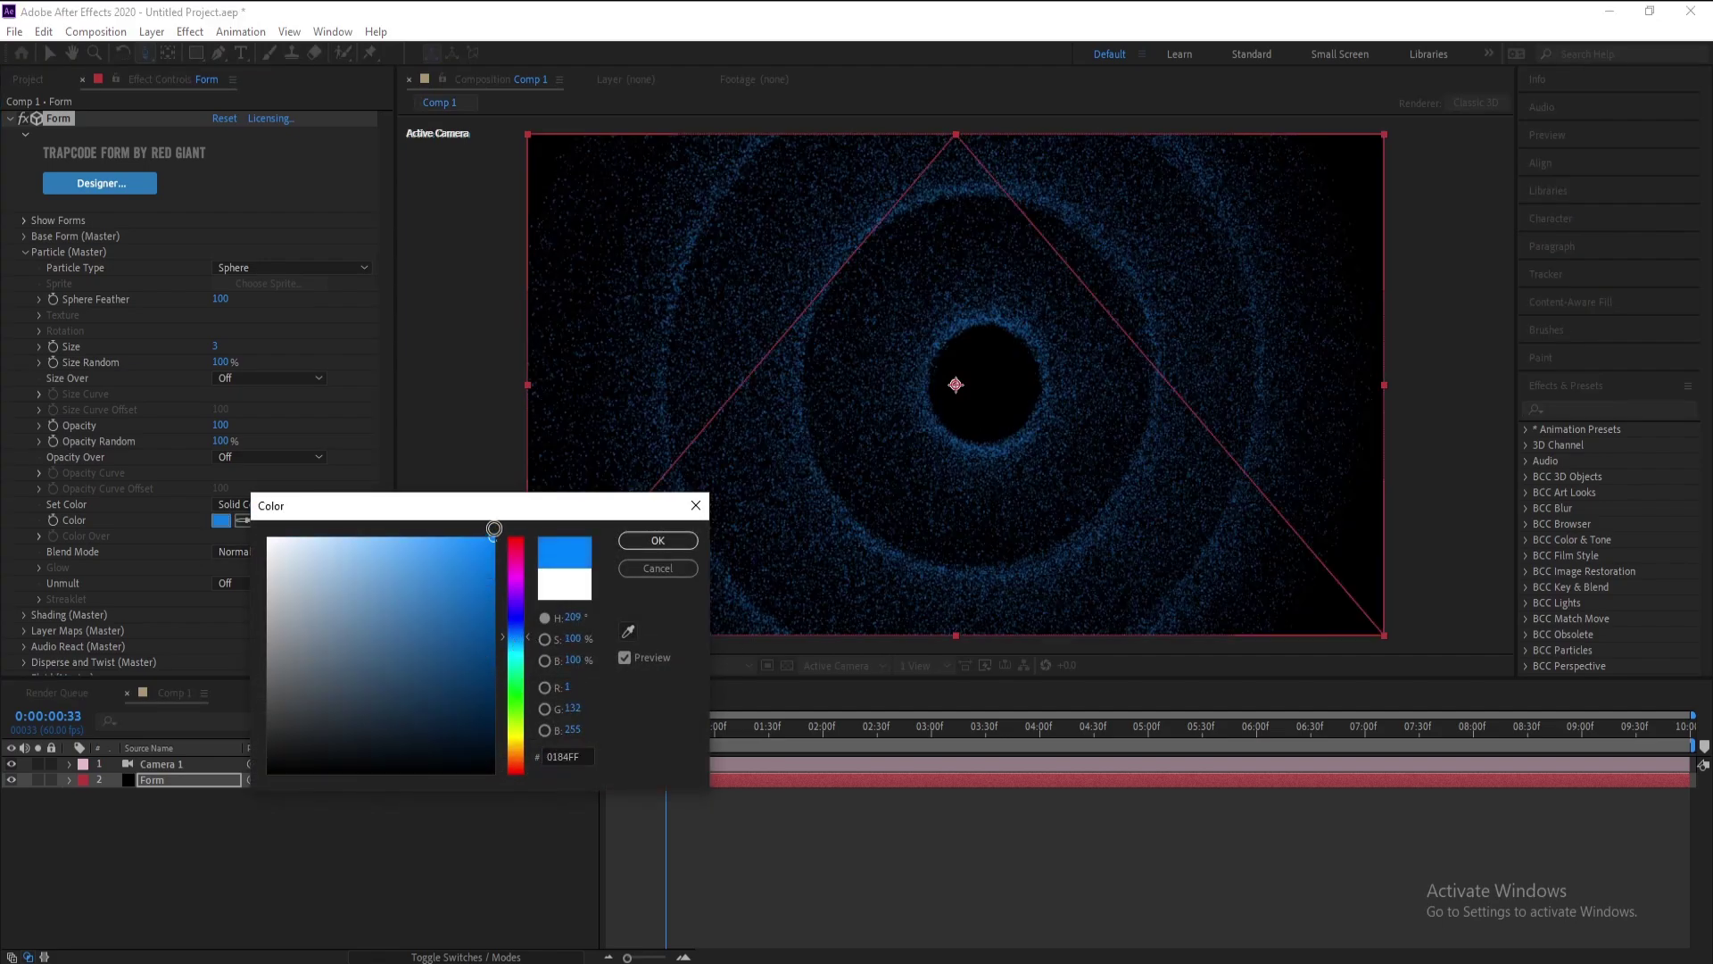
click(520, 642)
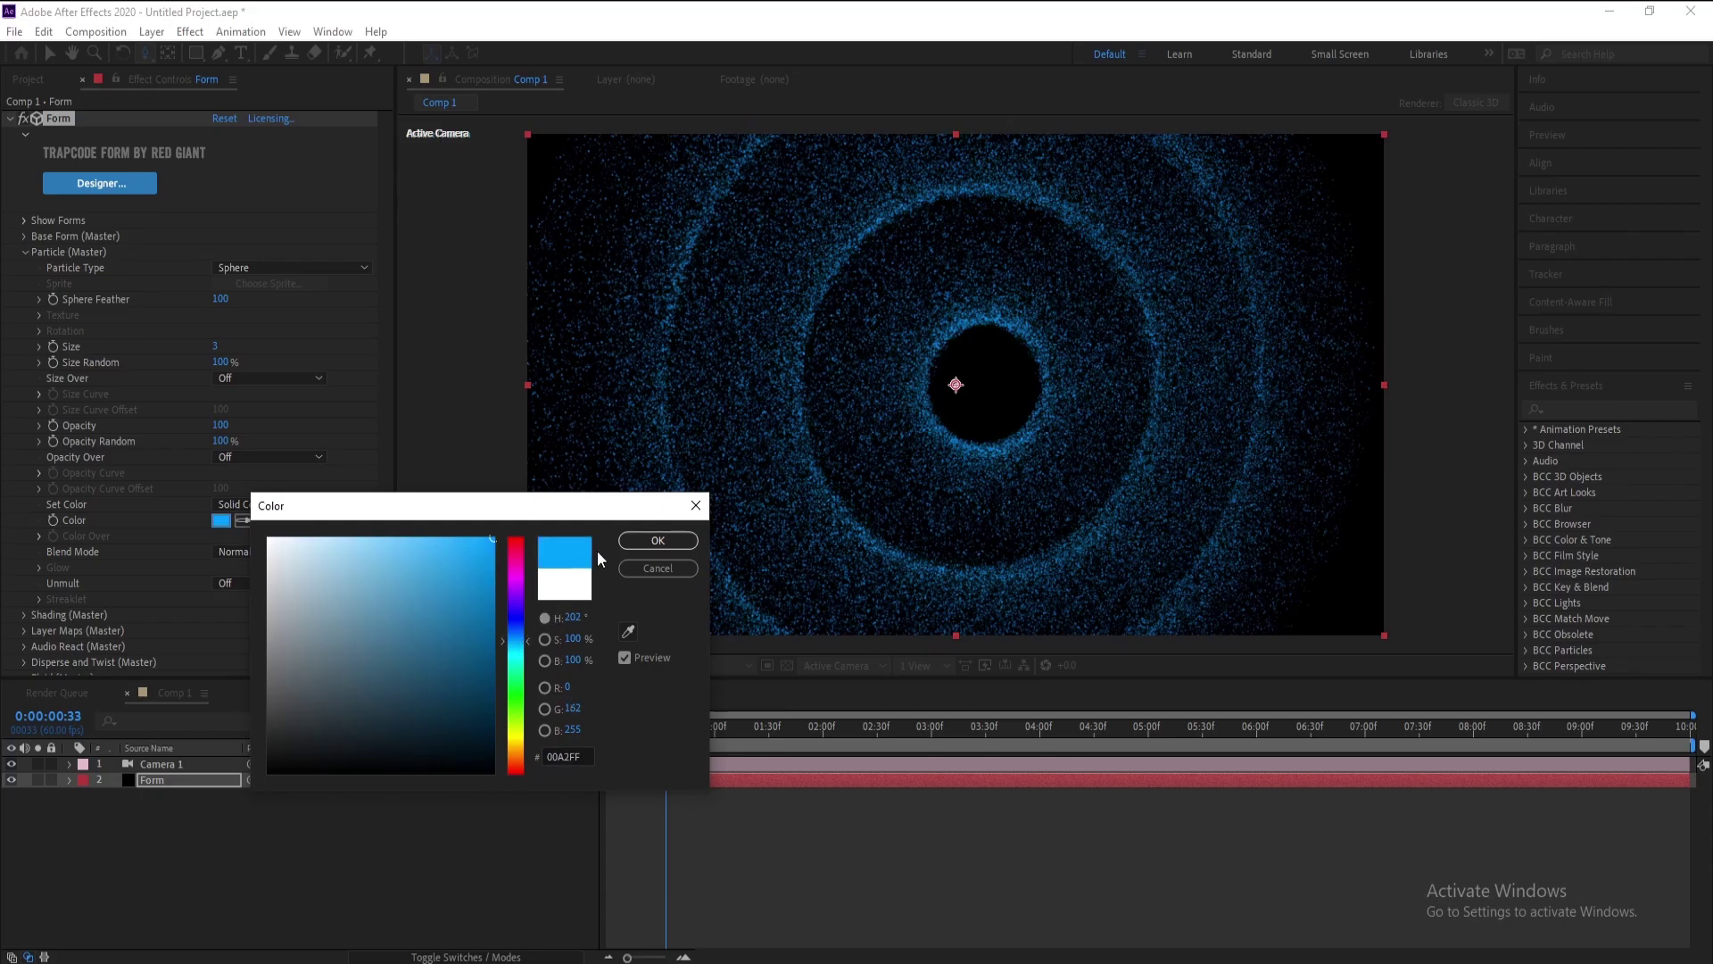
click(639, 541)
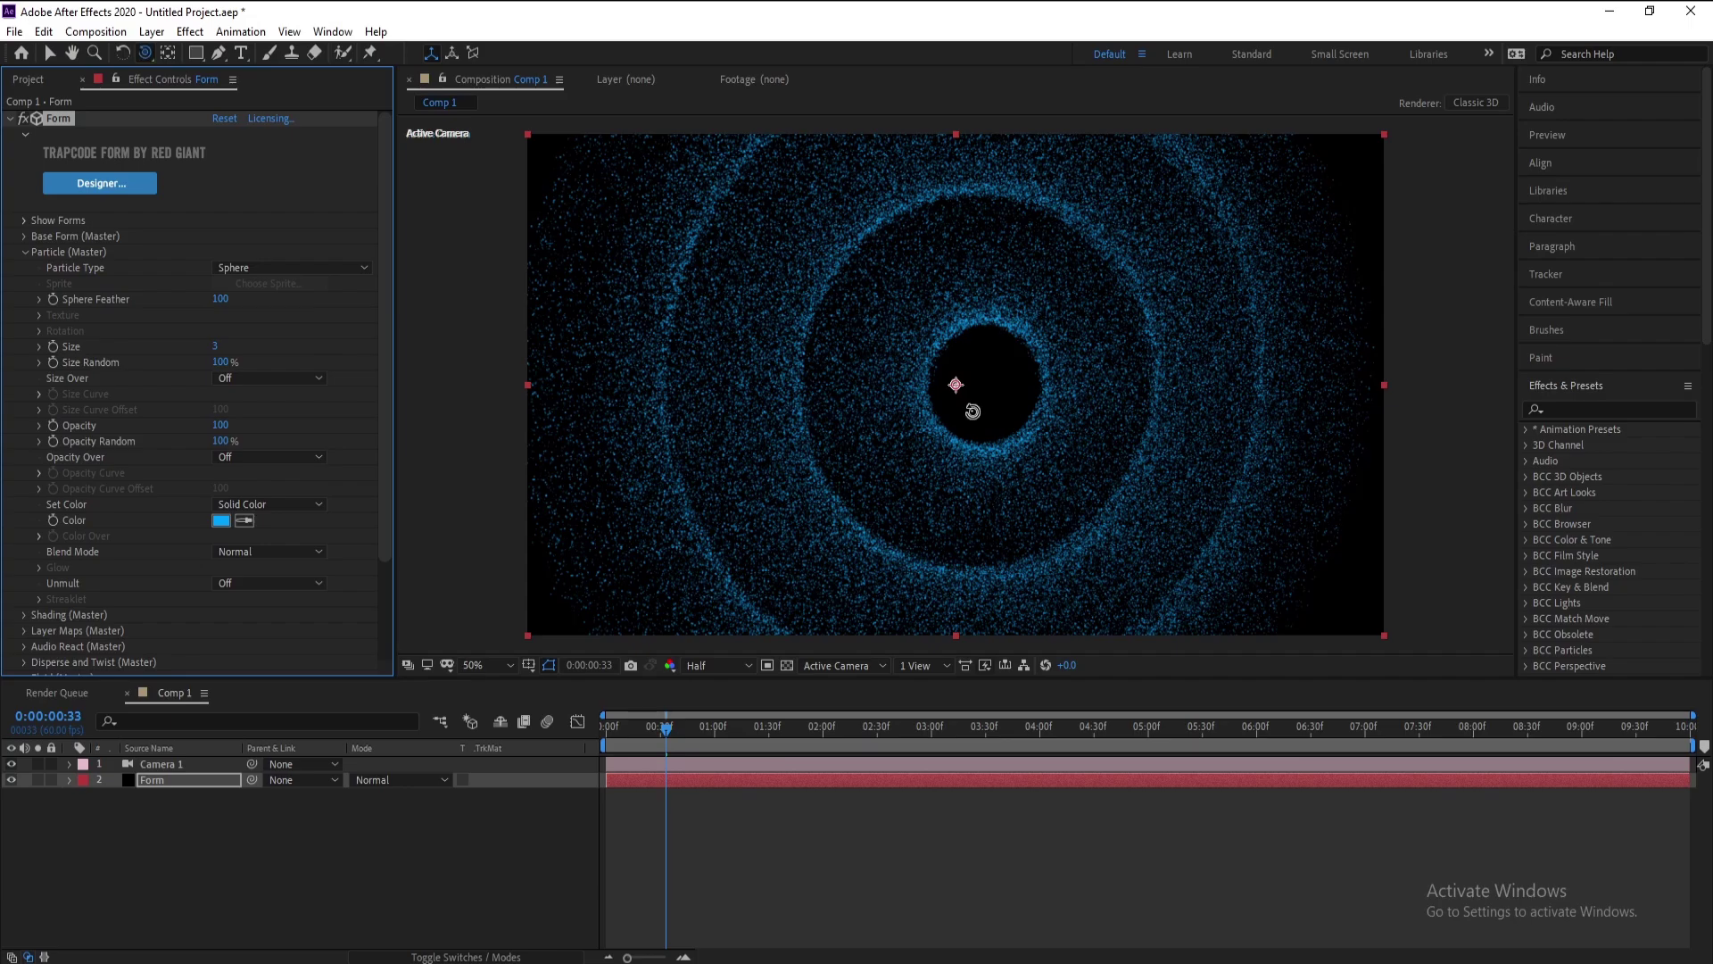
click(221, 520)
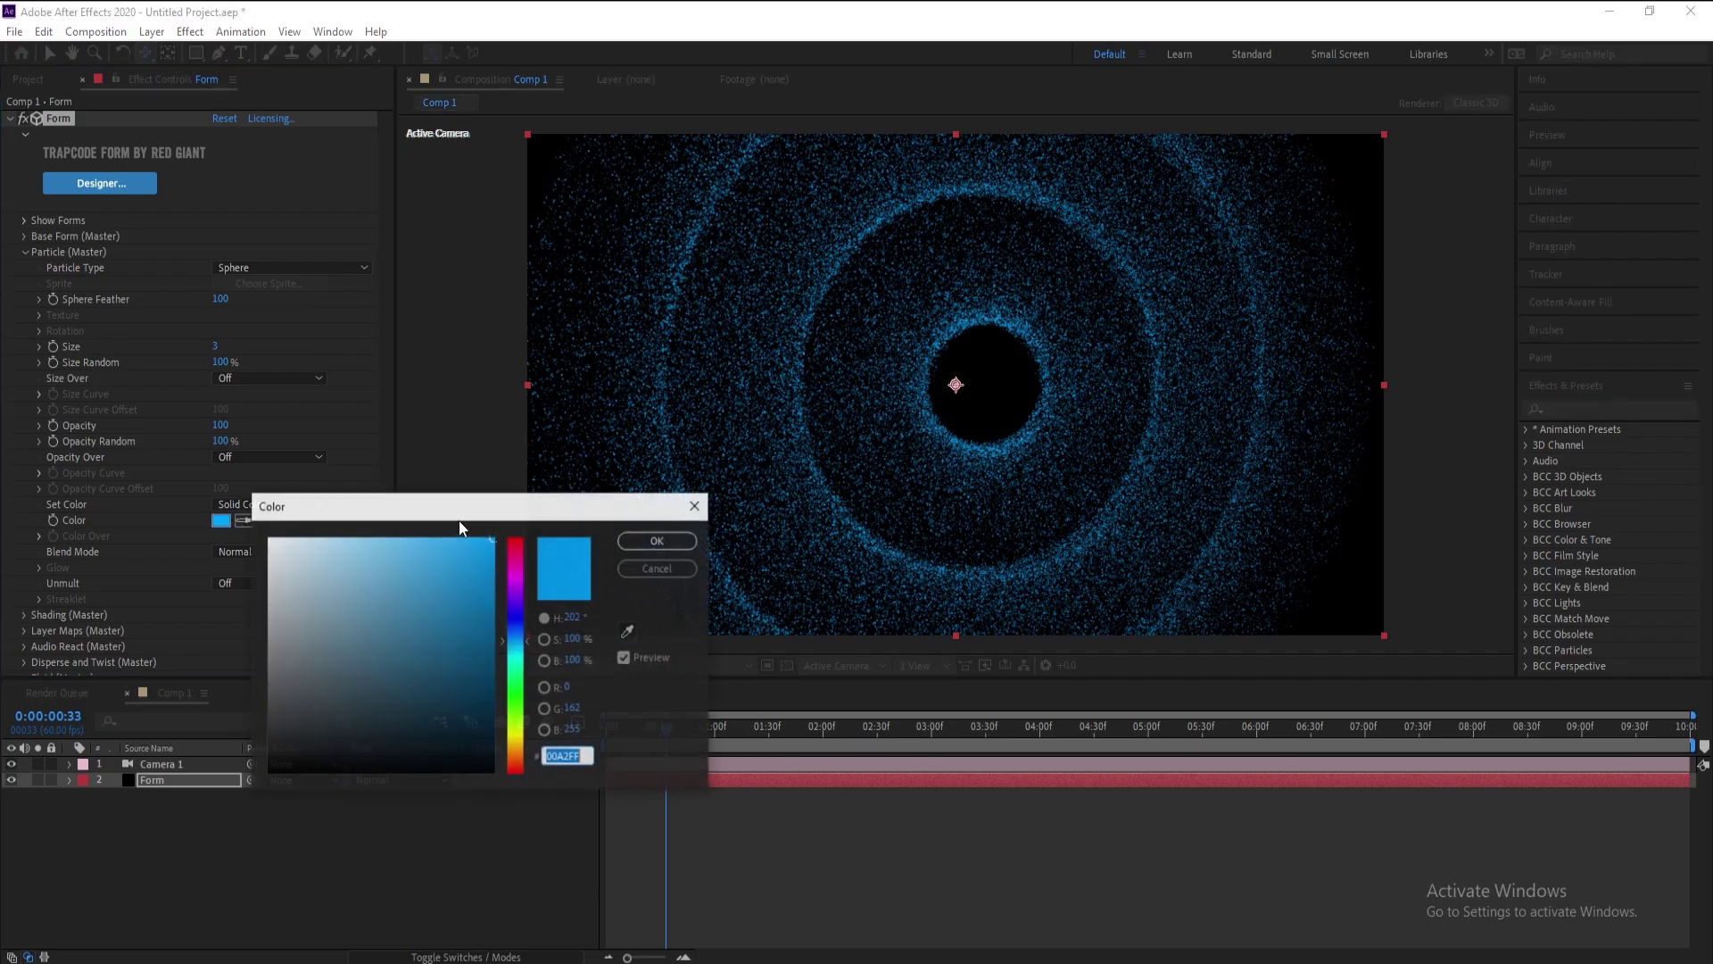
click(514, 641)
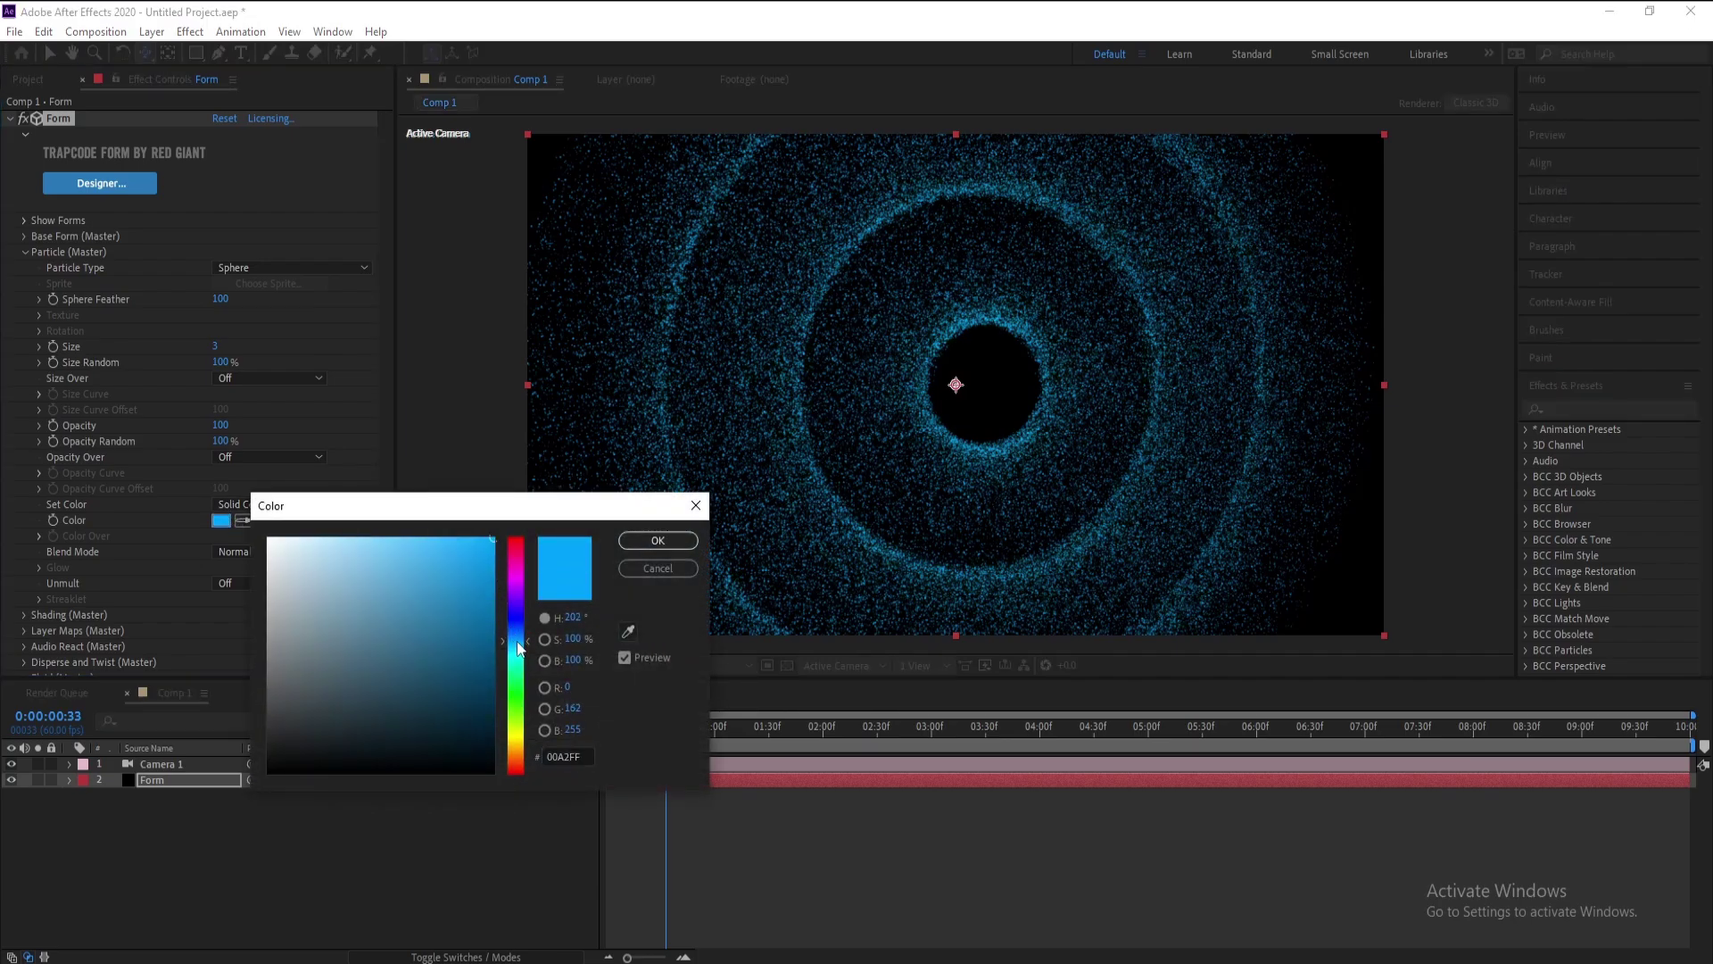
click(658, 540)
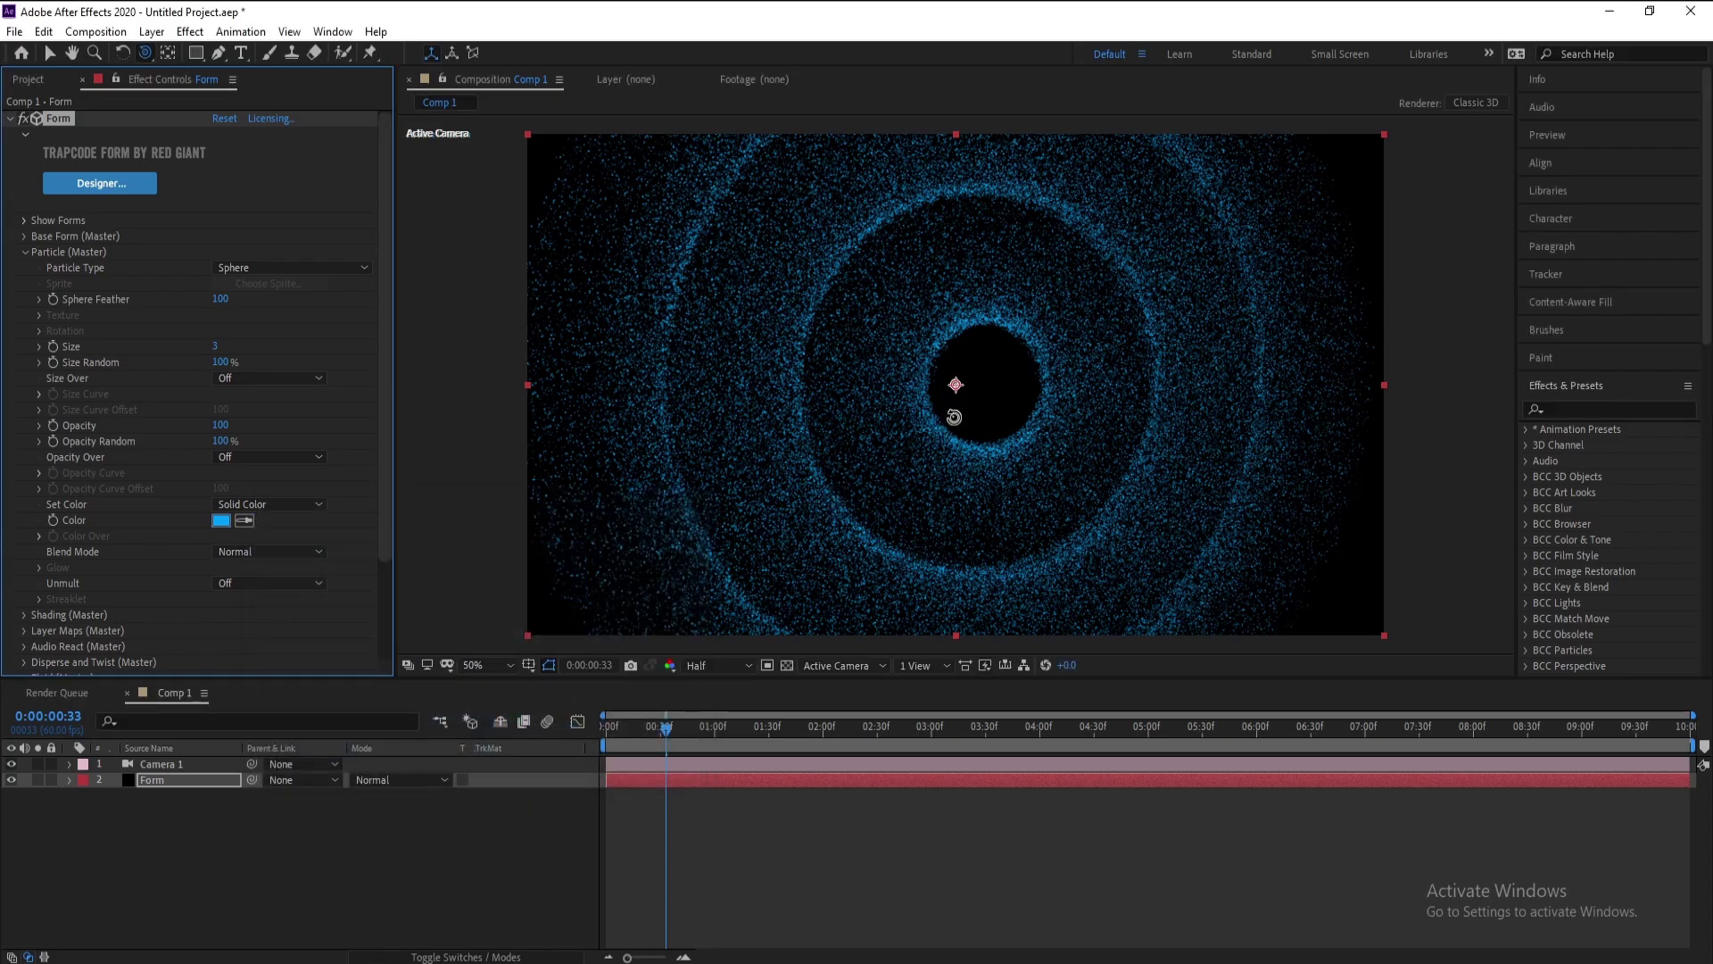
Step: Orbit the camera around the blue particle rings
click(958, 393)
drag(958, 393, 977, 440)
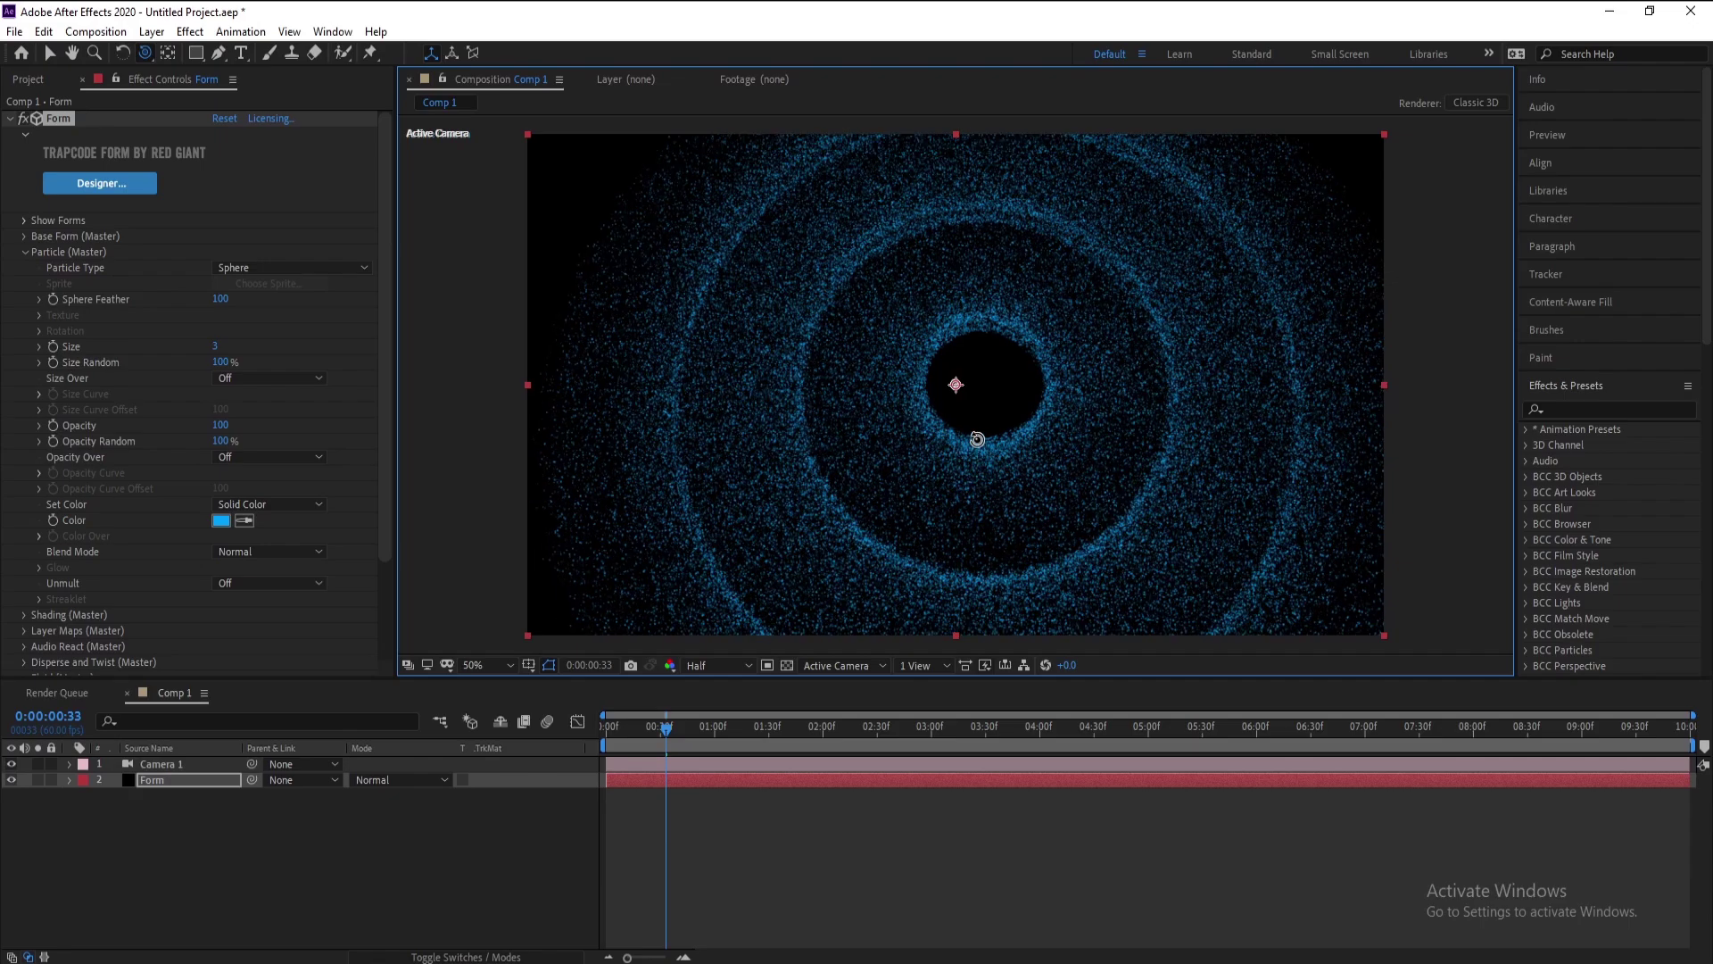
click(155, 783)
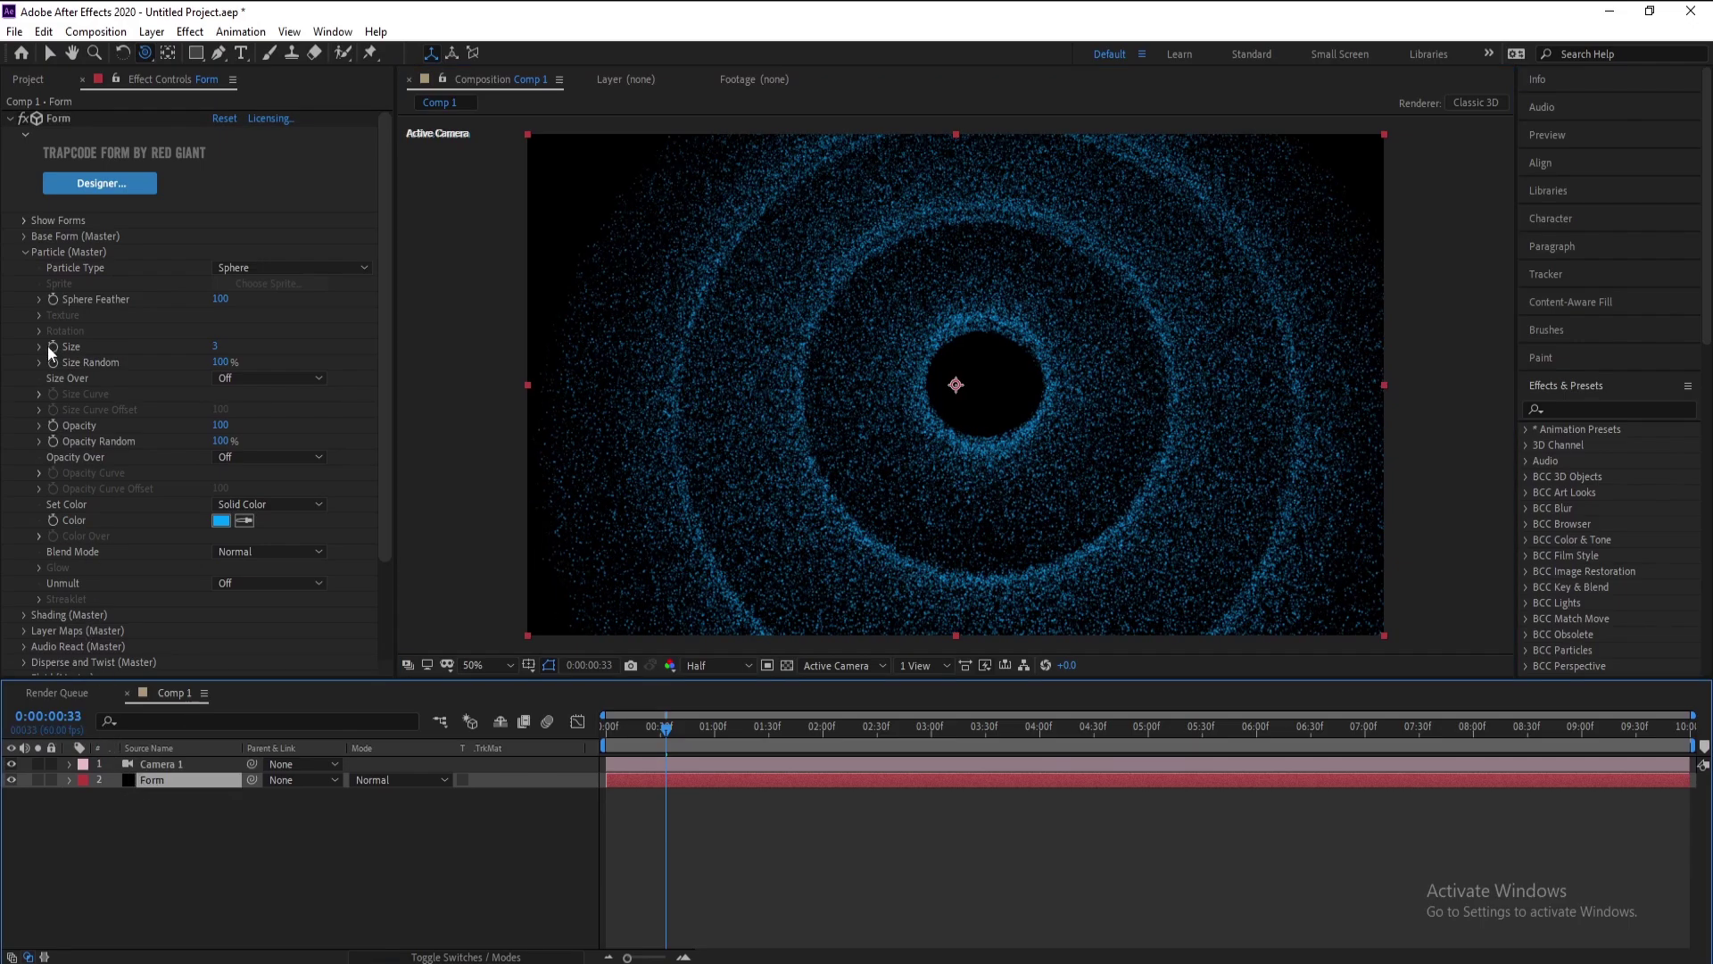
Step: Add a cyan Point Light 1 at 500% intensity above the Form layer
click(24, 253)
click(151, 31)
mouse_move(206, 46)
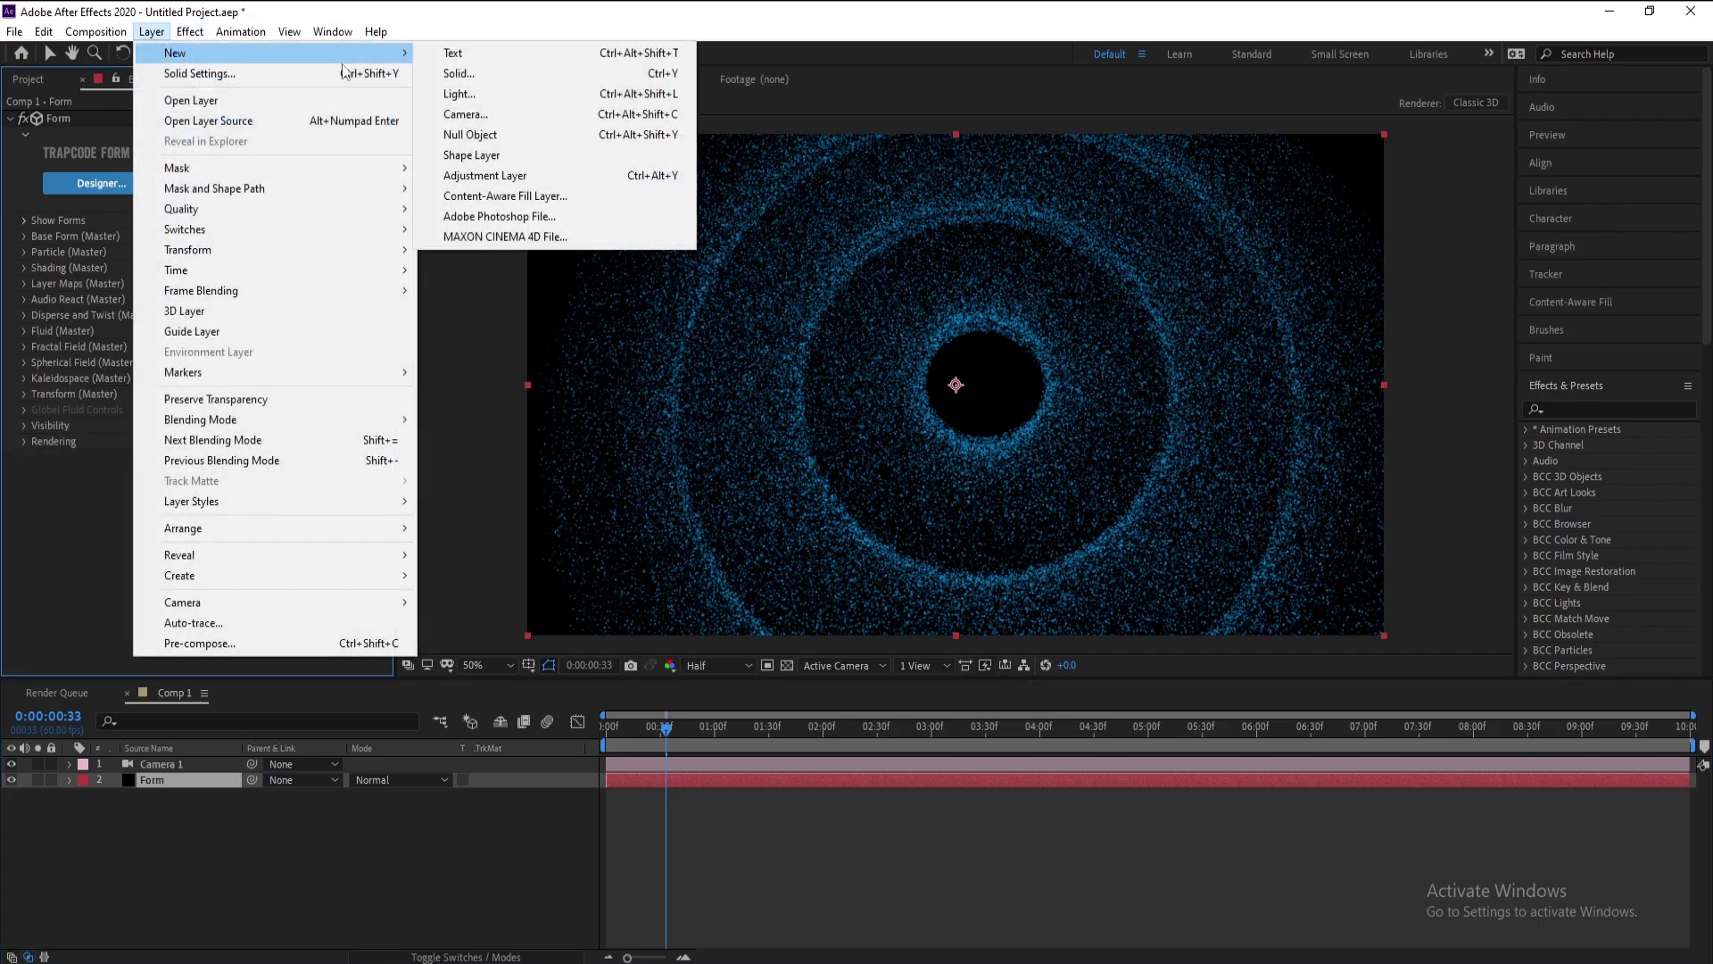
click(464, 94)
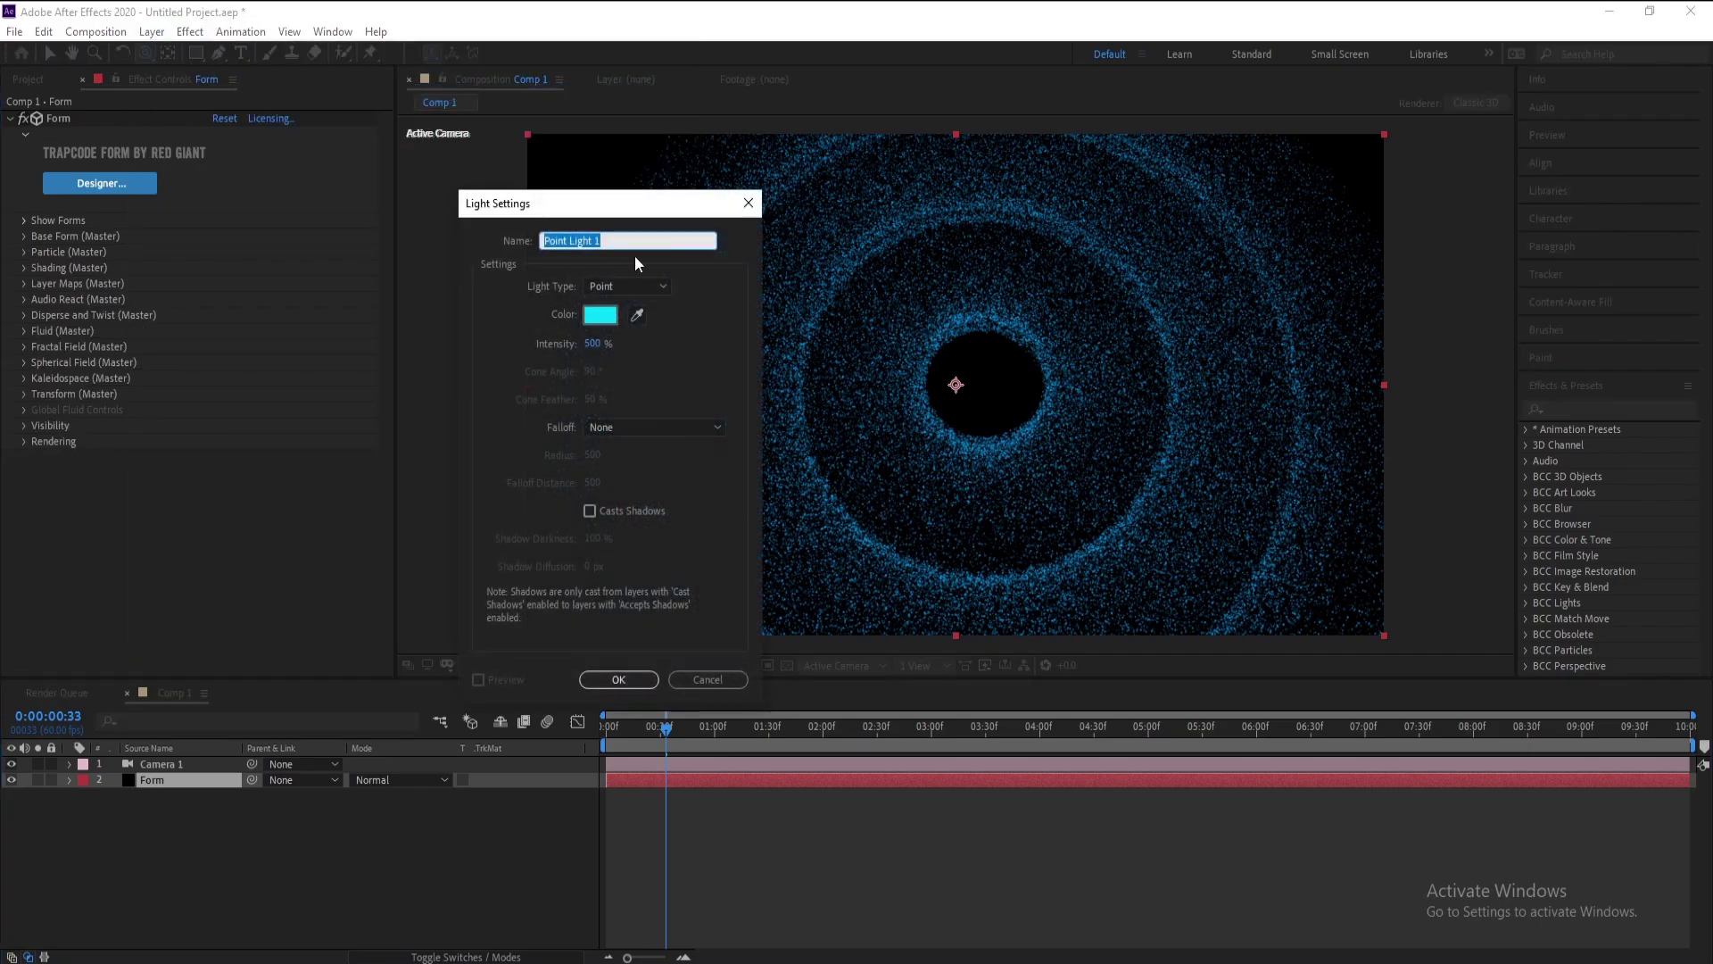
click(607, 316)
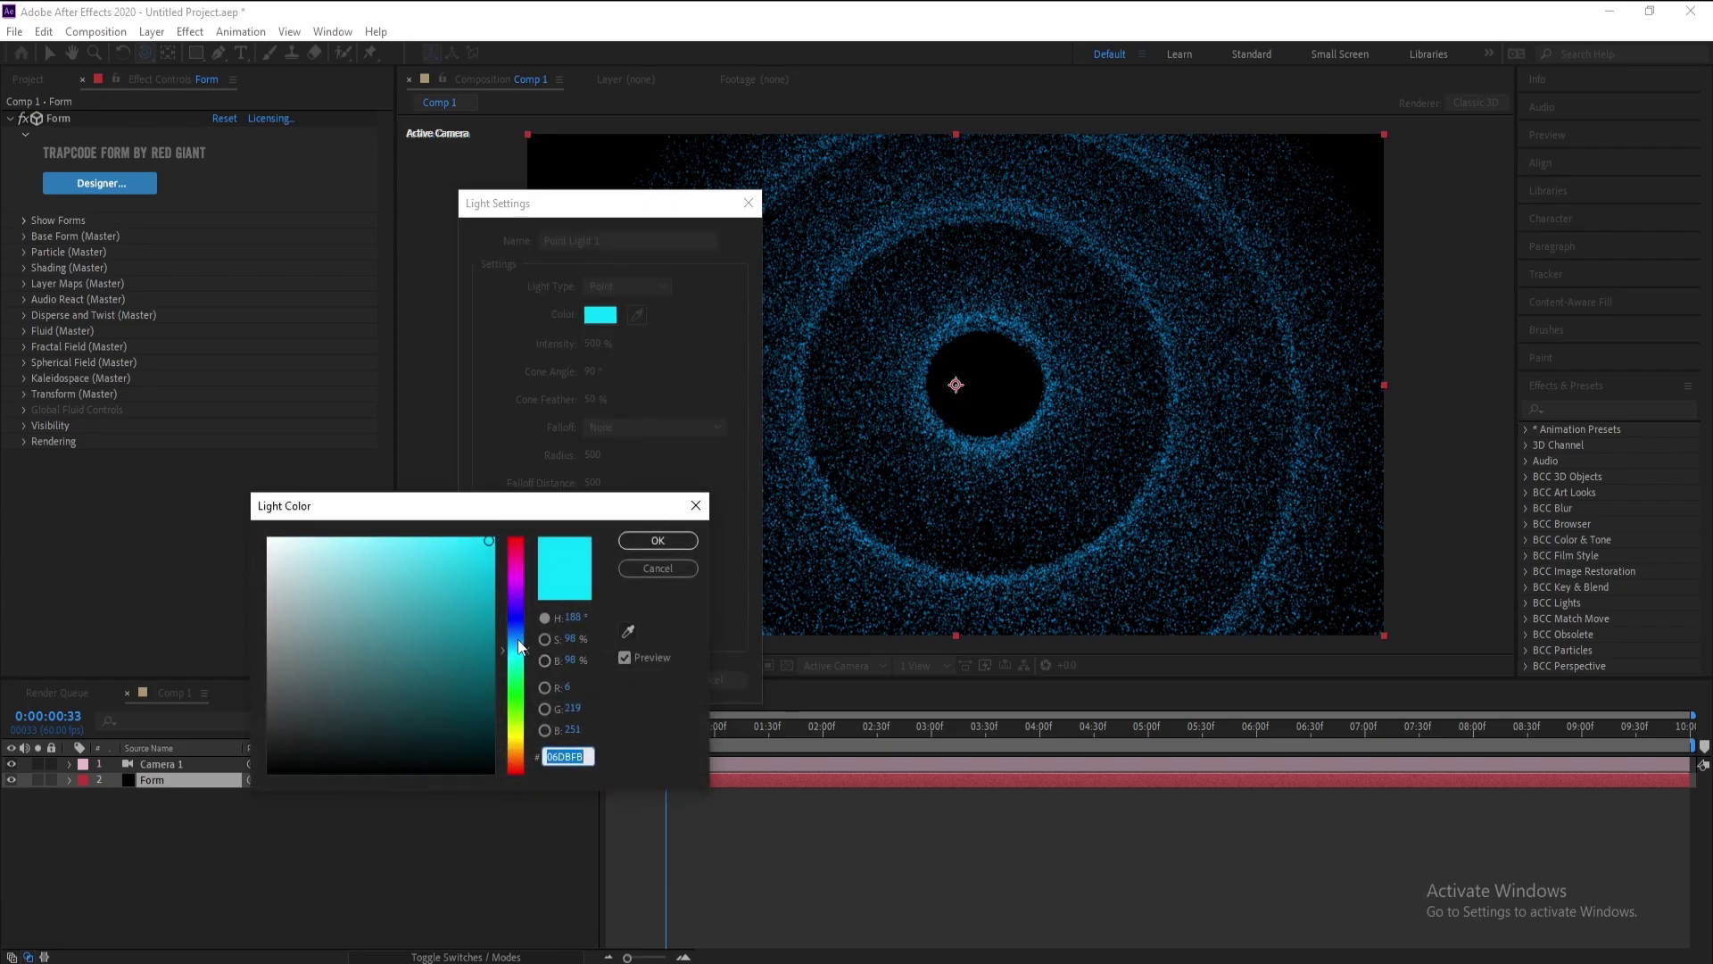
drag(520, 642, 521, 651)
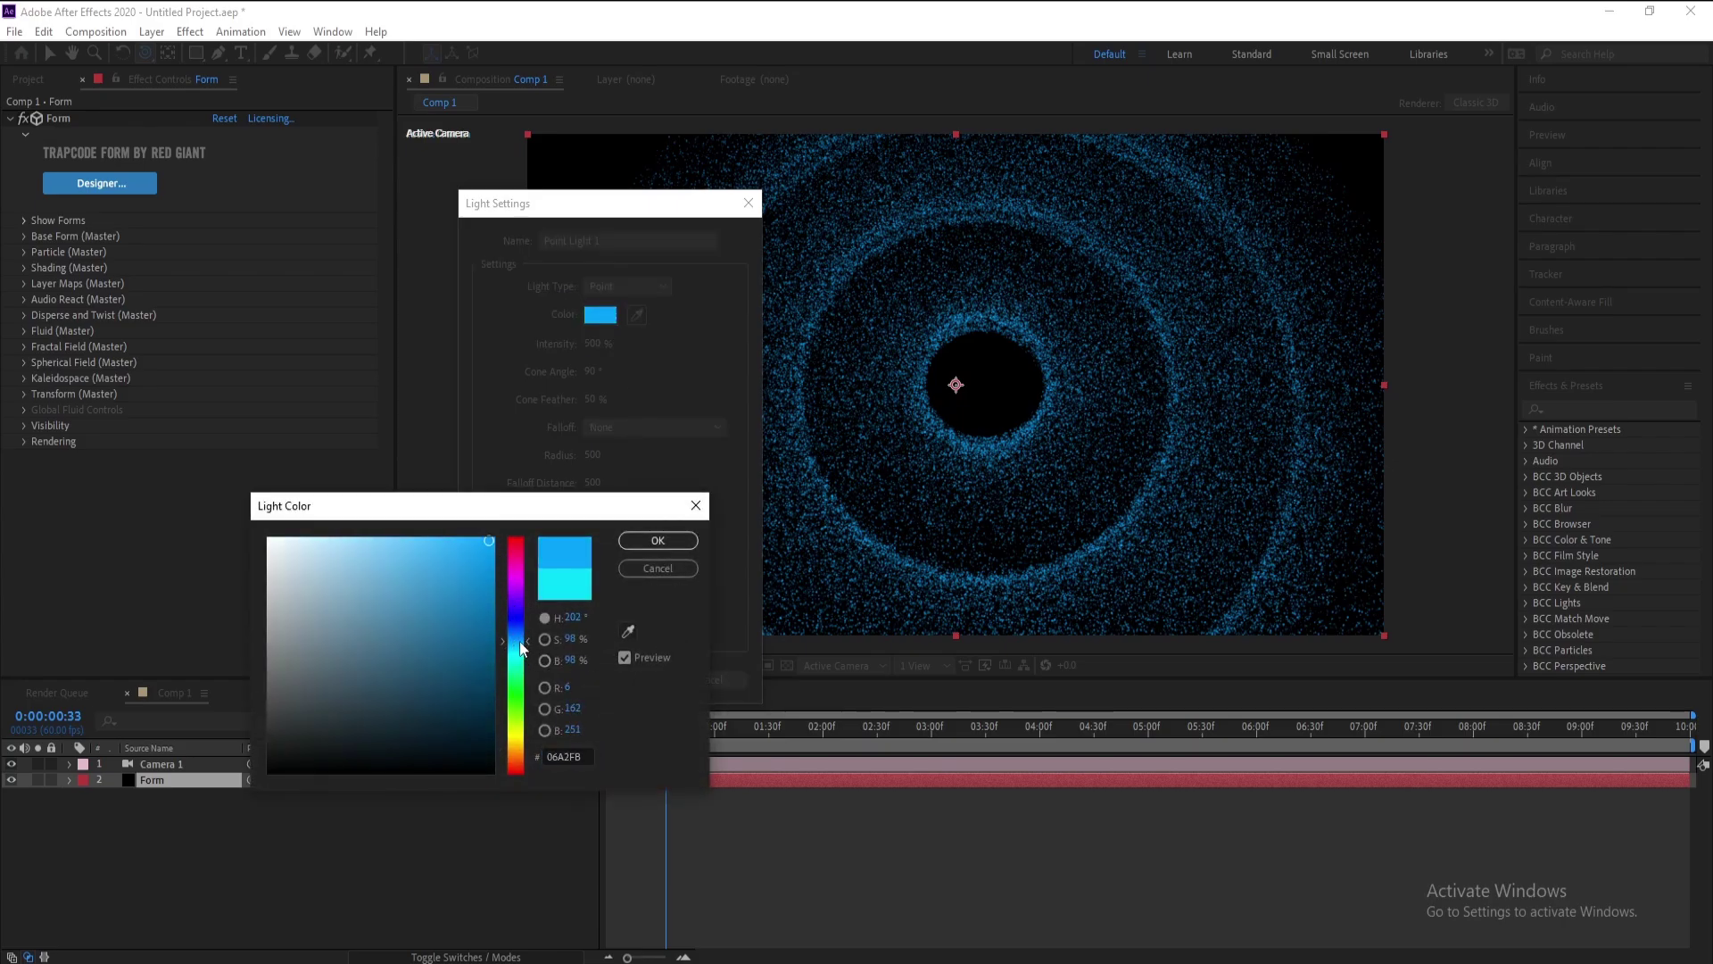
click(657, 541)
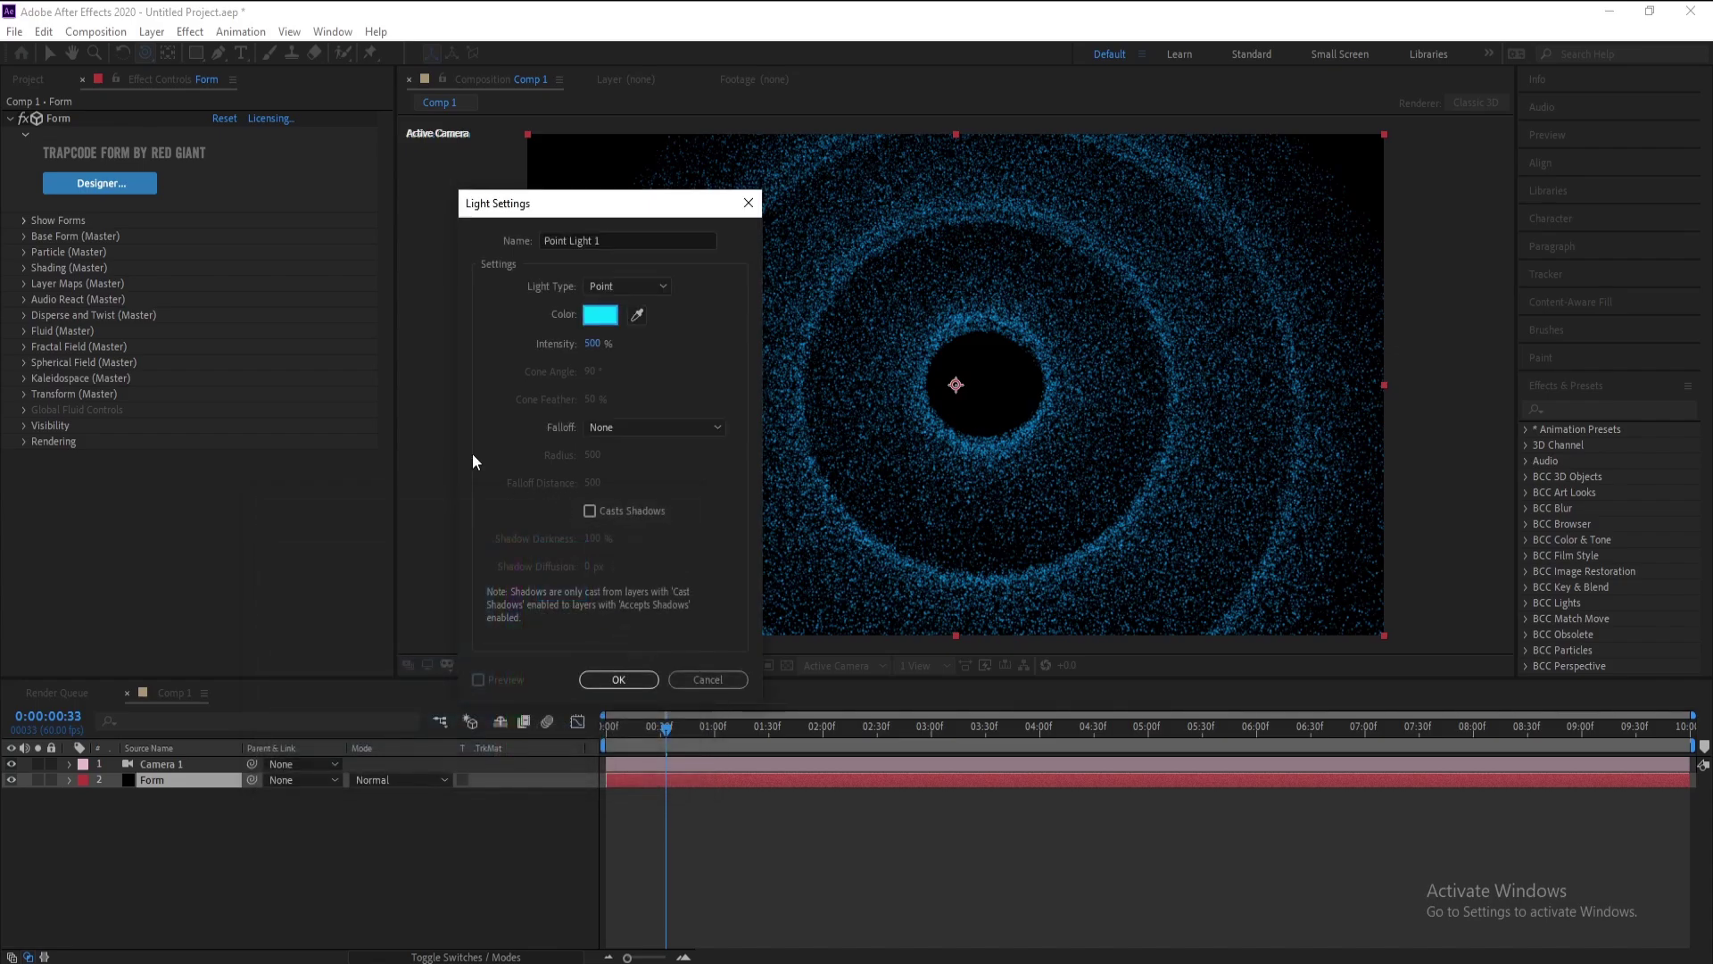
click(616, 680)
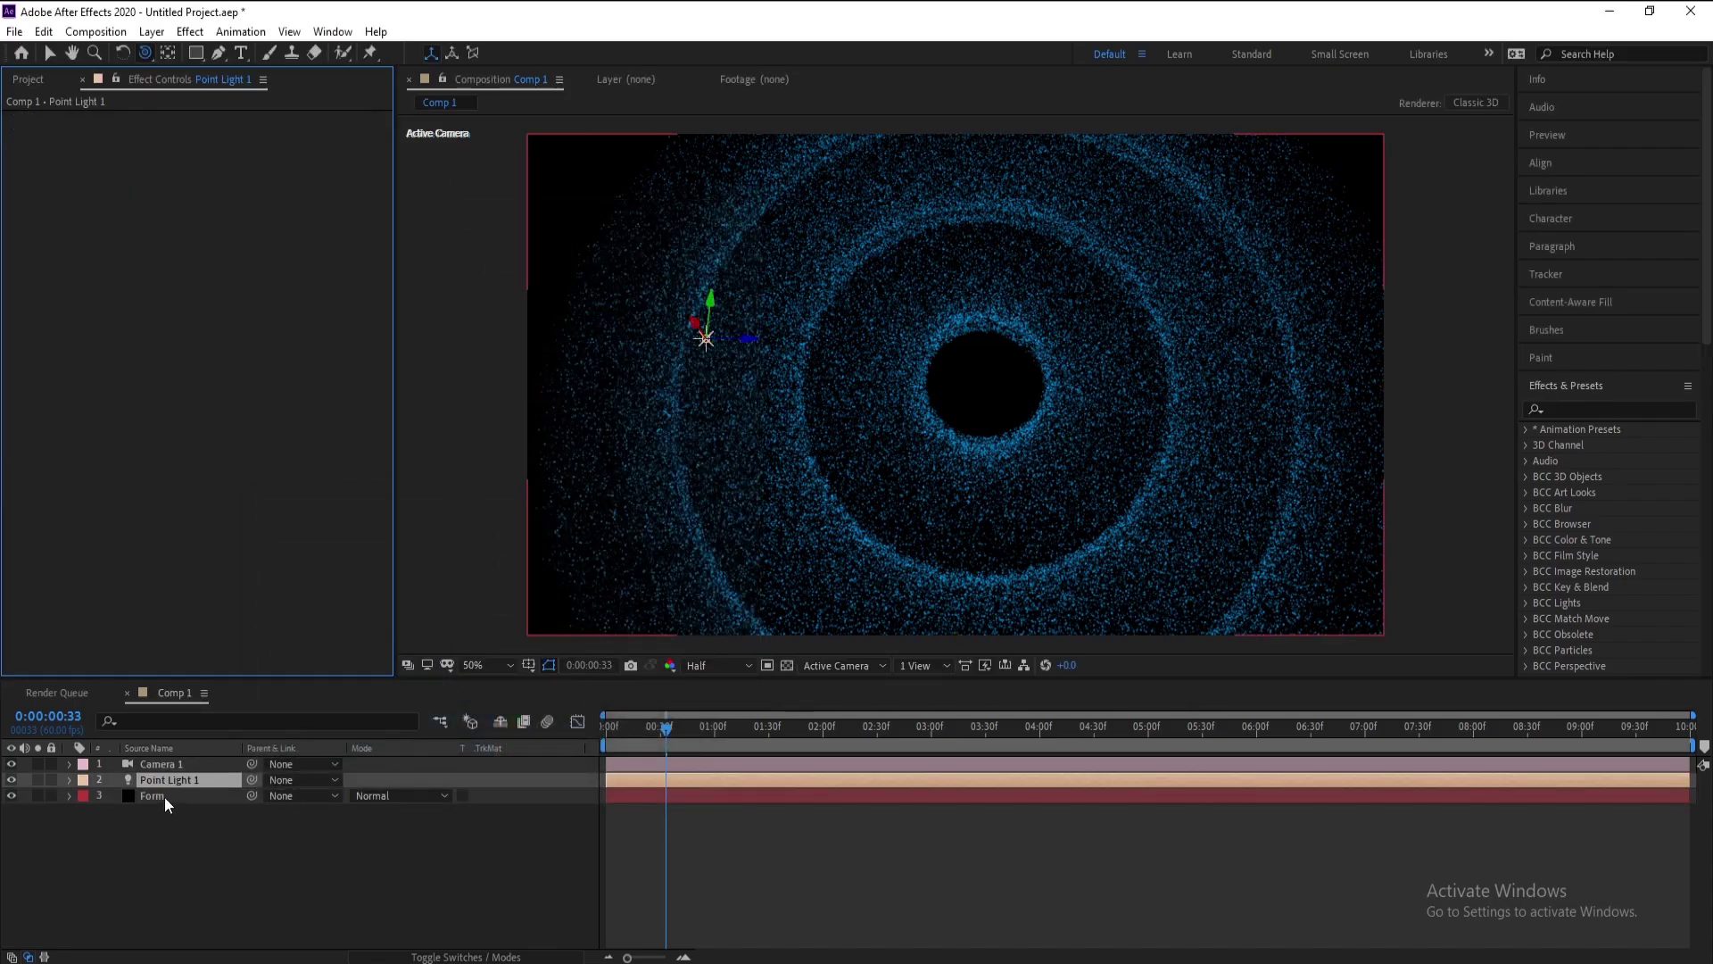
click(164, 796)
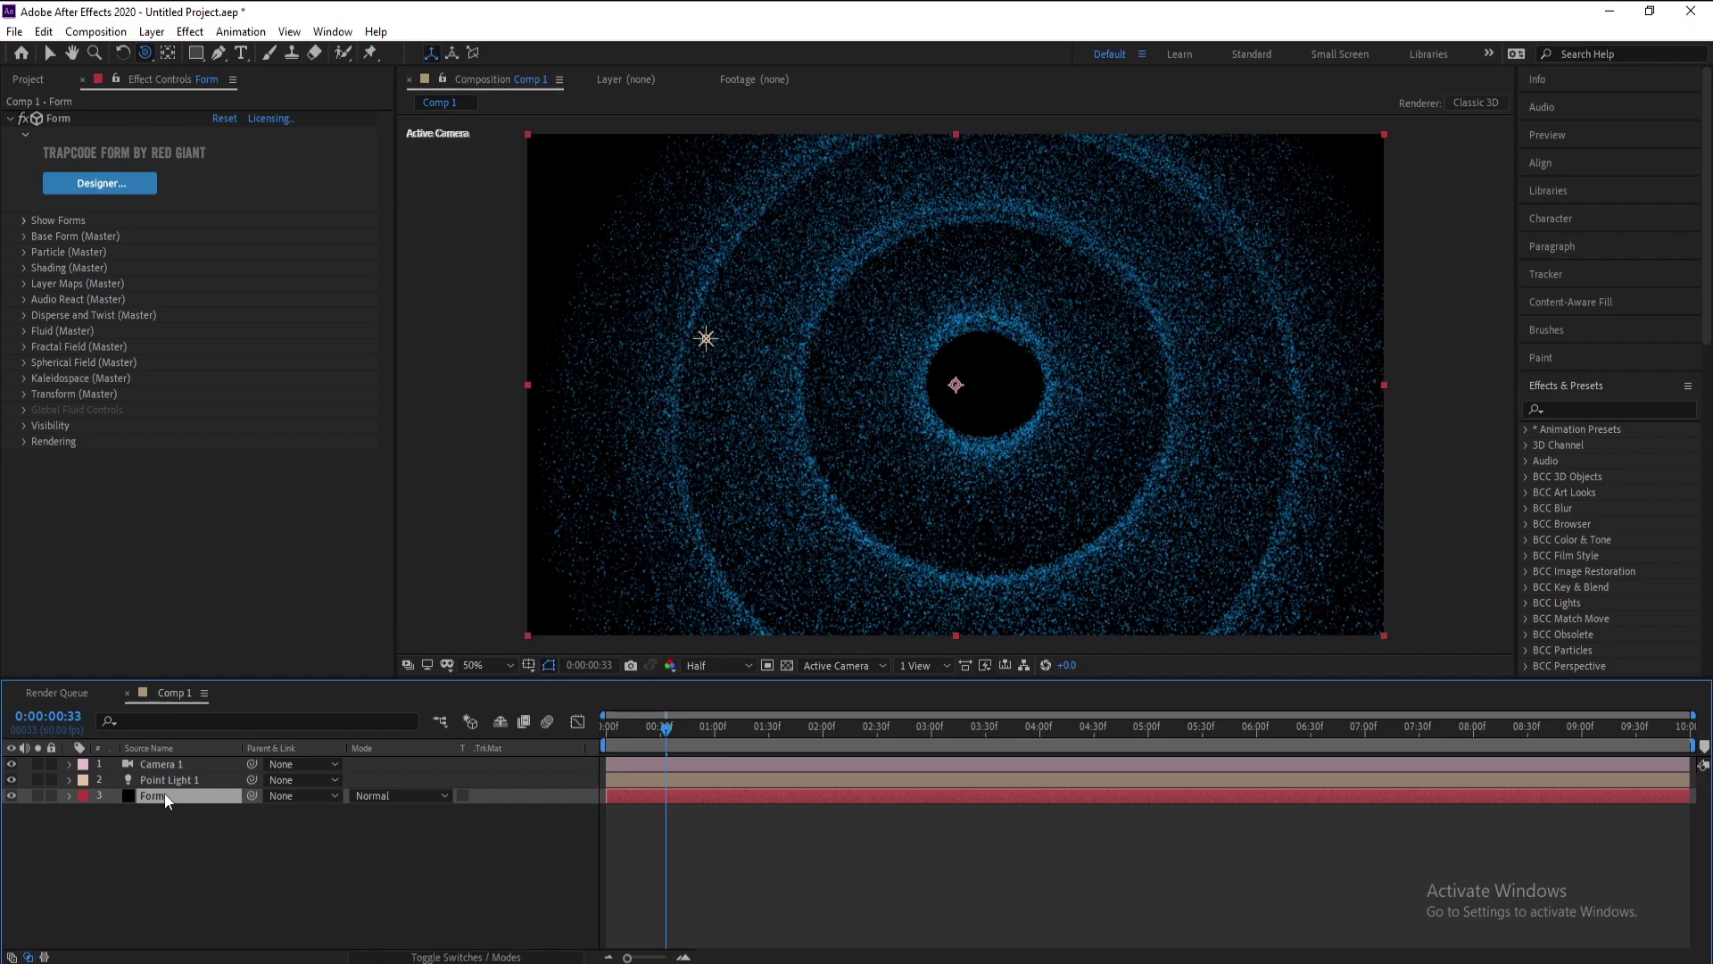
Step: Turn Form's Shading on so particles react to light
click(24, 269)
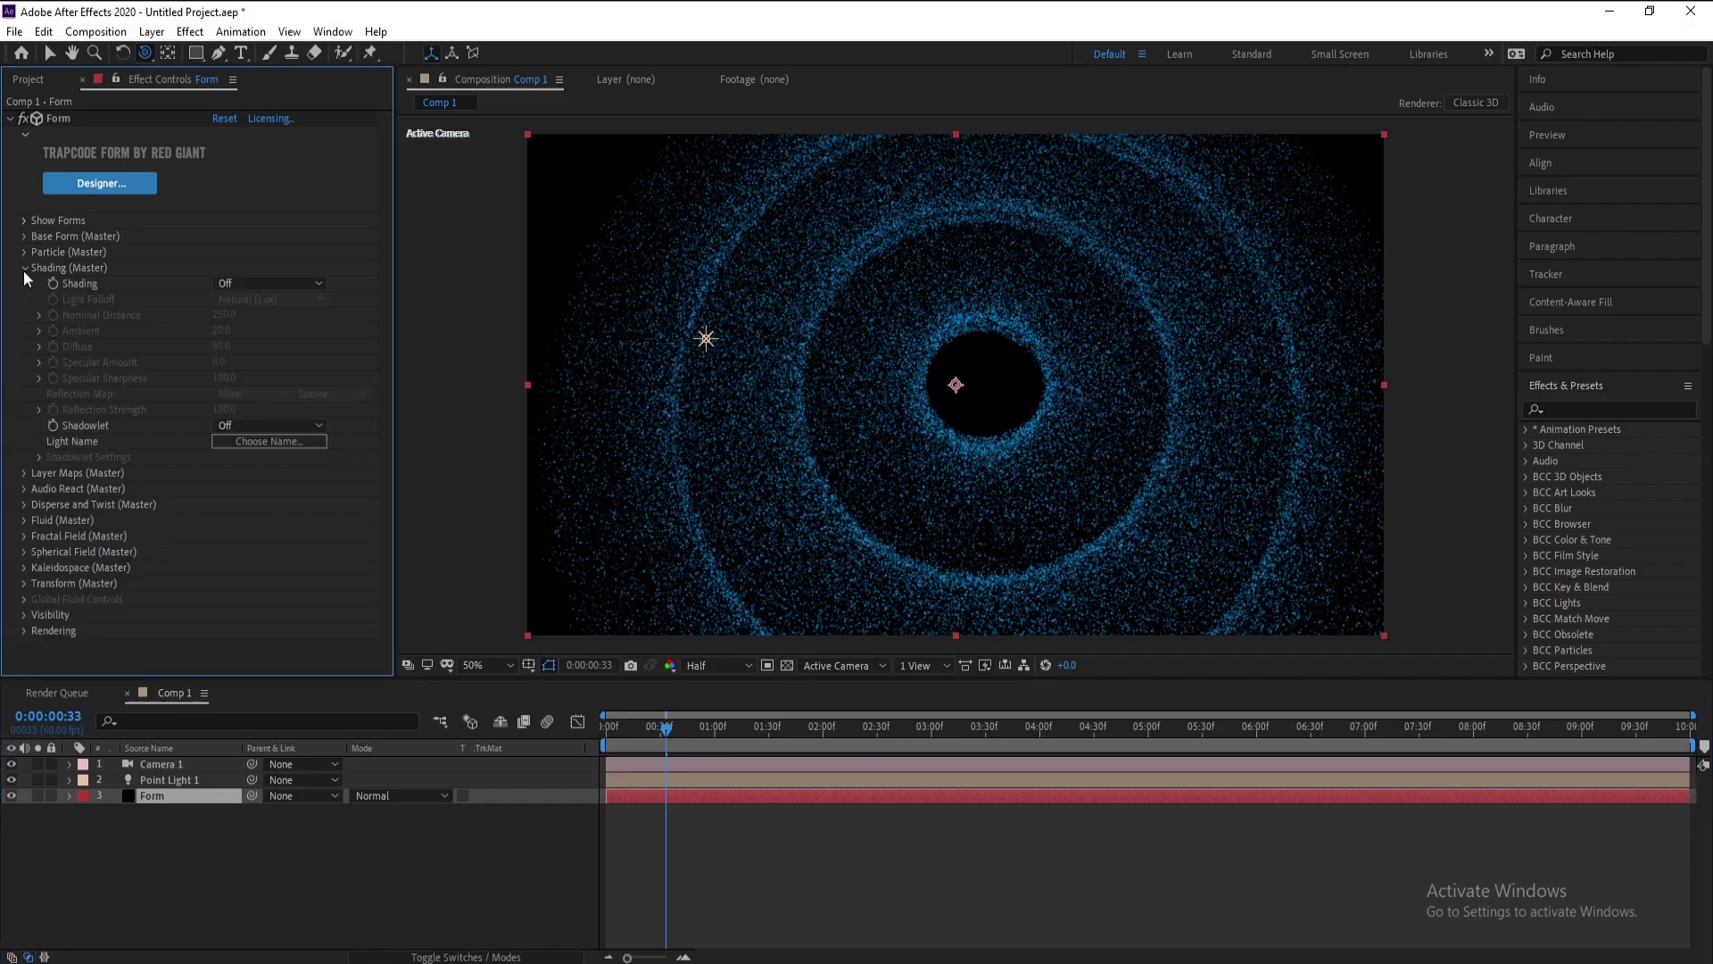
click(254, 285)
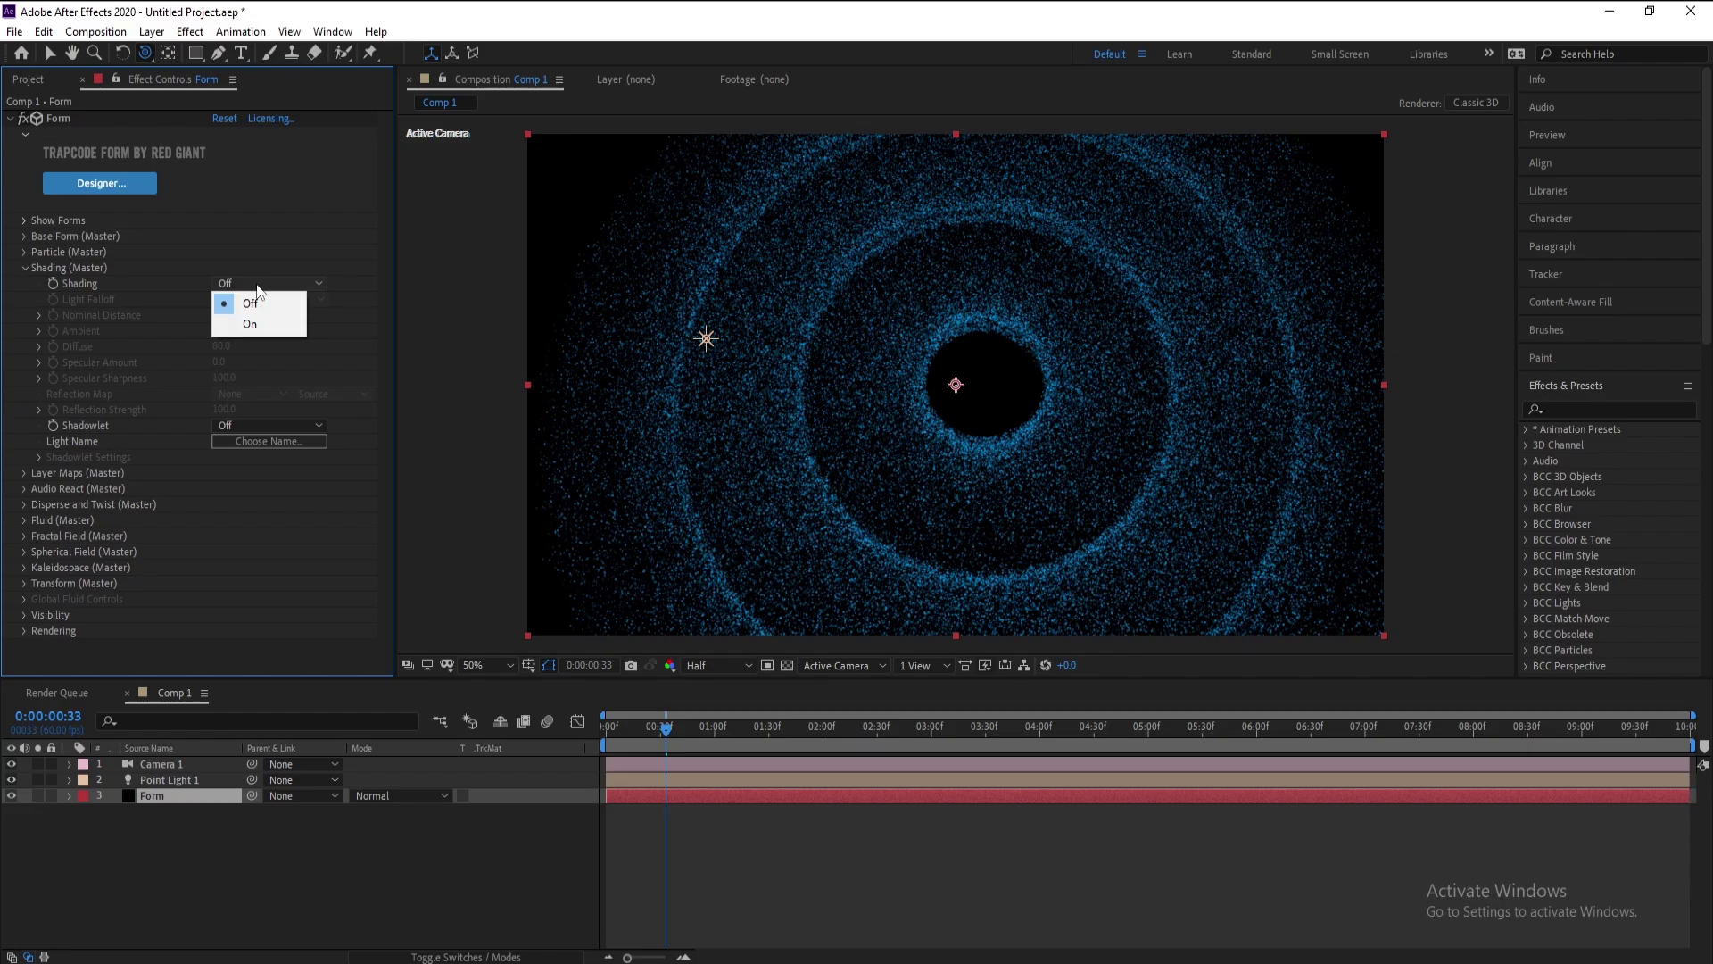
click(250, 324)
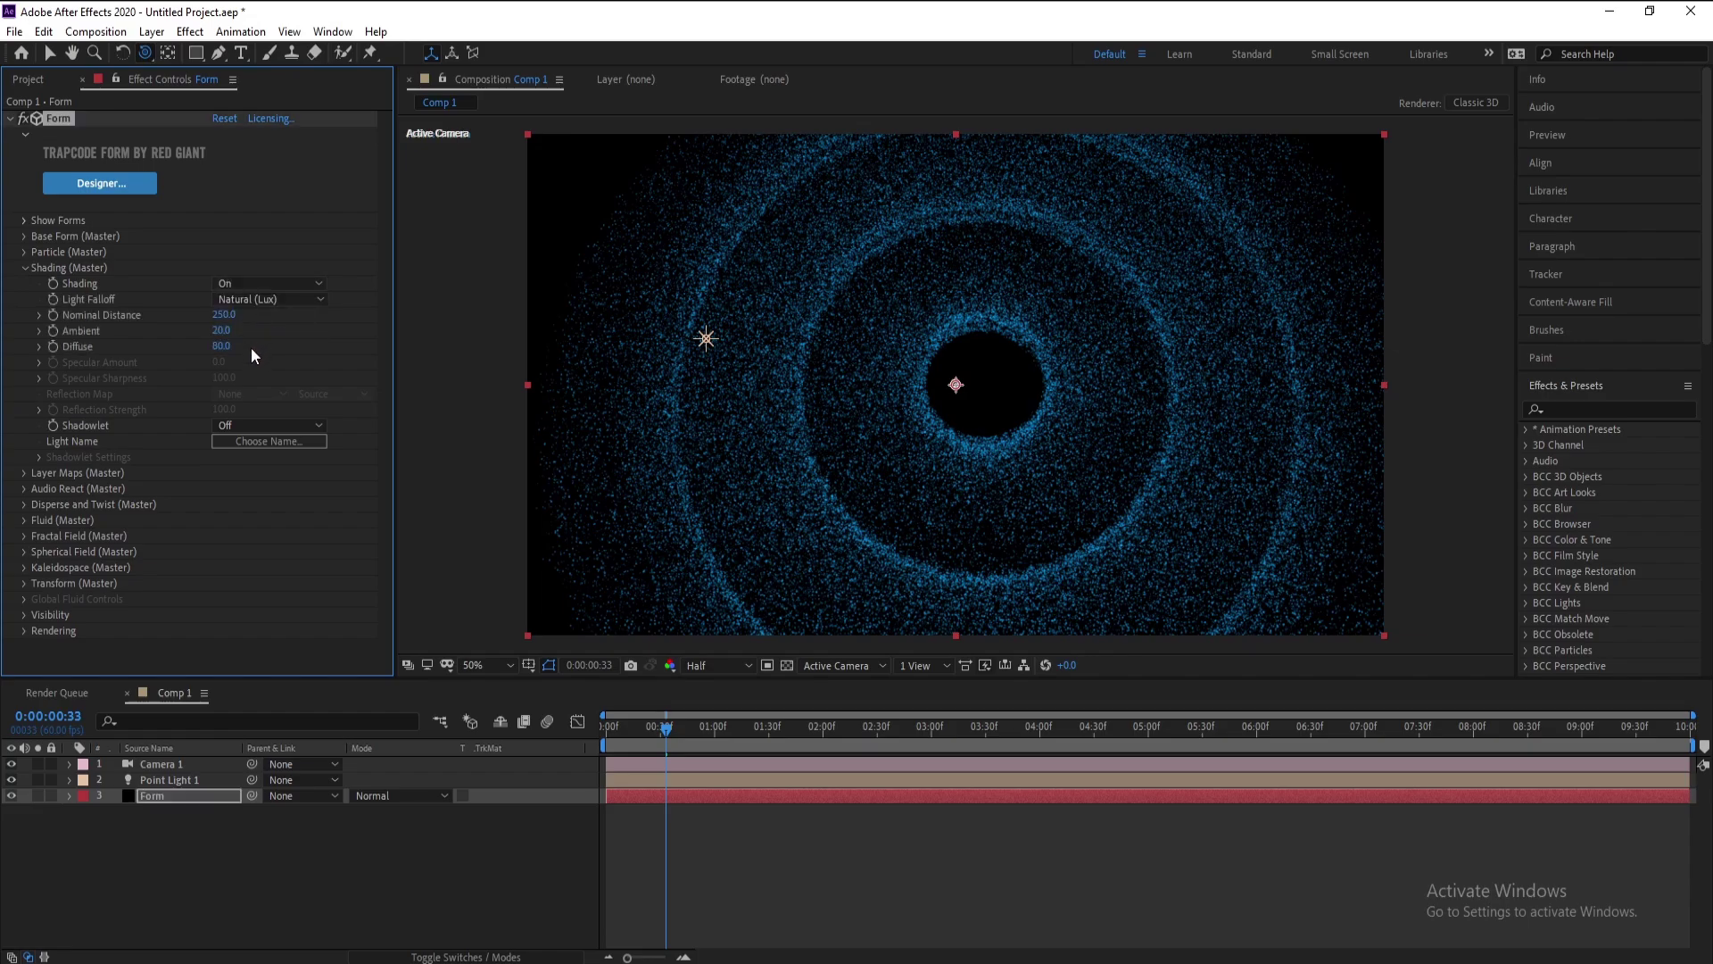
Step: Move Point Light 1 toward the ring centre to light the inner ring teal
click(176, 782)
click(50, 53)
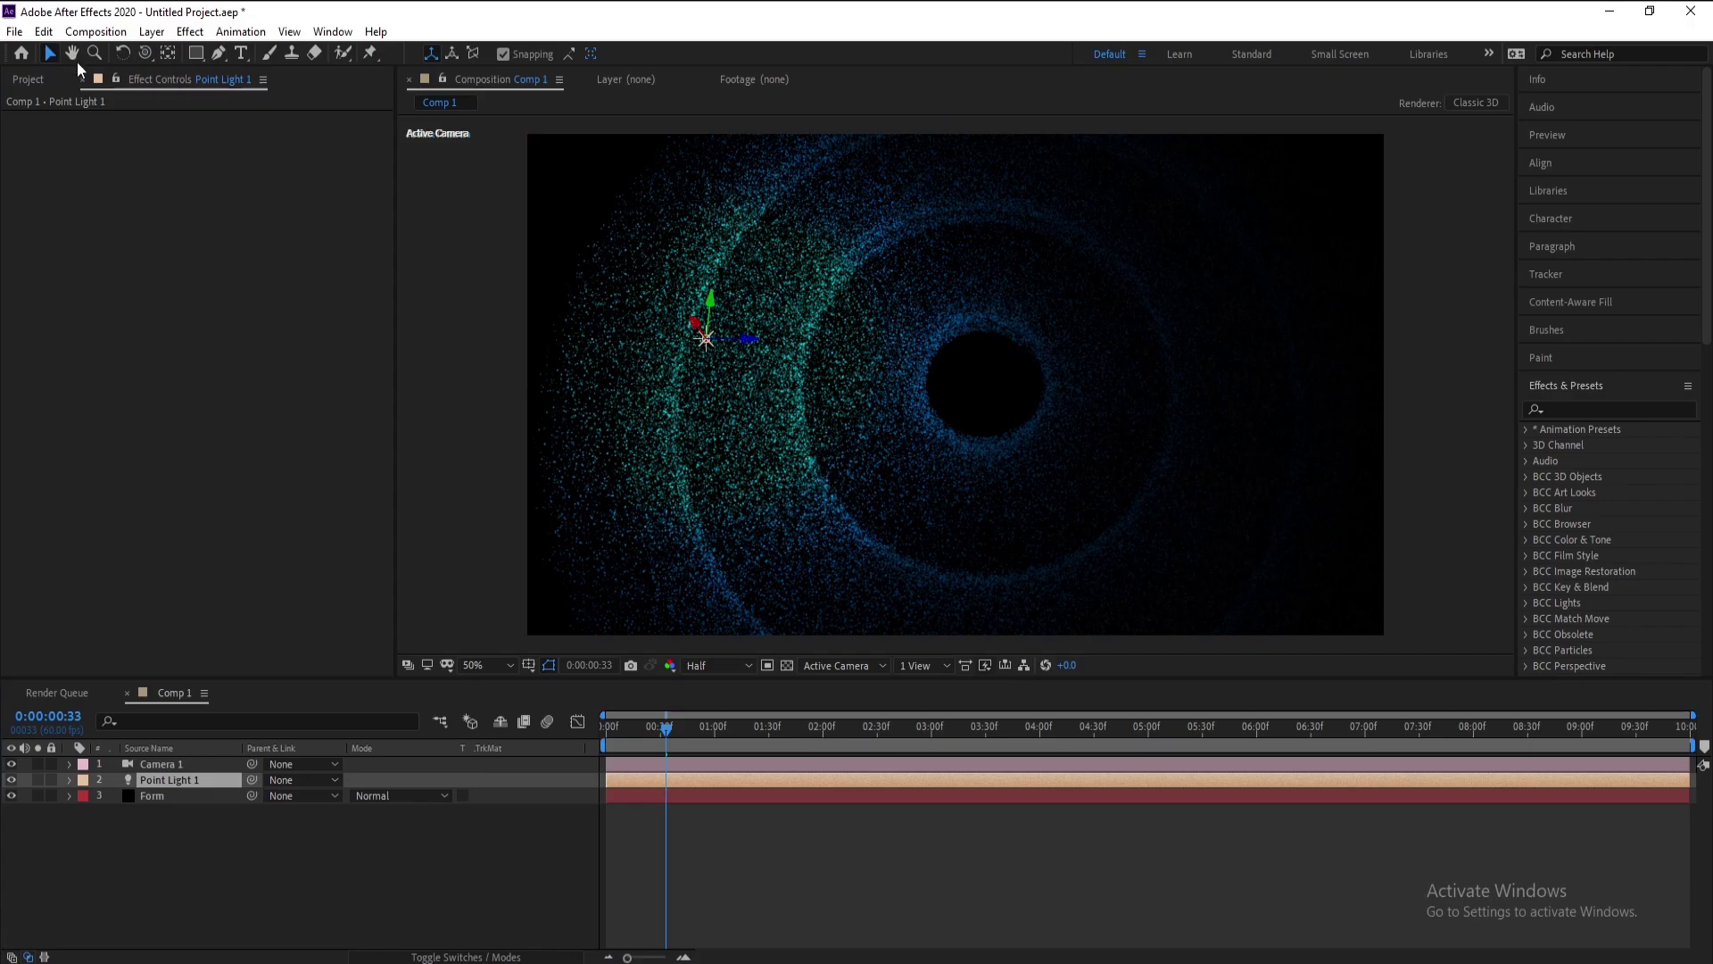
drag(754, 337, 1022, 377)
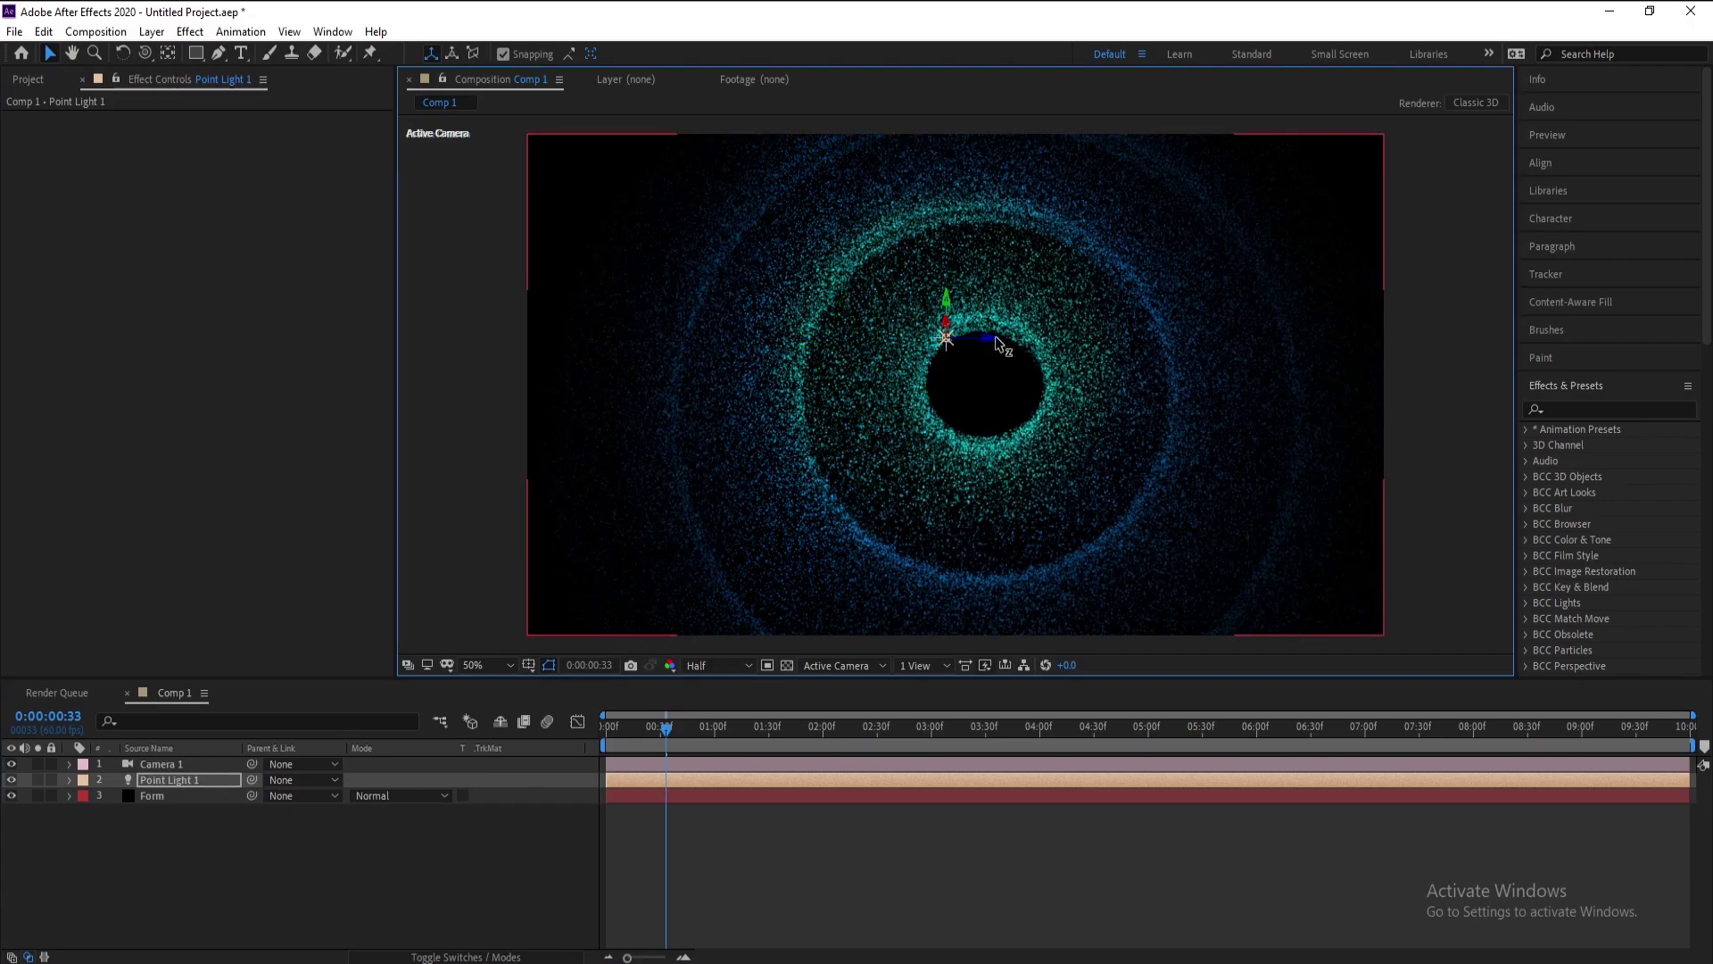
mouse_move(995, 343)
mouse_down()
mouse_move(1026, 344)
mouse_move(979, 345)
mouse_up()
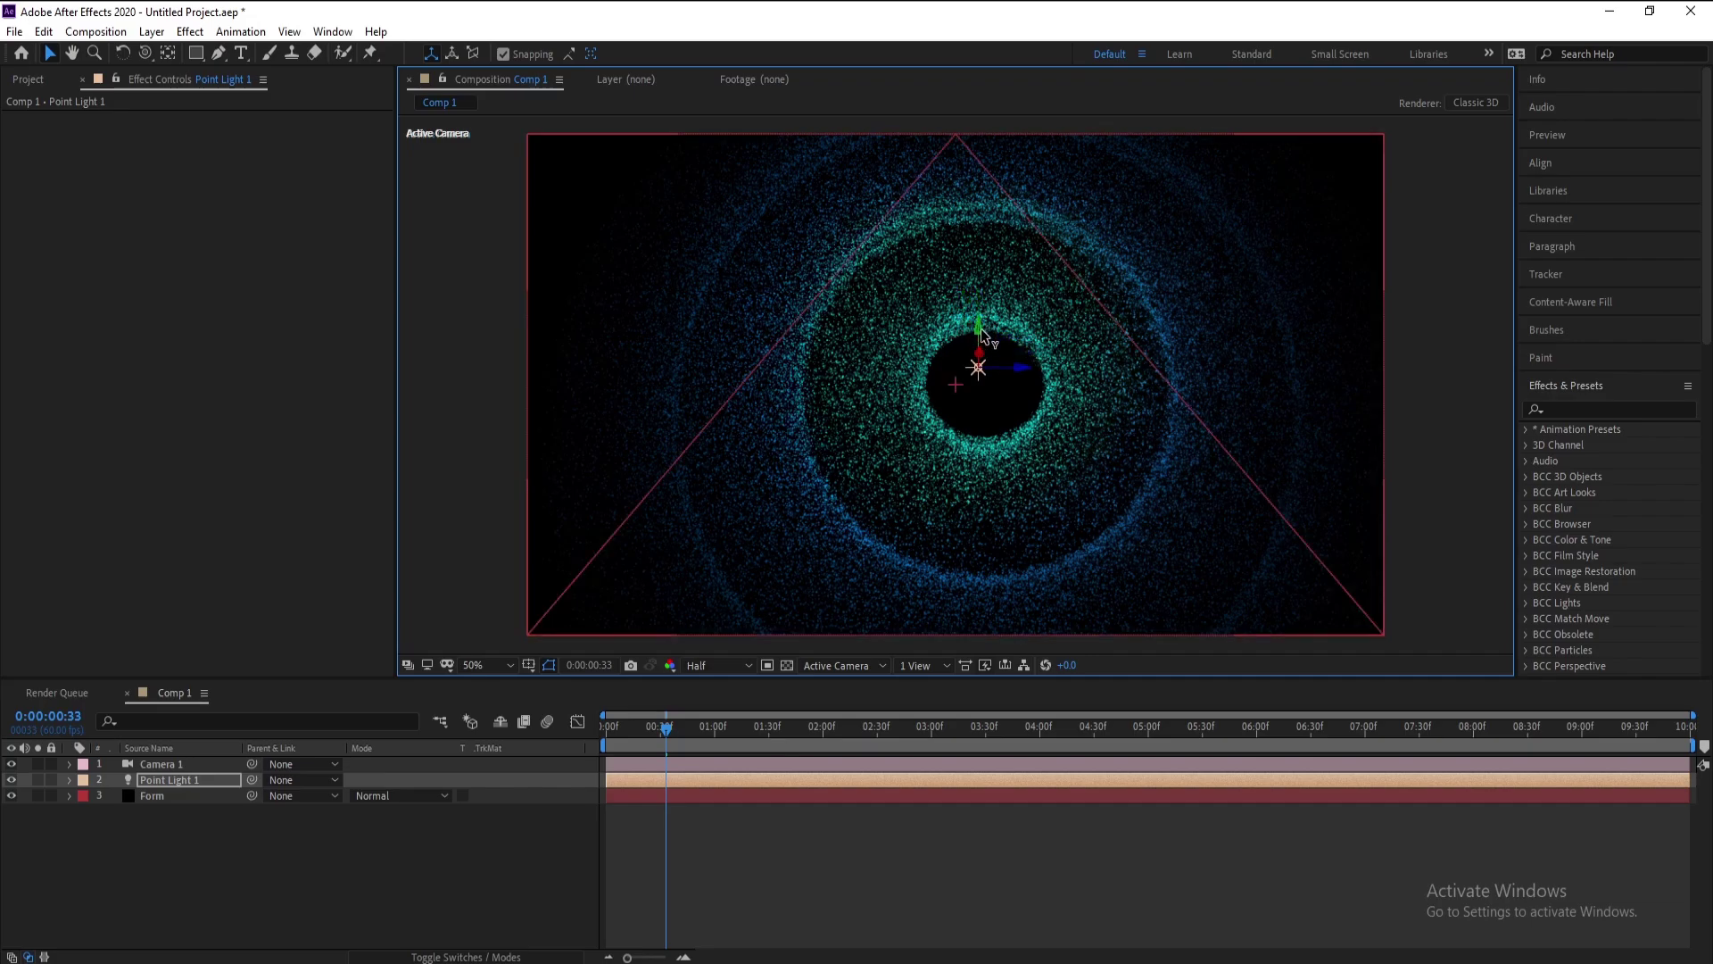
Step: Change Point Light 1's colour to a paler cyan, 64FAFF, in Light Settings
key(ctrl+Up)
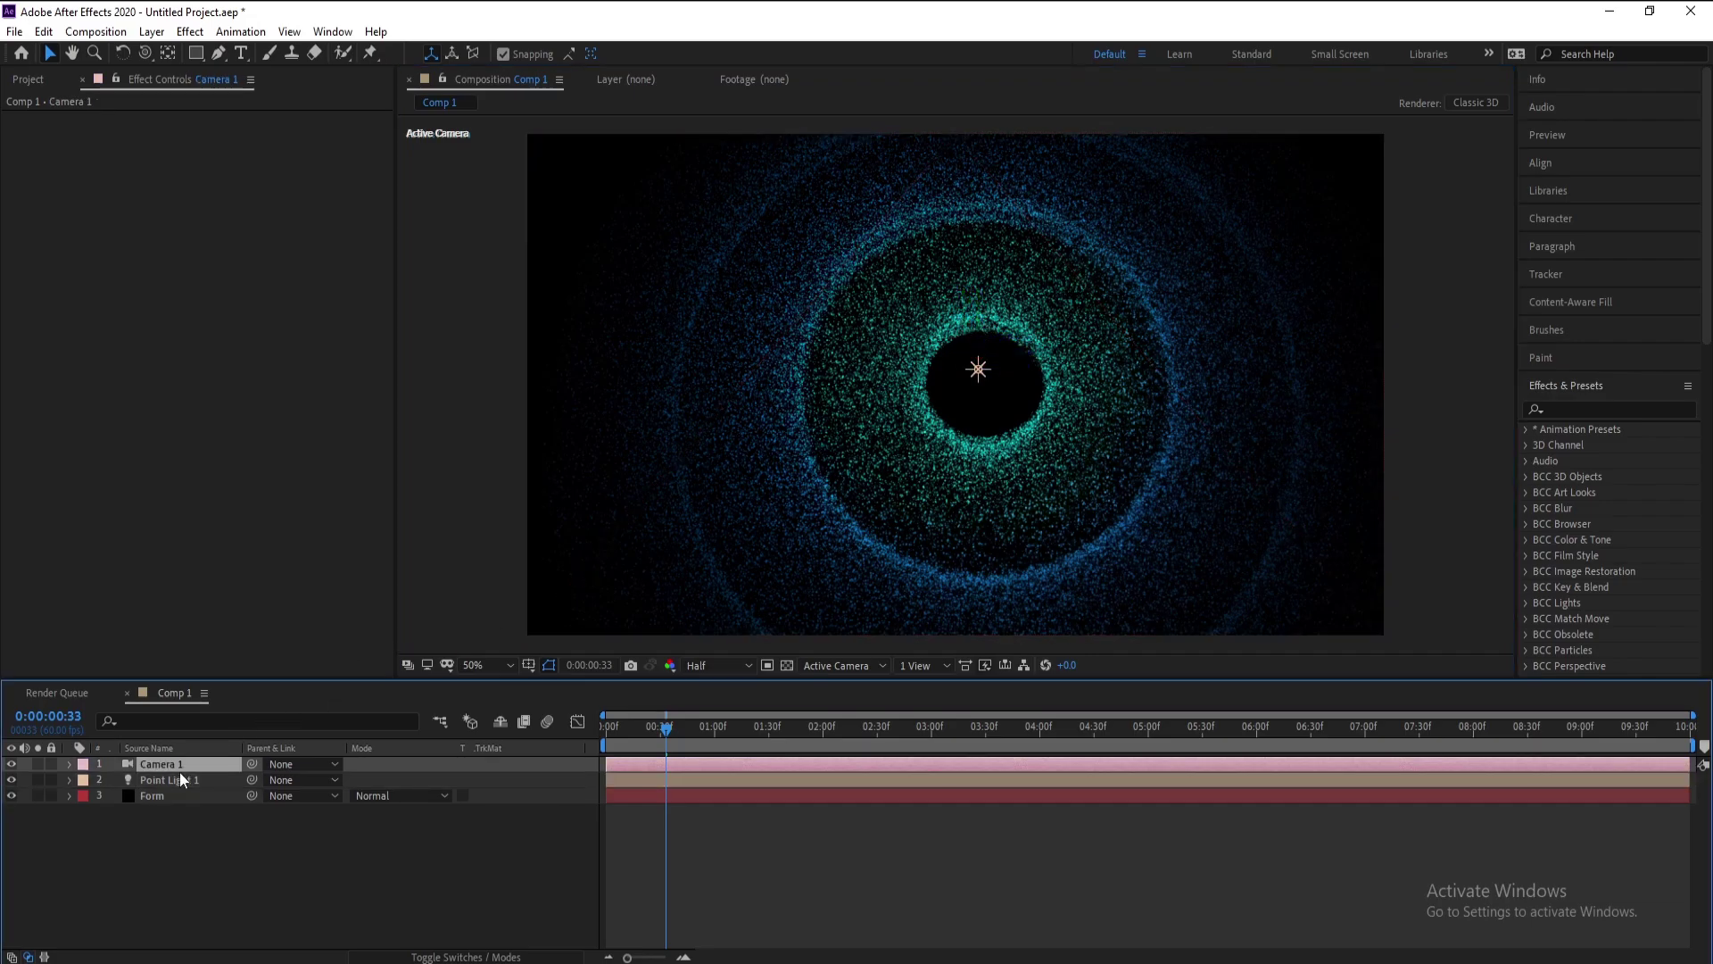
click(182, 782)
click(152, 31)
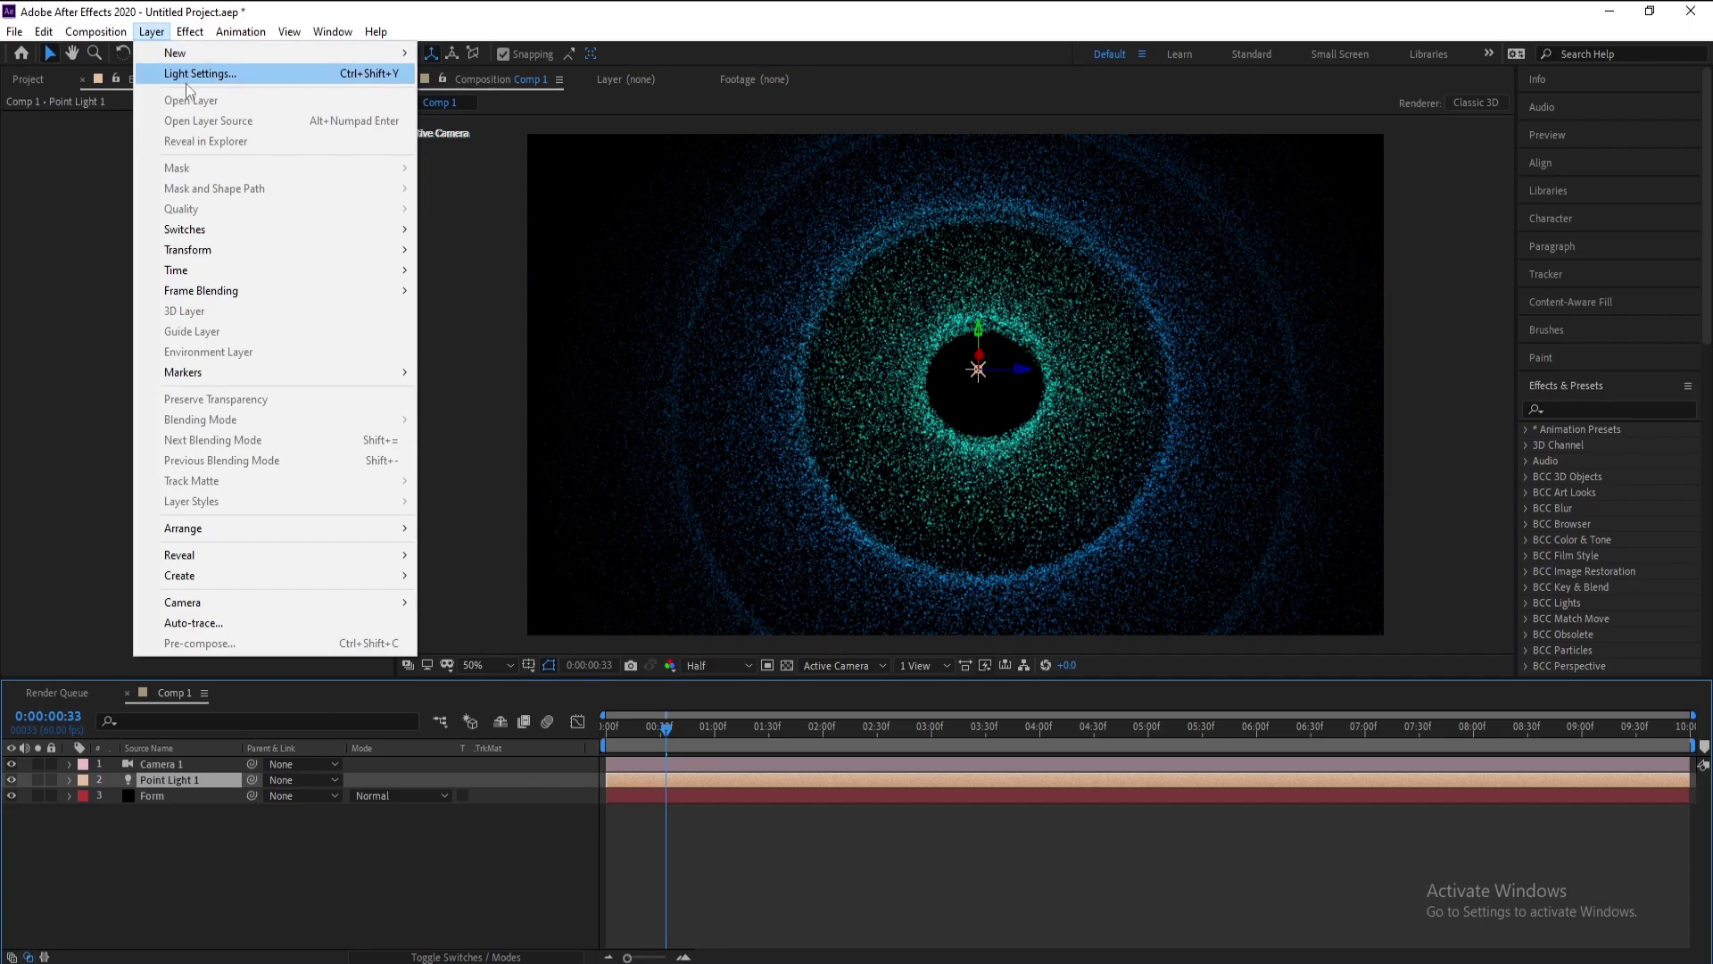
click(191, 75)
click(600, 314)
click(484, 601)
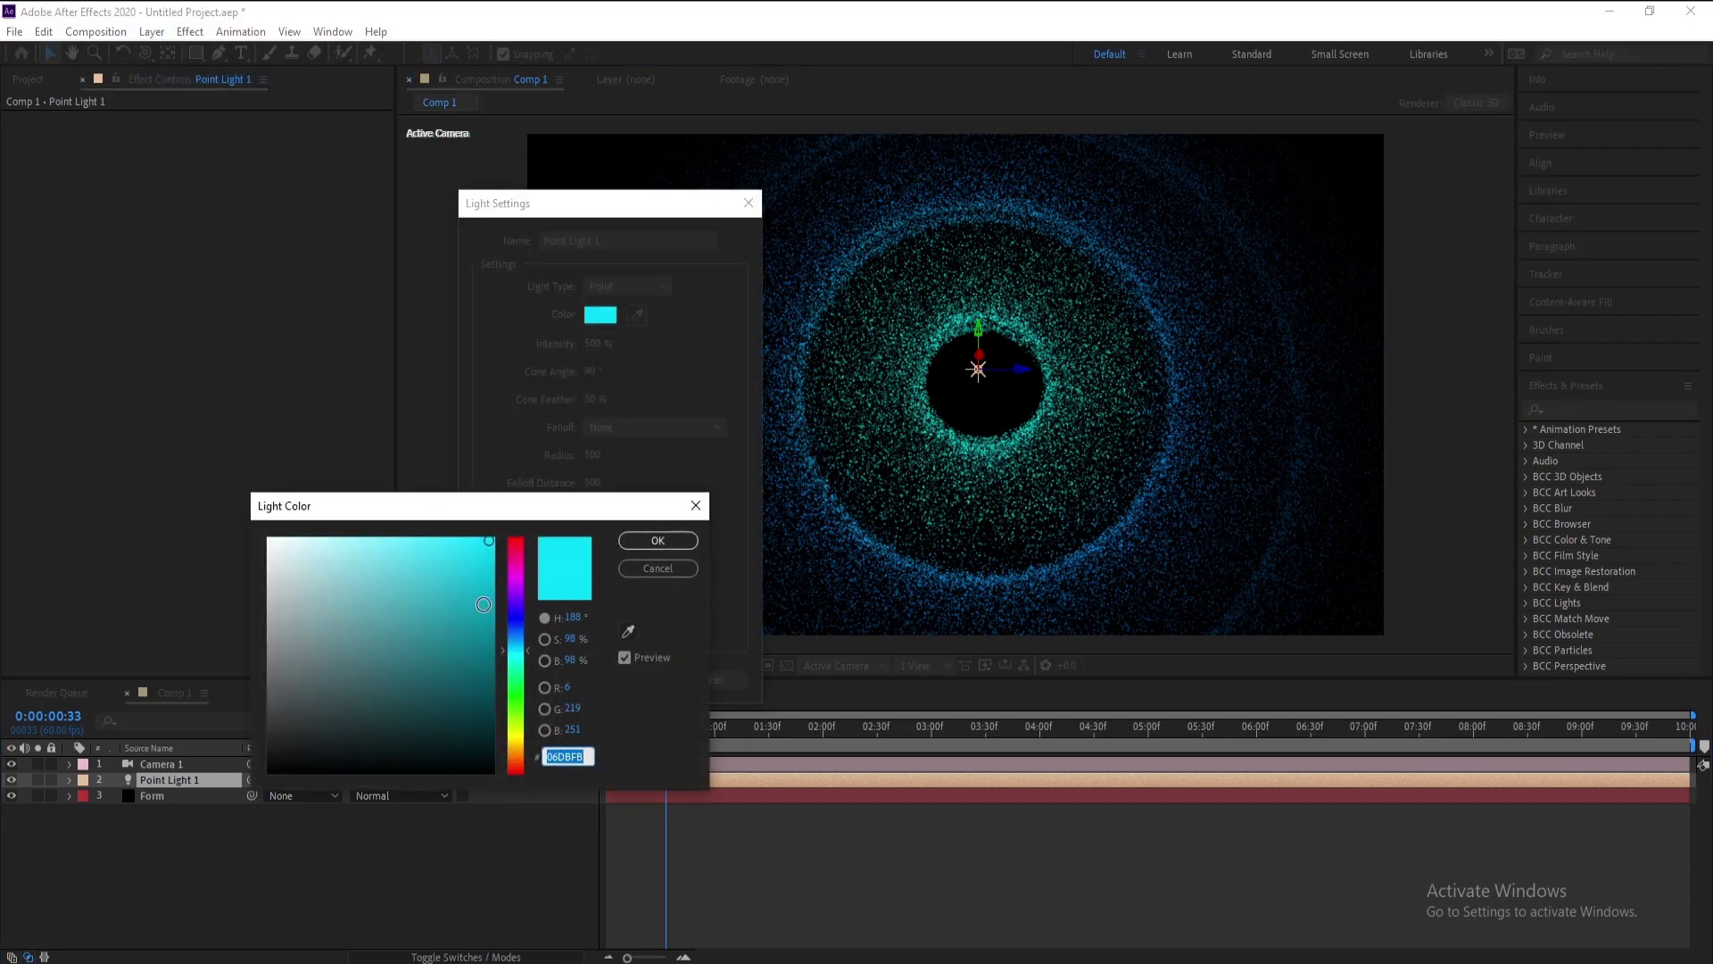
click(522, 644)
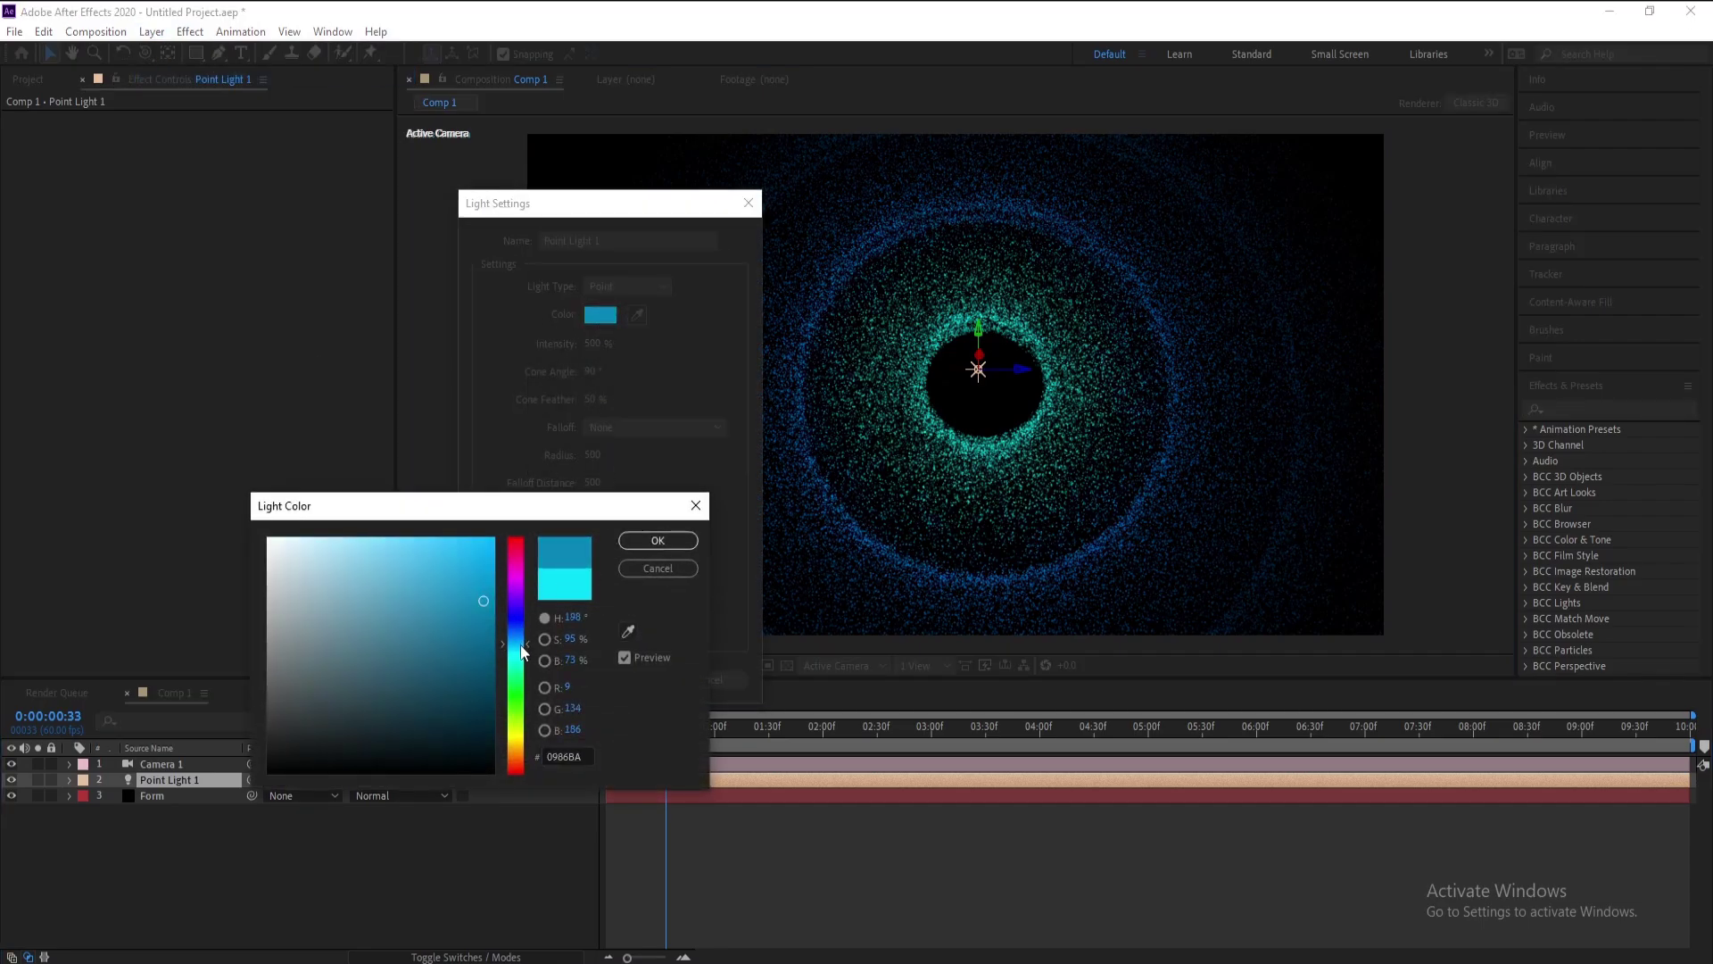
drag(522, 649, 523, 661)
drag(487, 563, 391, 542)
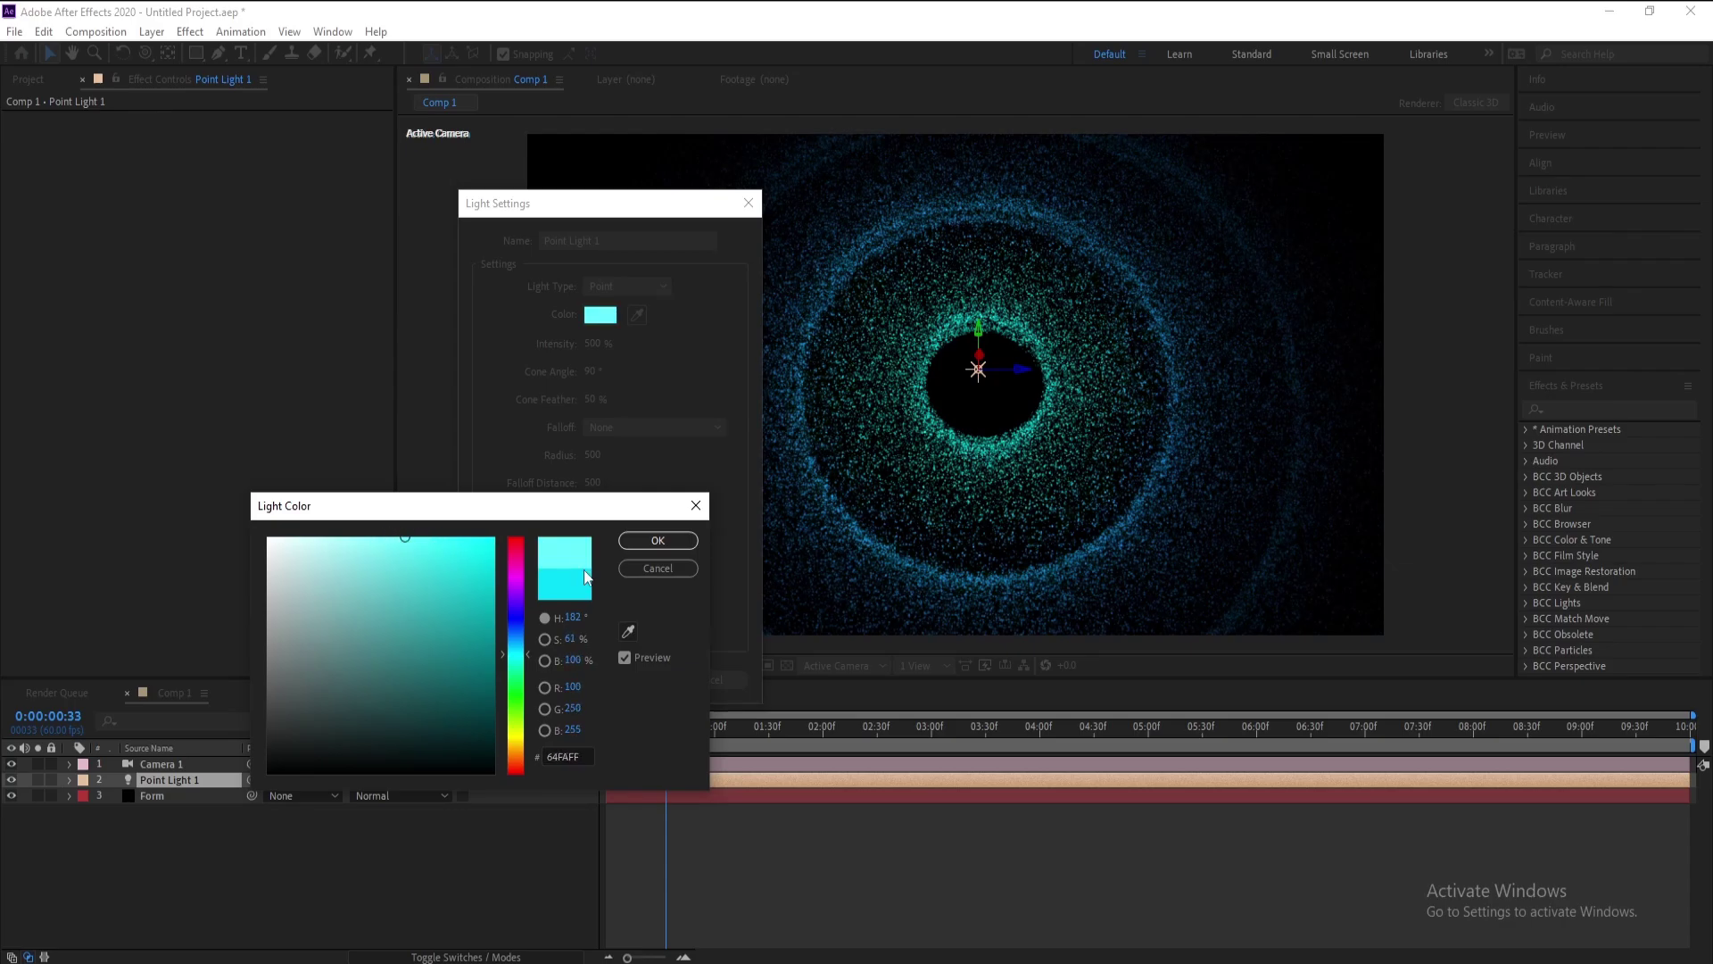
click(658, 540)
click(618, 679)
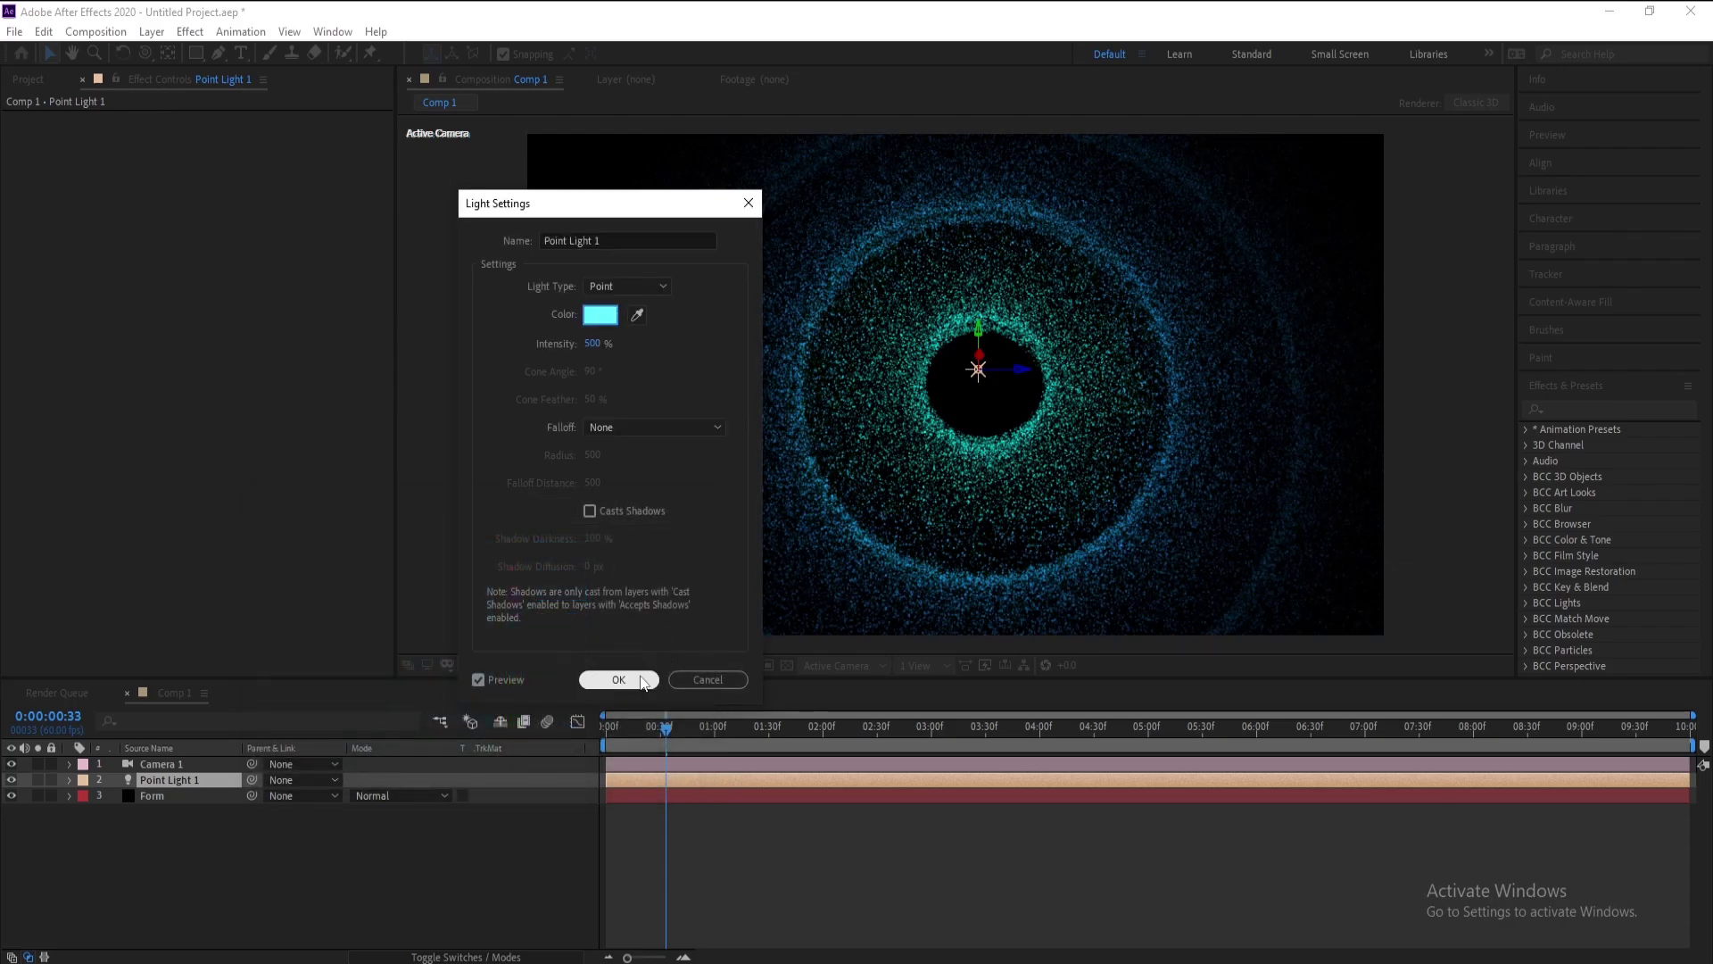
click(205, 795)
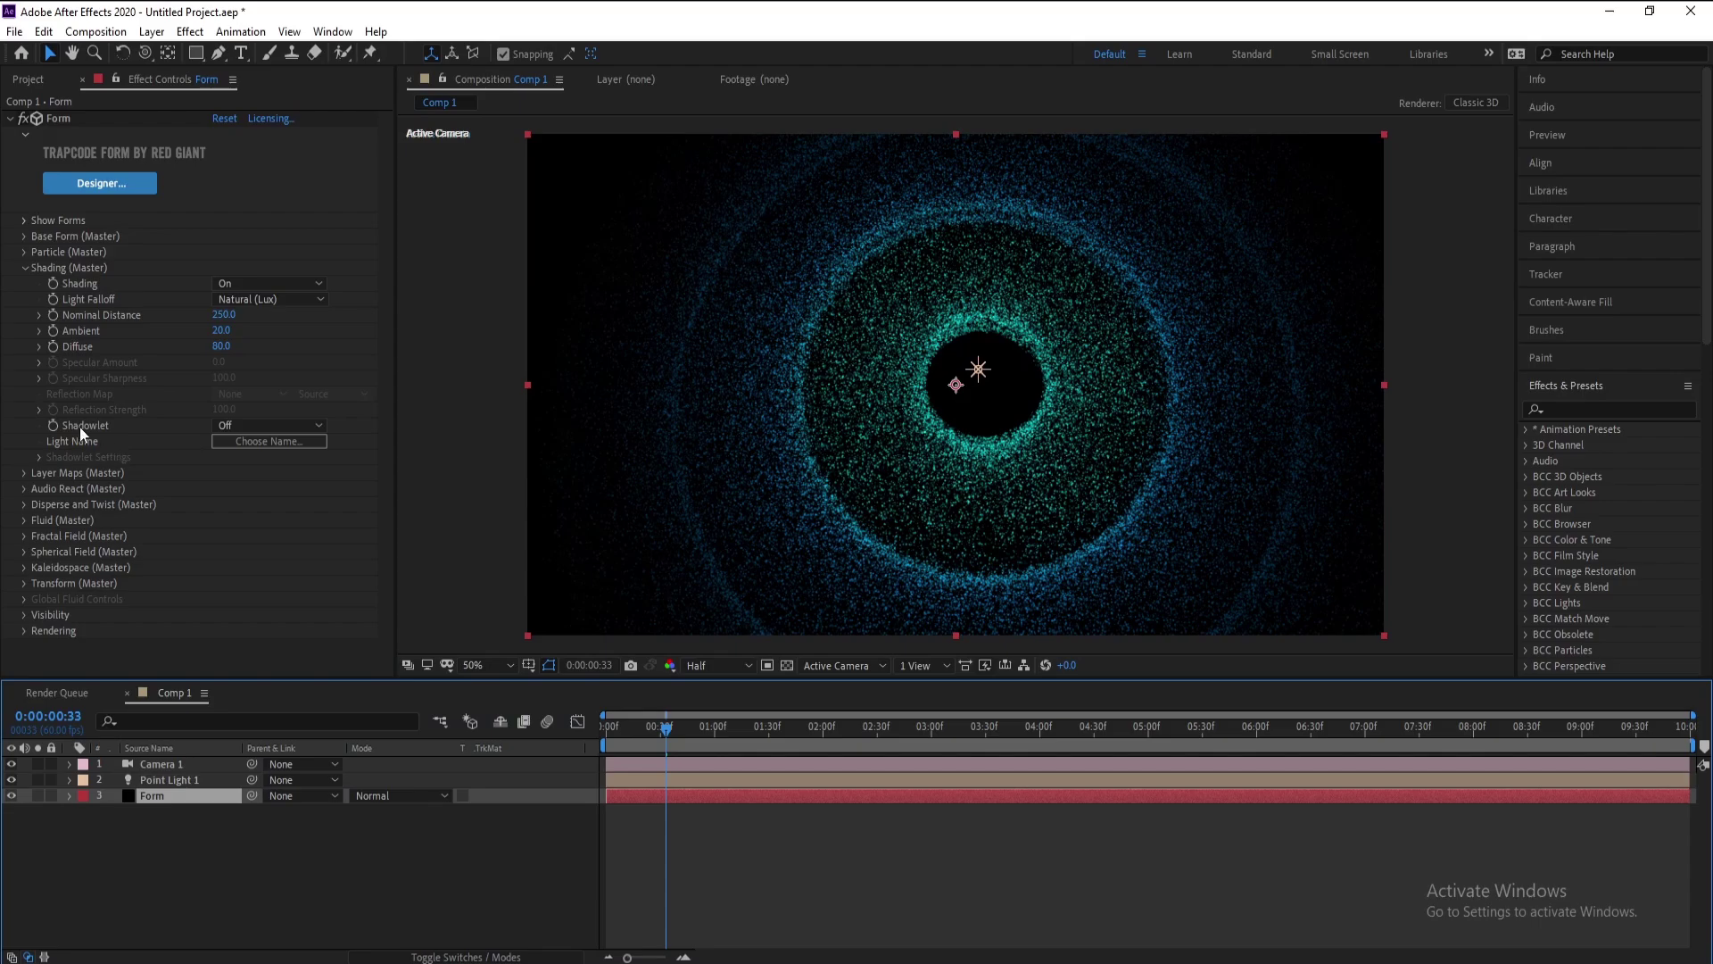
Step: Change Form's Particle (Master) colour to a lighter sky blue, 00AEFF
click(26, 252)
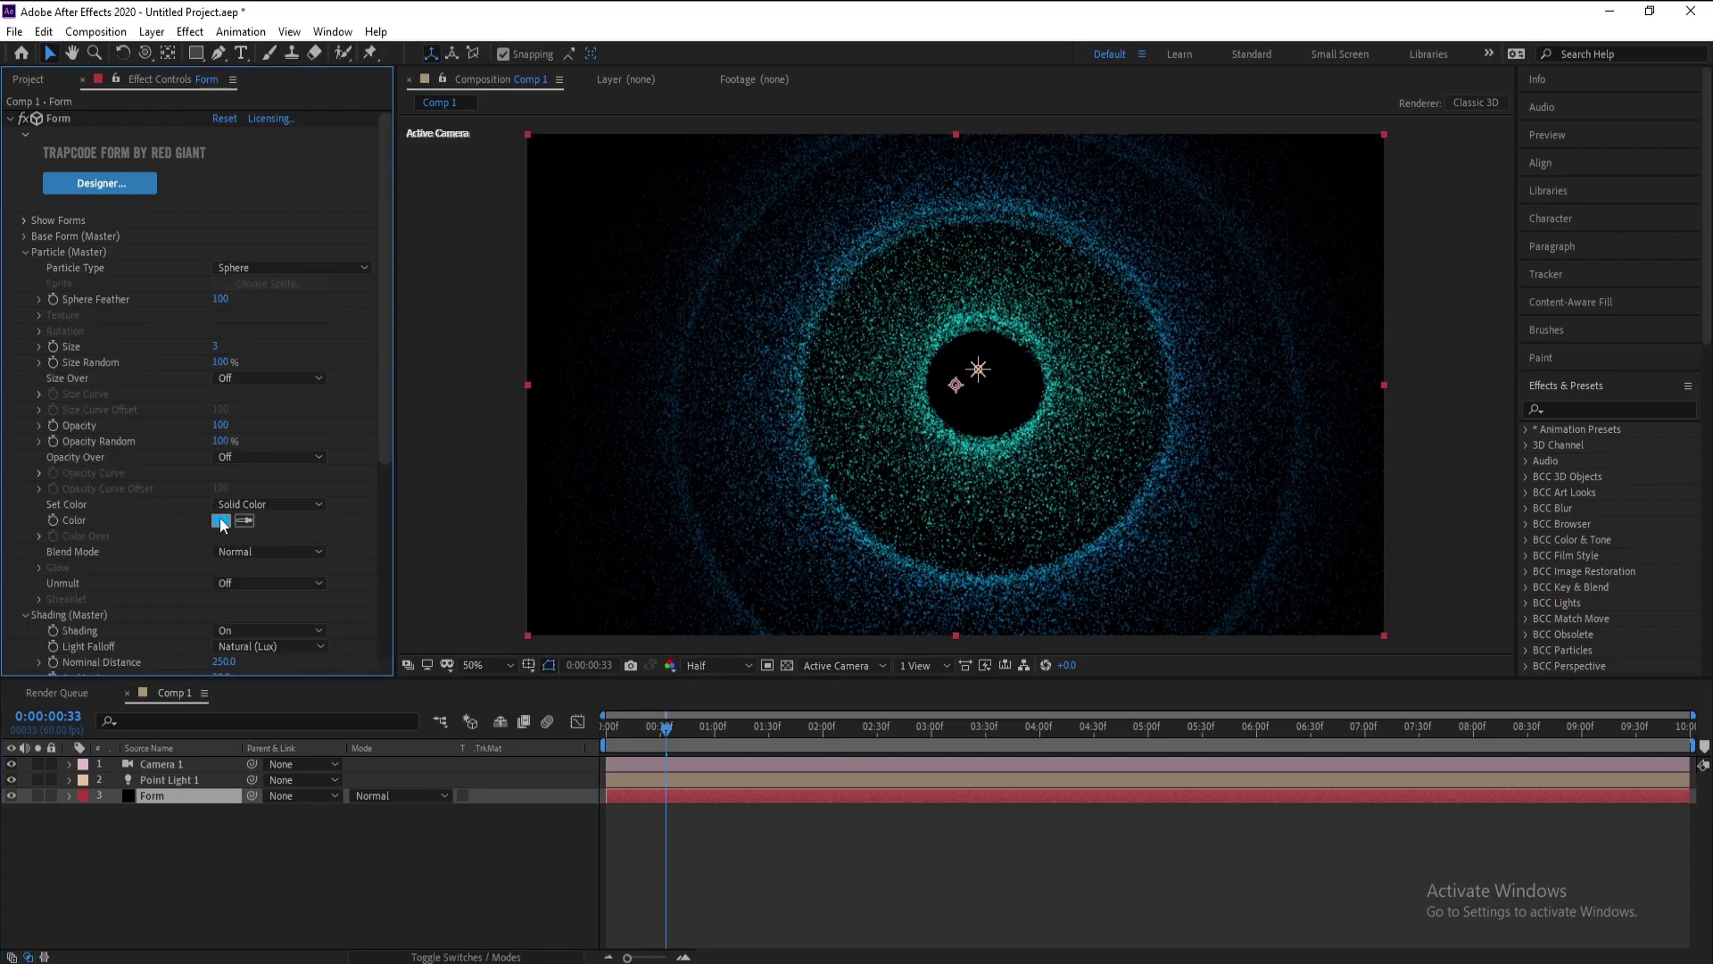
click(220, 521)
drag(520, 654, 523, 642)
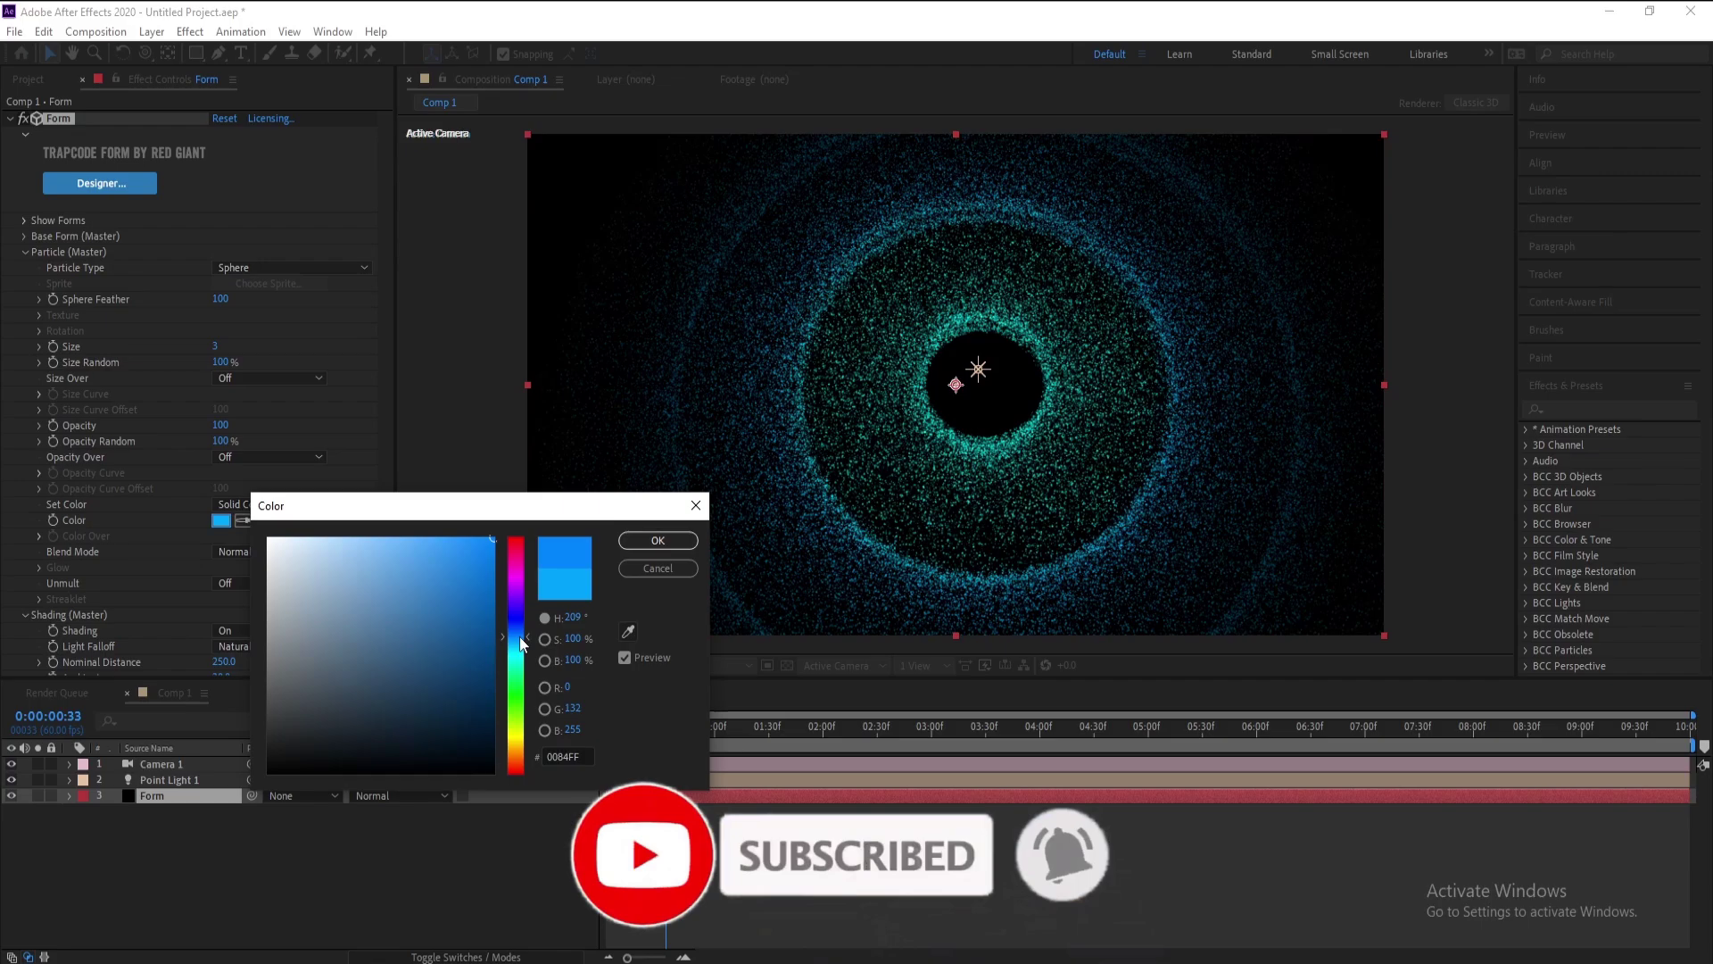
drag(523, 643, 526, 654)
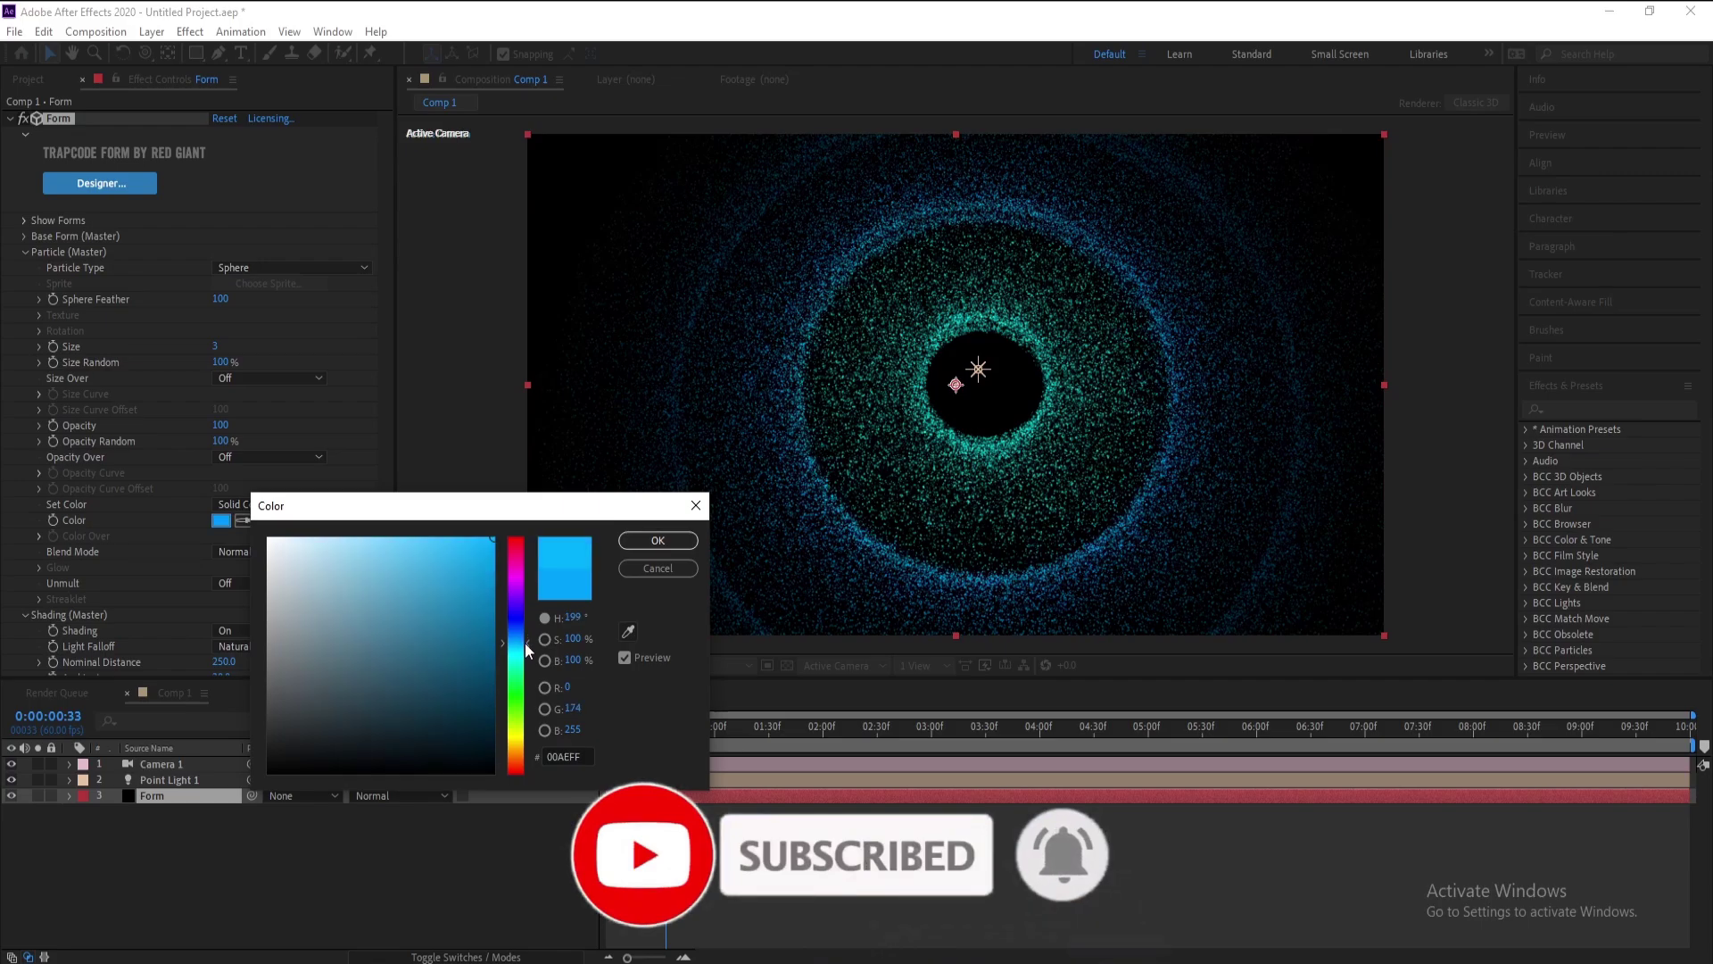
click(625, 546)
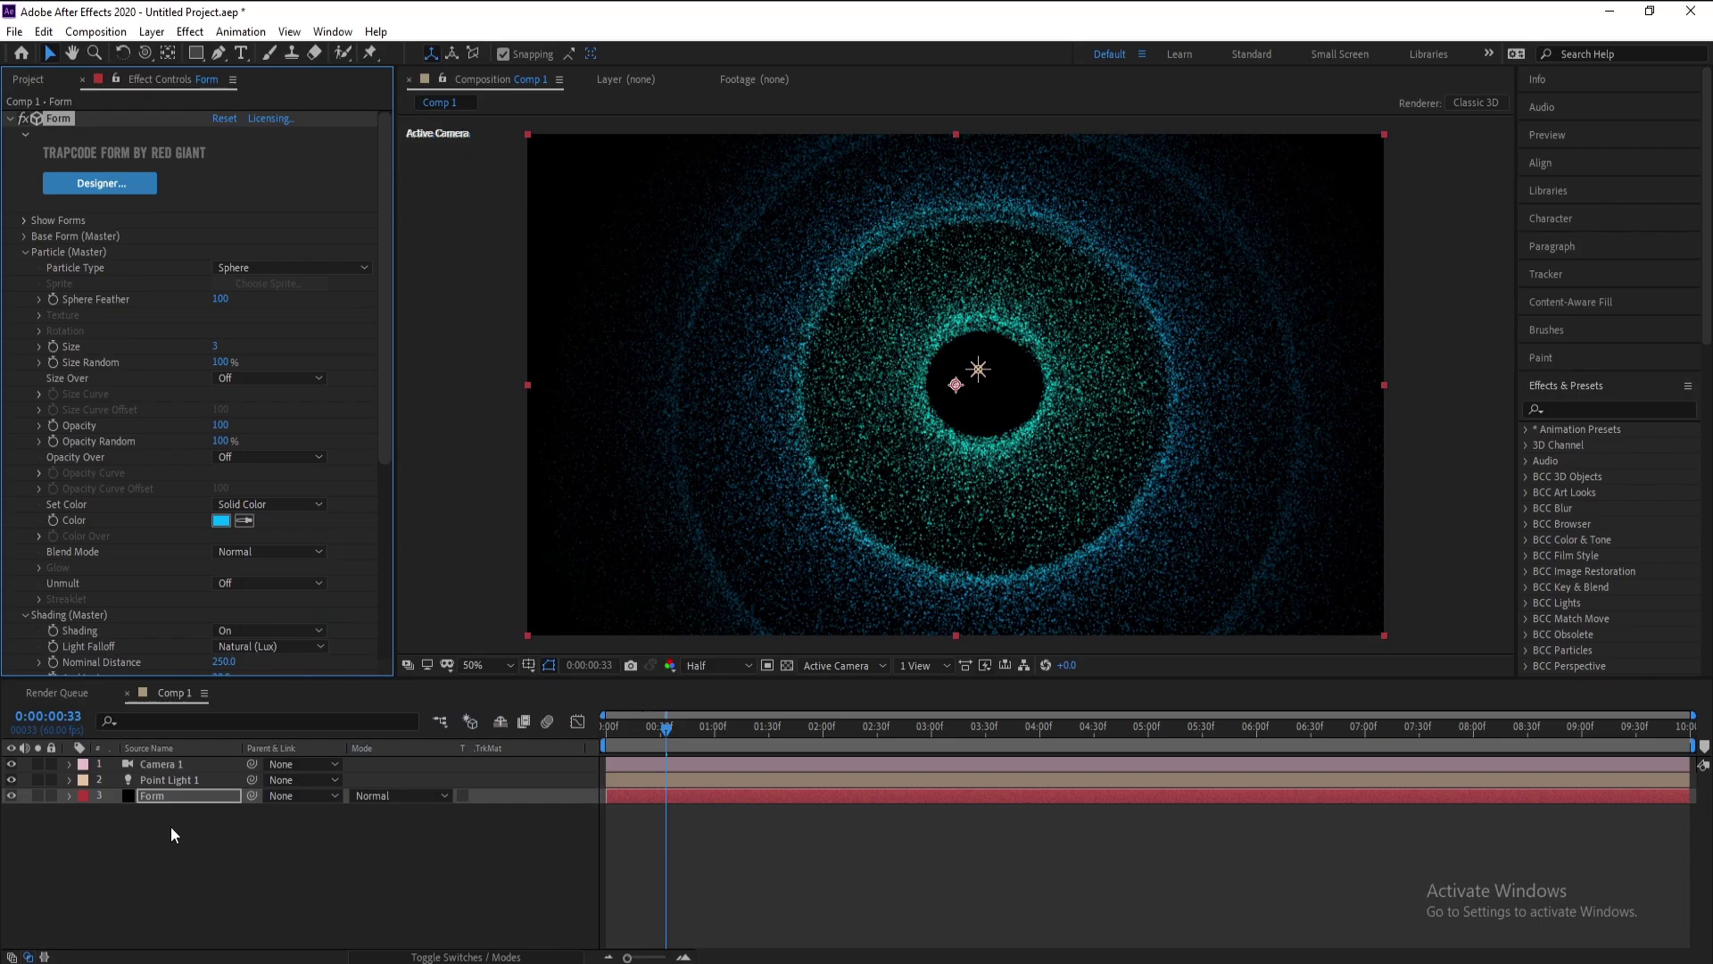
click(143, 794)
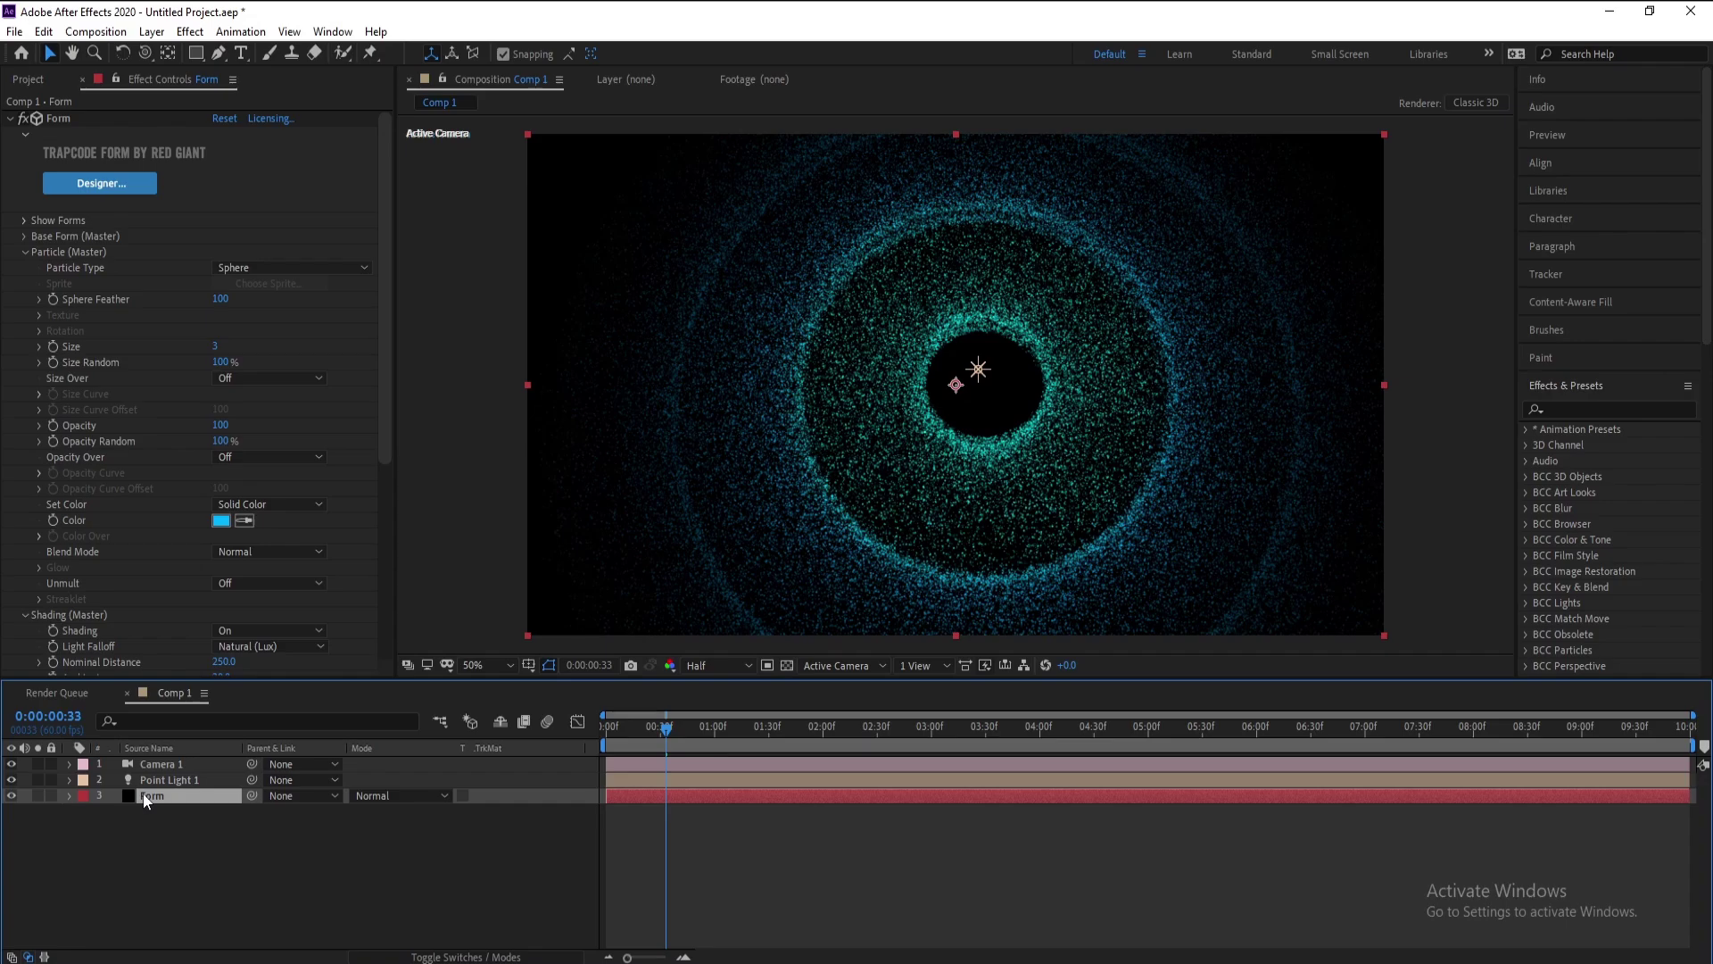
Step: Deselect the Form layer and bring the playhead back to 0:00:00:00
click(154, 859)
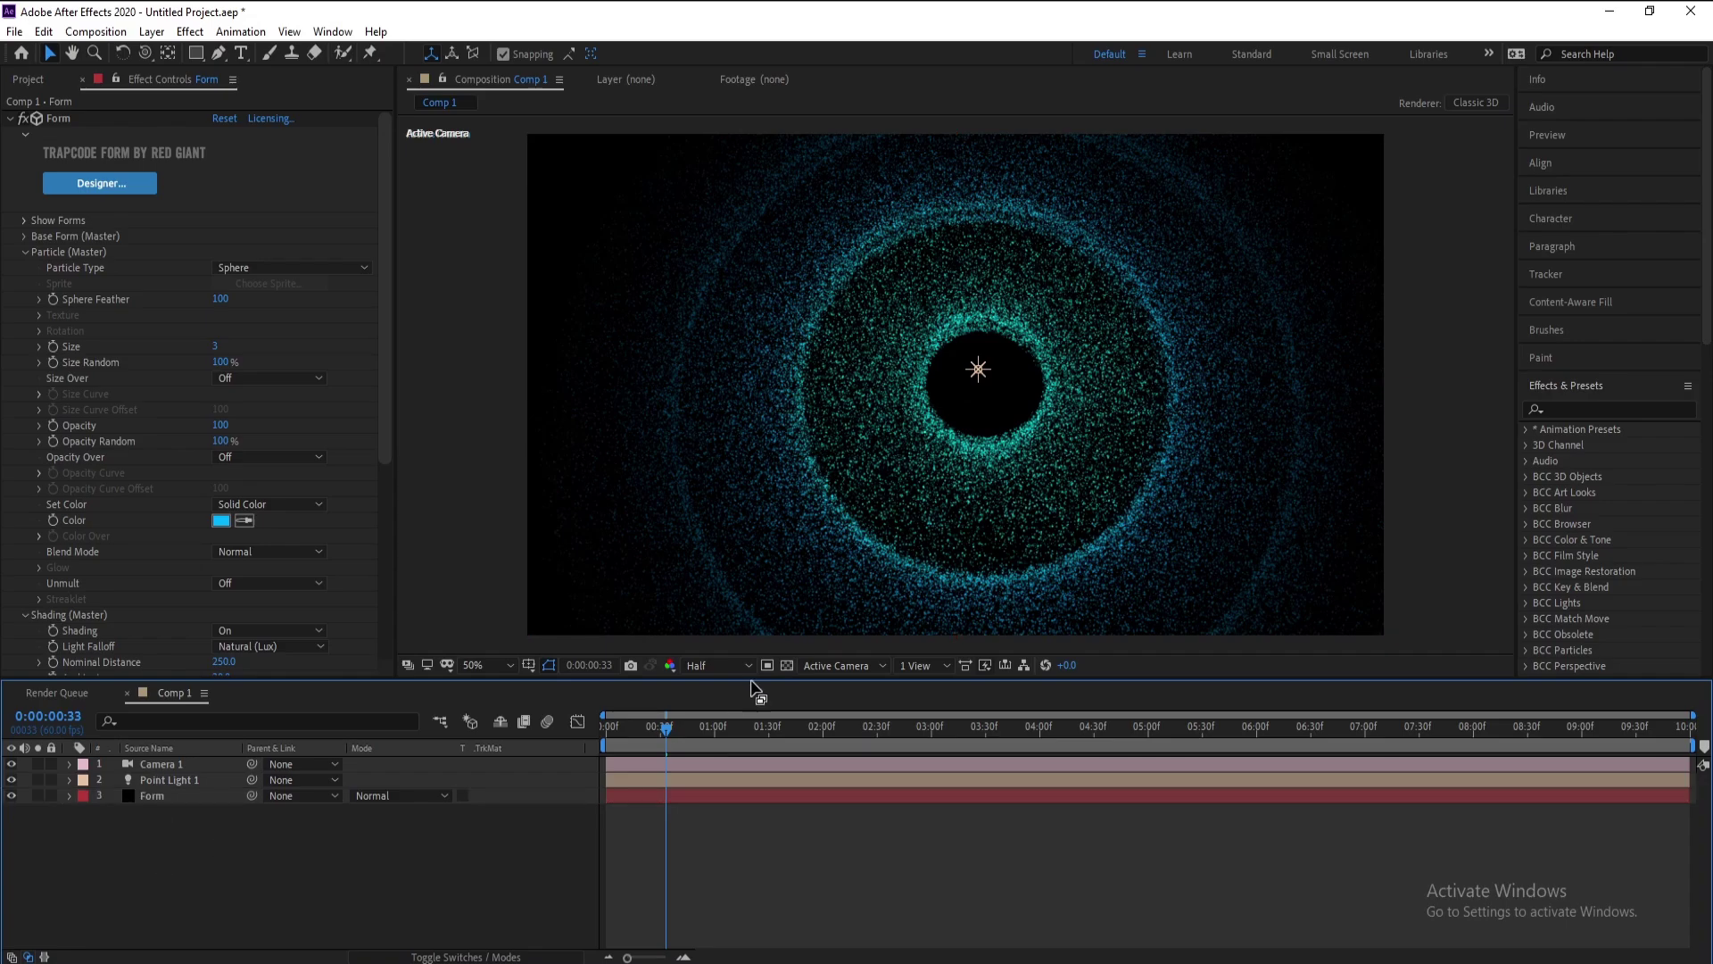
drag(665, 727, 533, 759)
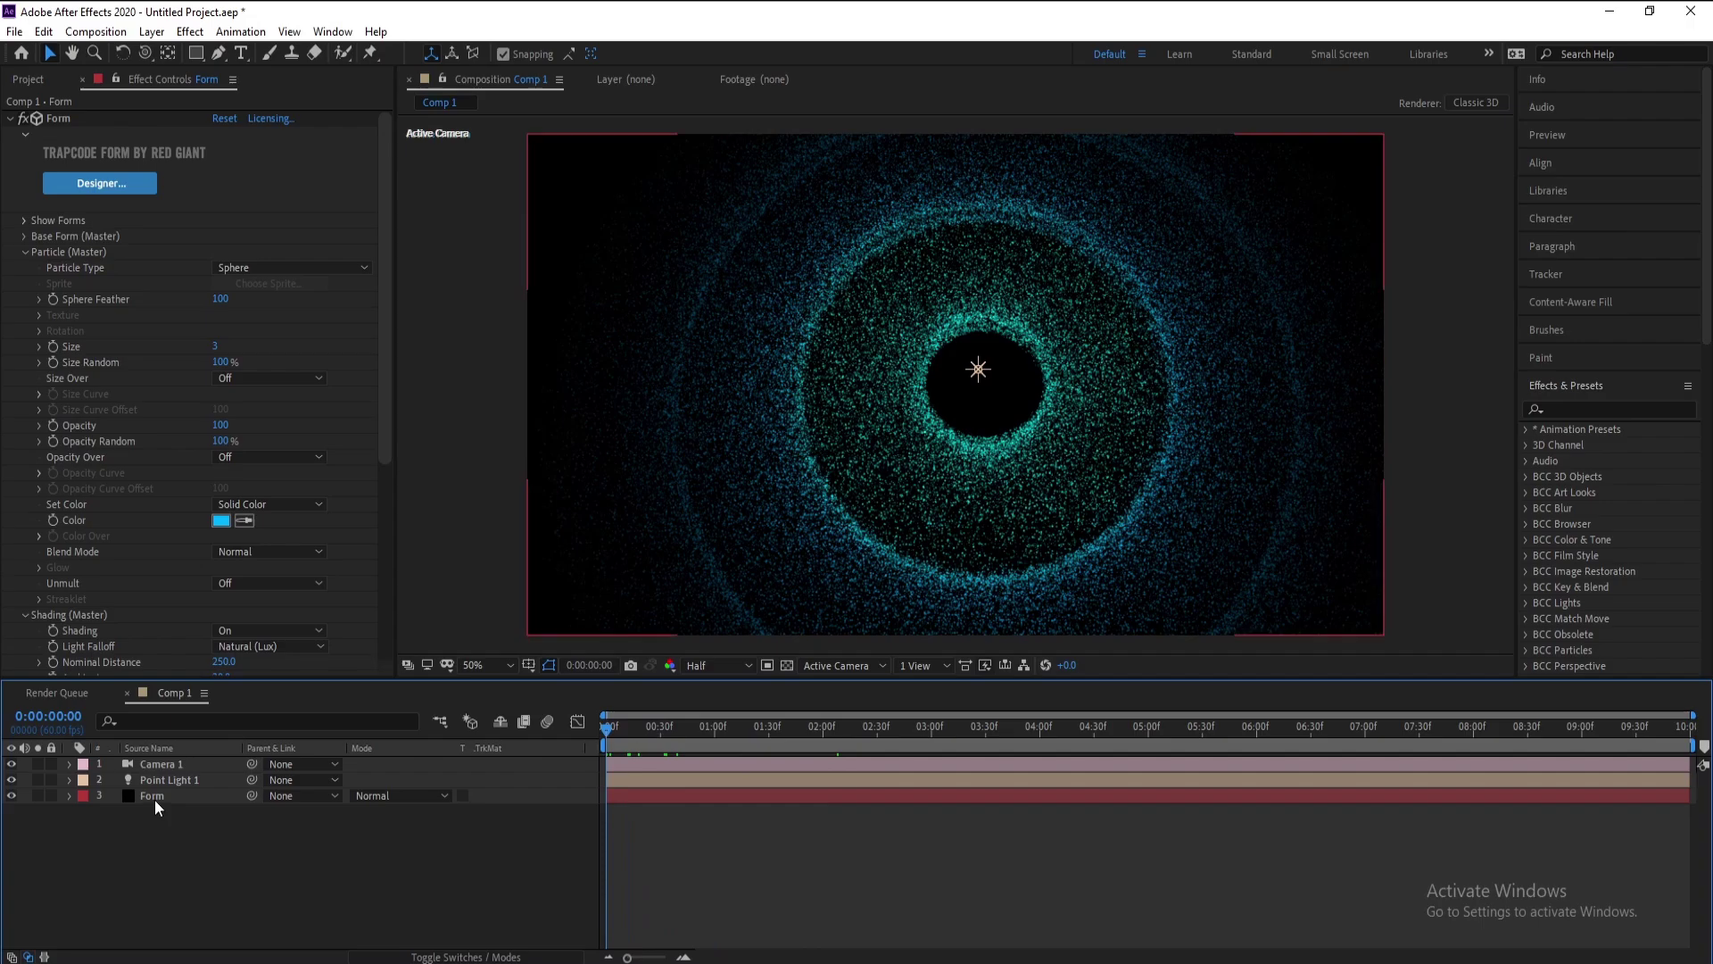
Step: Add a new Null Object layer, Null 1, and make it a 3D layer
click(152, 32)
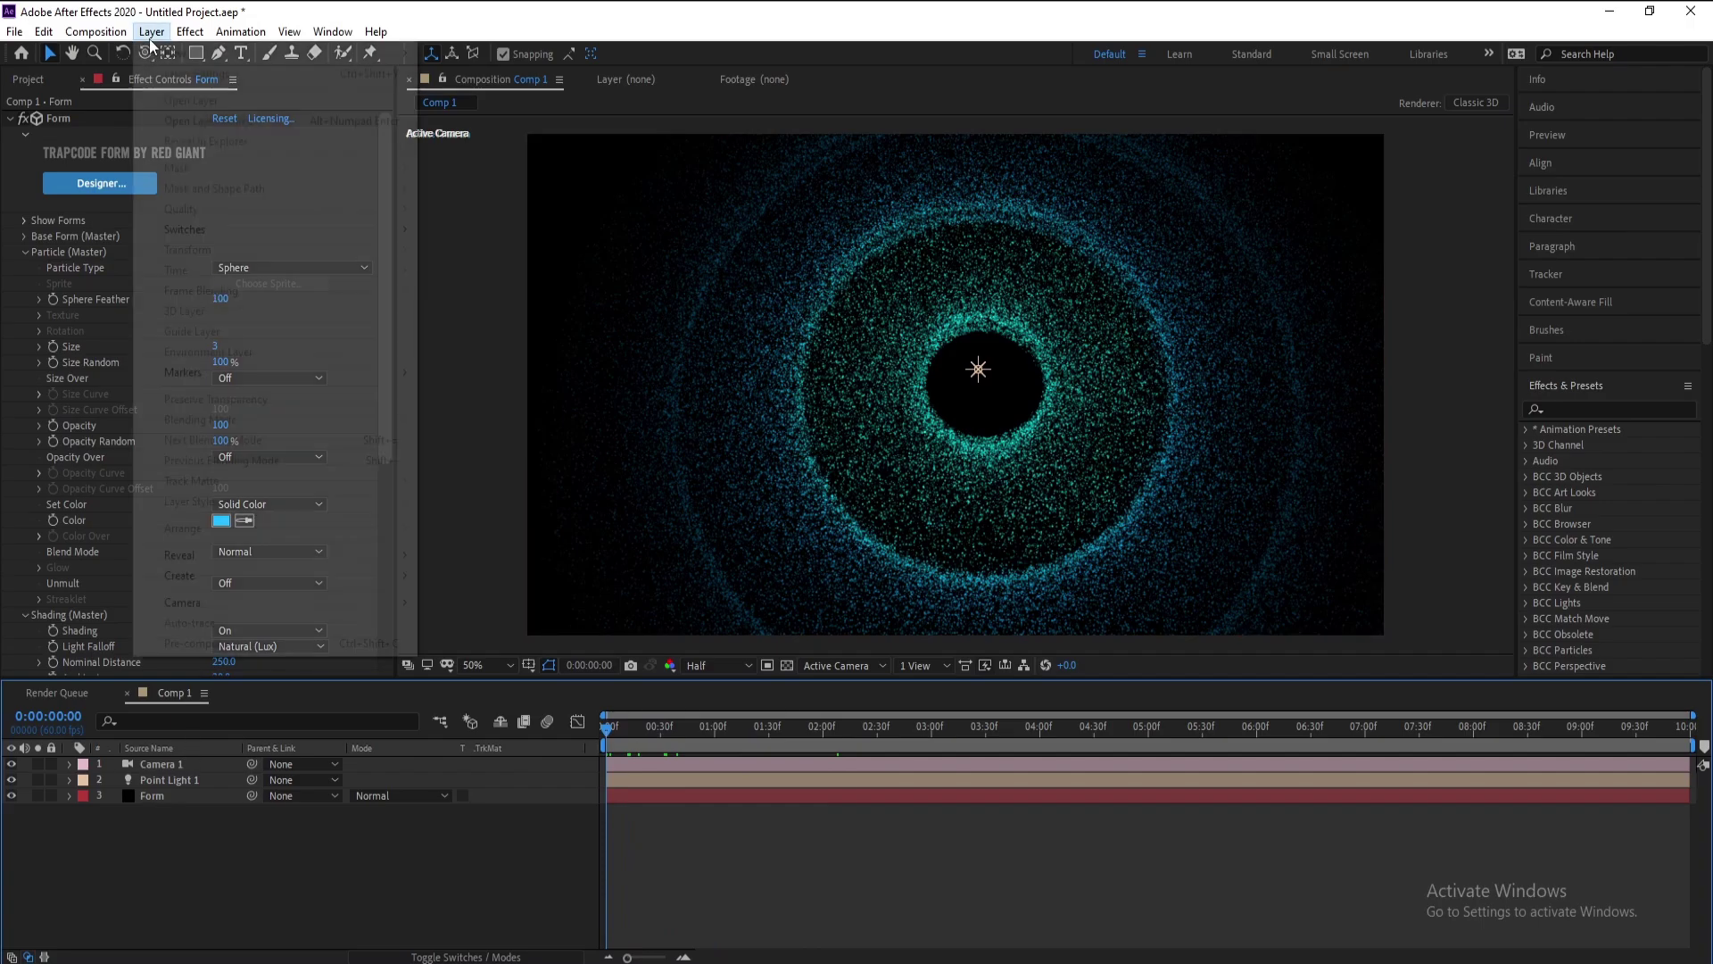
mouse_move(334, 59)
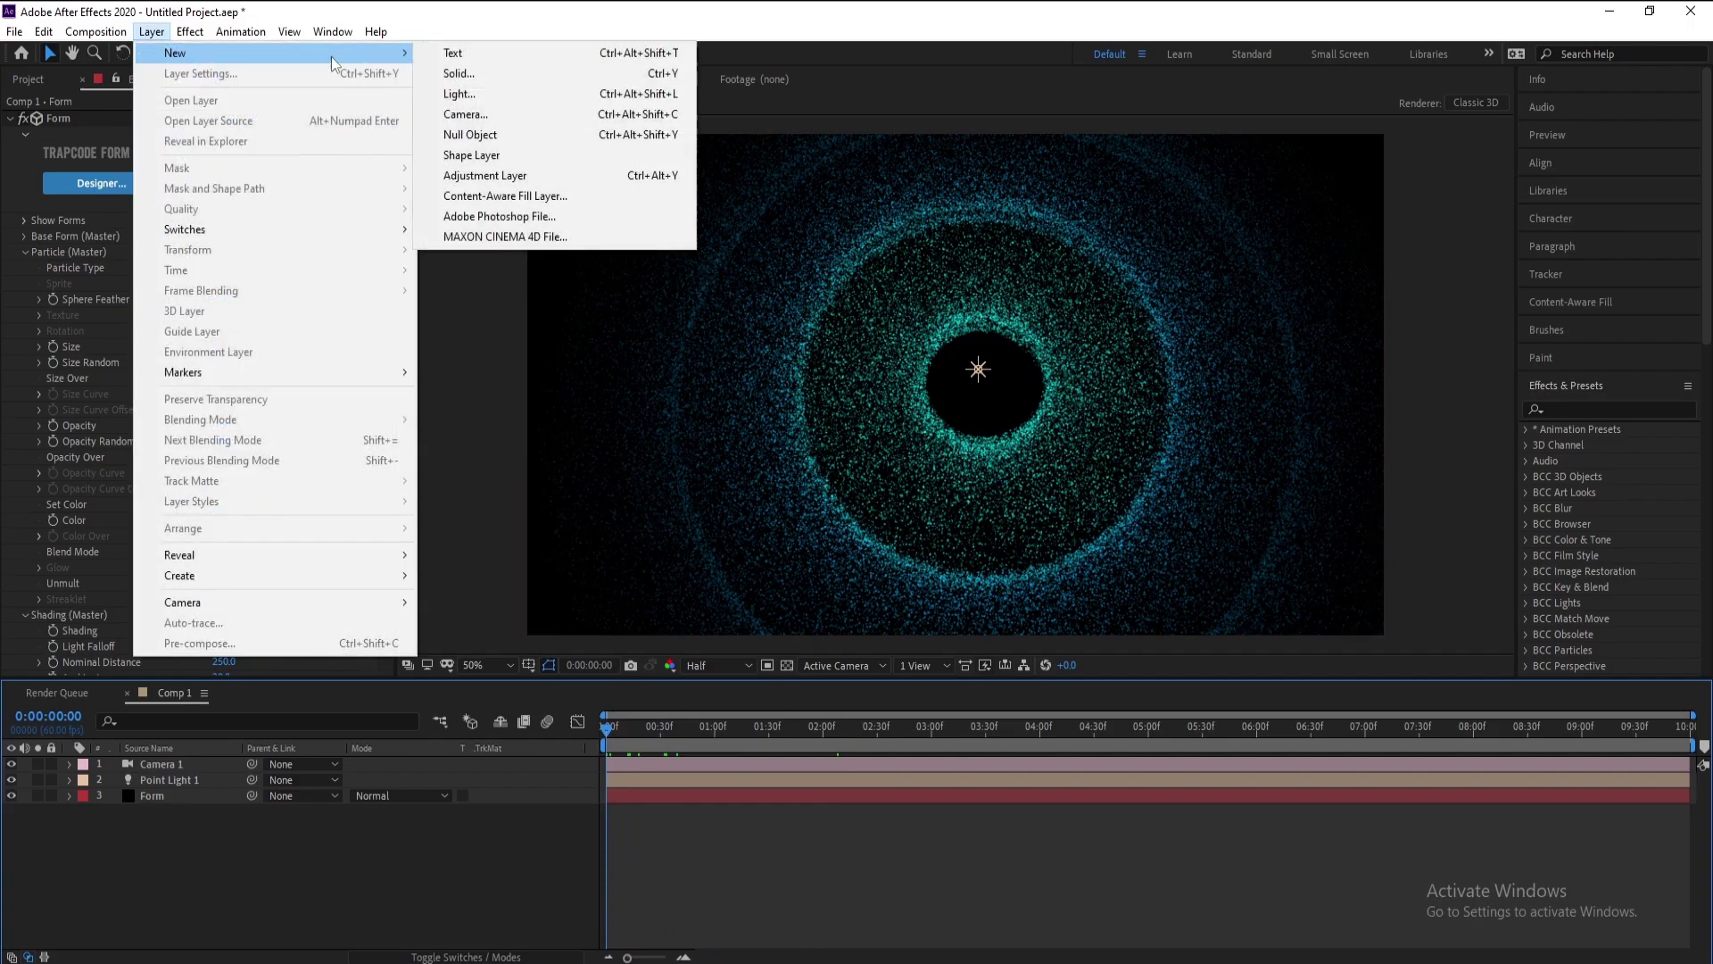
click(474, 134)
click(413, 956)
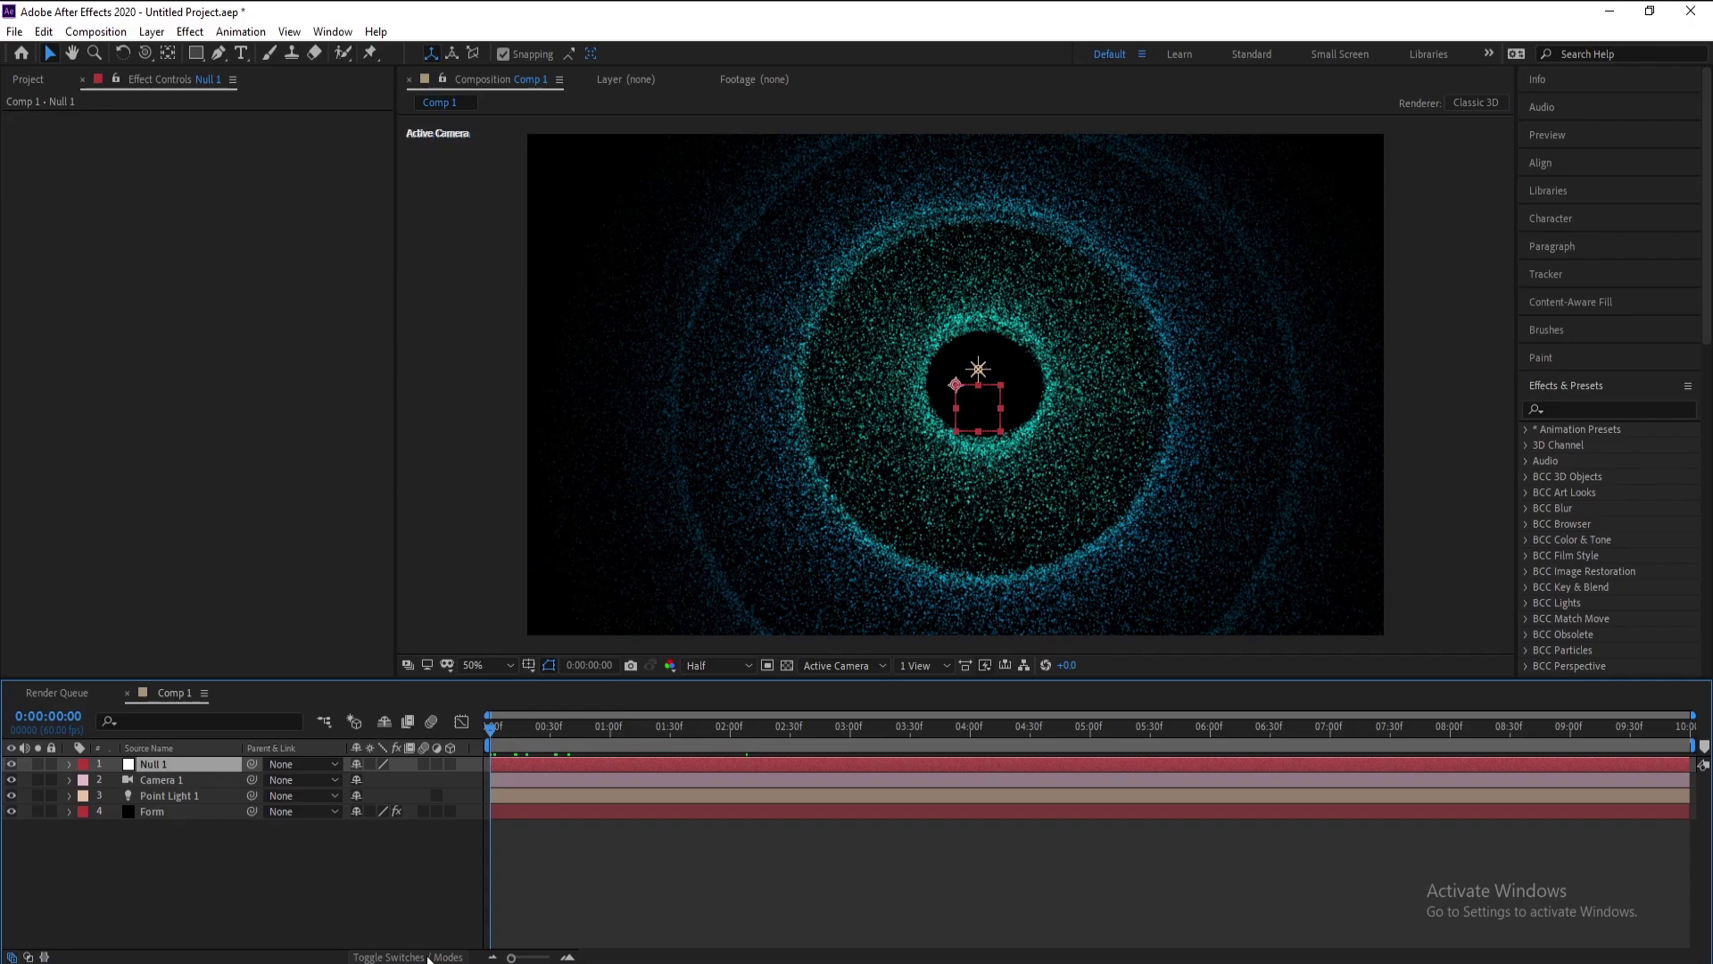
click(450, 763)
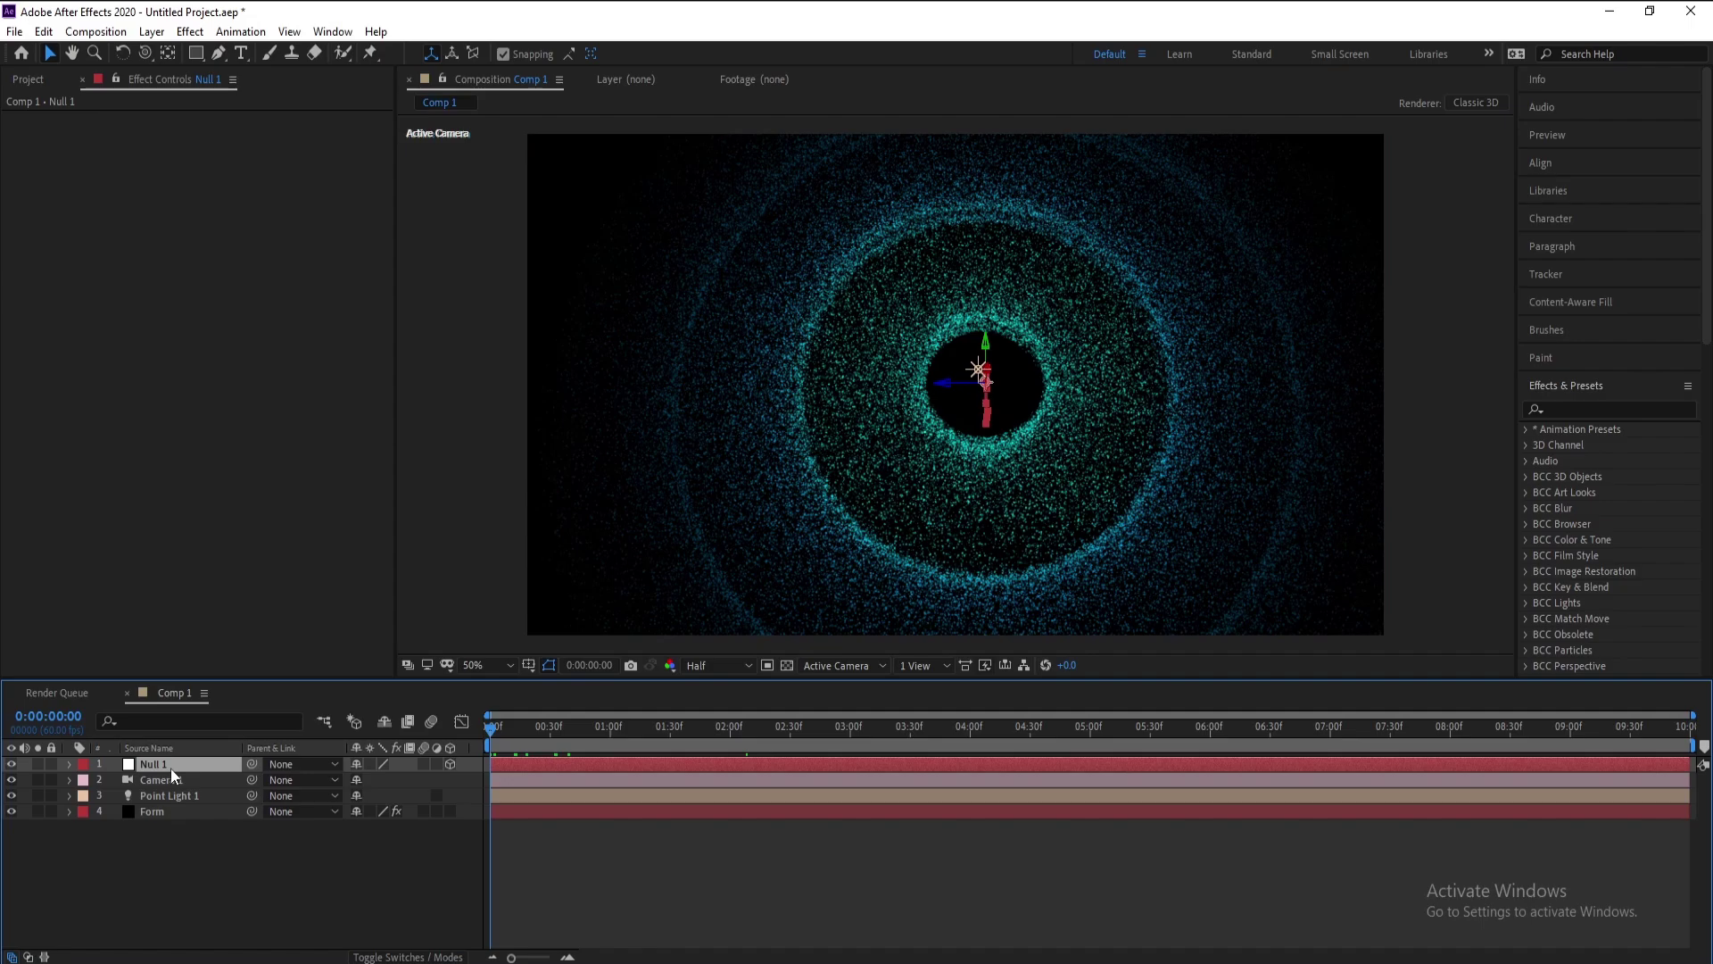
Step: Try a 19° X Rotation on Null 1, then undo it back to 0°
key(r)
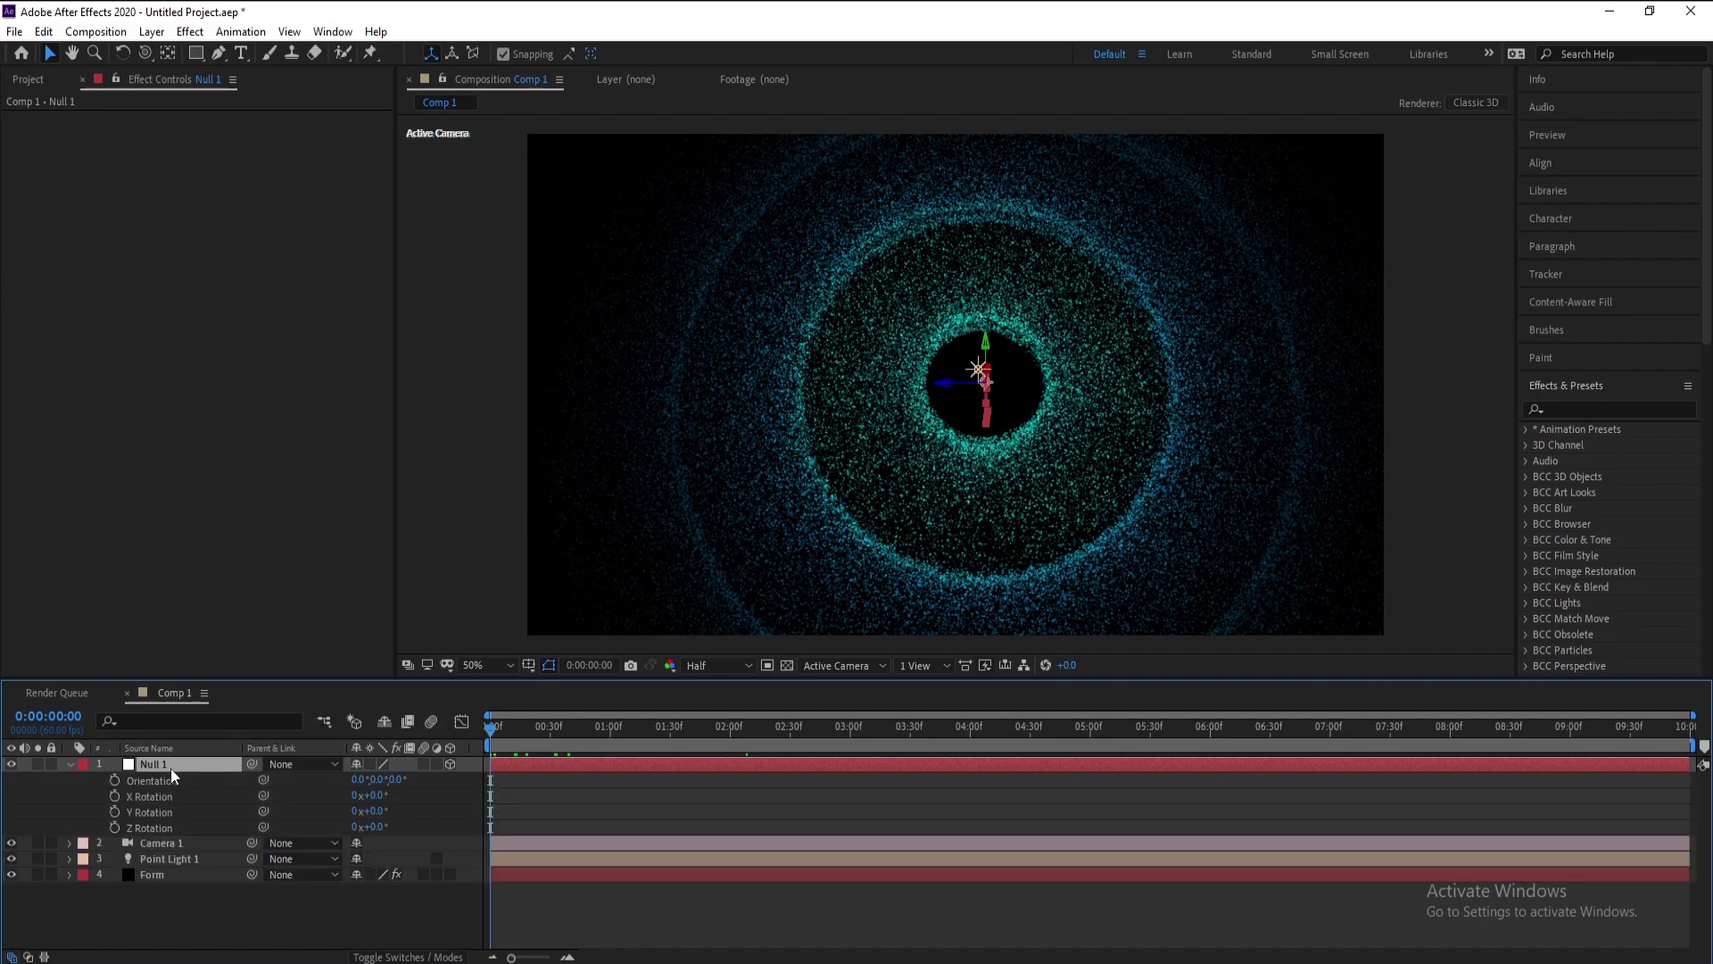
click(115, 798)
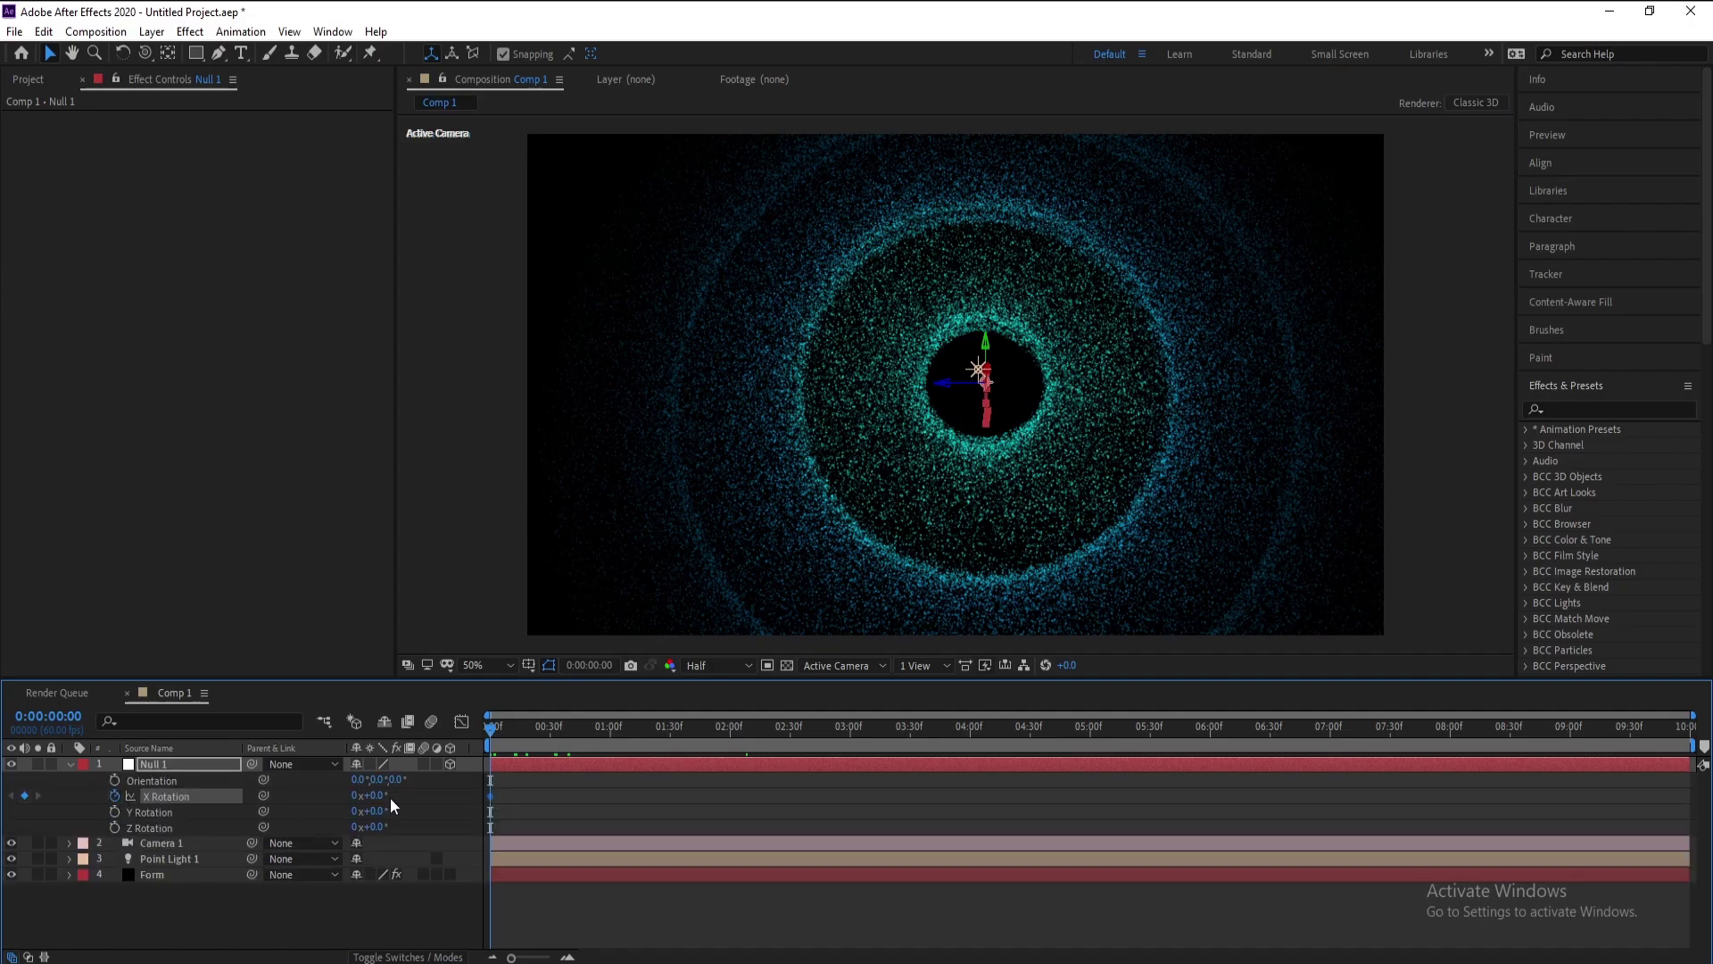
drag(391, 800, 396, 796)
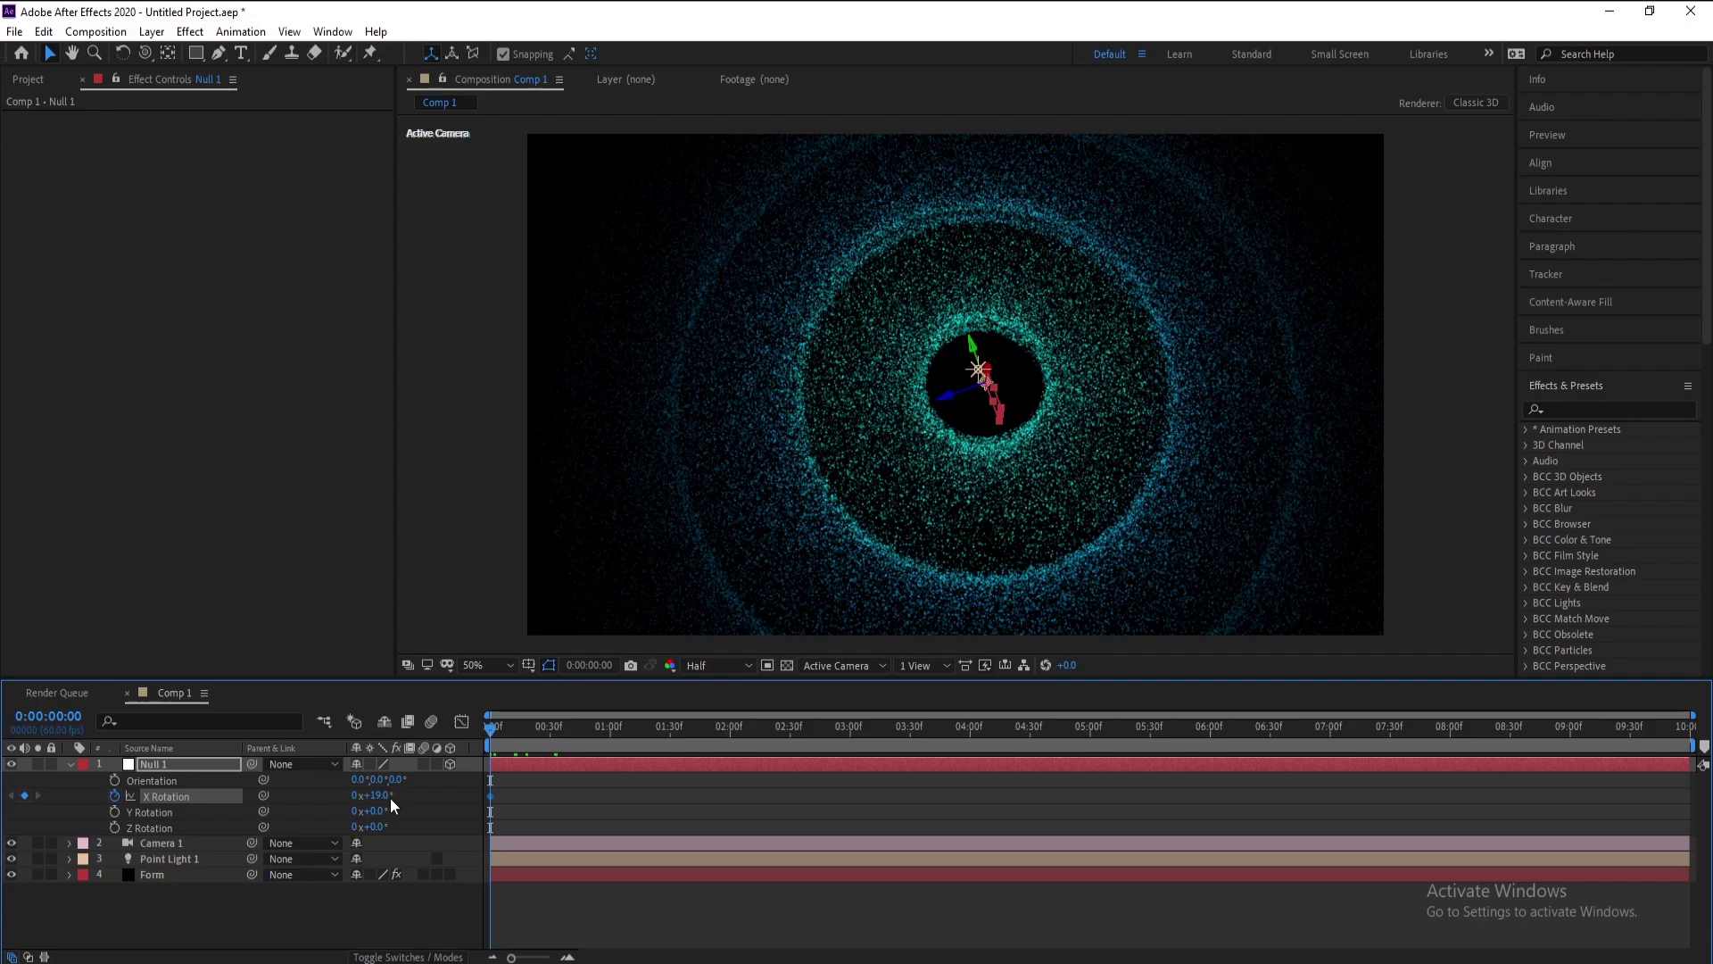
click(43, 31)
click(71, 54)
click(115, 795)
click(69, 765)
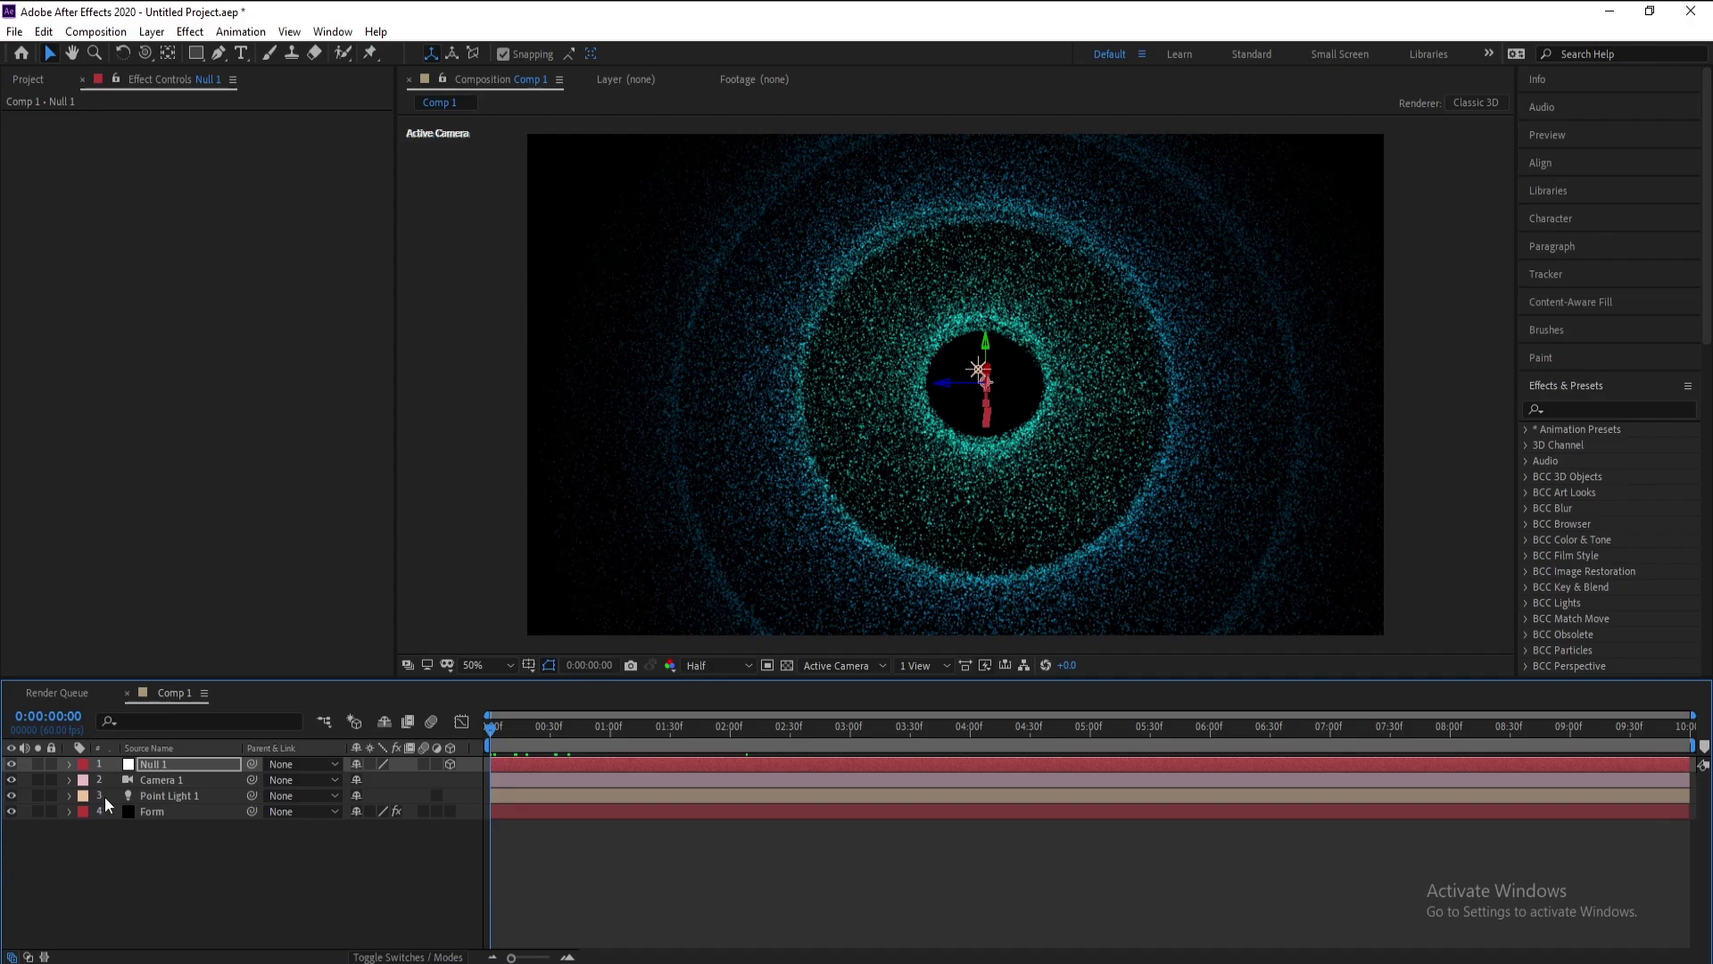
Step: Parent Camera 1 to Null 1, then test a 25° null rotation and undo it
click(152, 786)
drag(252, 780, 149, 770)
click(152, 766)
key(r)
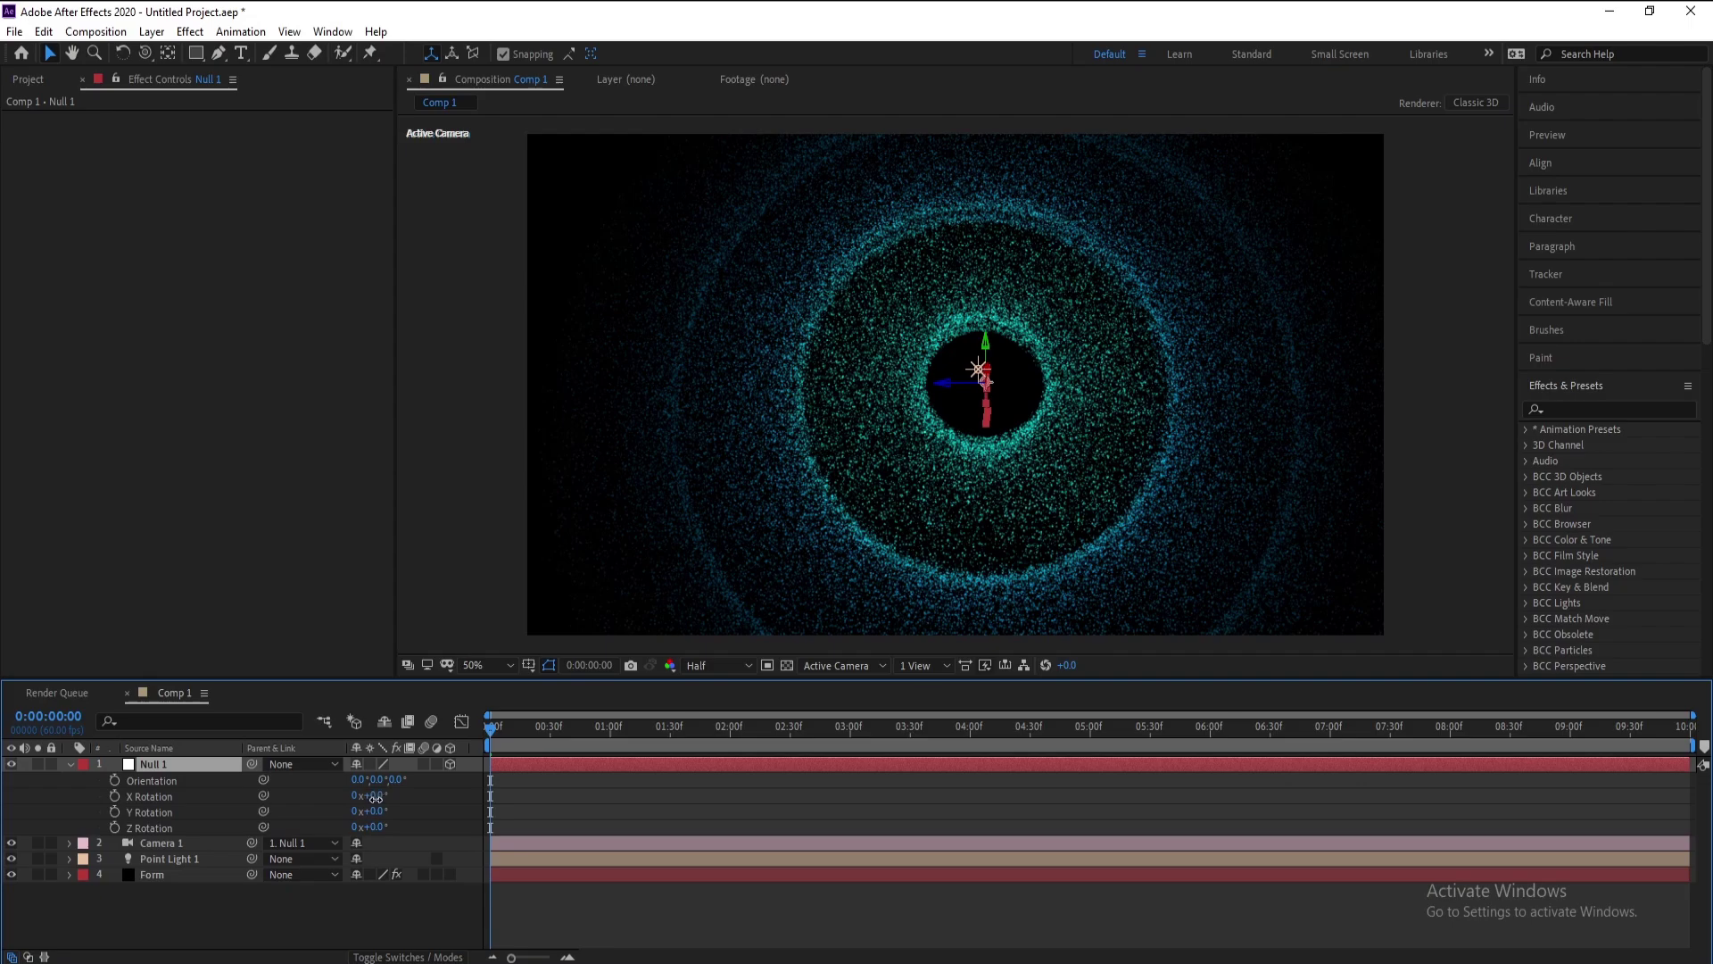
drag(376, 797, 410, 800)
click(42, 31)
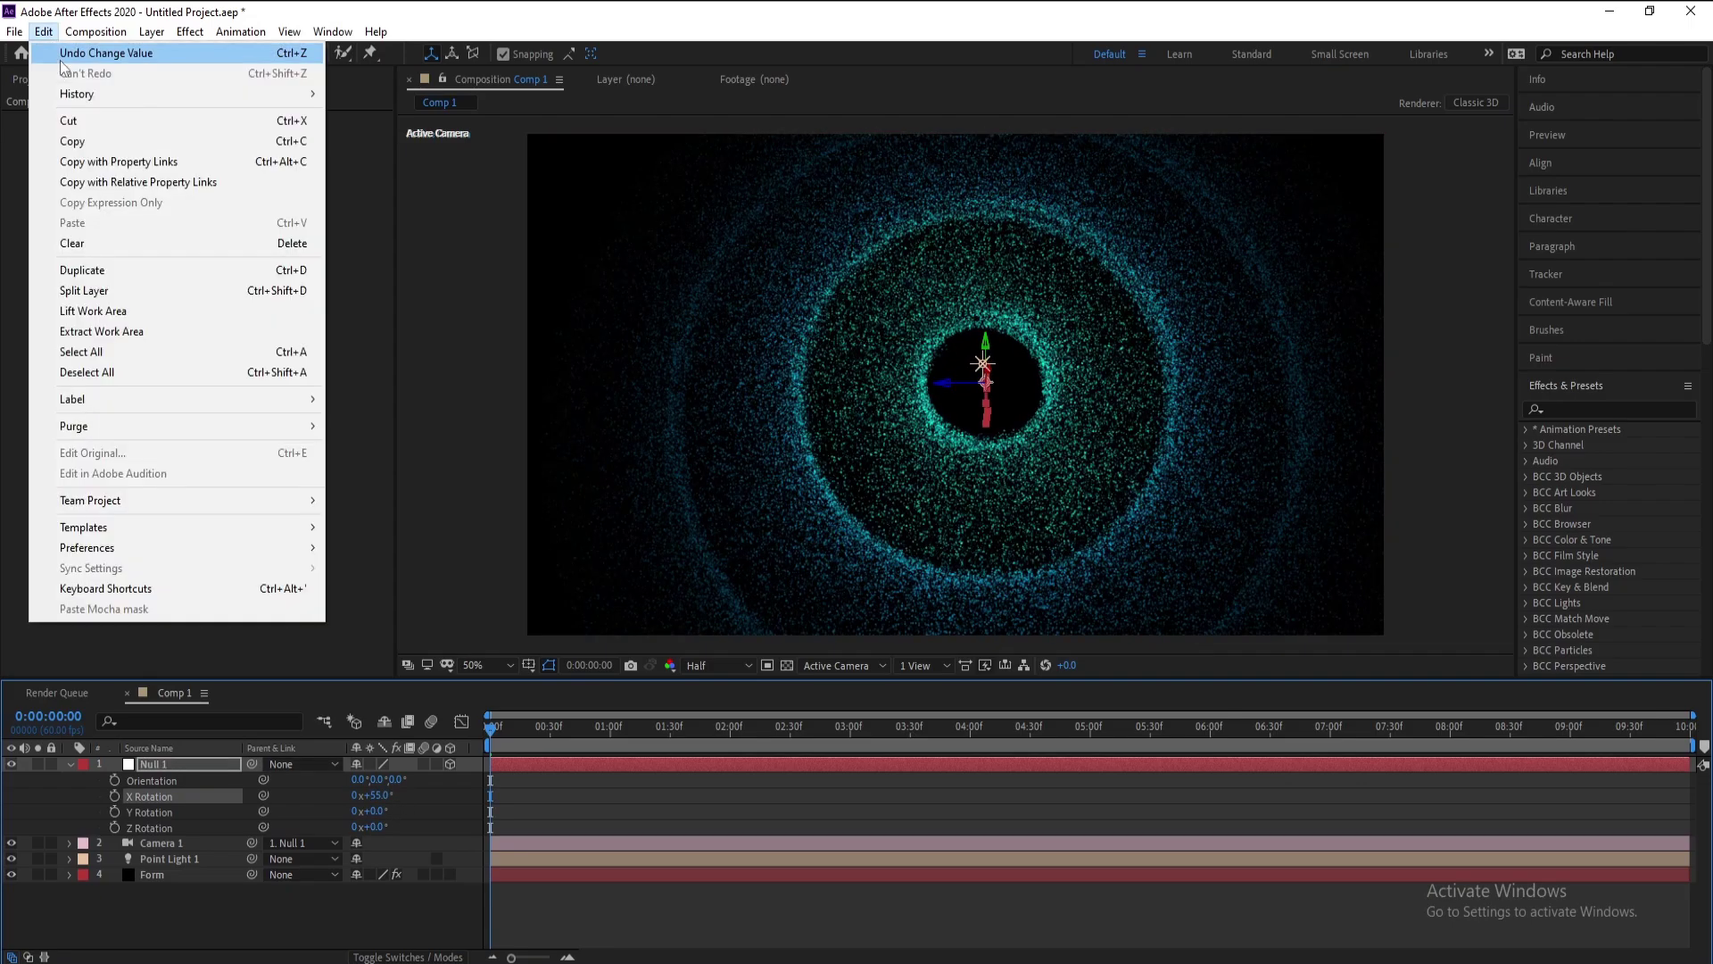
click(72, 51)
click(43, 31)
click(72, 50)
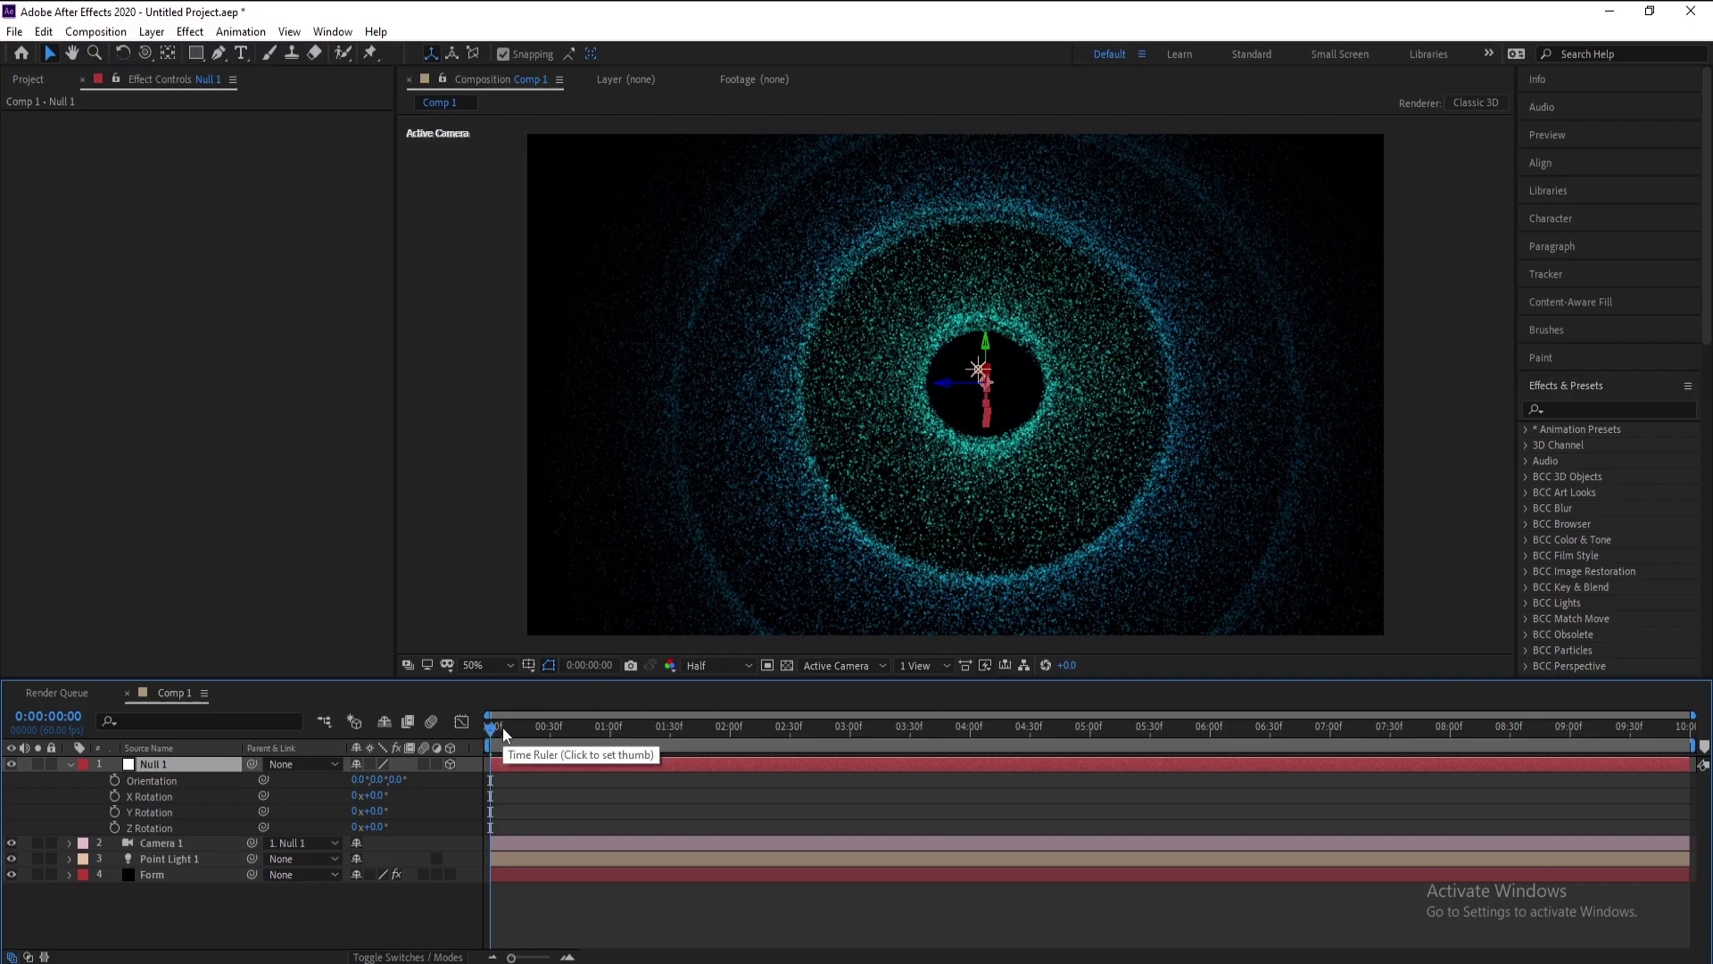
Step: Keyframe Null 1's X Rotation from 0° at the start to 149° at the comp end
click(115, 796)
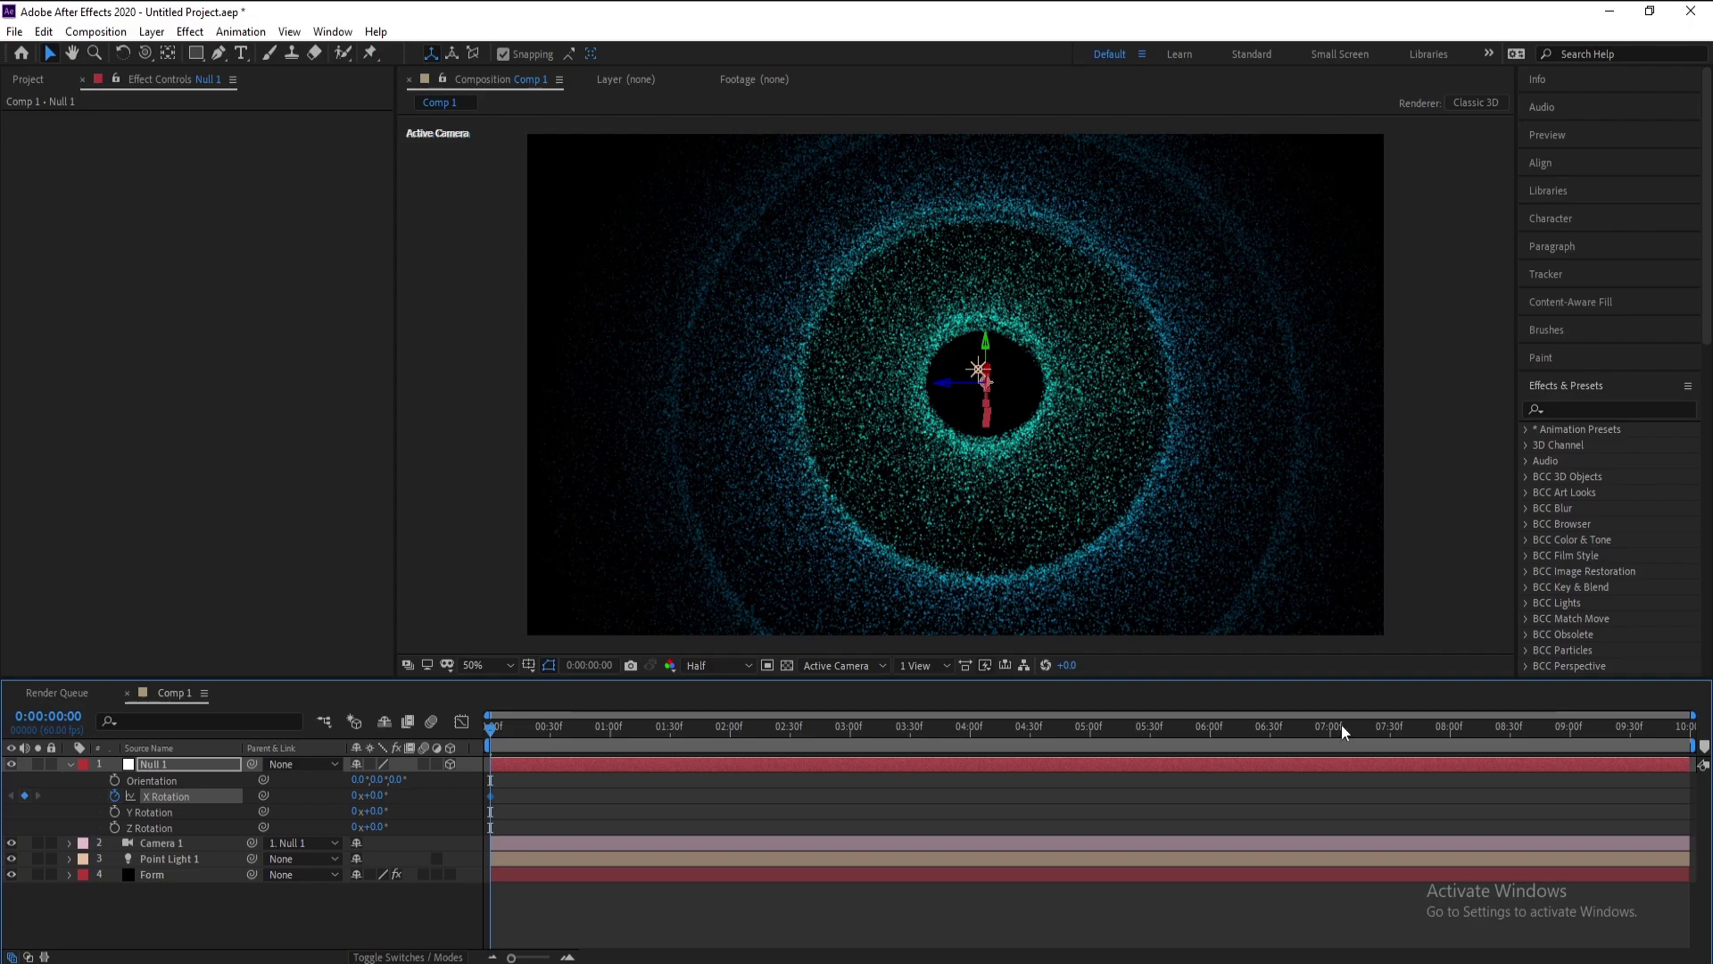
drag(1598, 726, 1694, 744)
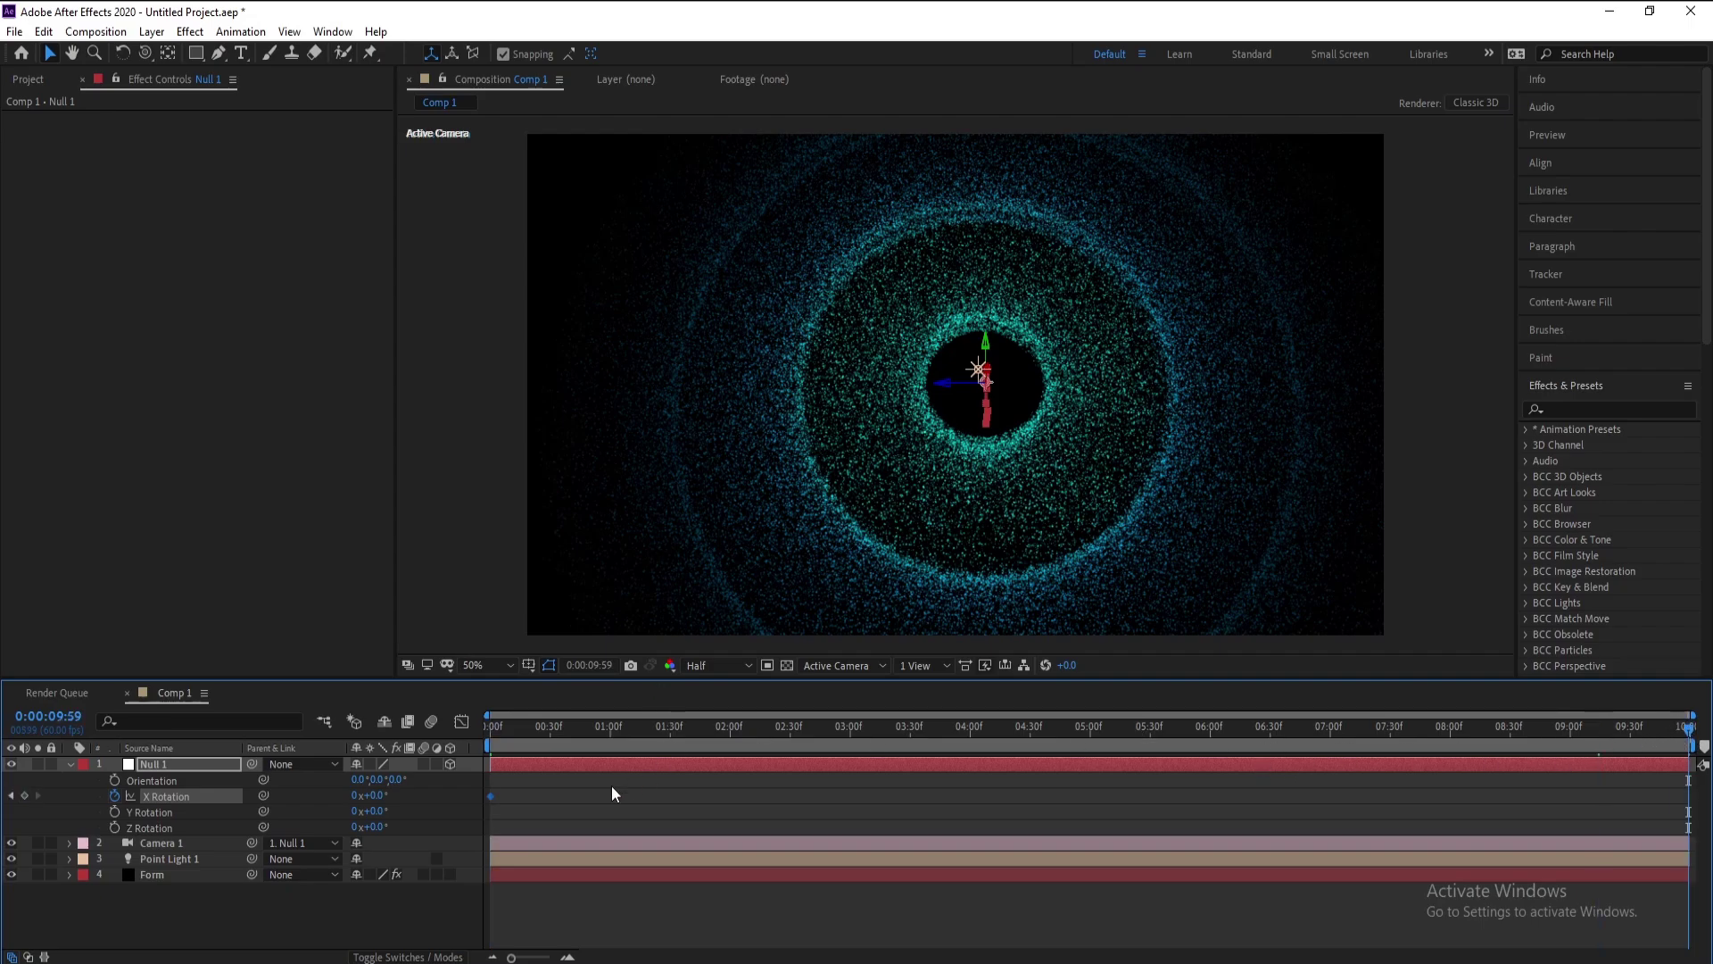
drag(374, 803, 401, 797)
Step: Return to the first frame and preview the rotating camera at Half resolution
drag(507, 727, 492, 727)
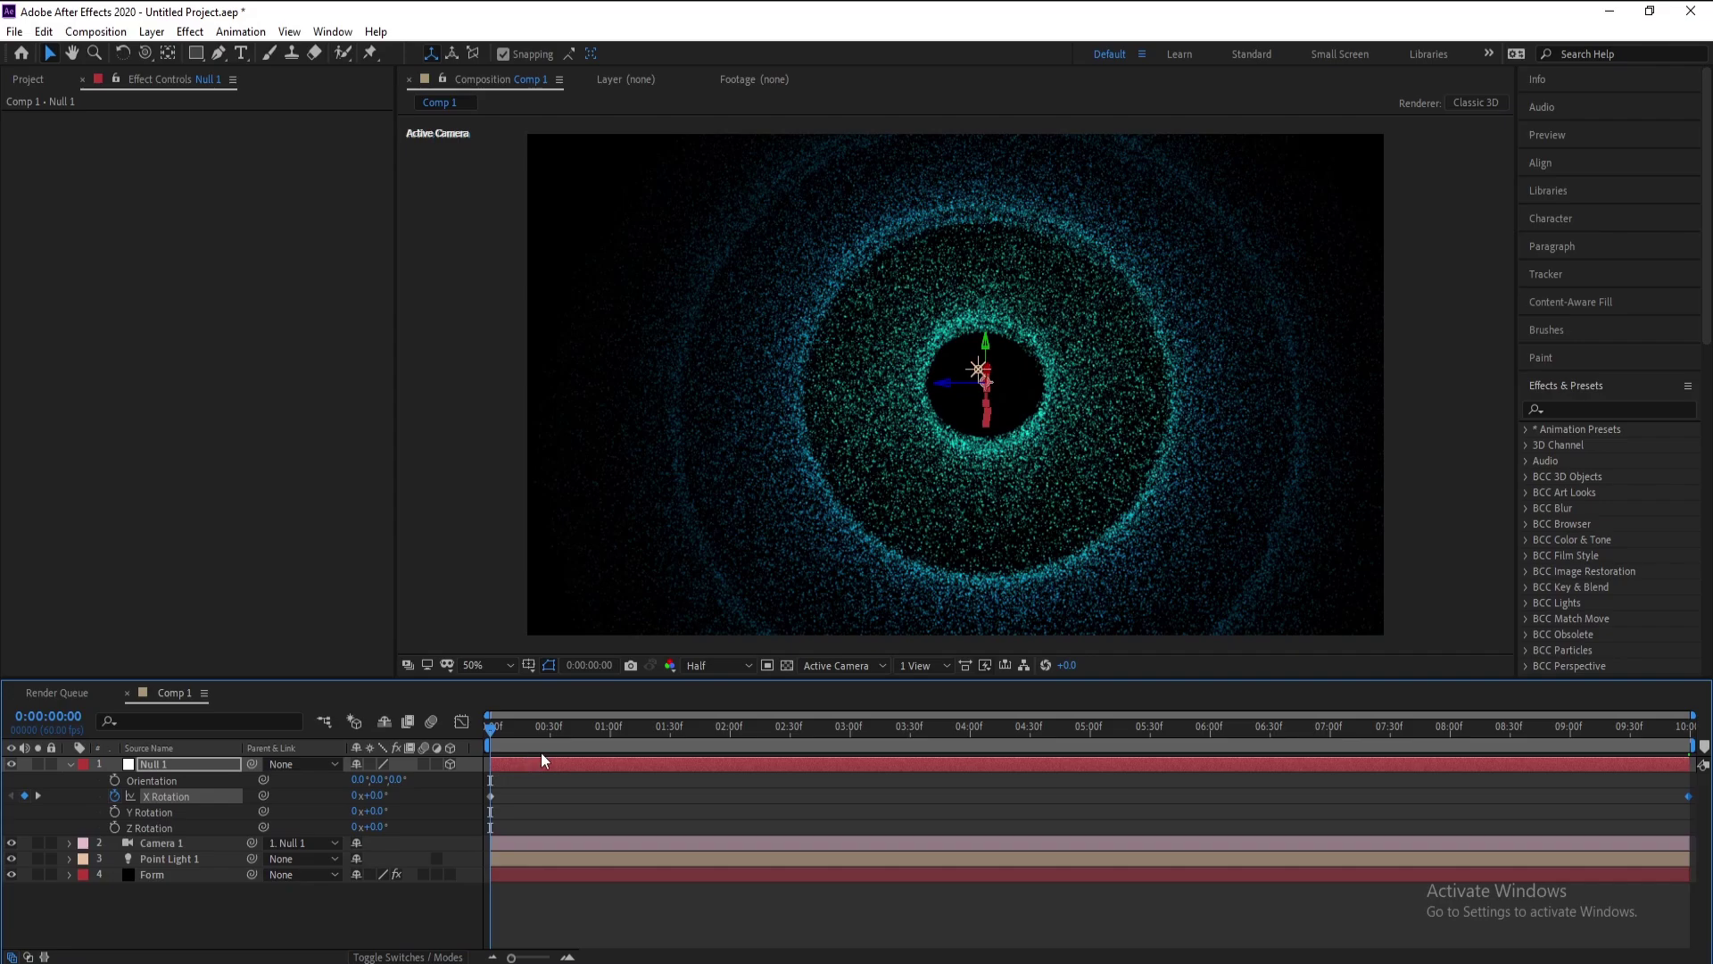
click(712, 666)
click(714, 737)
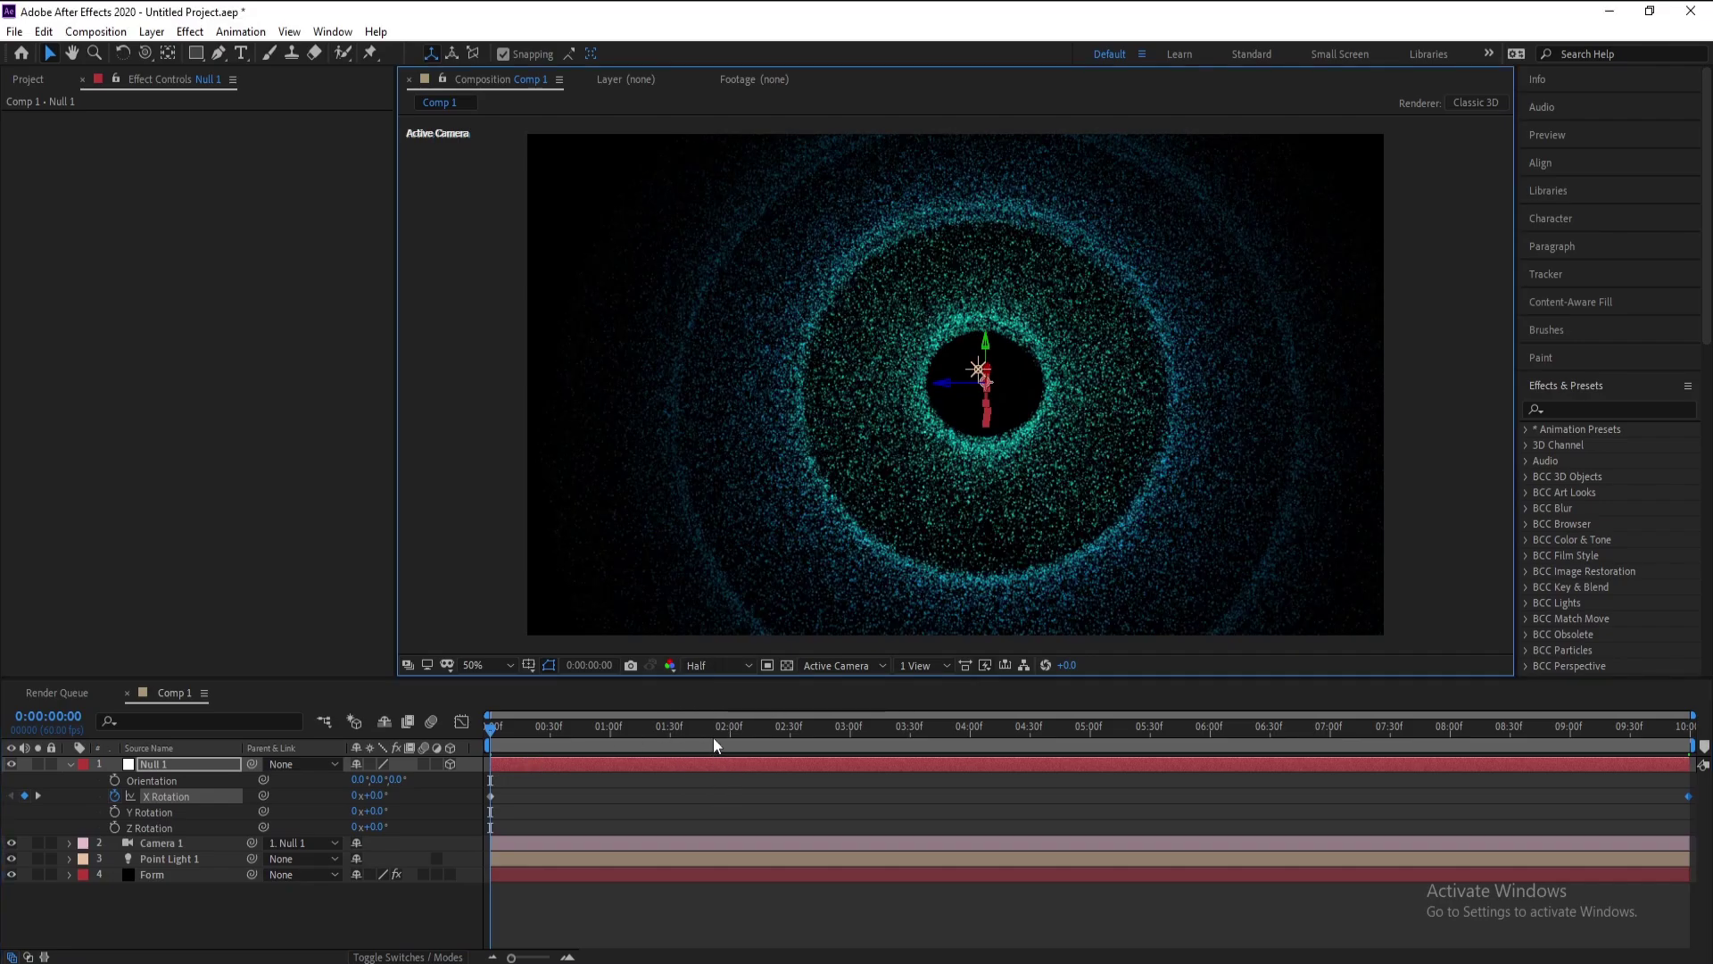
key(space)
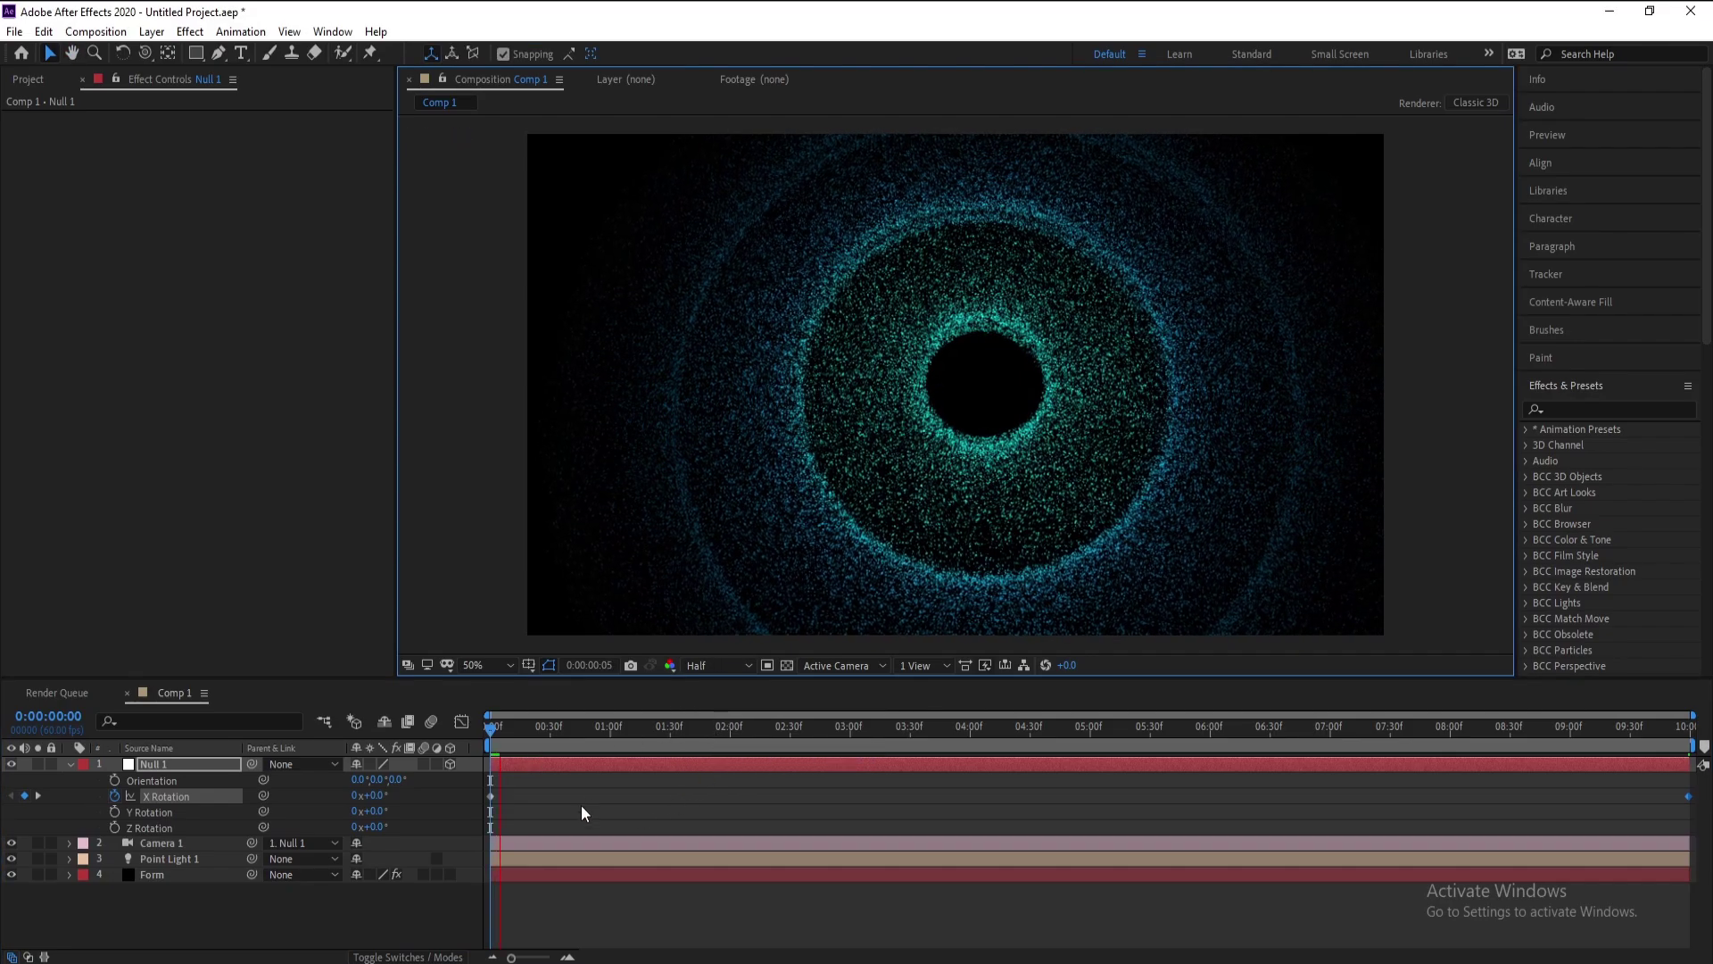
click(425, 742)
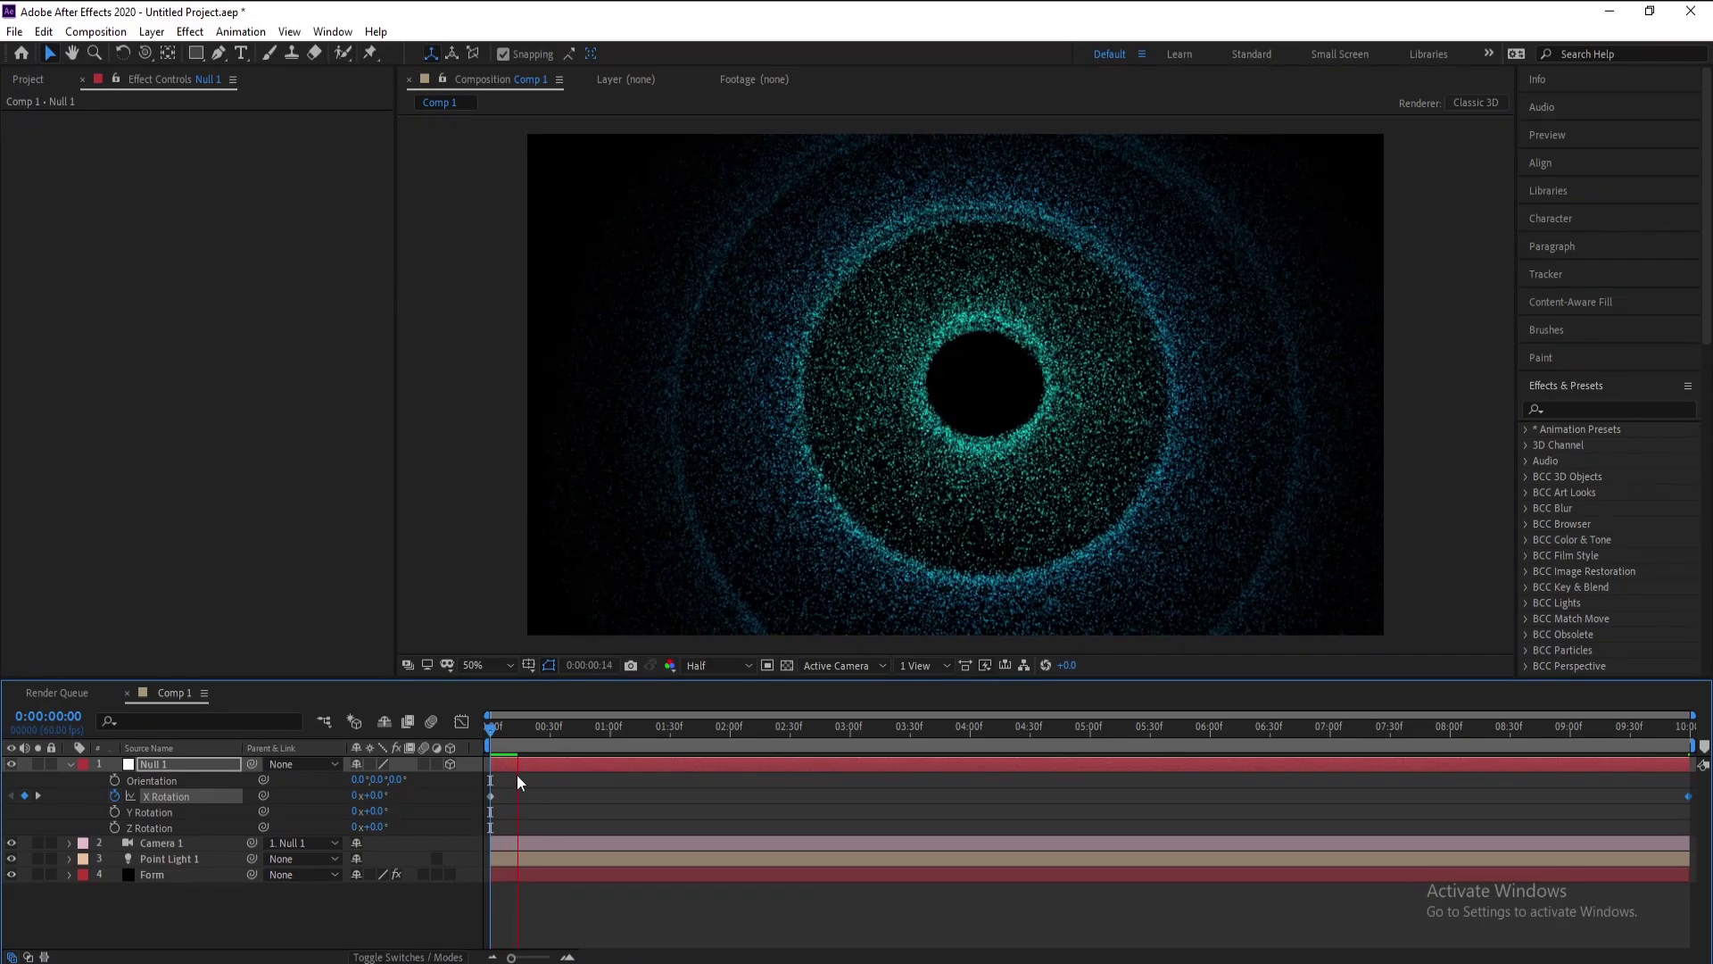
key(space)
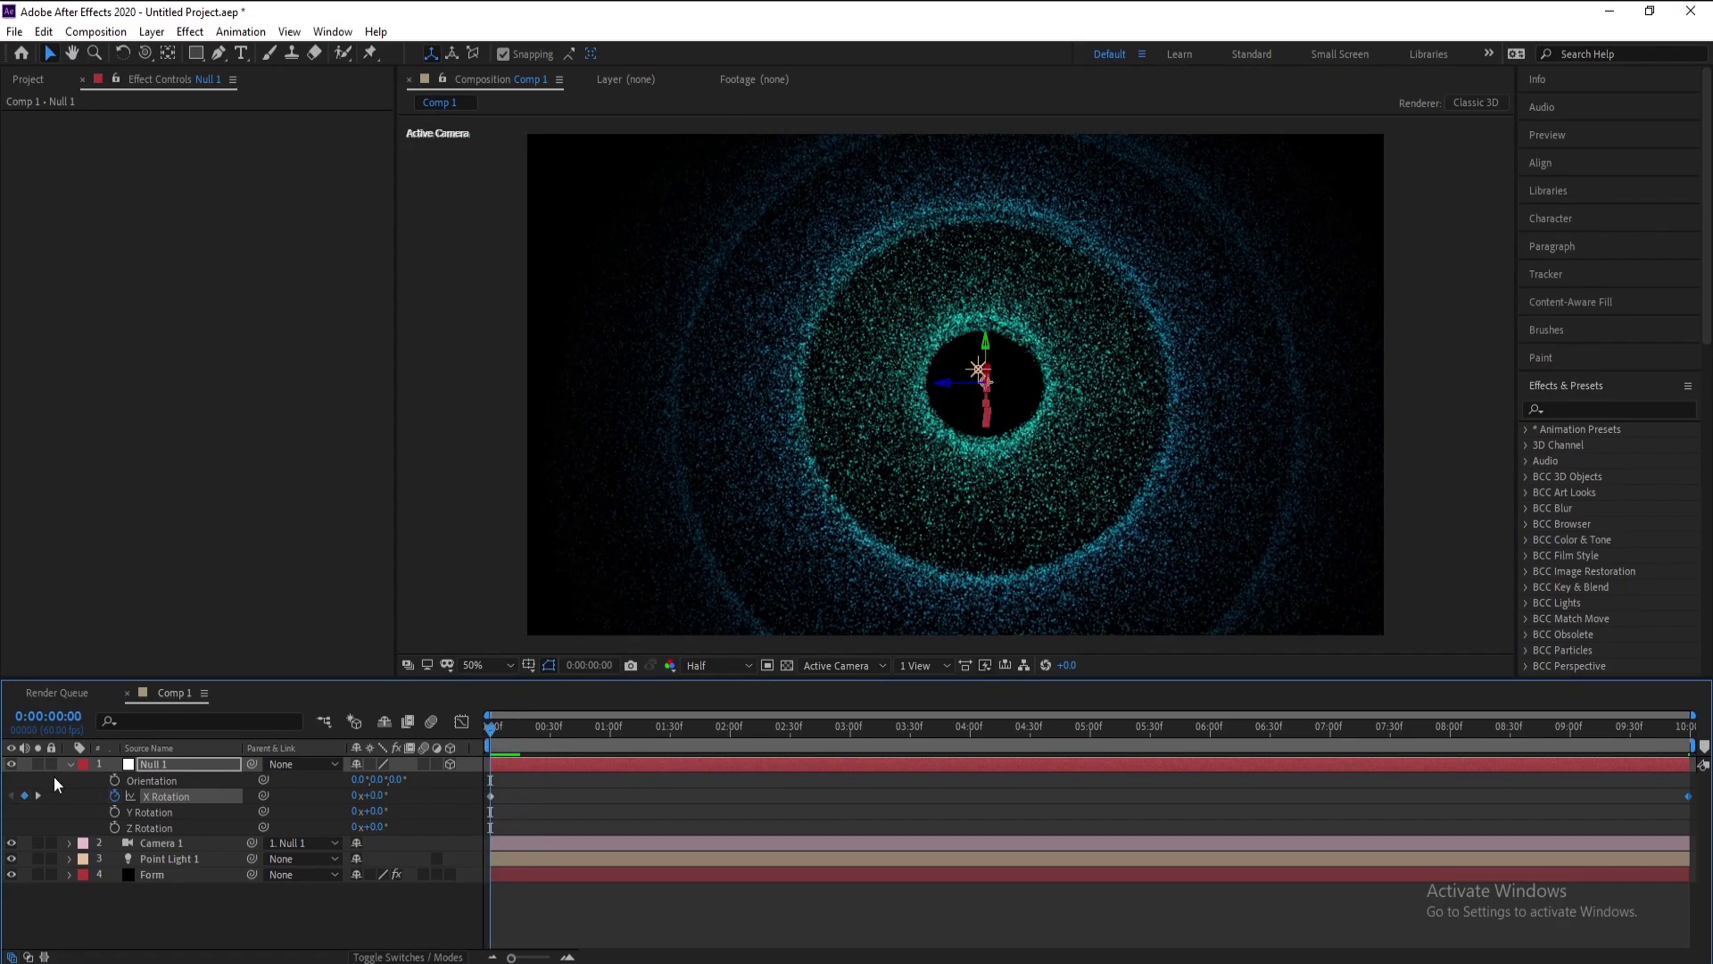
Step: Keyframe Camera 1's Position at the first frame, pulled back with the Track Z Camera tool
click(68, 765)
click(155, 783)
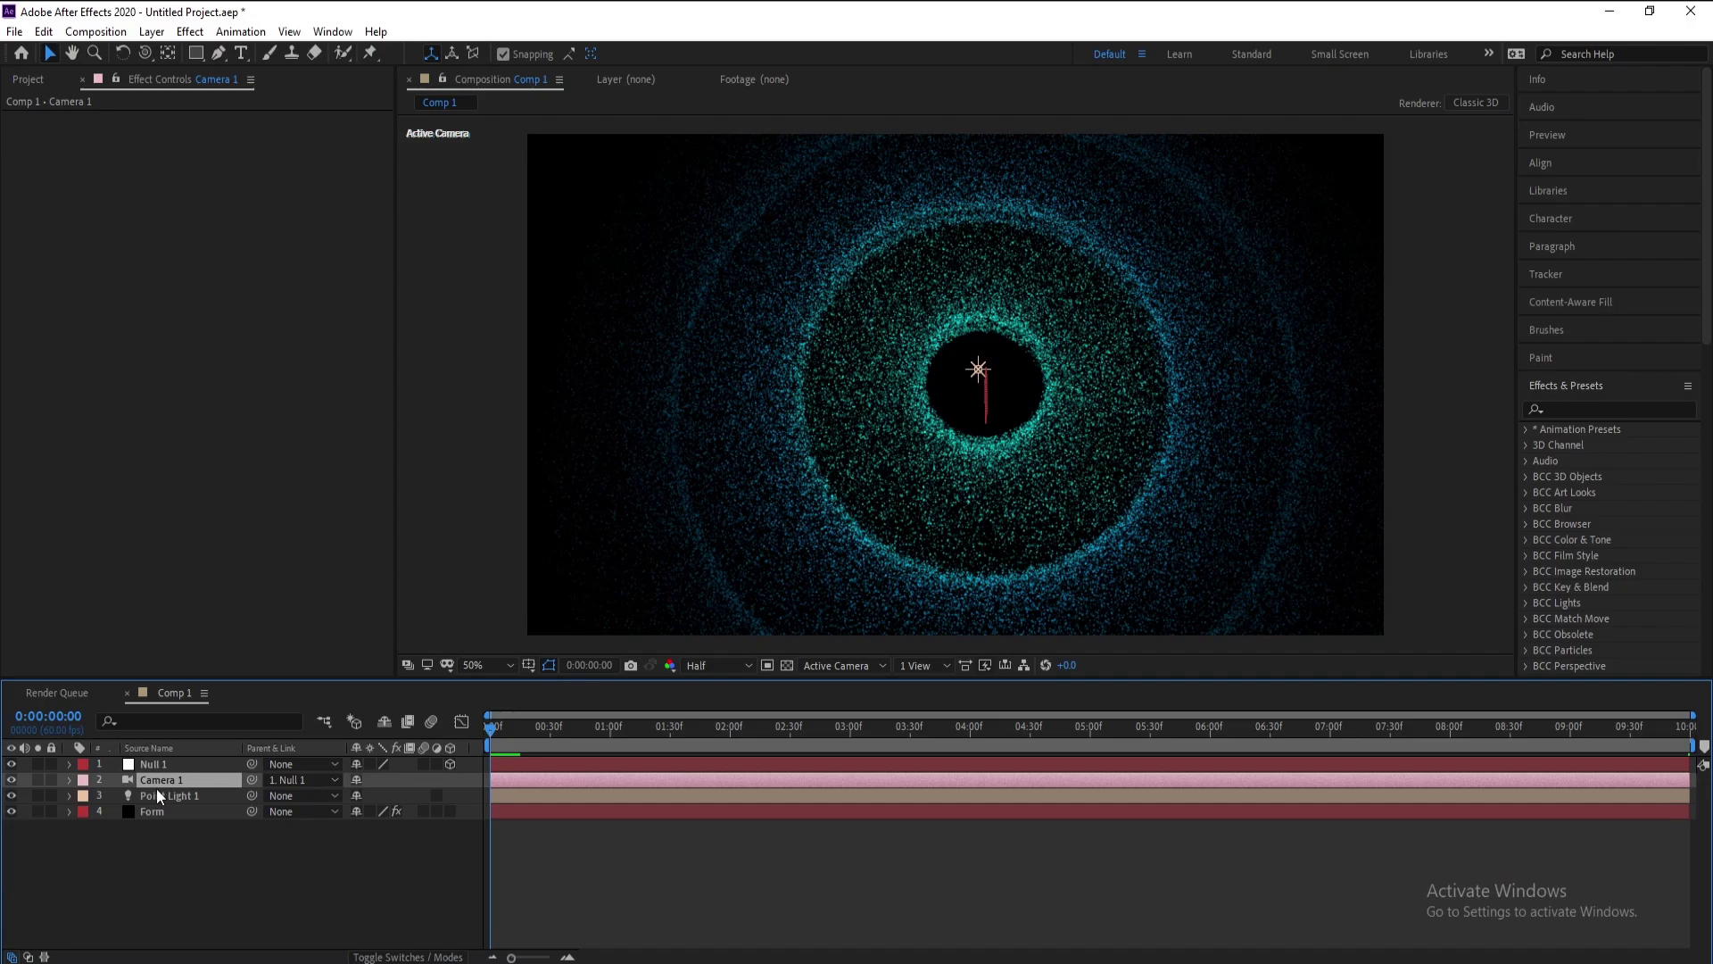
key(p)
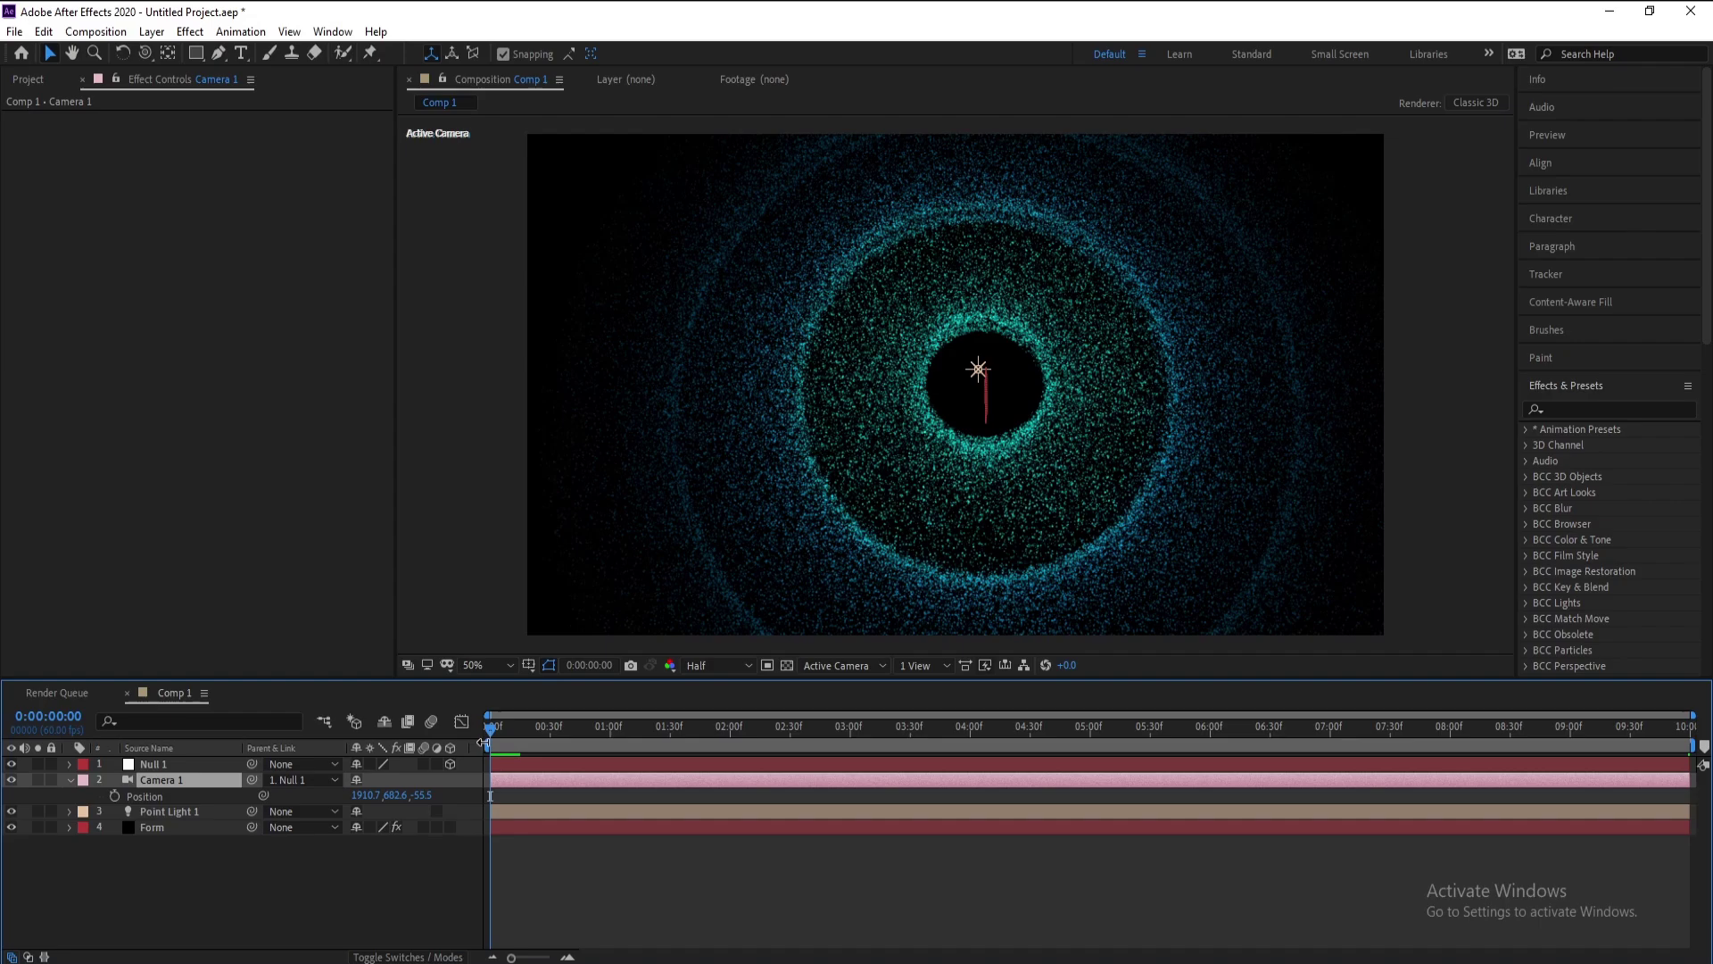
click(114, 796)
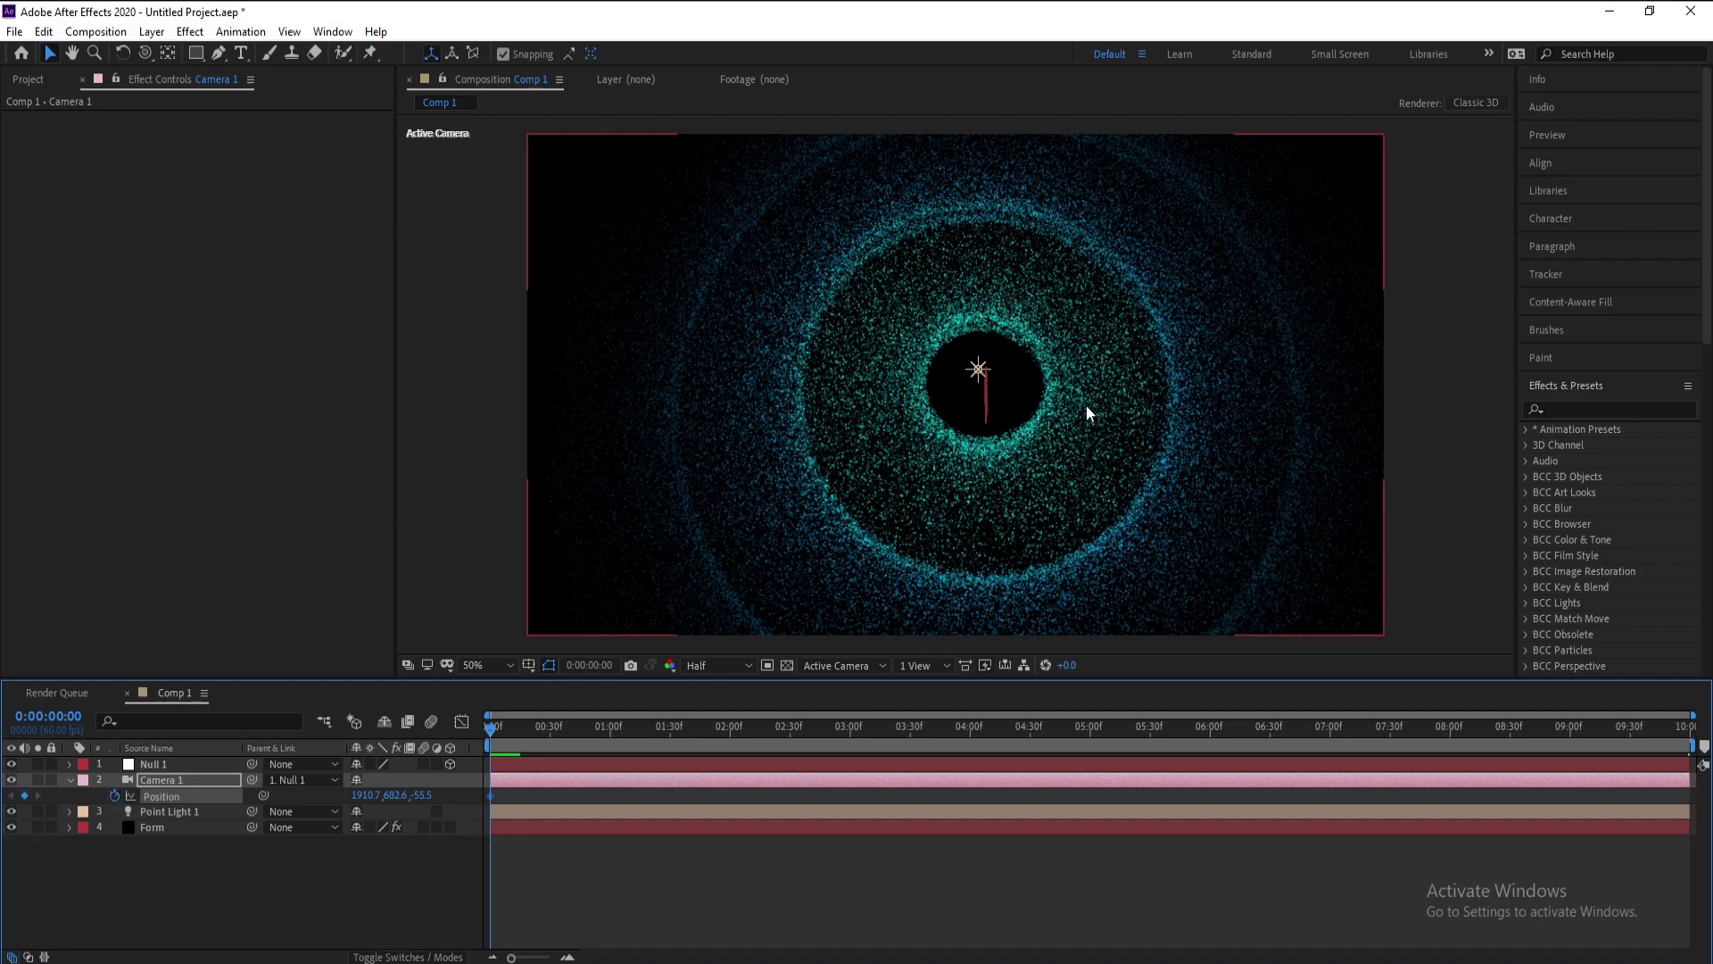
drag(145, 52, 200, 114)
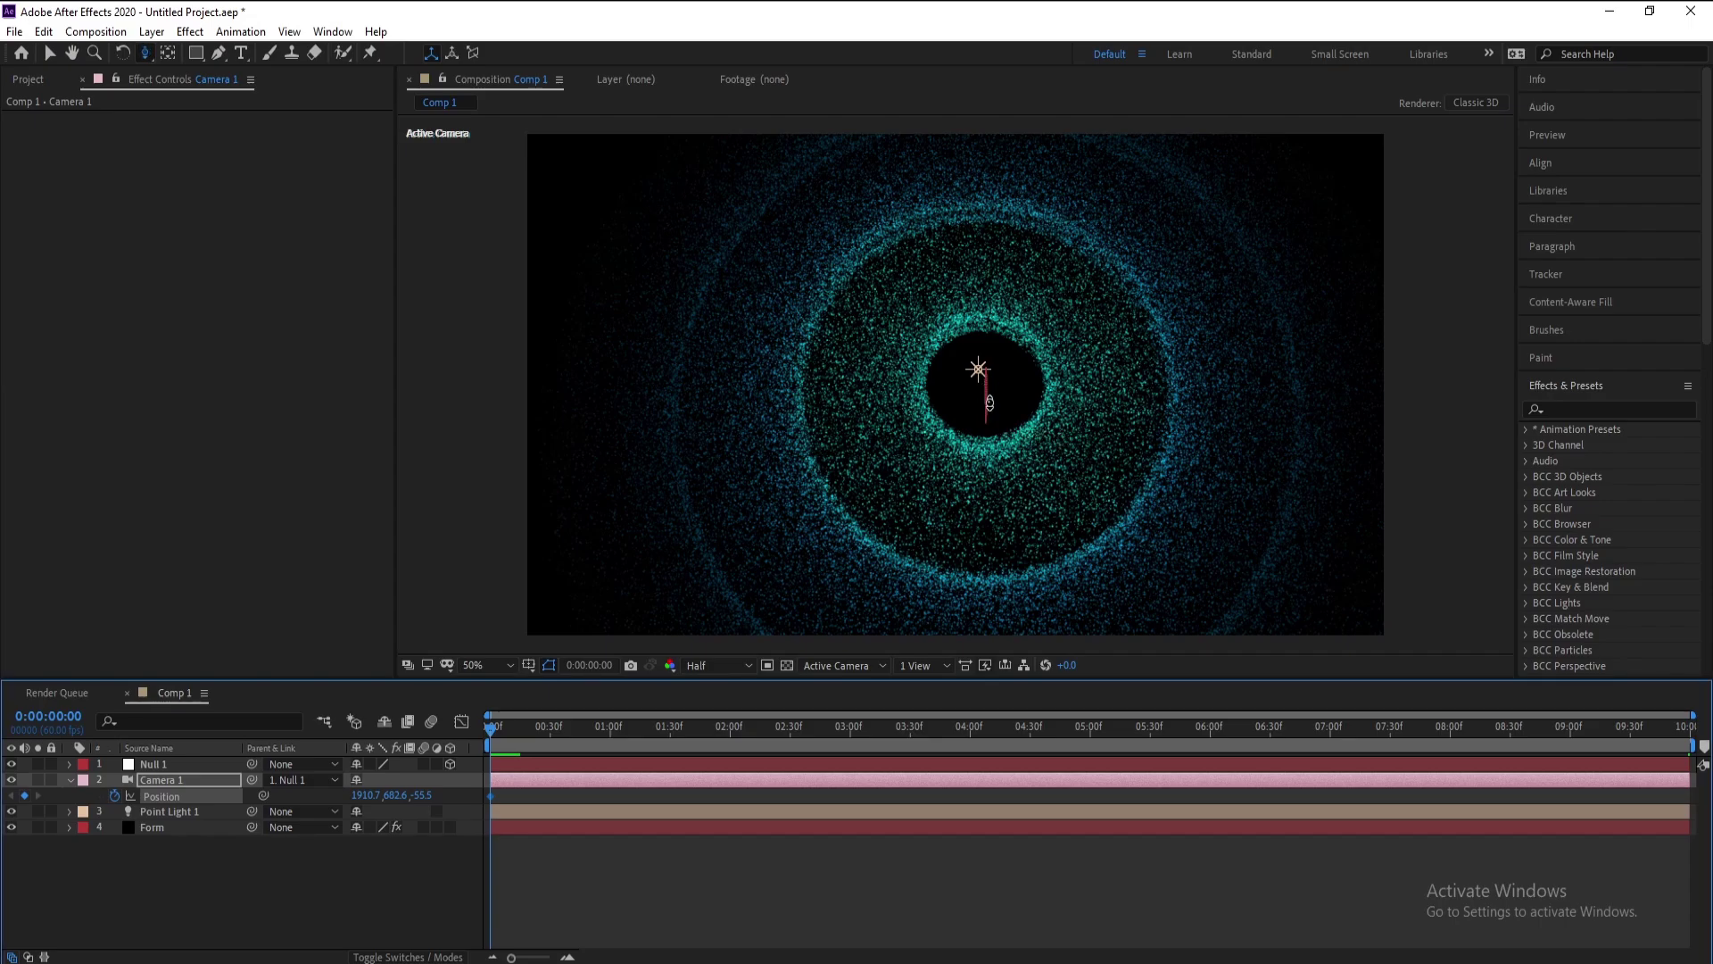
drag(989, 404, 983, 468)
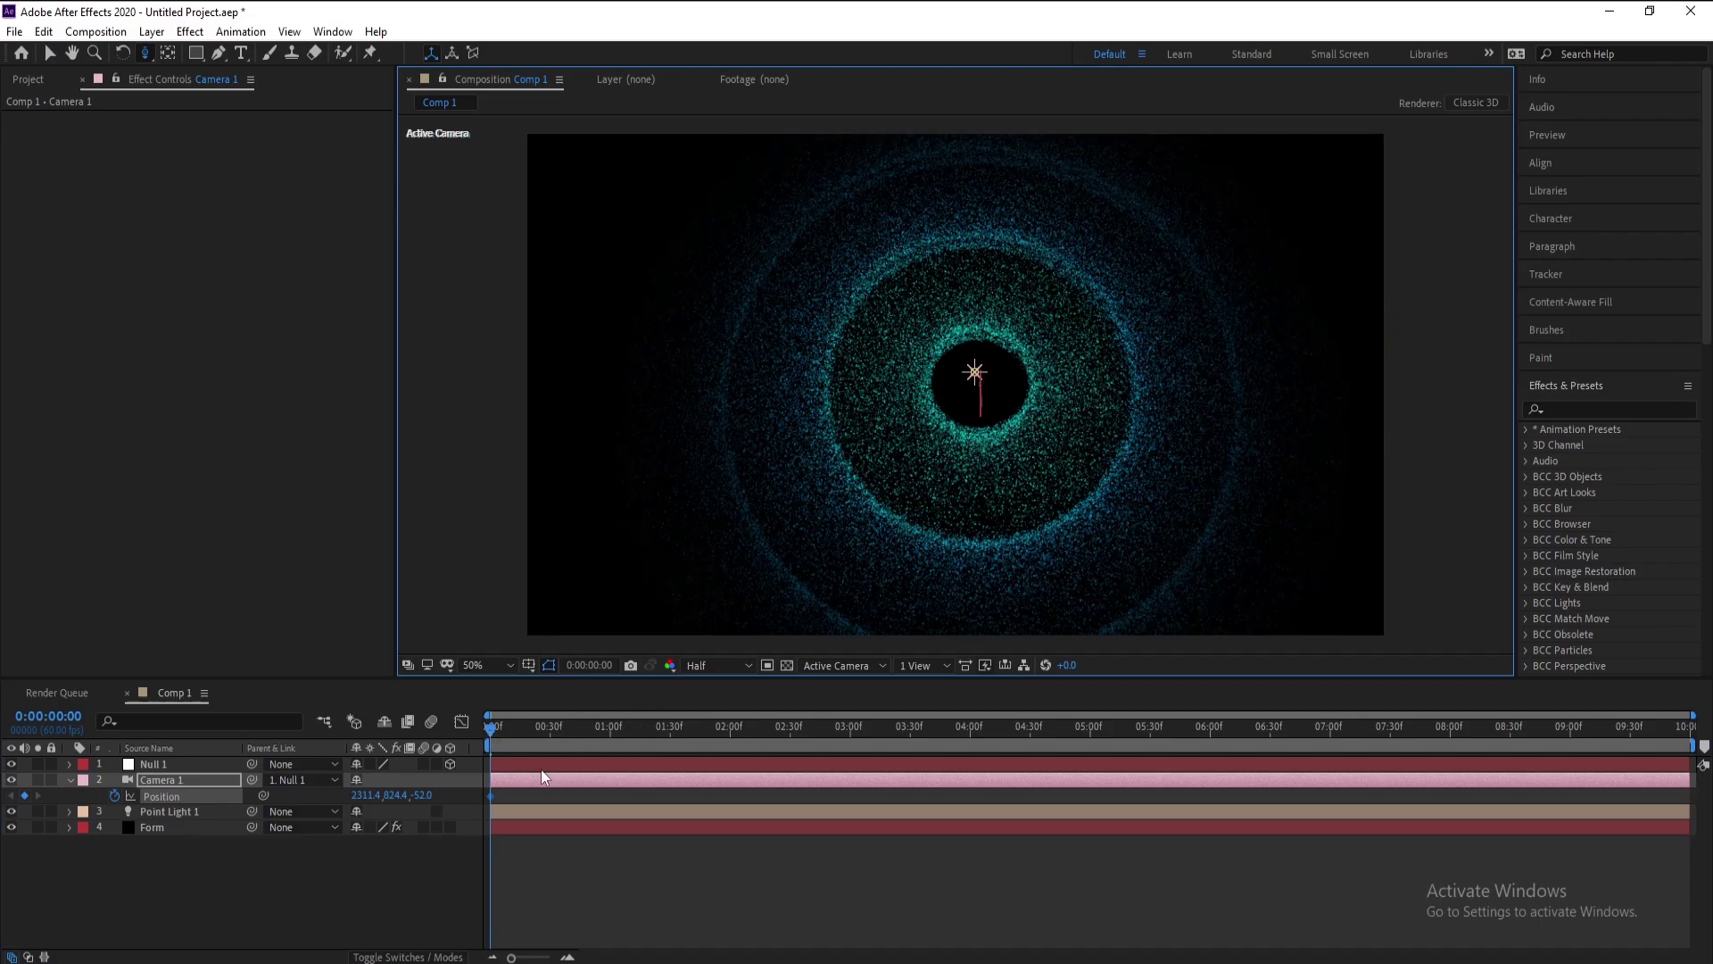
Step: At the last frame move Camera 1 closer to the rings, then preview the move
drag(499, 738, 1689, 726)
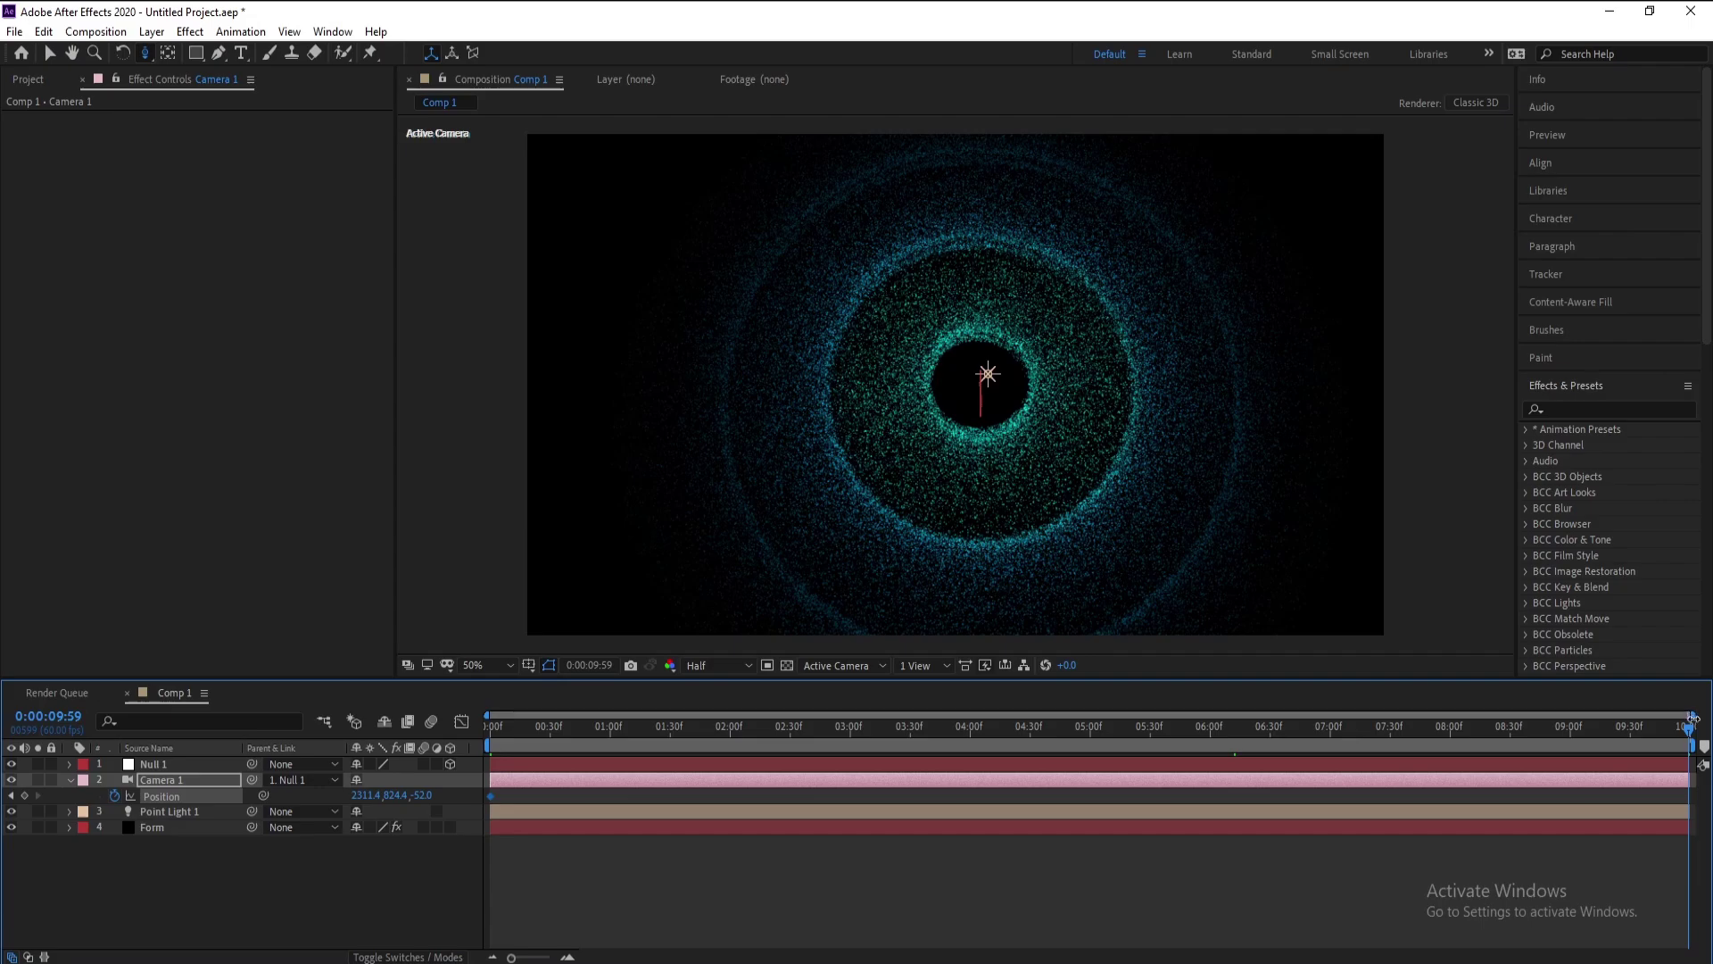
drag(985, 397, 997, 369)
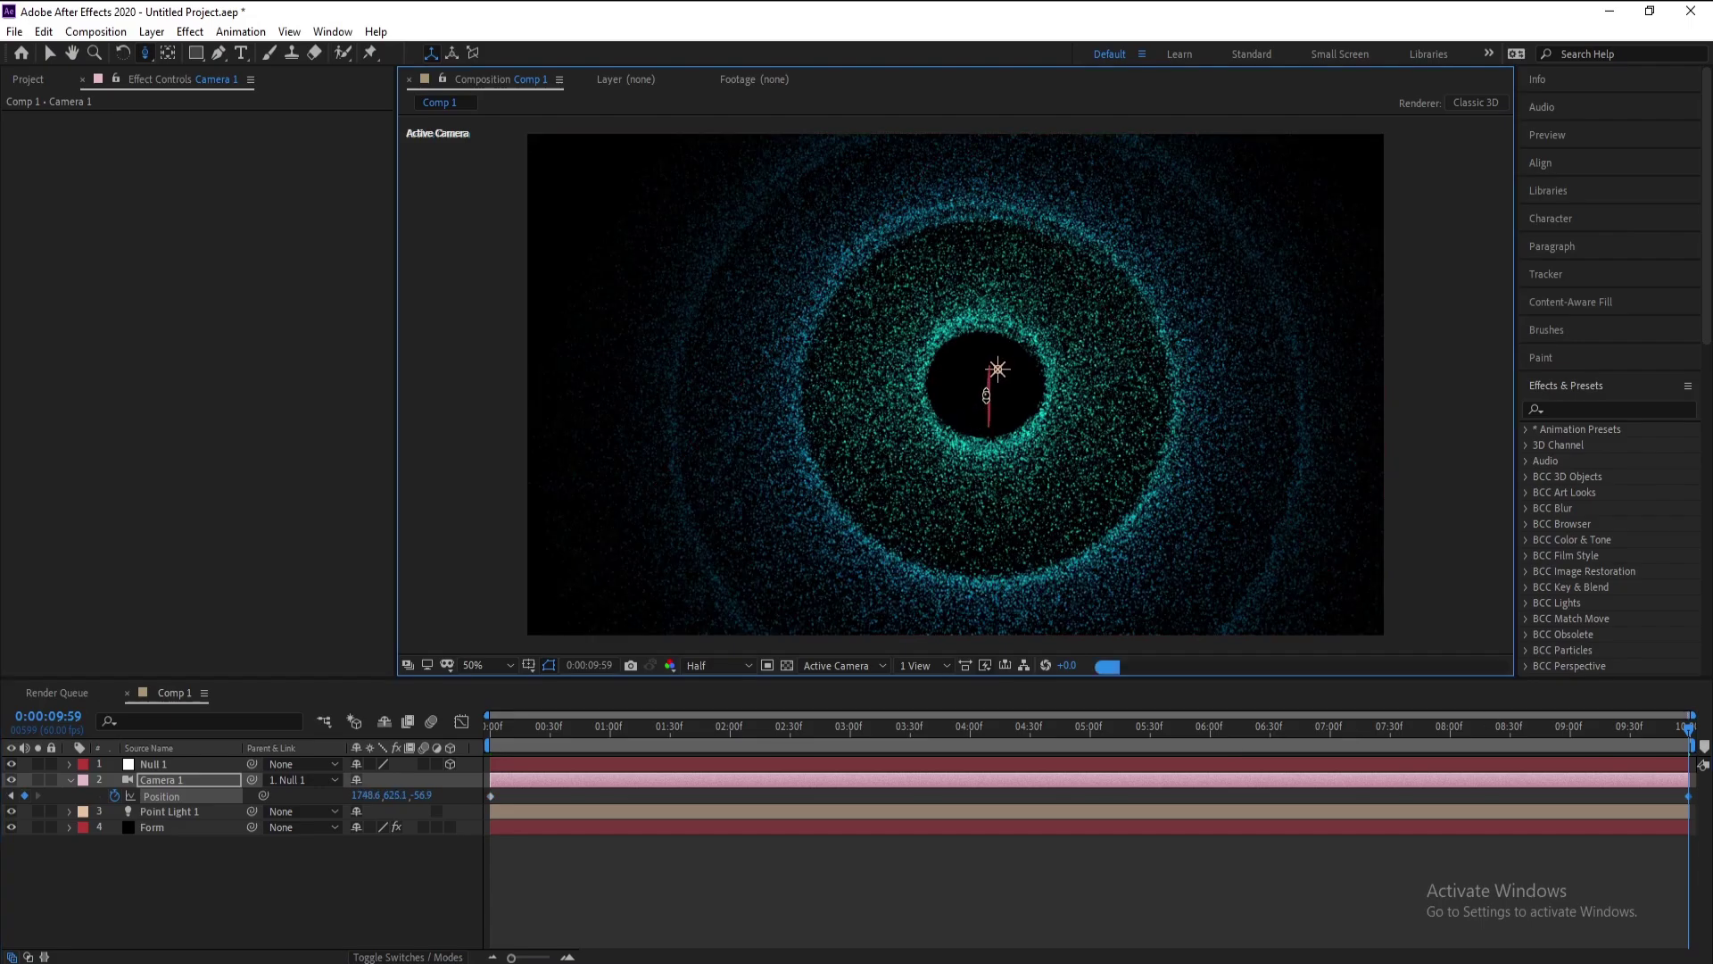
drag(715, 739, 502, 762)
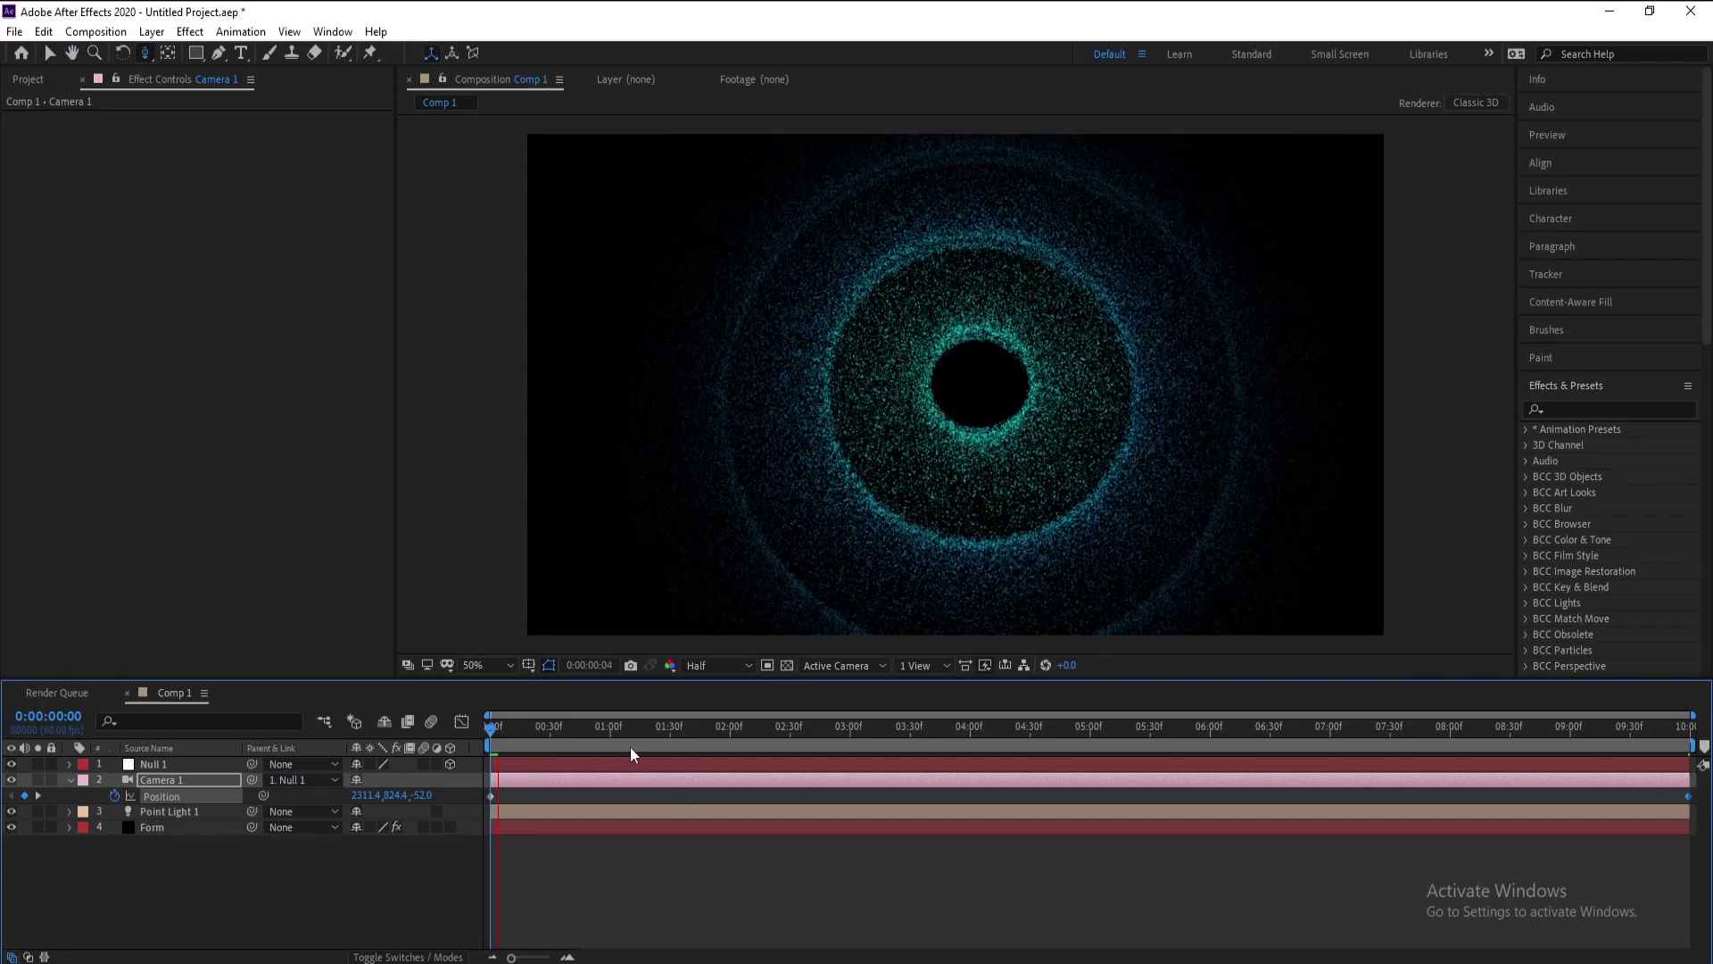
click(641, 734)
key(space)
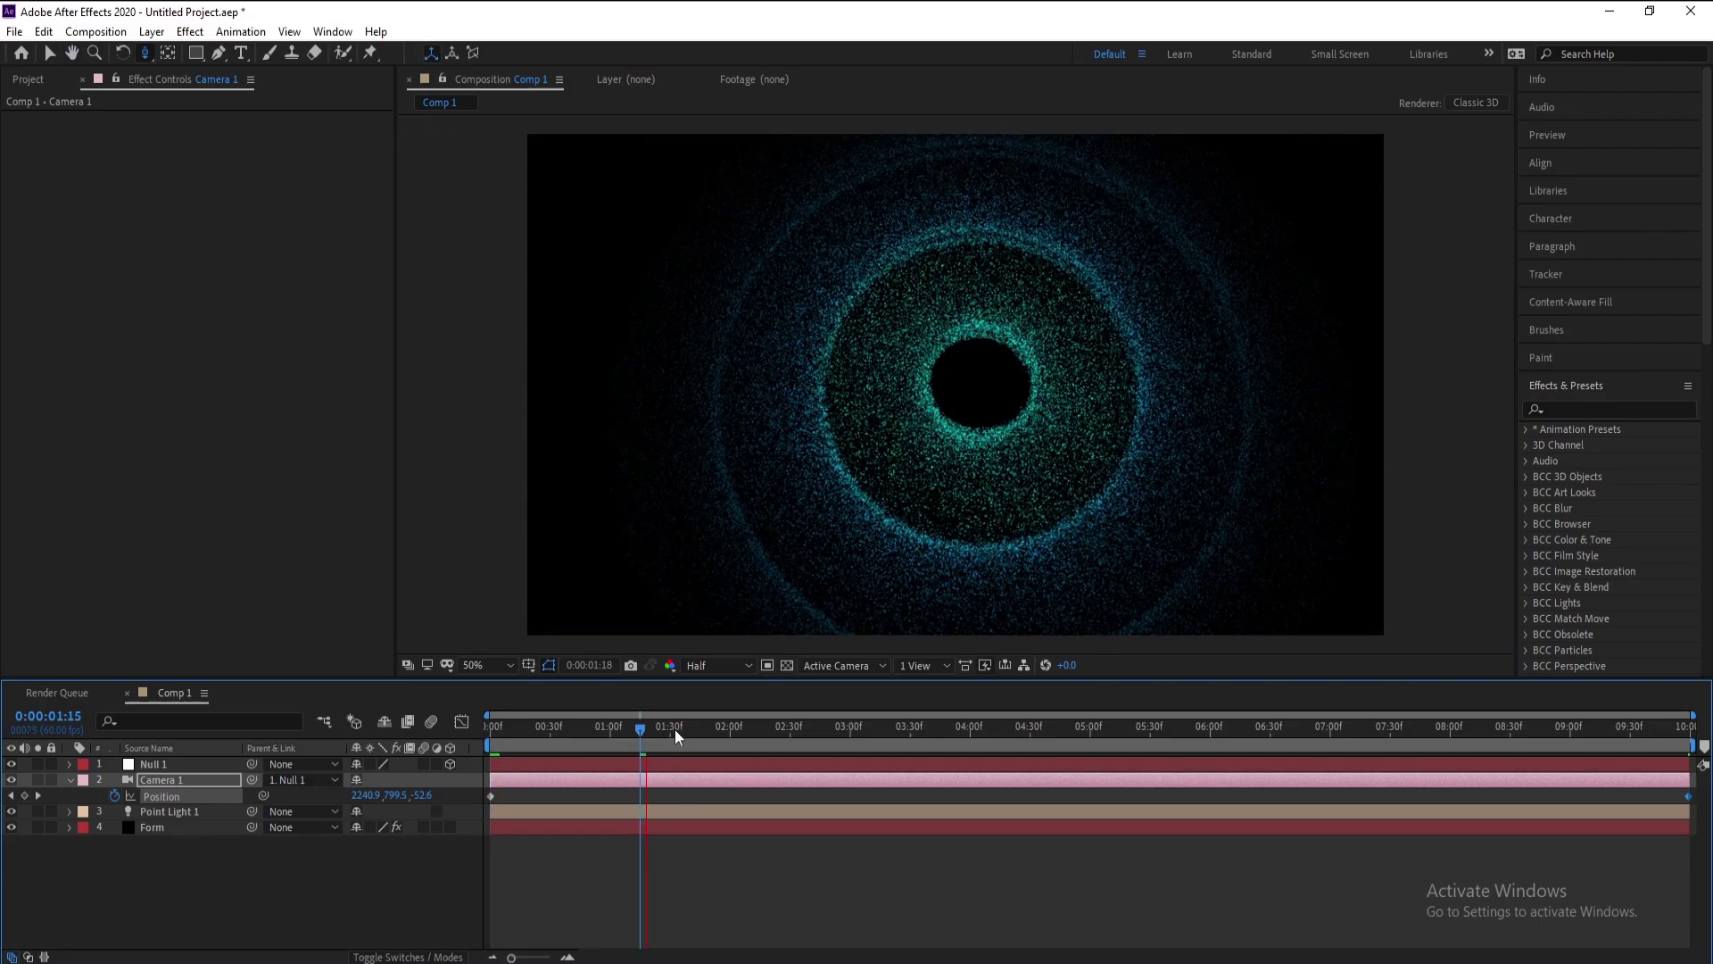
key(space)
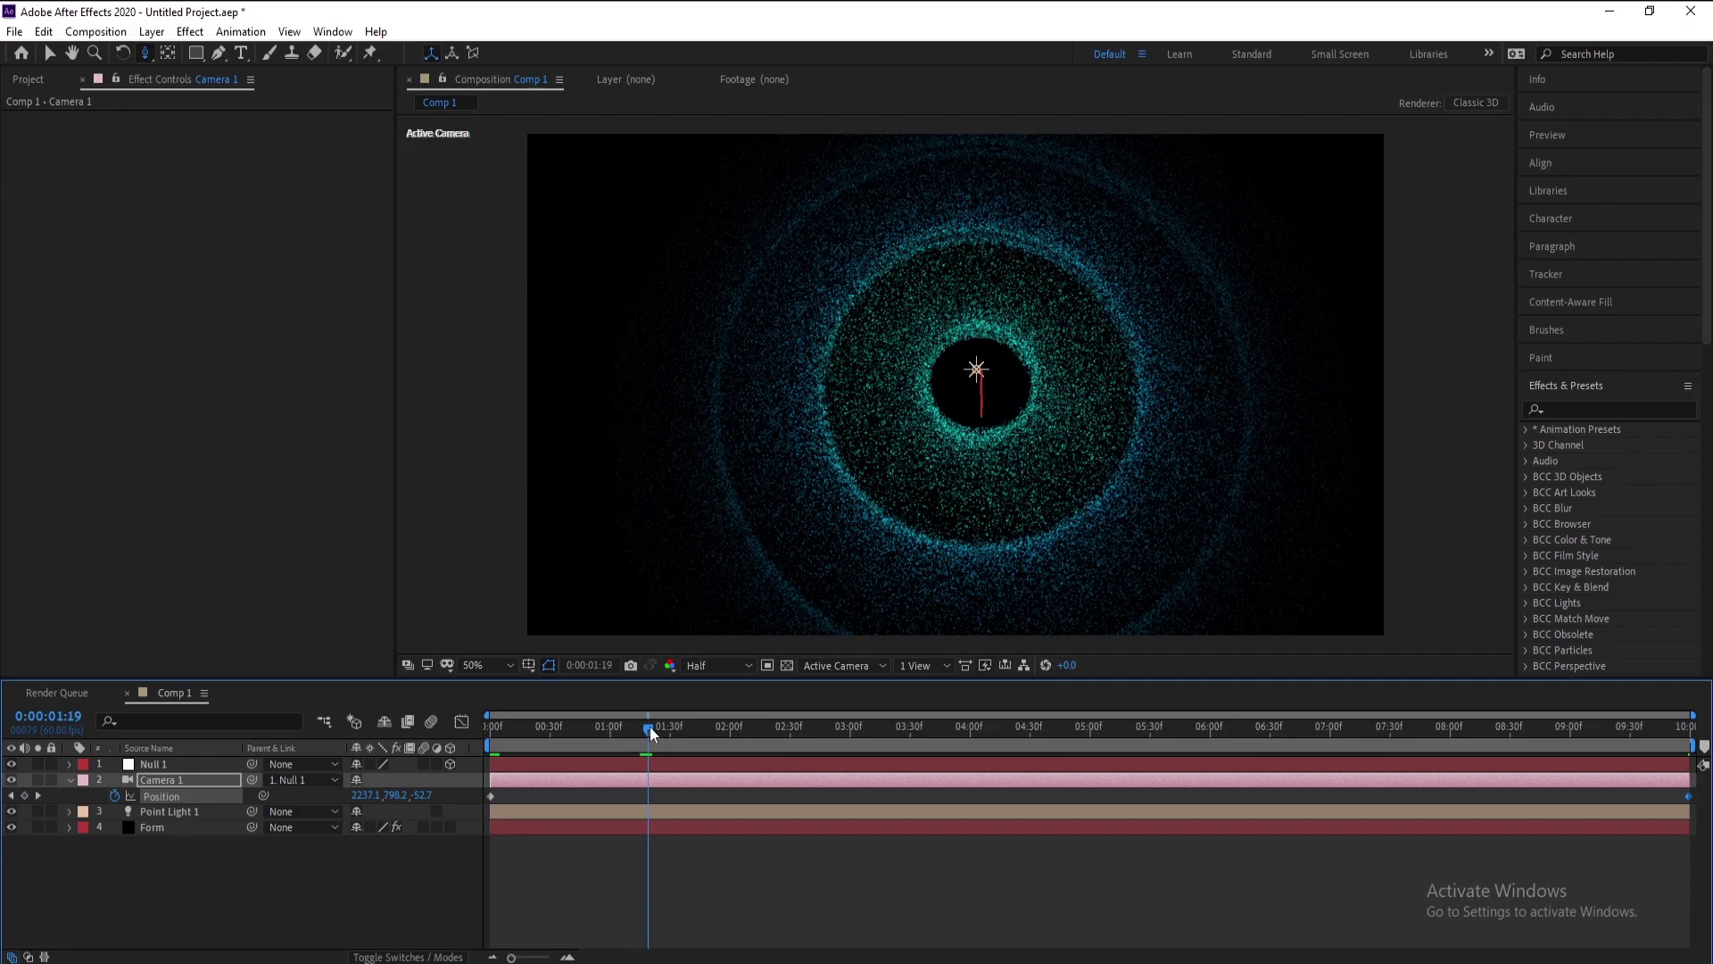
click(151, 829)
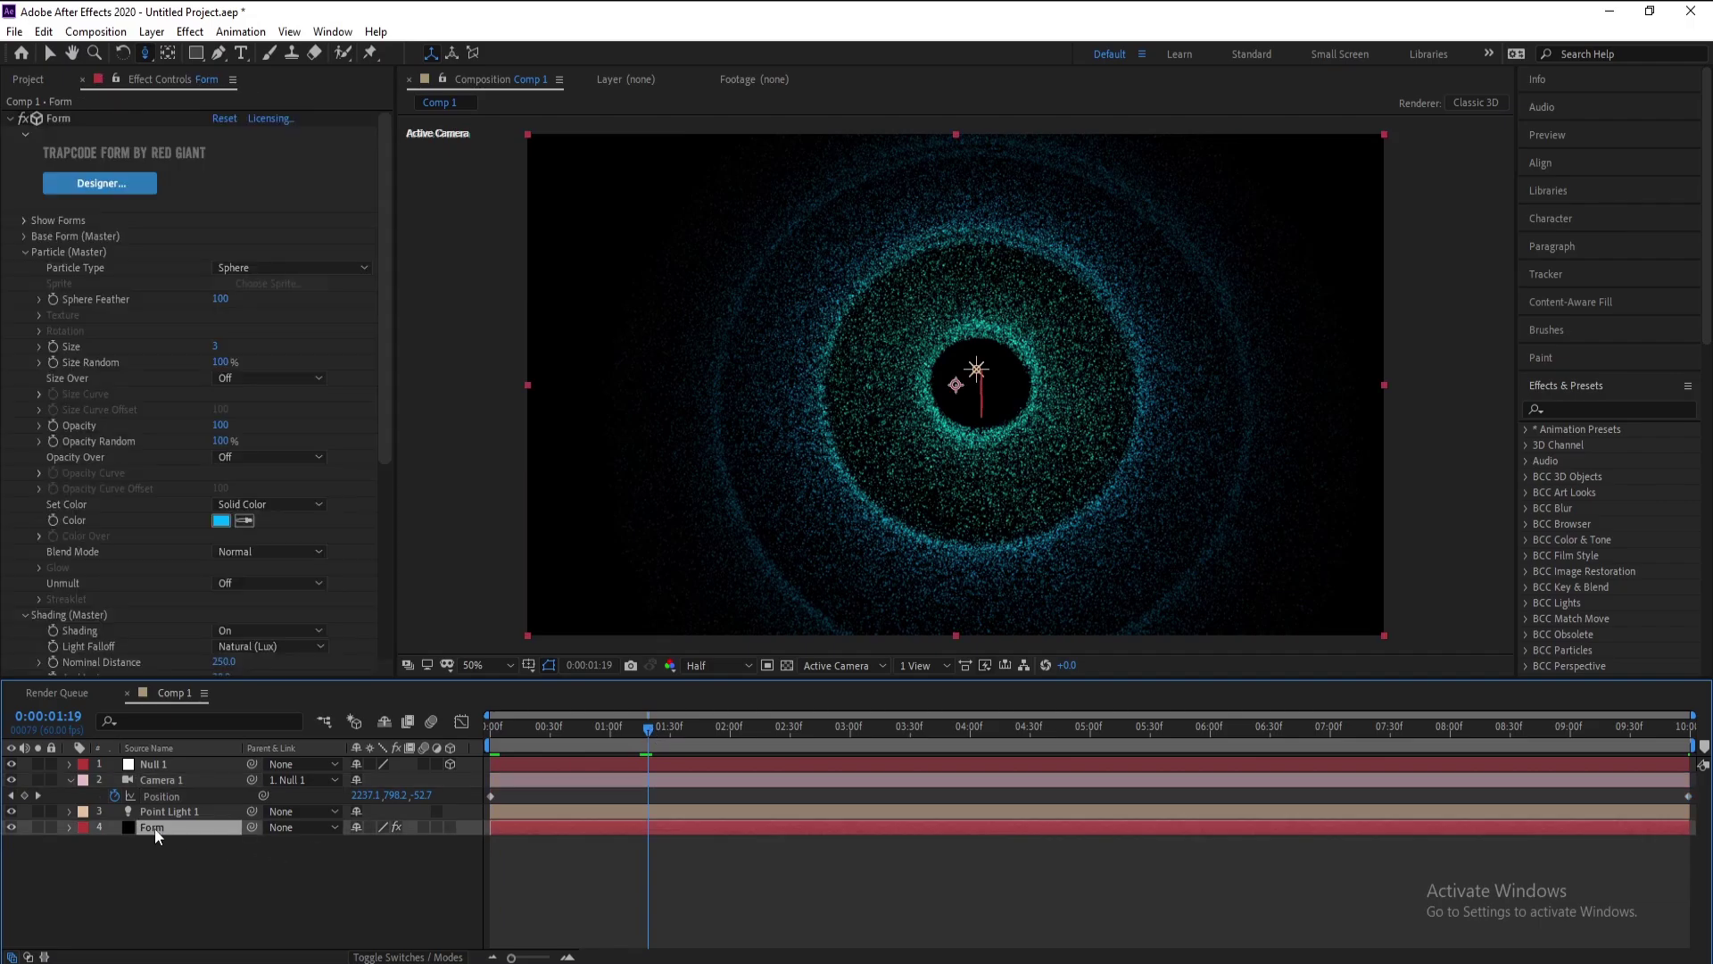
Step: Change the Form particle colour to a deeper blue, 0084FF
click(221, 521)
drag(520, 652, 521, 645)
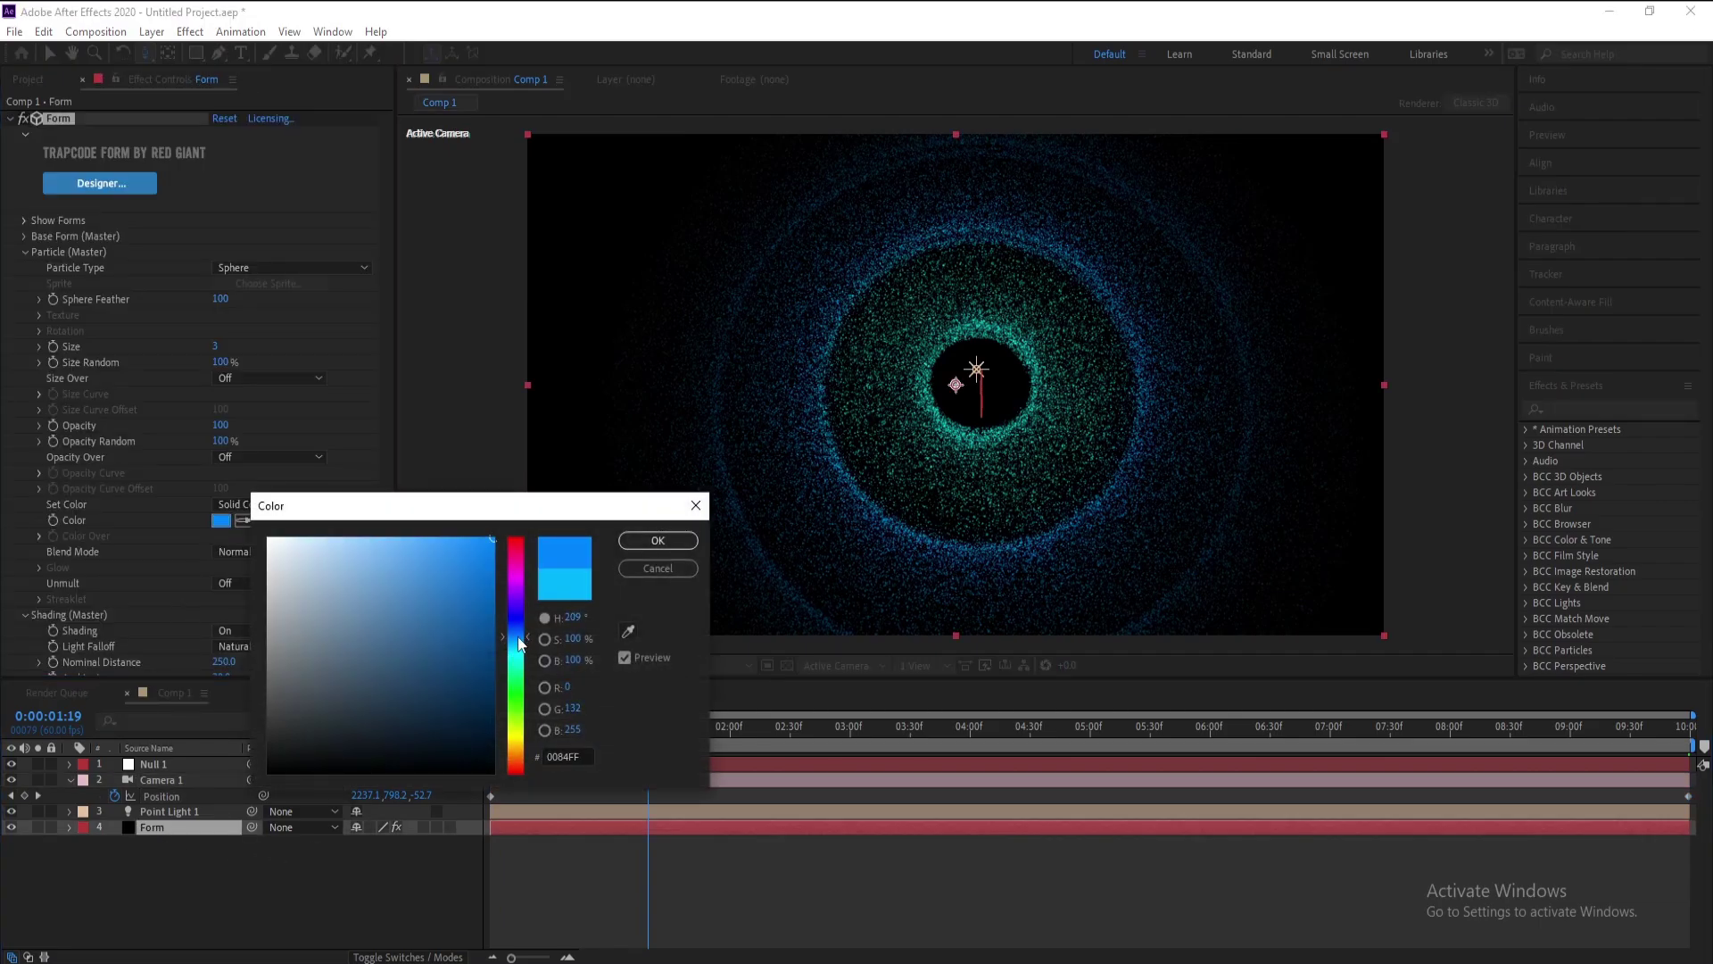
click(651, 541)
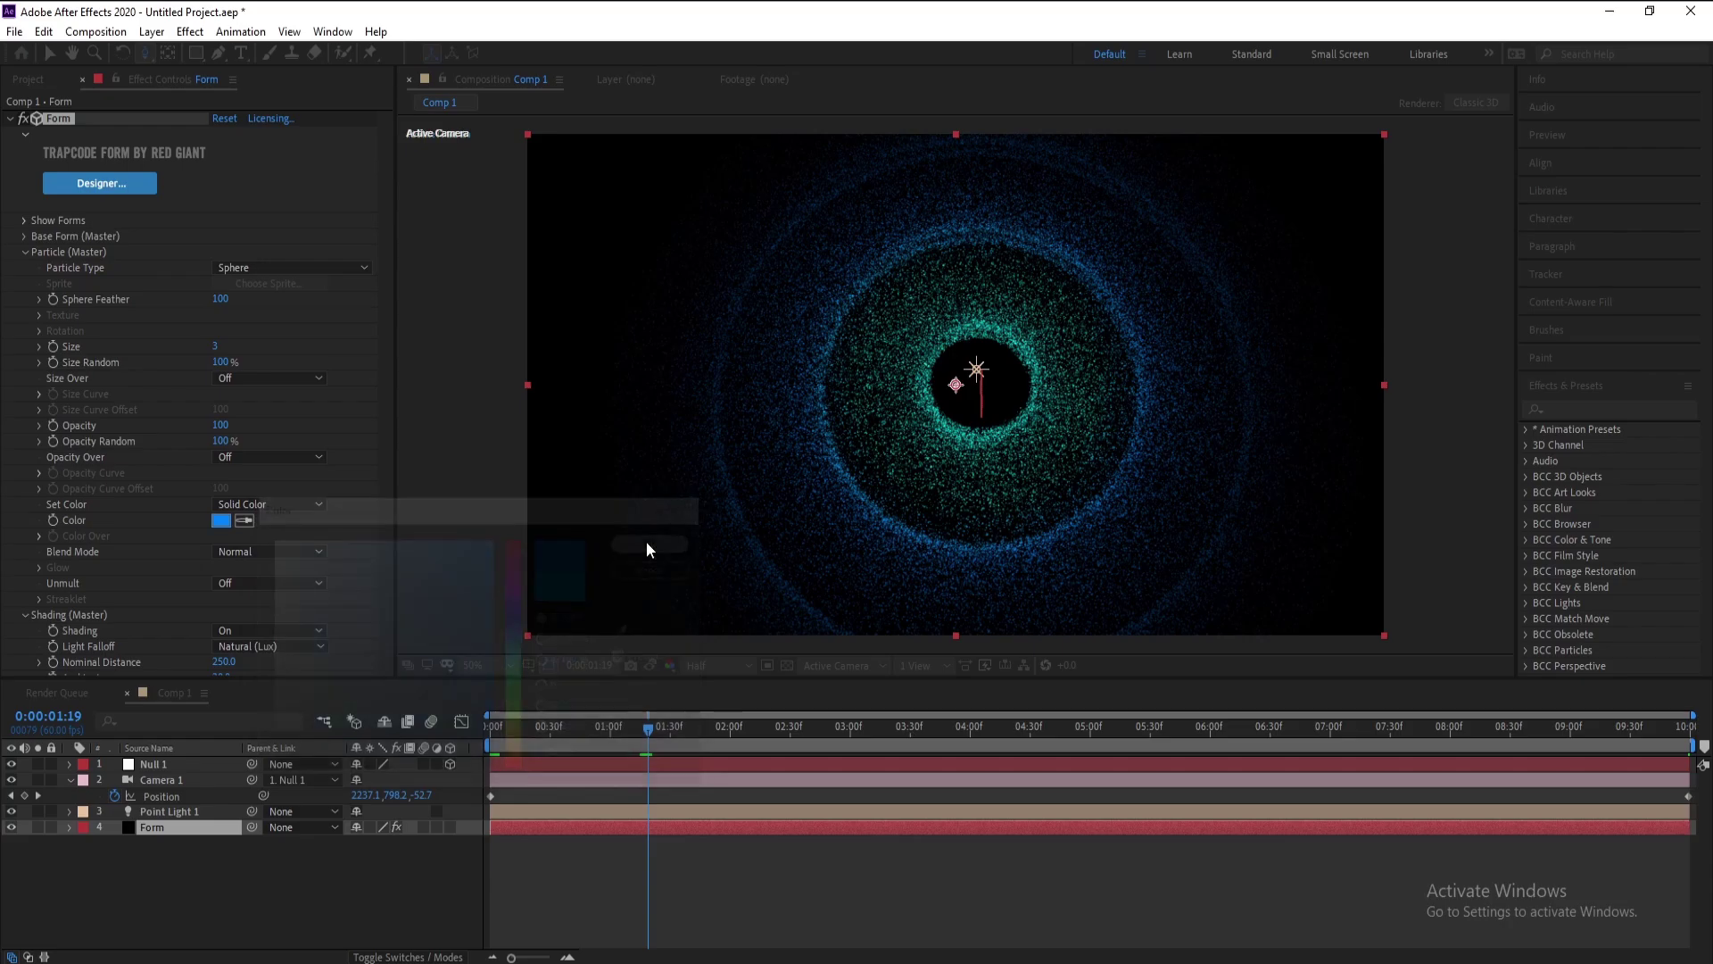
Step: Add a Glow to Form with Glow Threshold 87.5% and Glow Radius 130
click(164, 830)
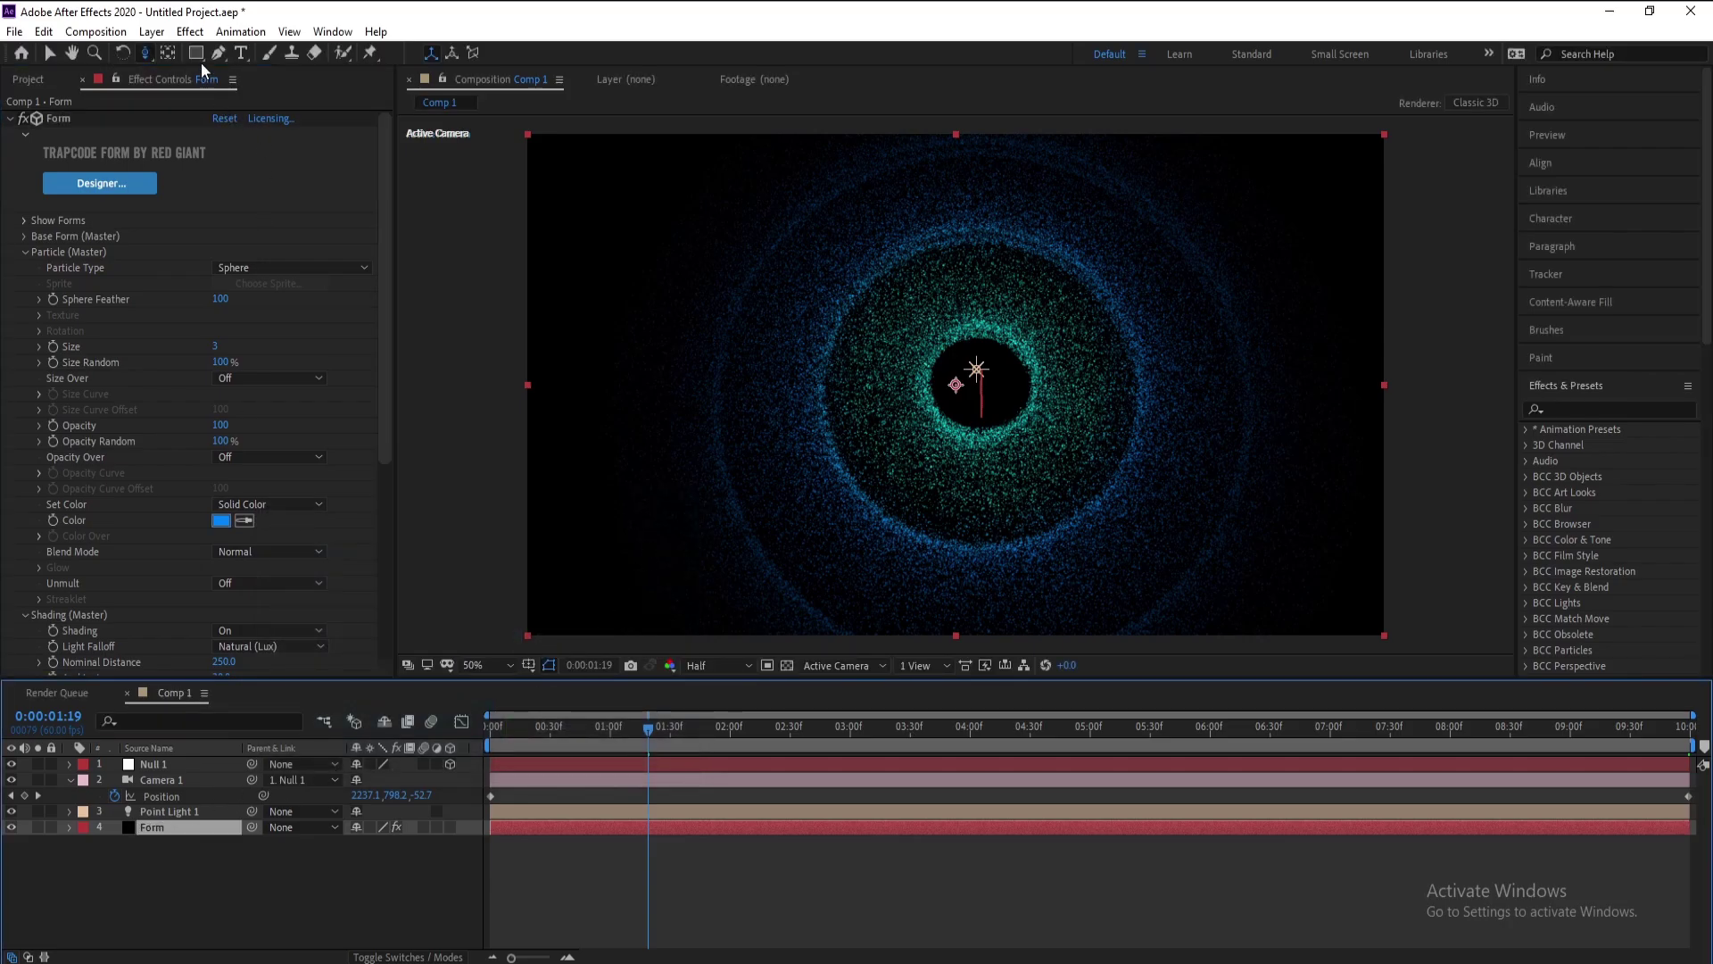
click(190, 31)
mouse_move(473, 86)
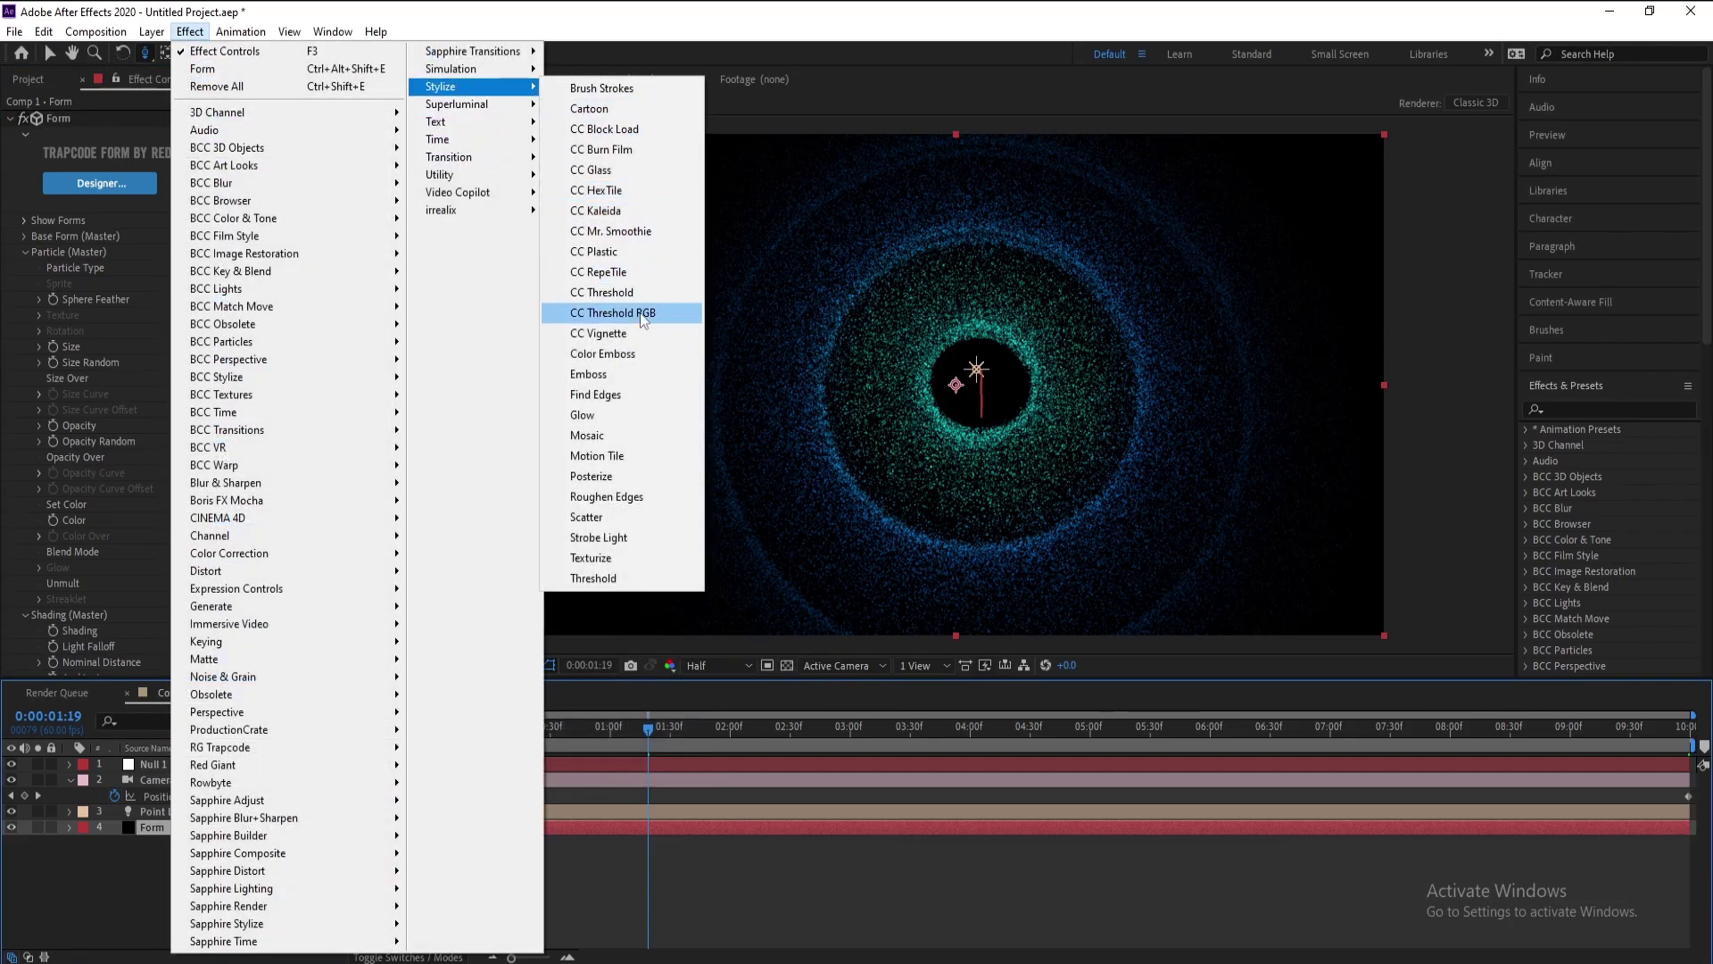
click(607, 415)
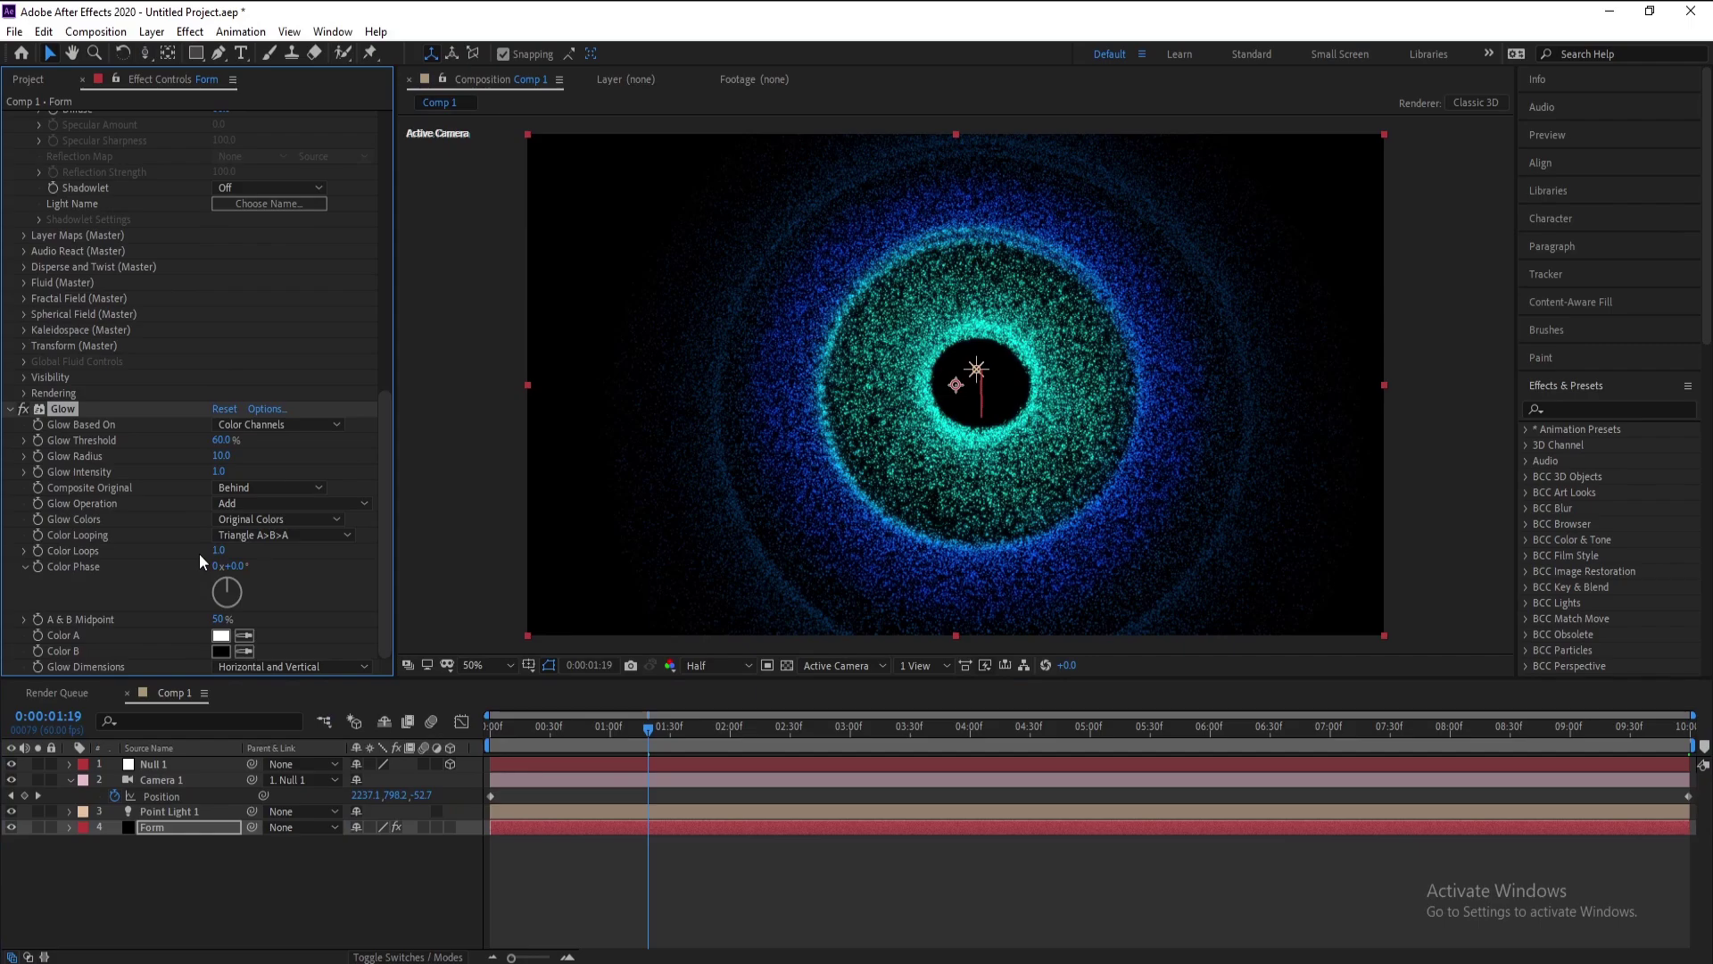
drag(221, 440, 288, 445)
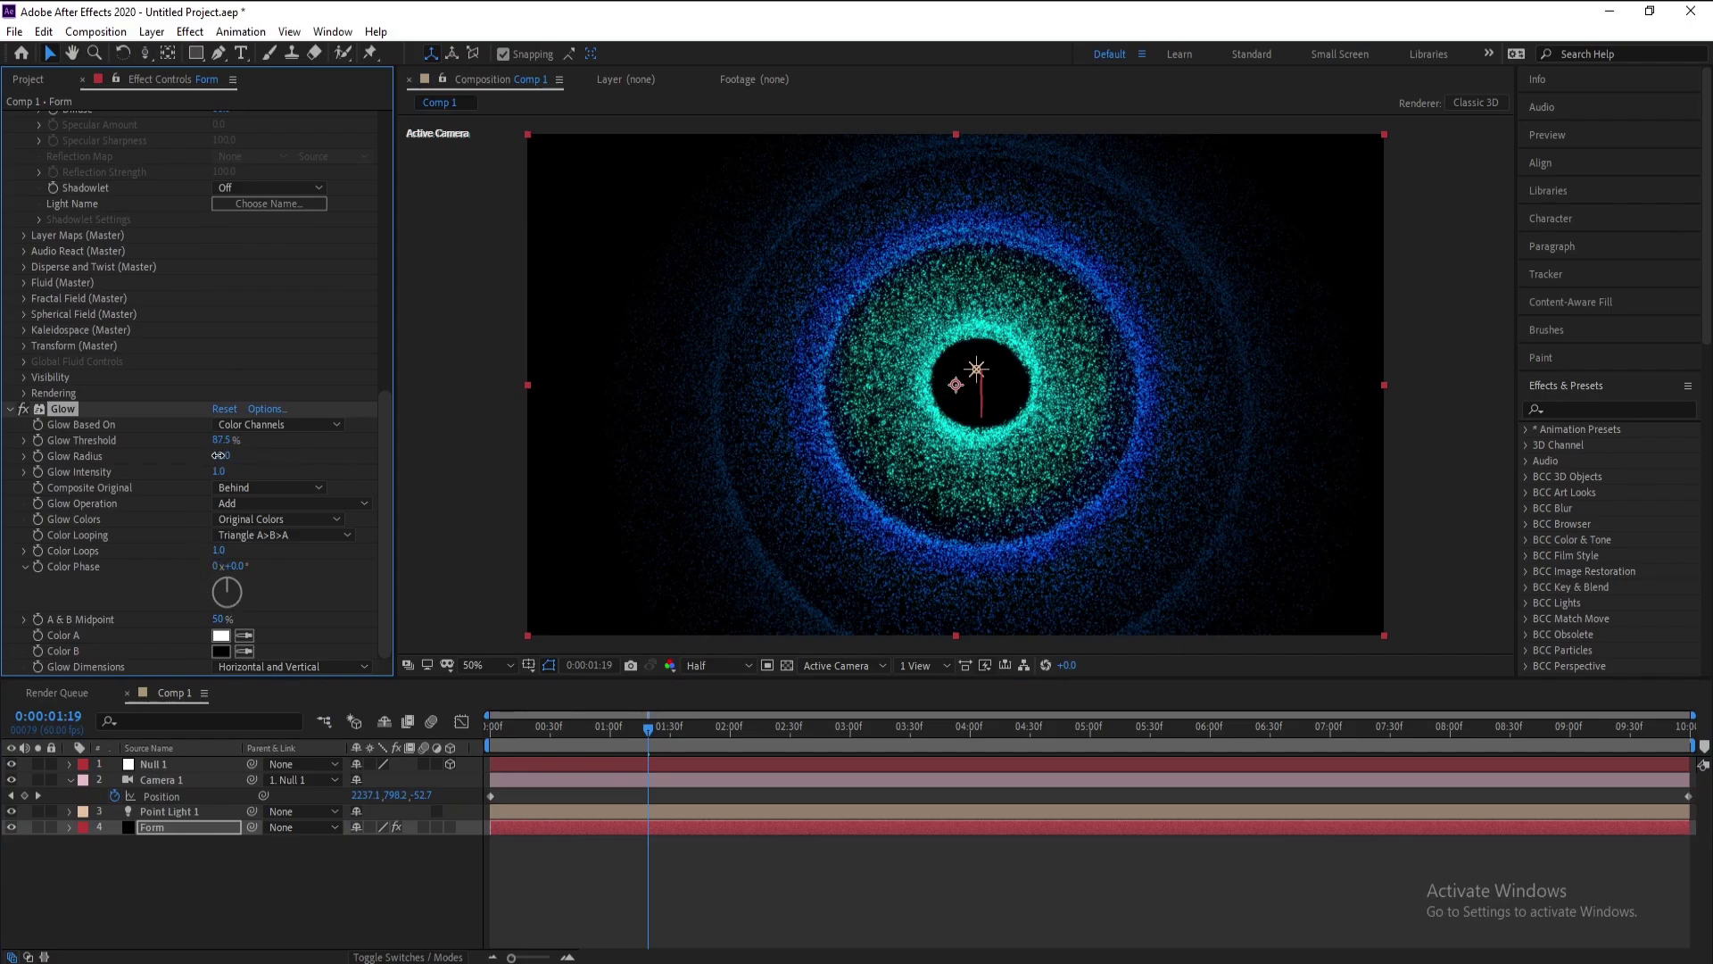
drag(220, 455, 312, 468)
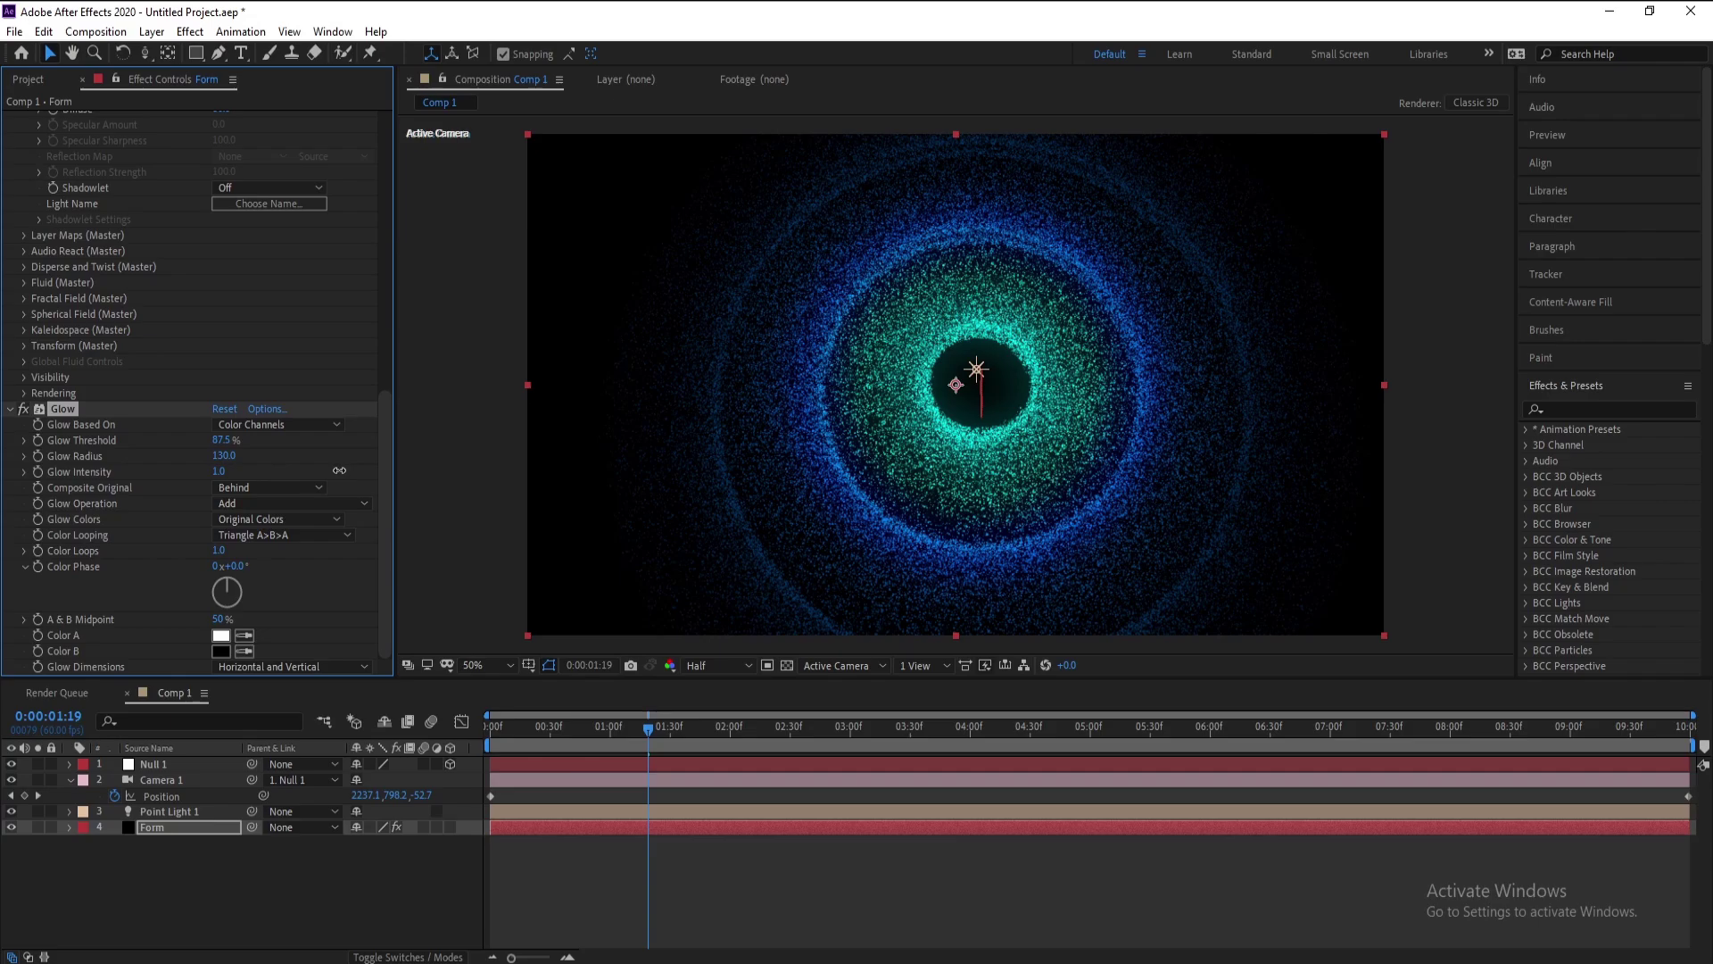
Step: Add a Curves effect to Form and bow the RGB curve up to brighten the image
click(9, 409)
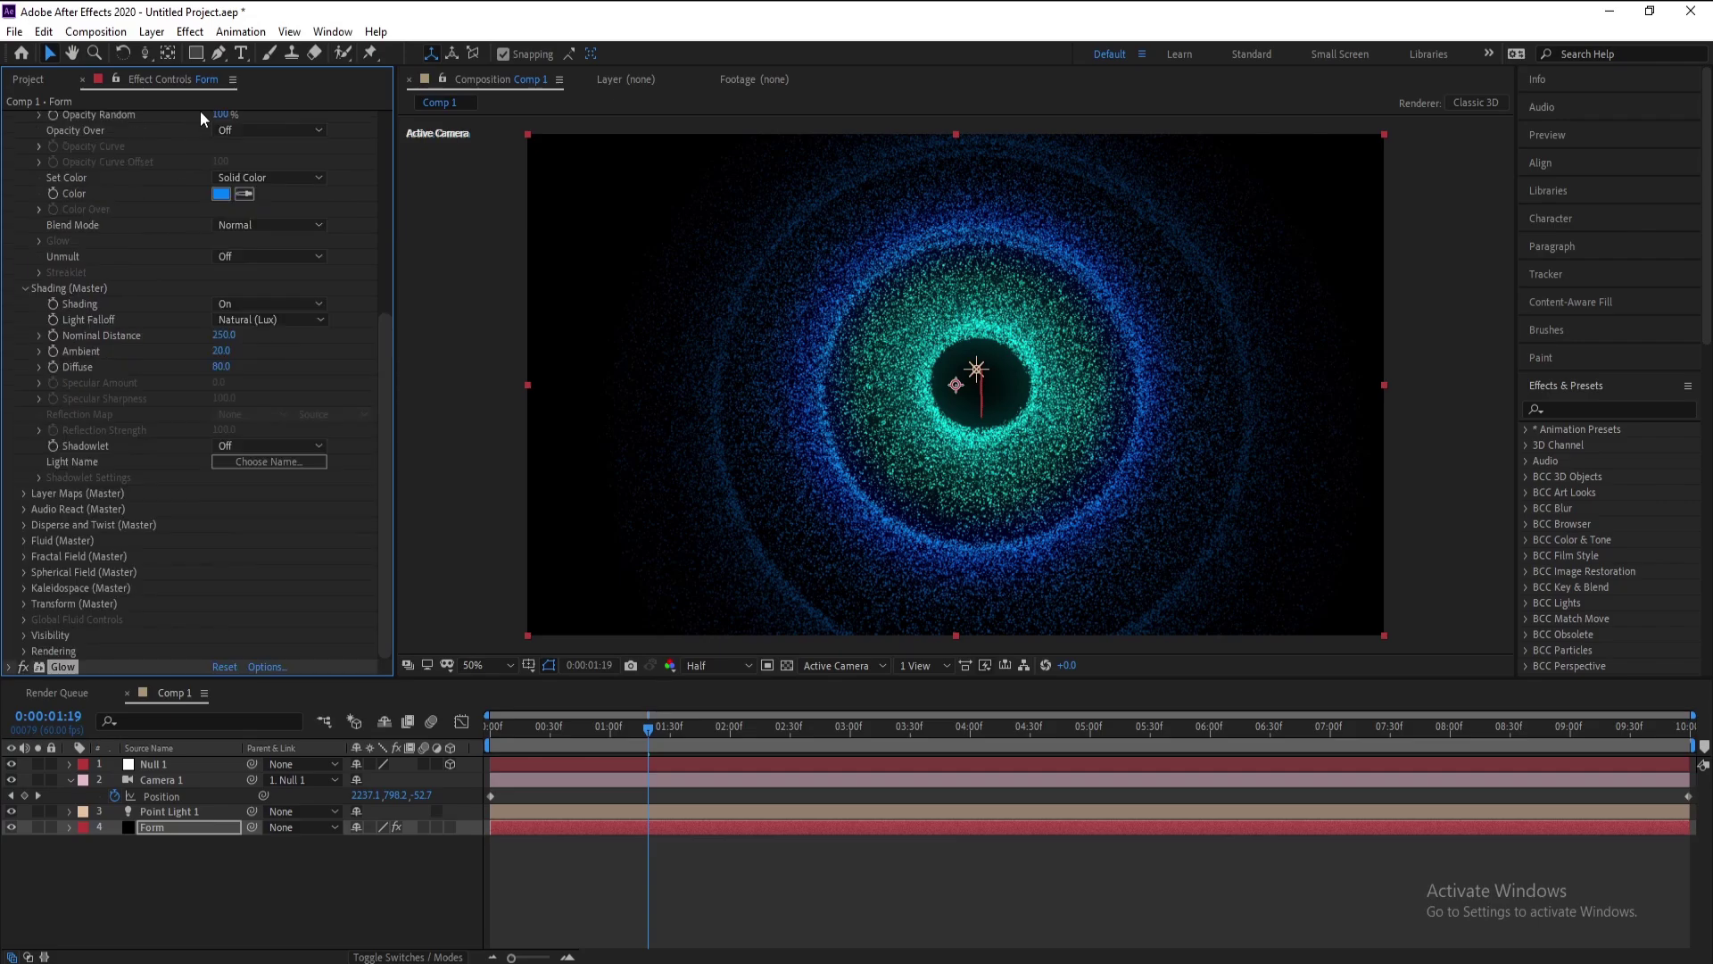
click(200, 40)
mouse_move(305, 567)
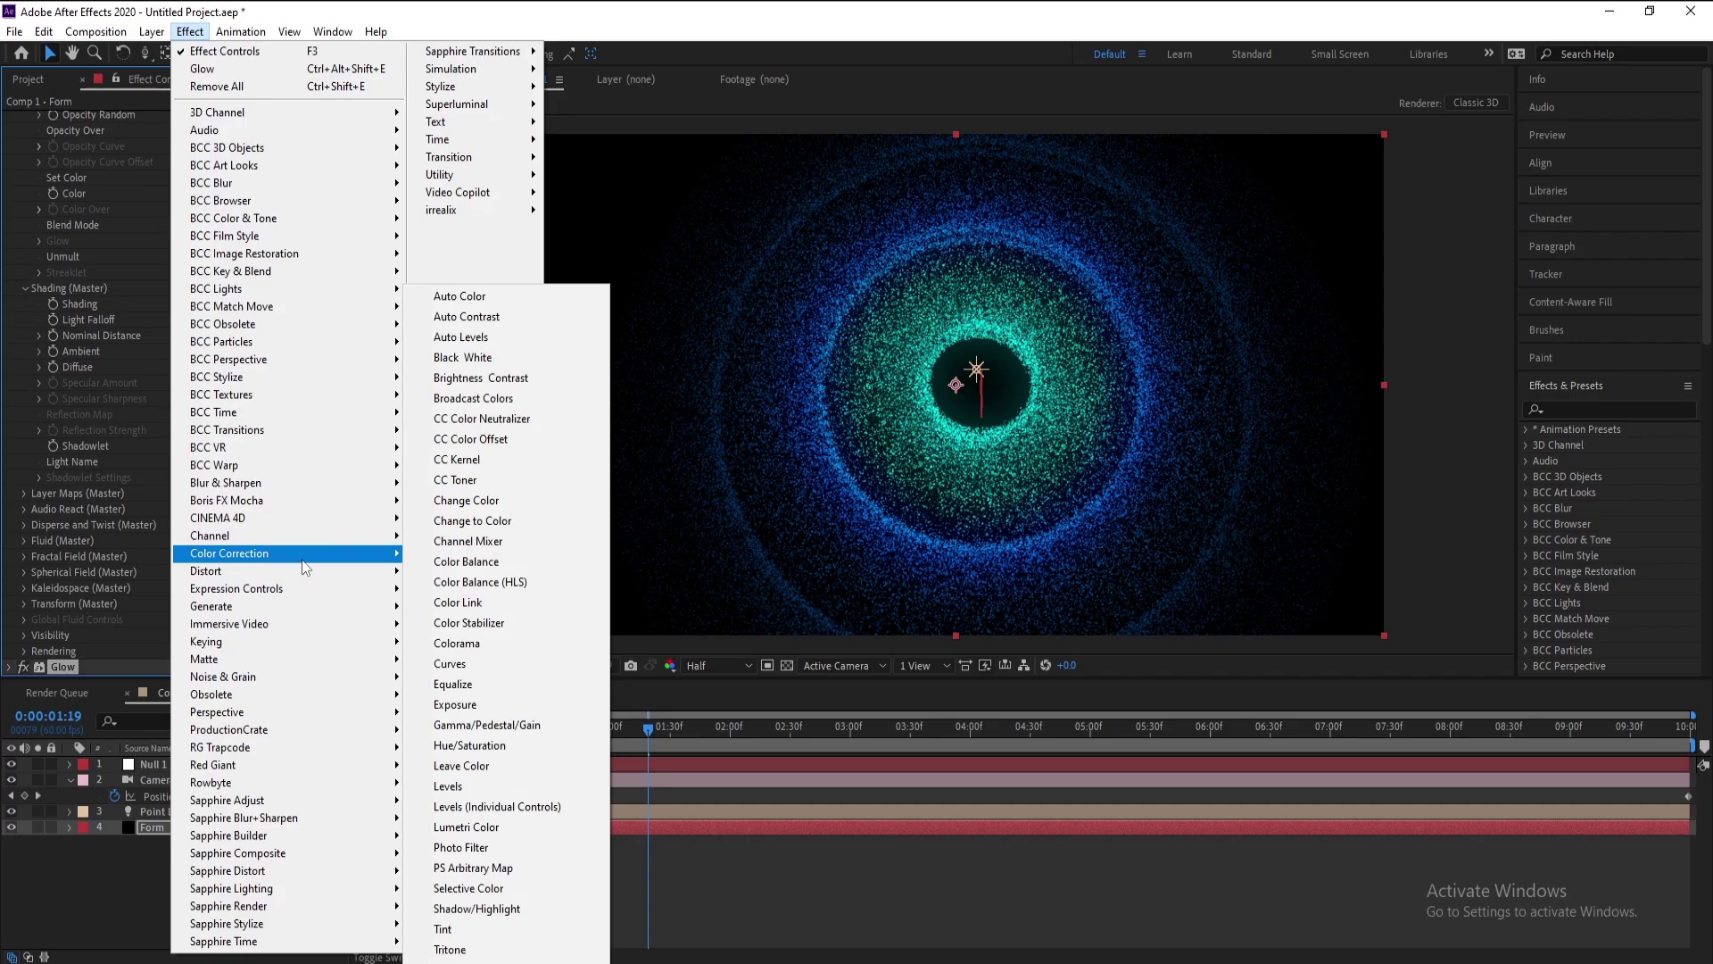
click(452, 664)
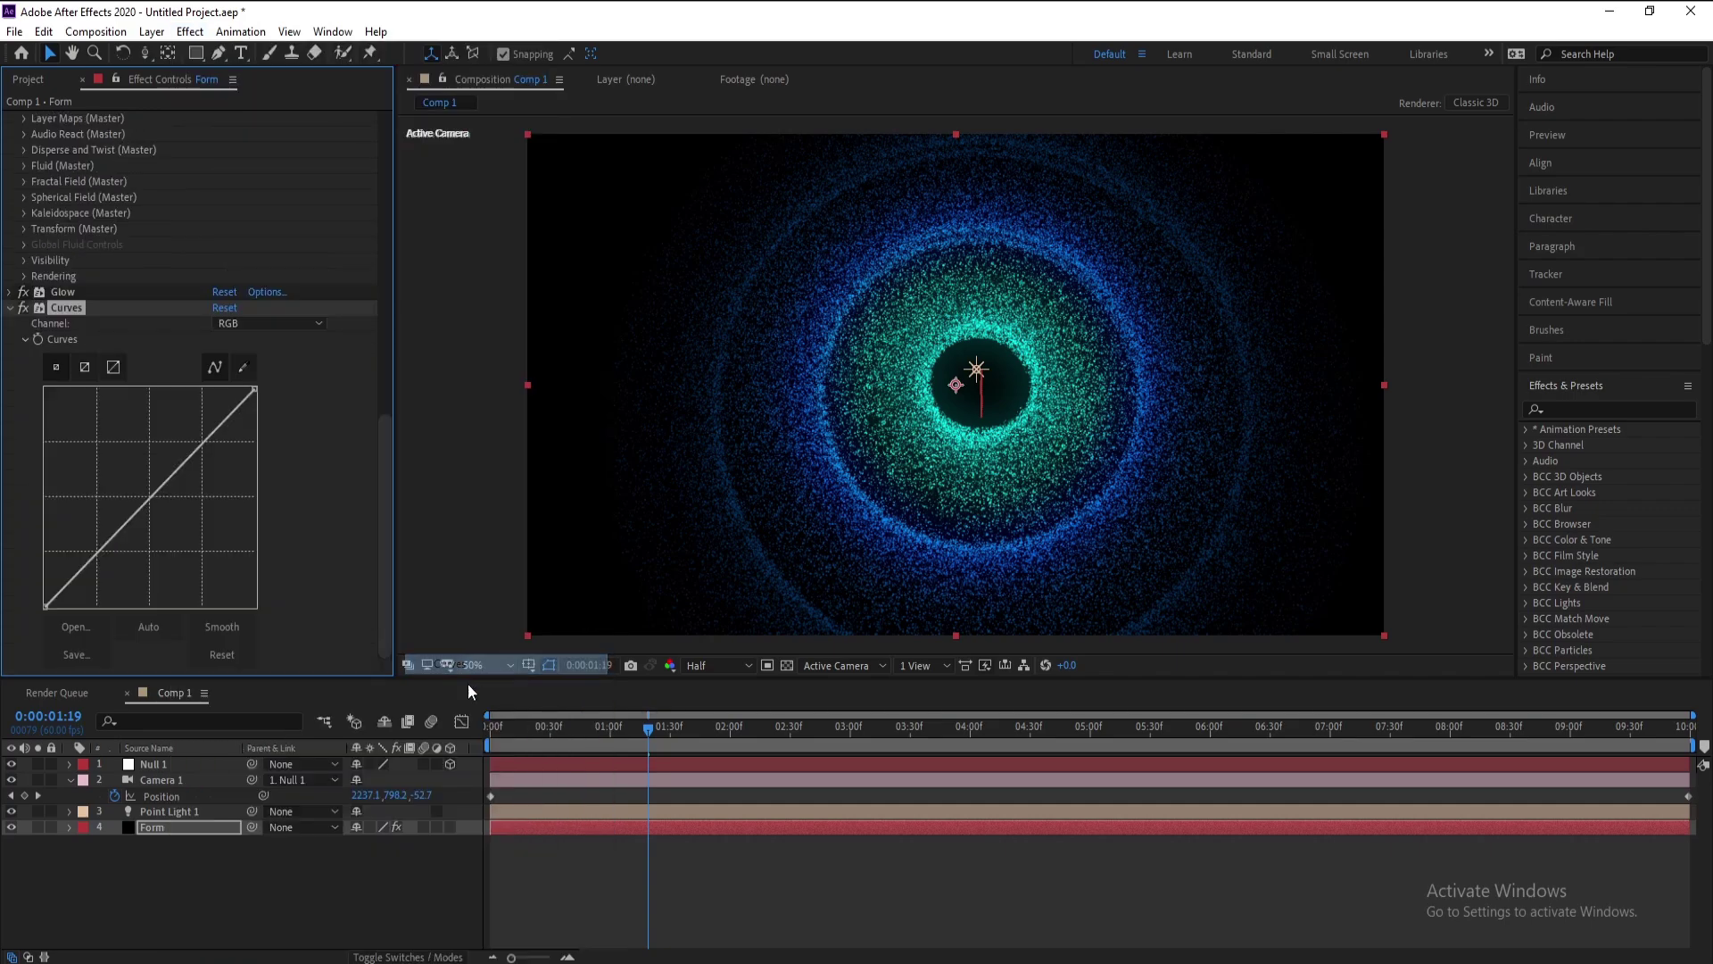
drag(202, 443, 183, 436)
mouse_move(118, 507)
mouse_down()
mouse_move(134, 546)
mouse_move(116, 521)
mouse_up()
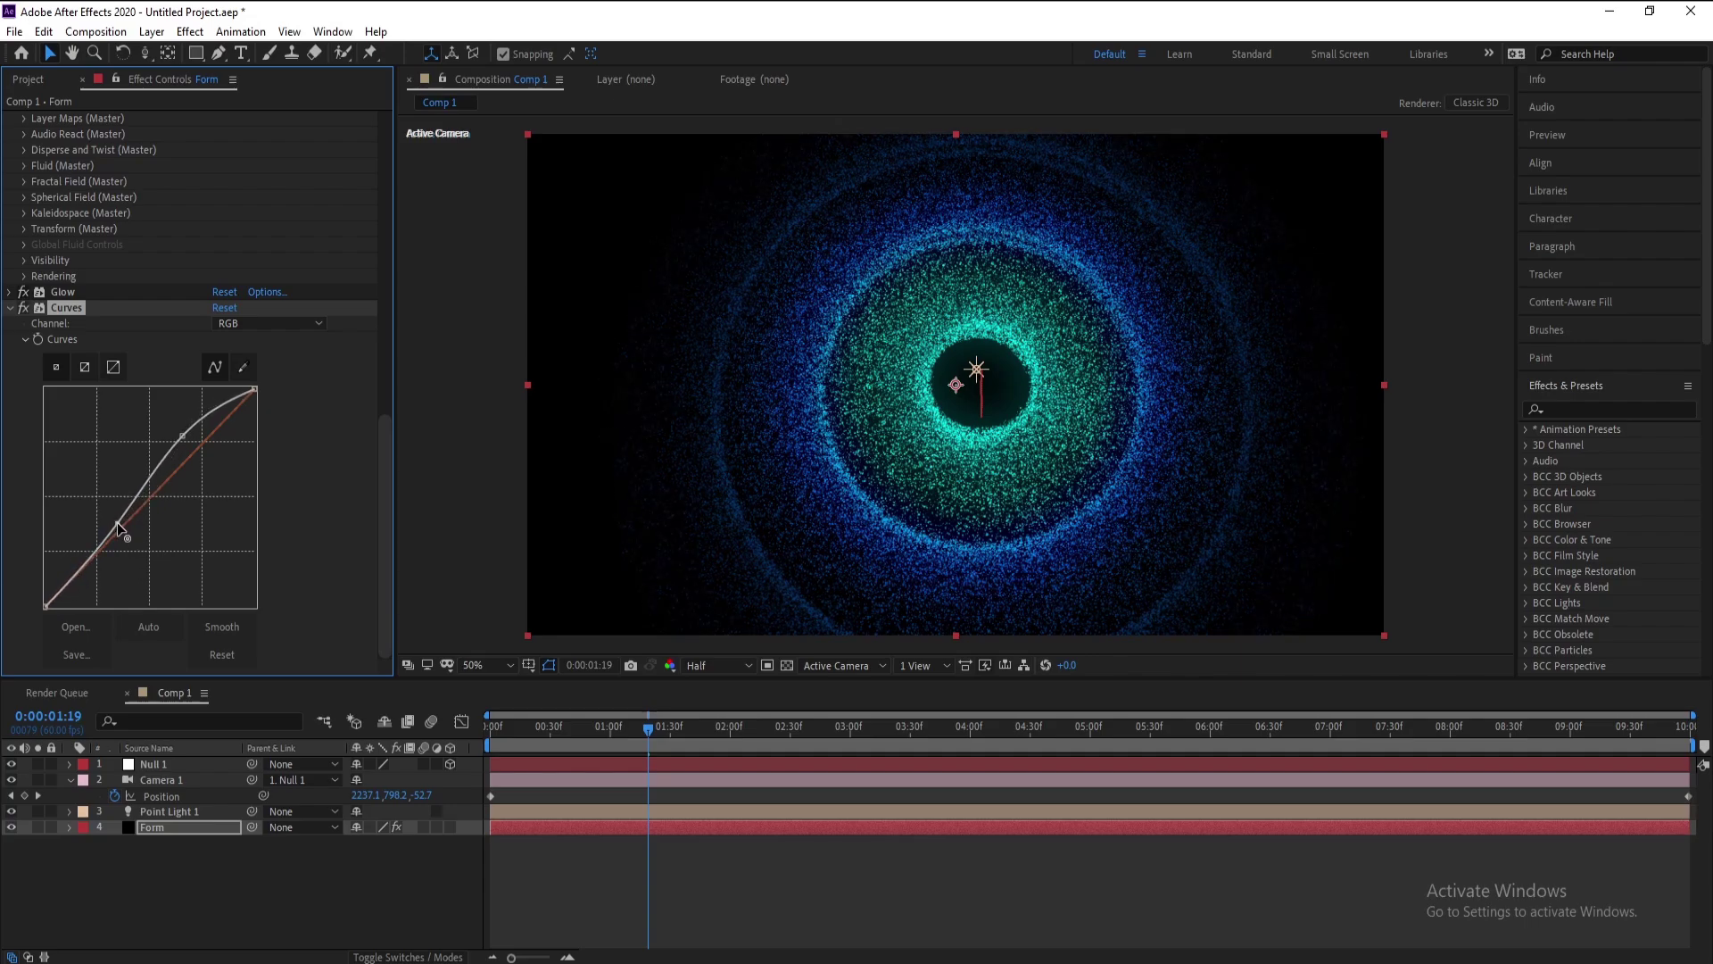
Step: Shape the Blue channel curve into an S-curve that lifts the blues
click(255, 324)
click(254, 404)
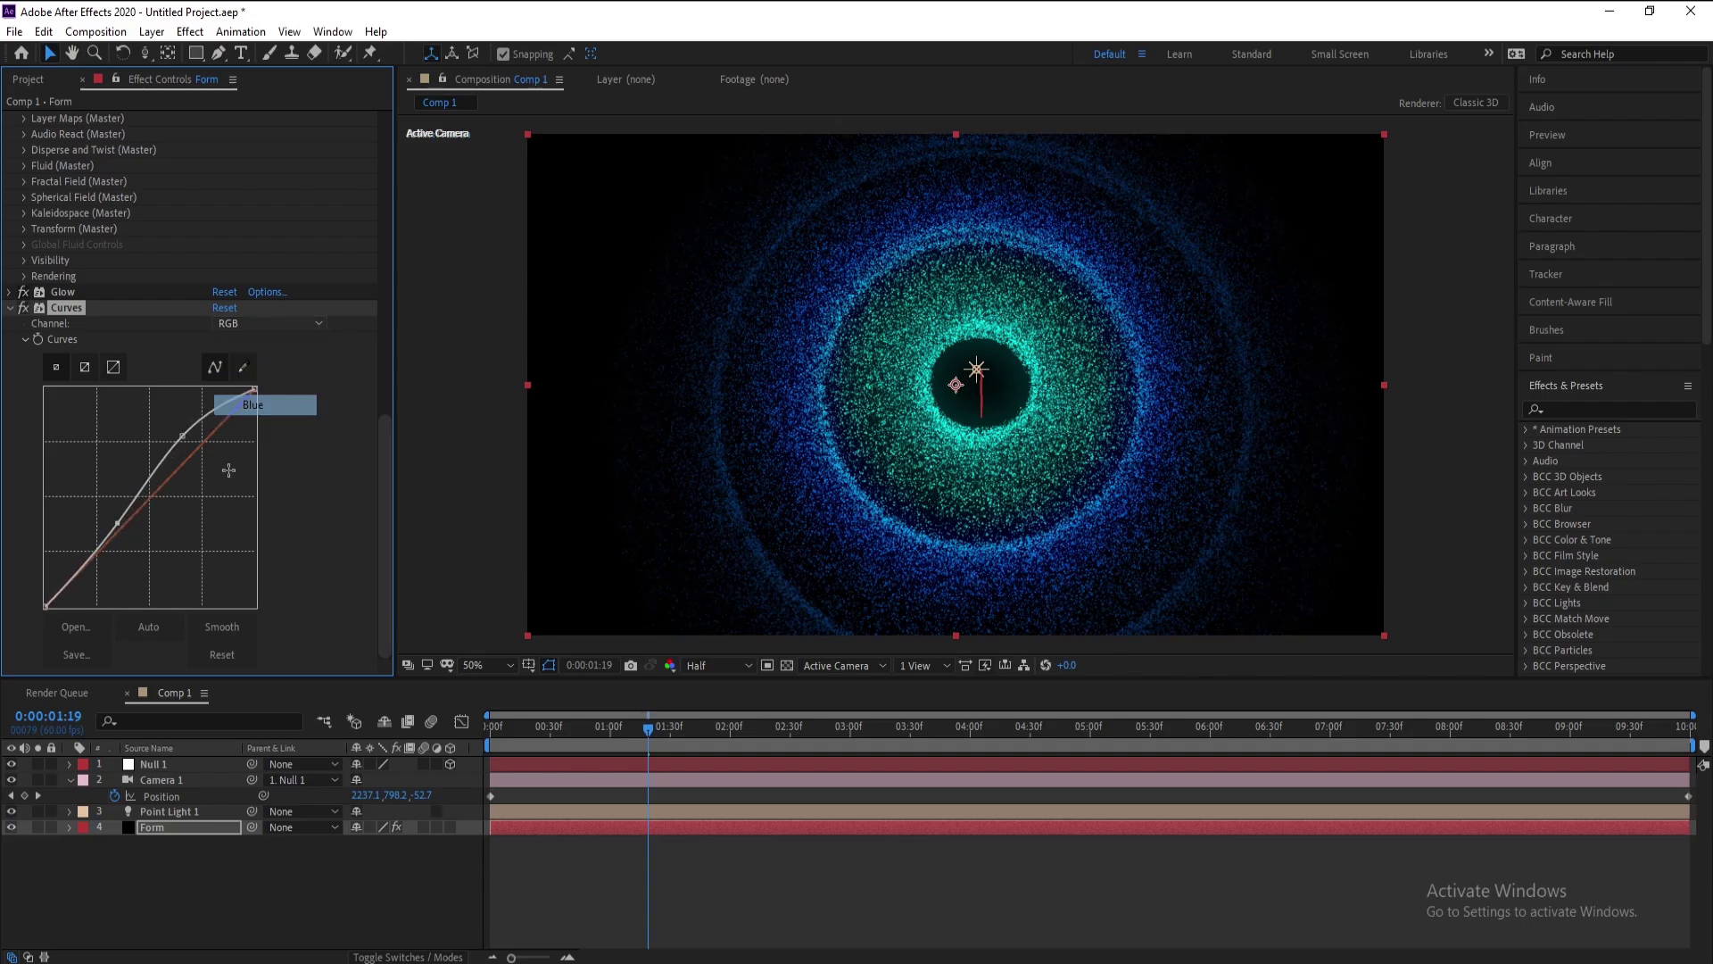
drag(185, 465, 174, 430)
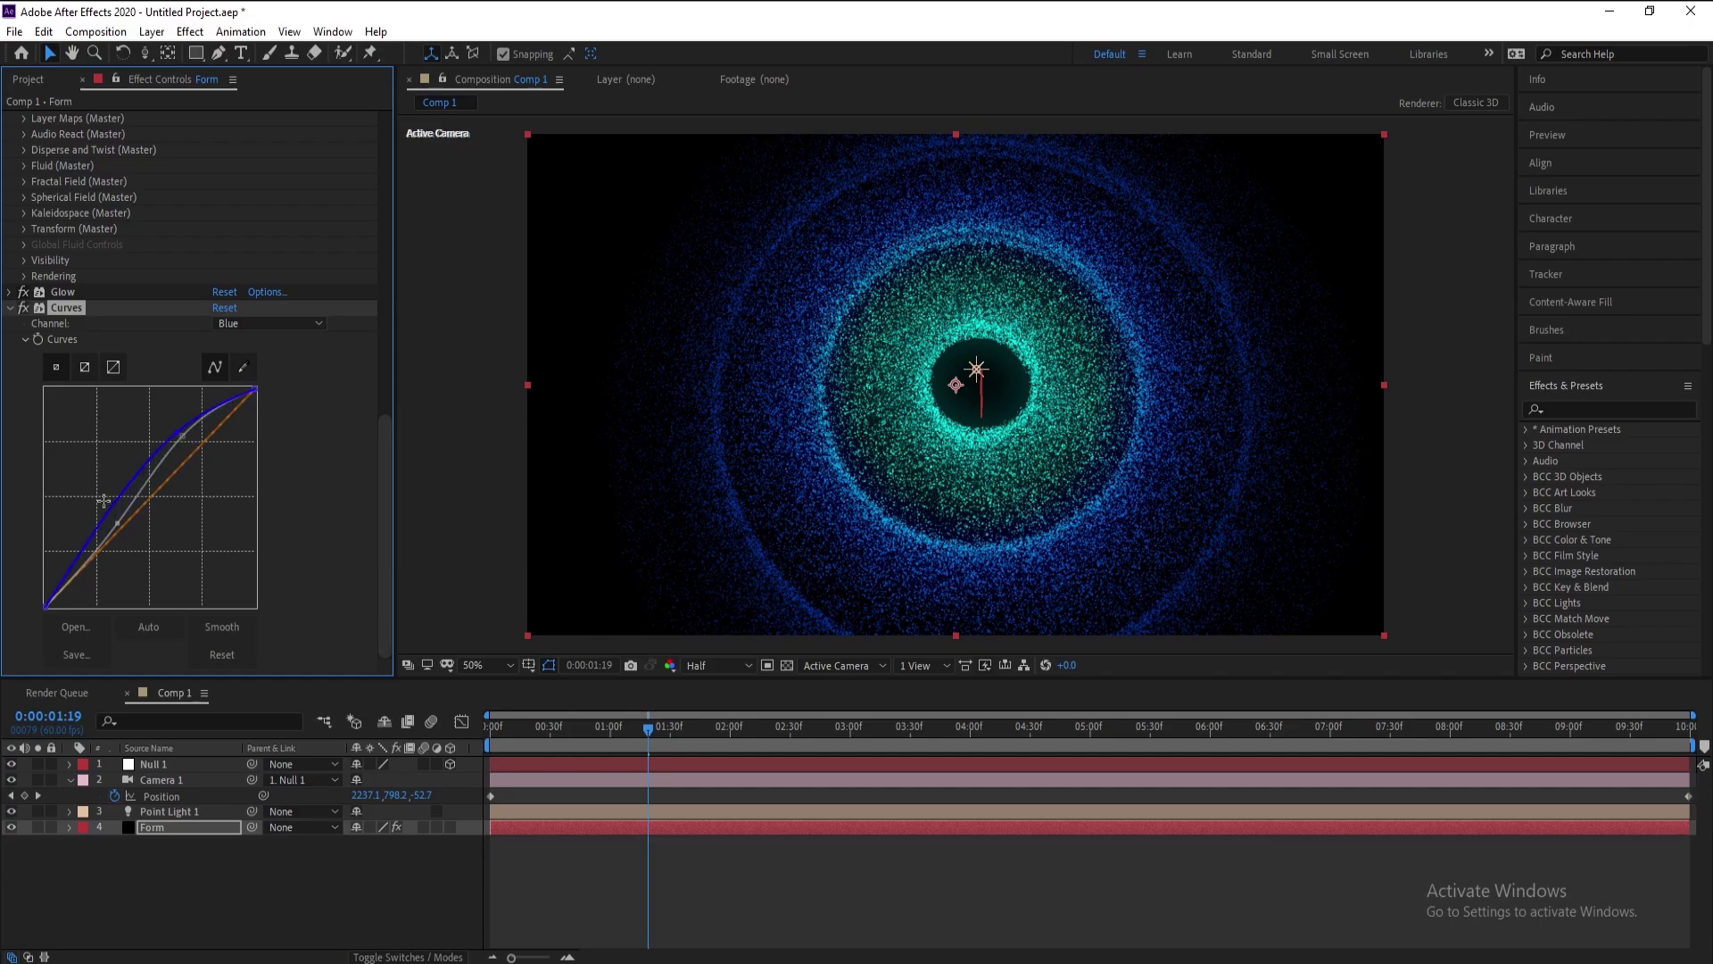
drag(107, 516, 111, 538)
click(70, 781)
drag(597, 727, 445, 755)
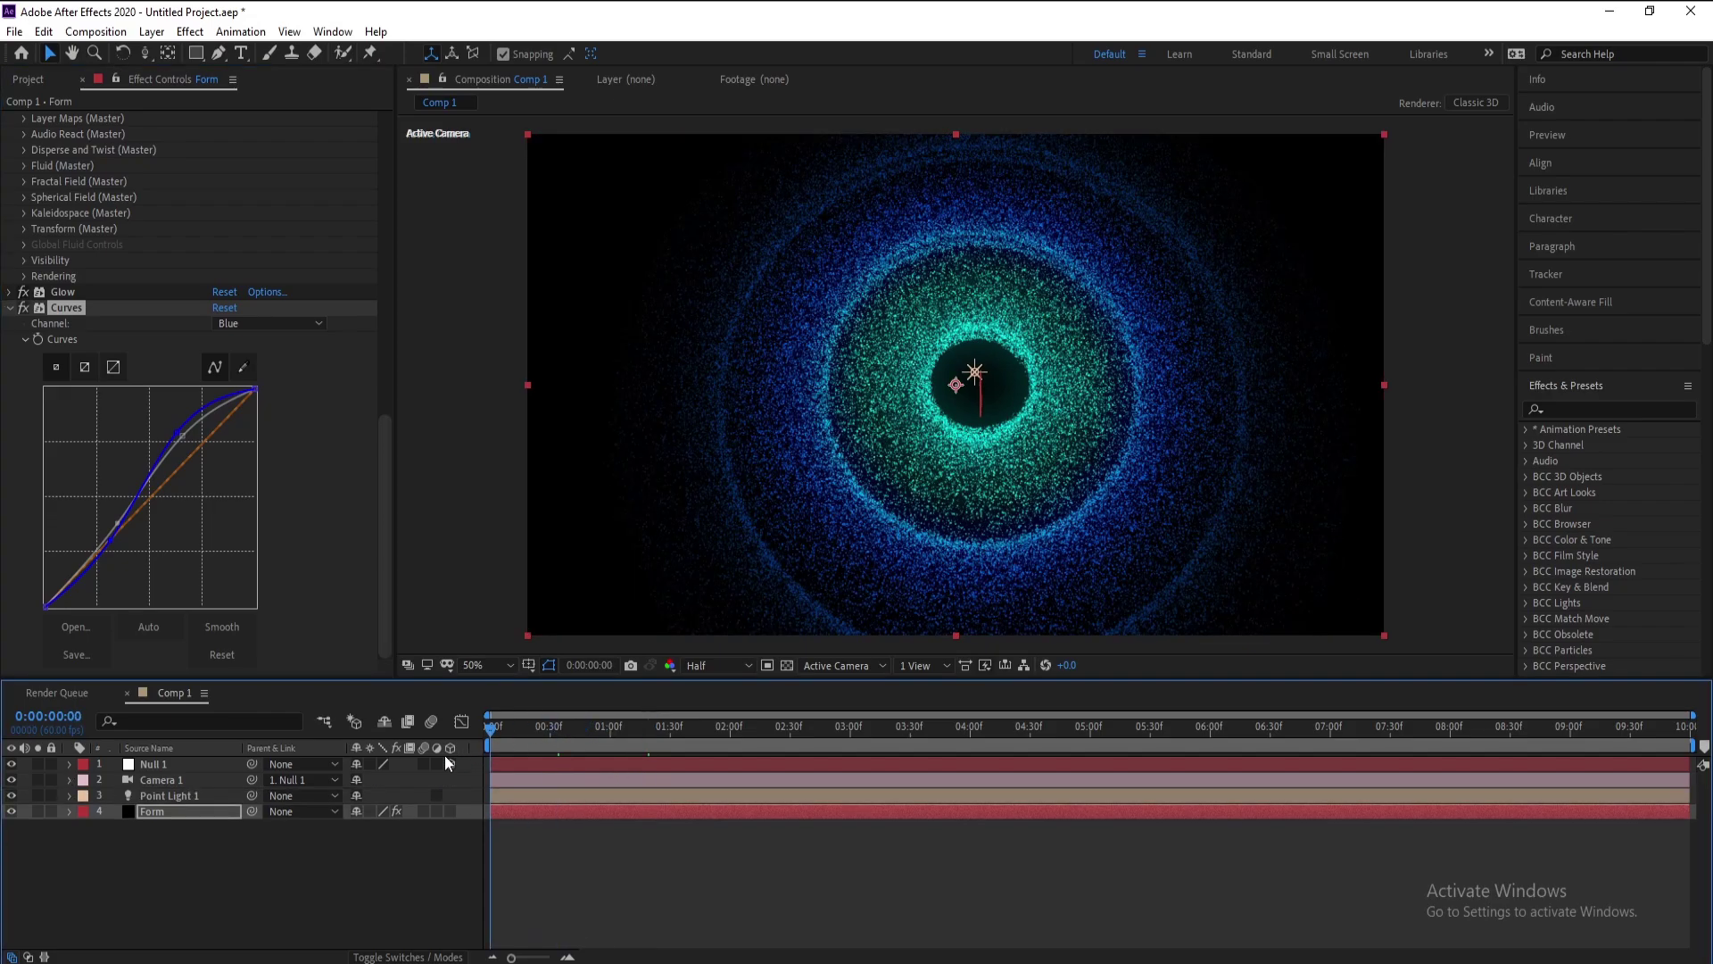
key(space)
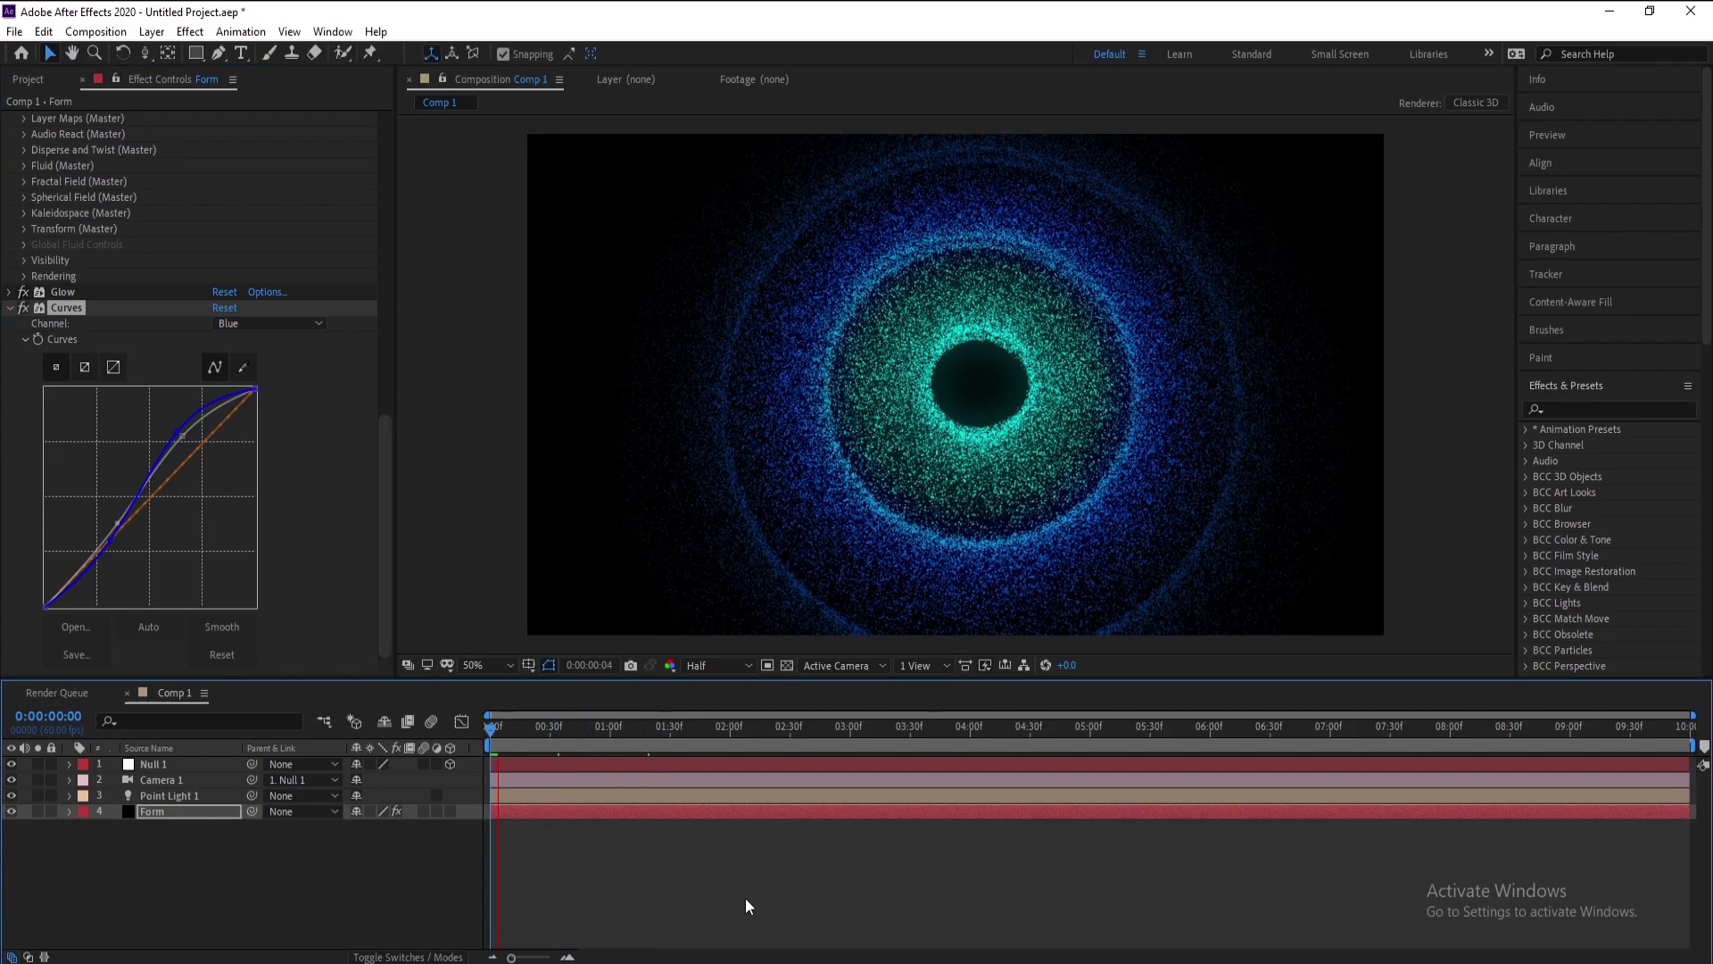